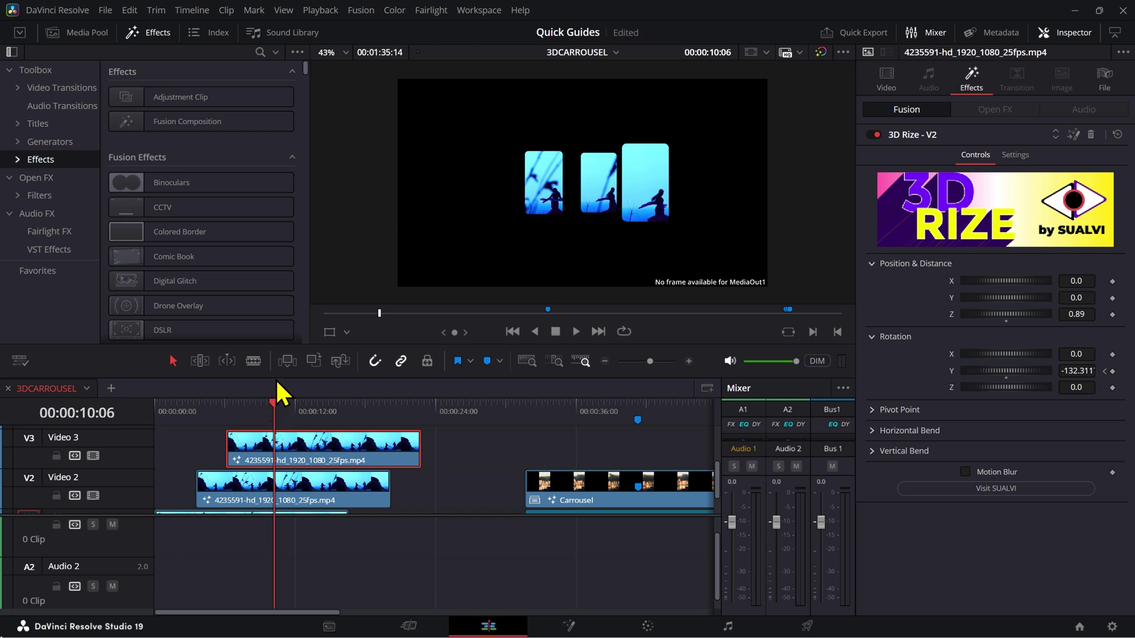
Step through the carousel frames from 00:00:10:05 to 00:00:10:22 to examine where the rotating cards begin to overlap
{"action": "key", "text": "Left"}
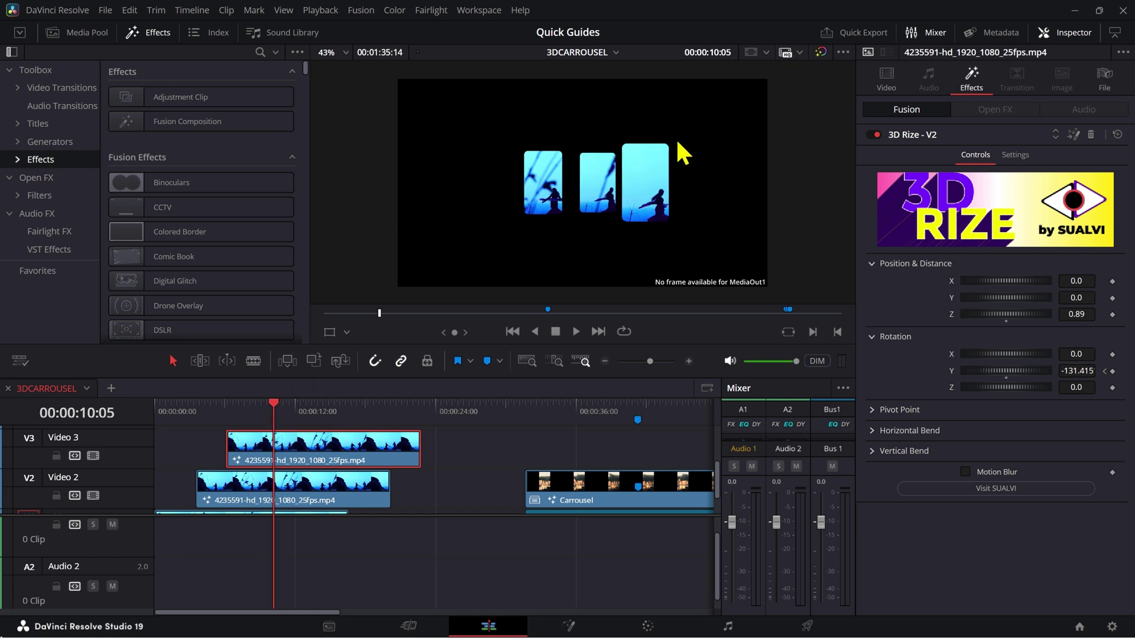
{"action": "key", "text": "Right"}
{"action": "key", "text": "Right"}
{"action": "key", "text": "Right"}
{"action": "key", "text": "Right"}
{"action": "key", "text": "Right"}
{"action": "key", "text": "Right"}
{"action": "key", "text": "Right"}
{"action": "key", "text": "Right"}
{"action": "key", "text": "Right"}
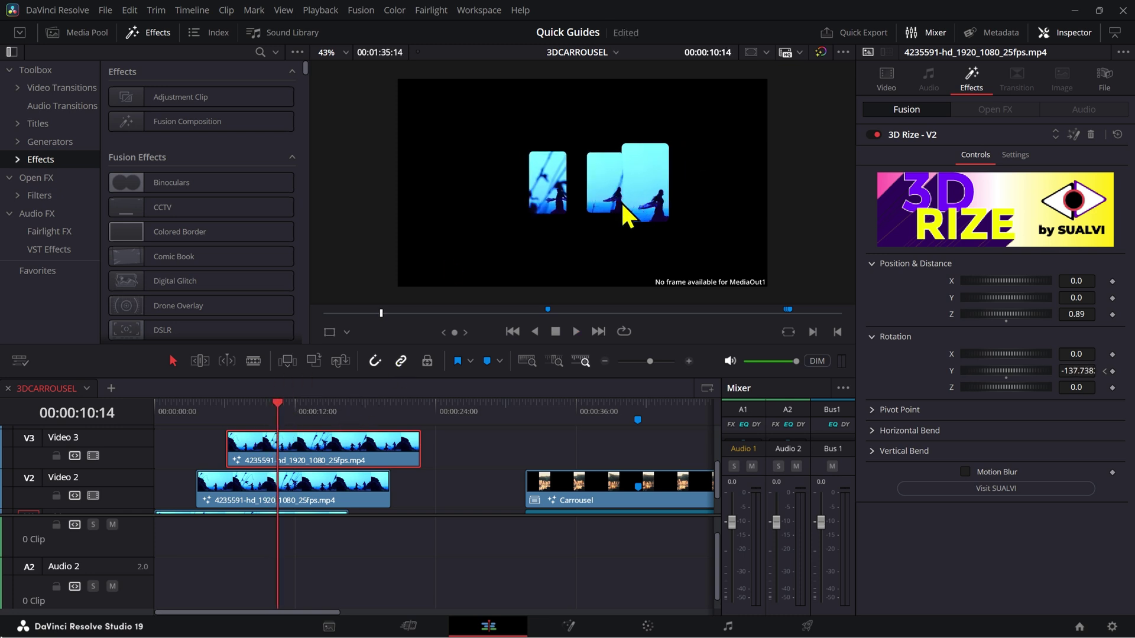
{"action": "scroll", "coordinate": [458, 438], "scroll_direction": "down", "scroll_amount": 1}
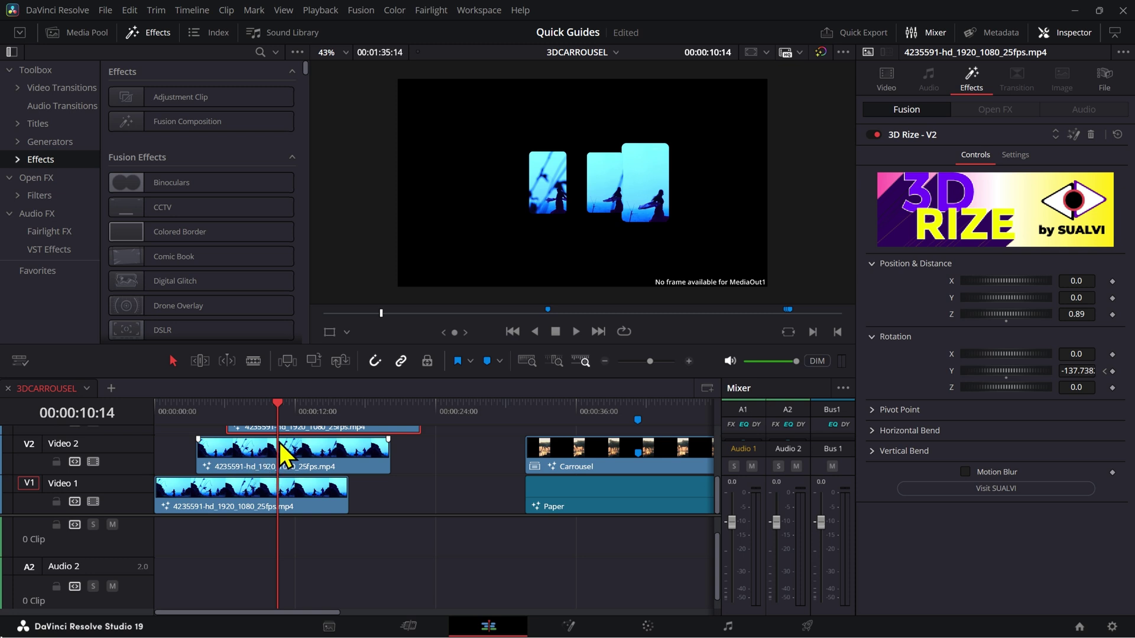
{"action": "key", "text": "Right"}
{"action": "key", "text": "Right"}
{"action": "key", "text": "Right"}
{"action": "key", "text": "Right"}
{"action": "key", "text": "Right"}
{"action": "key", "text": "Right"}
{"action": "key", "text": "Right"}
{"action": "key", "text": "Right"}
{"action": "key", "text": "Right"}
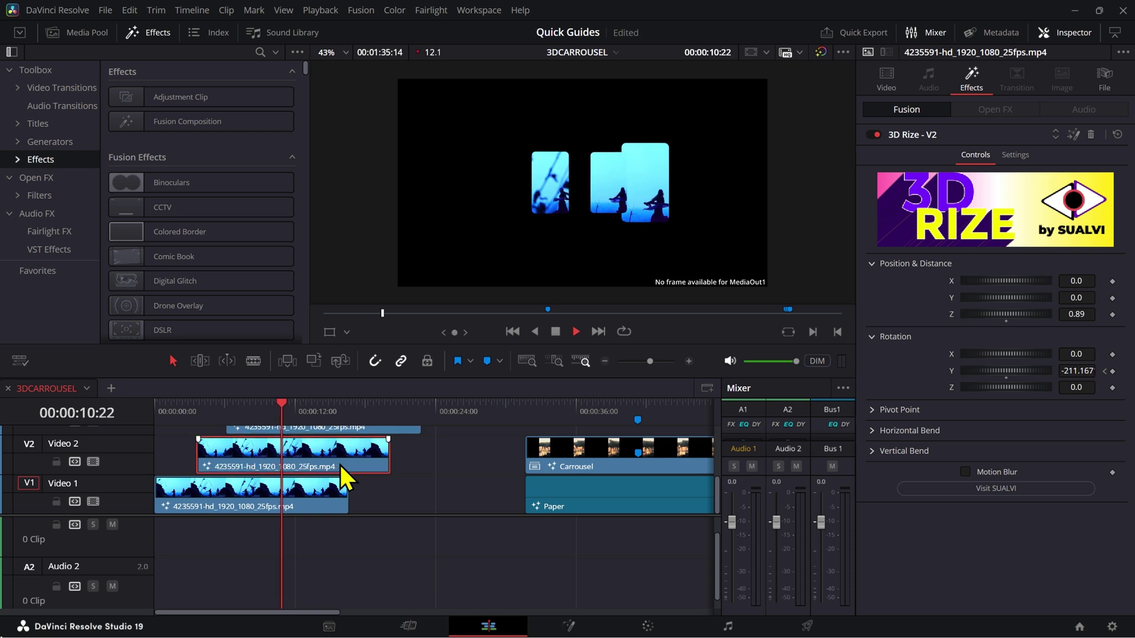
Split the Video 1 and Video 2 clips at 00:00:10:14
{"action": "left_click", "coordinate": [278, 414]}
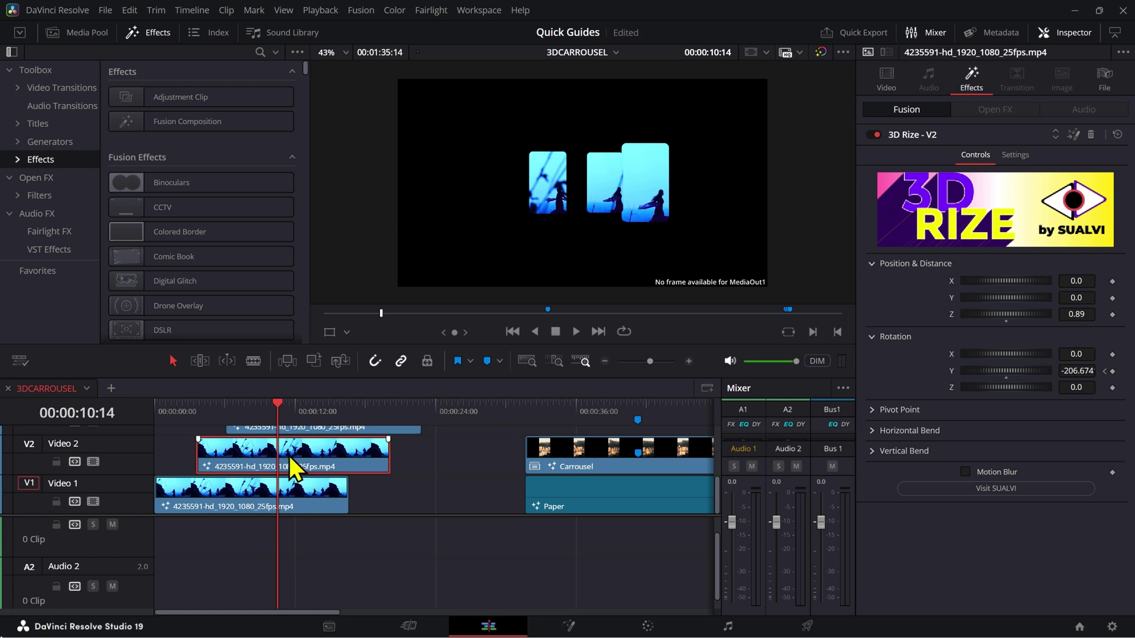
{"action": "key", "text": "ctrl+b"}
{"action": "left_click", "coordinate": [317, 493]}
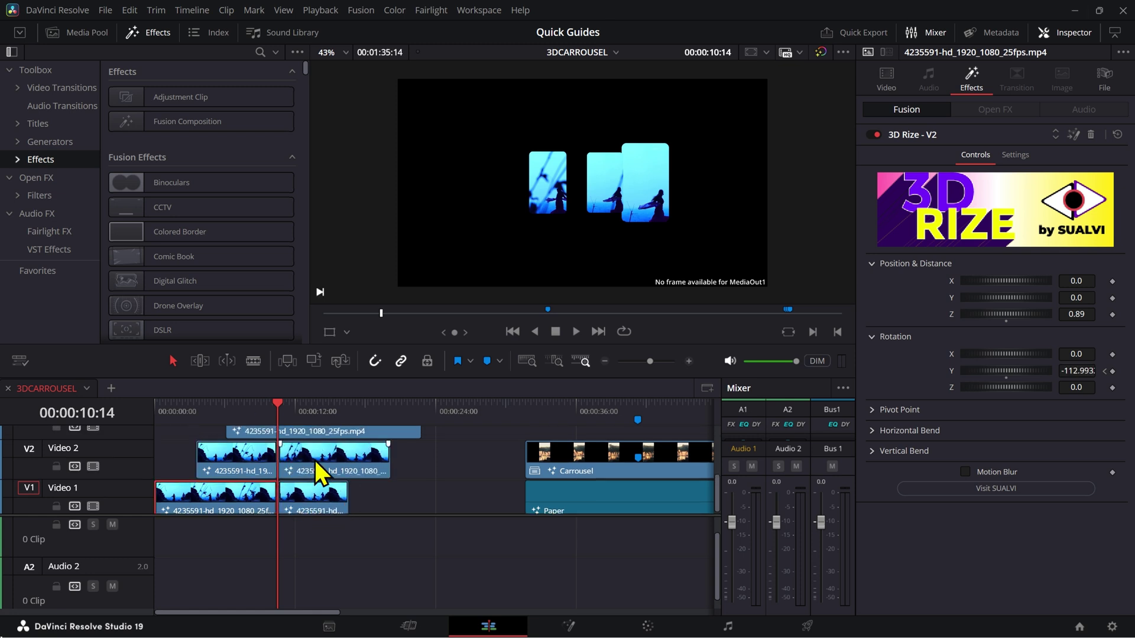
Swap the second halves of the split clips between Video 1 and Video 2 to change their stacking order
{"action": "scroll", "coordinate": [315, 459], "scroll_direction": "up", "scroll_amount": 2}
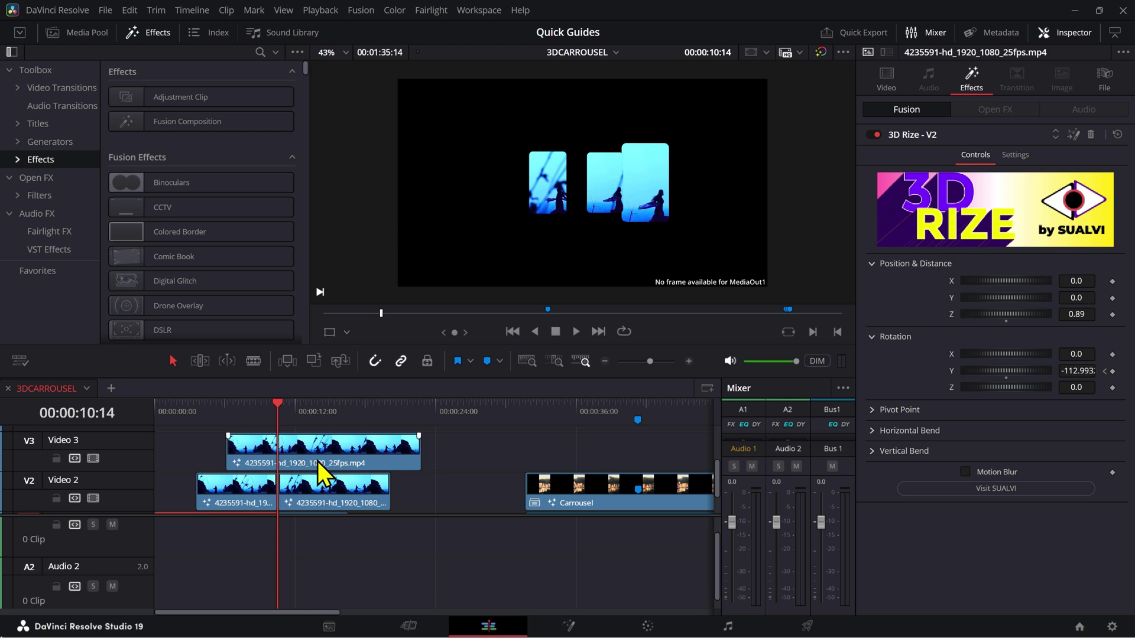
{"action": "scroll", "coordinate": [311, 498], "scroll_direction": "down", "scroll_amount": 2}
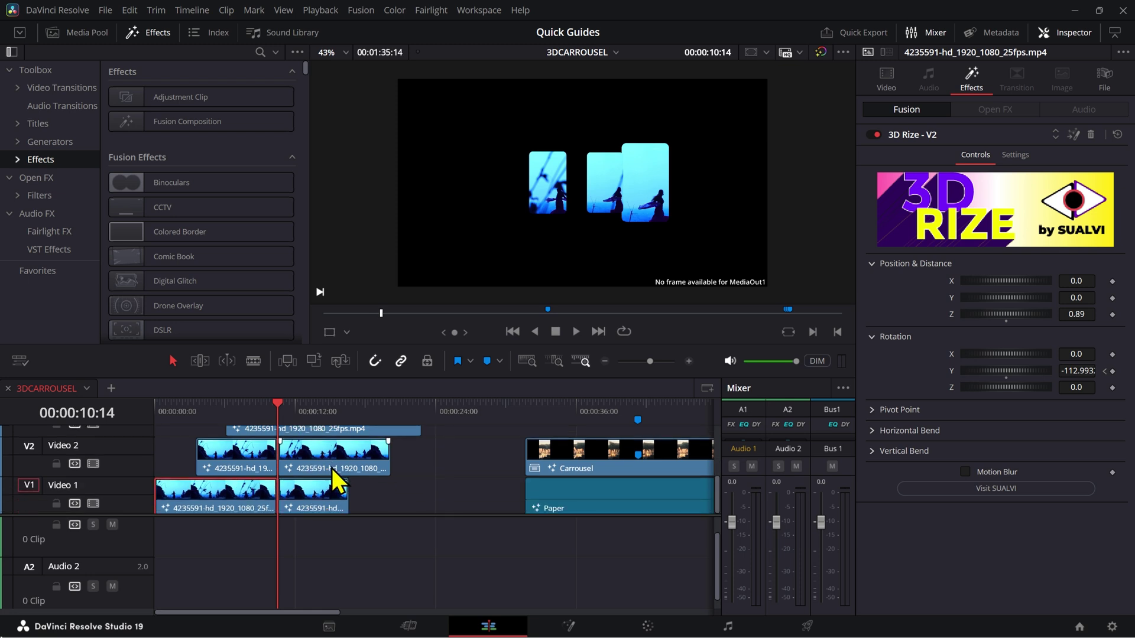
{"action": "left_click_drag", "start_coordinate": [332, 469], "coordinate": [392, 460]}
{"action": "left_click_drag", "start_coordinate": [296, 495], "coordinate": [322, 499]}
Play back the swapped section up to 00:00:12:11 to check how the cards pass each other
{"action": "key", "text": "space"}
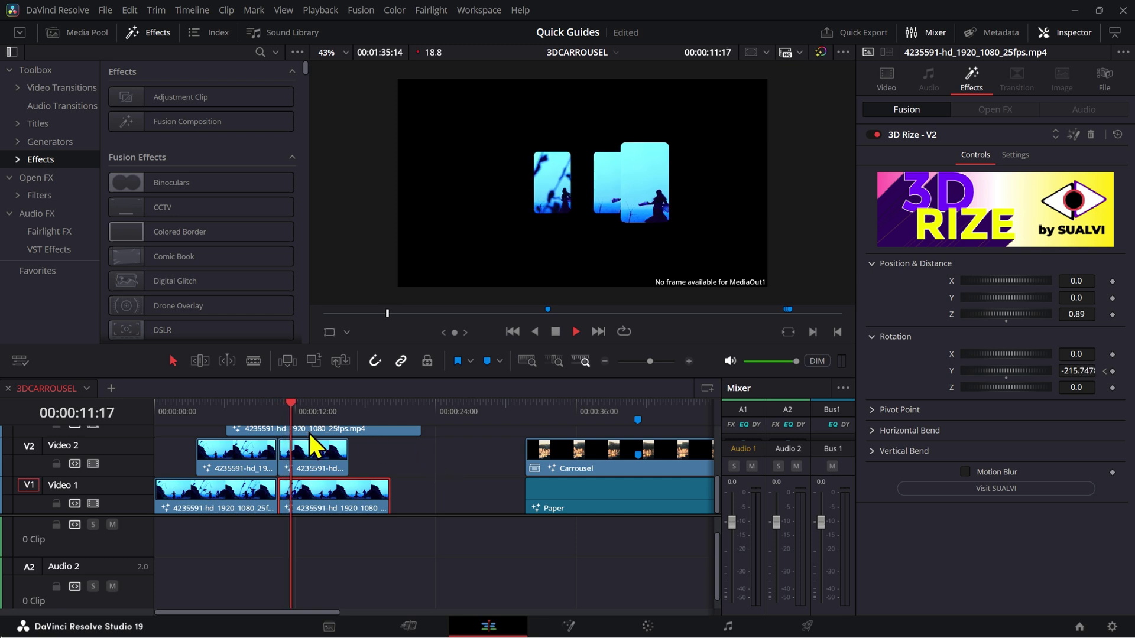
{"action": "left_click", "coordinate": [267, 414]}
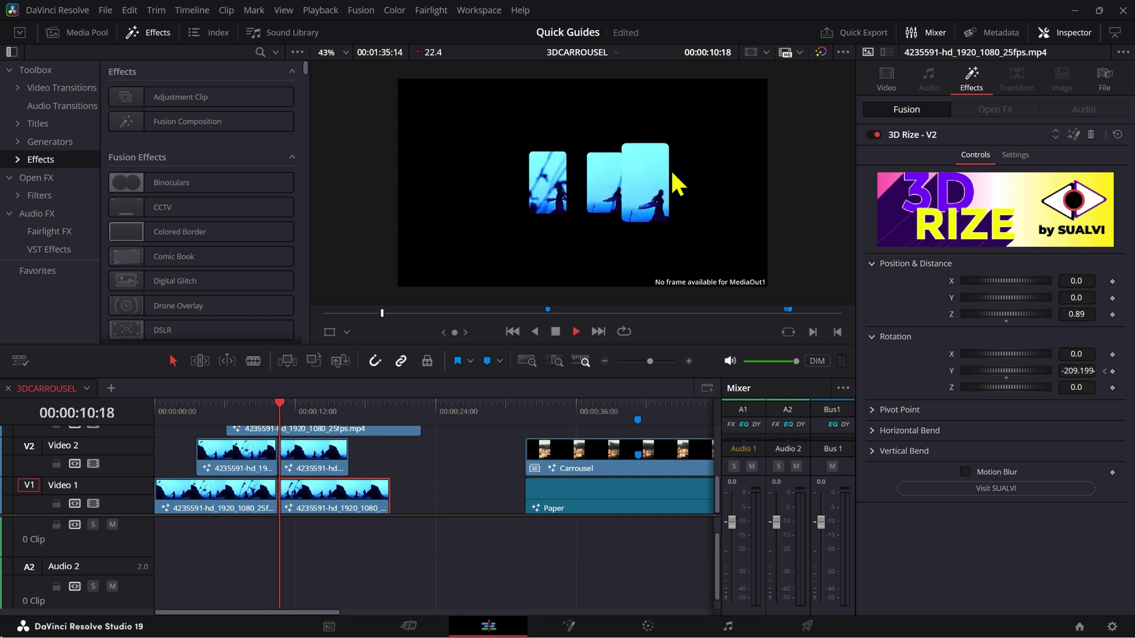
{"action": "key", "text": "space"}
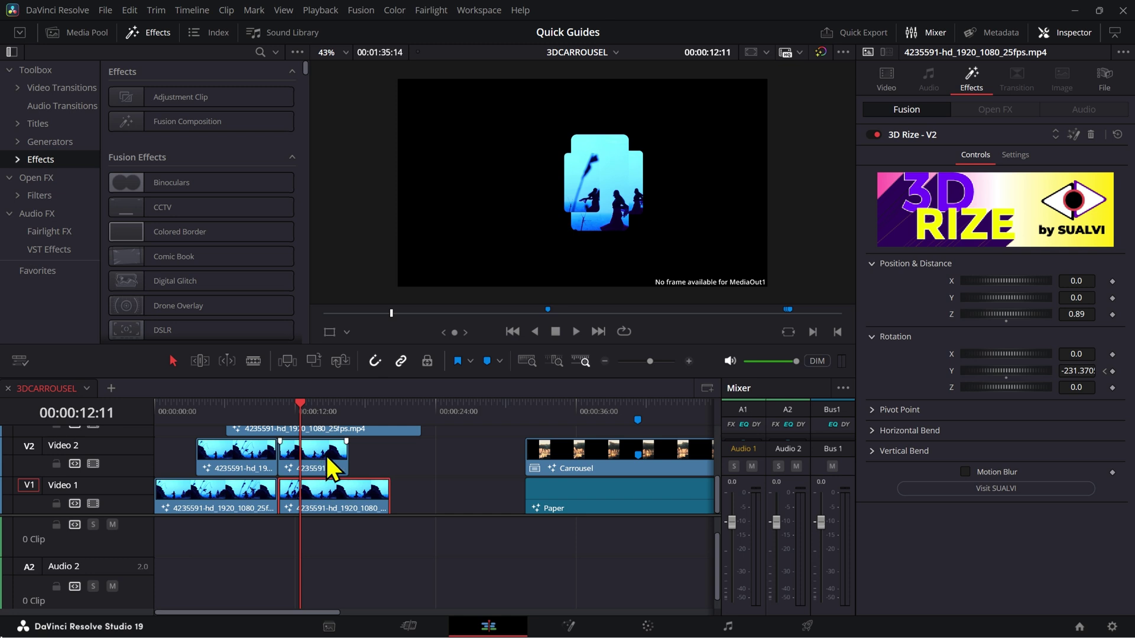
Split the Video 3 clip at 00:00:12:11 and reorder the tracks so its second part sits on Video 2
{"action": "scroll", "coordinate": [327, 456], "scroll_direction": "up", "scroll_amount": 1}
{"action": "left_click", "coordinate": [307, 435]}
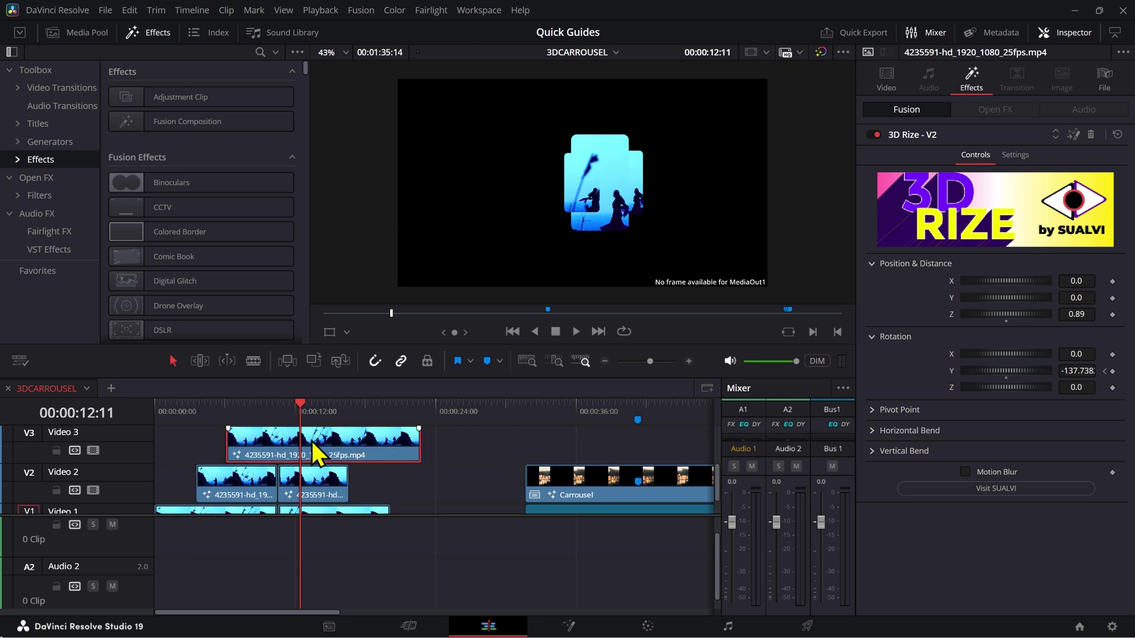
{"action": "key", "text": "ctrl+b"}
{"action": "left_click_drag", "start_coordinate": [318, 467], "coordinate": [351, 489]}
{"action": "scroll", "coordinate": [343, 454], "scroll_direction": "down", "scroll_amount": 2}
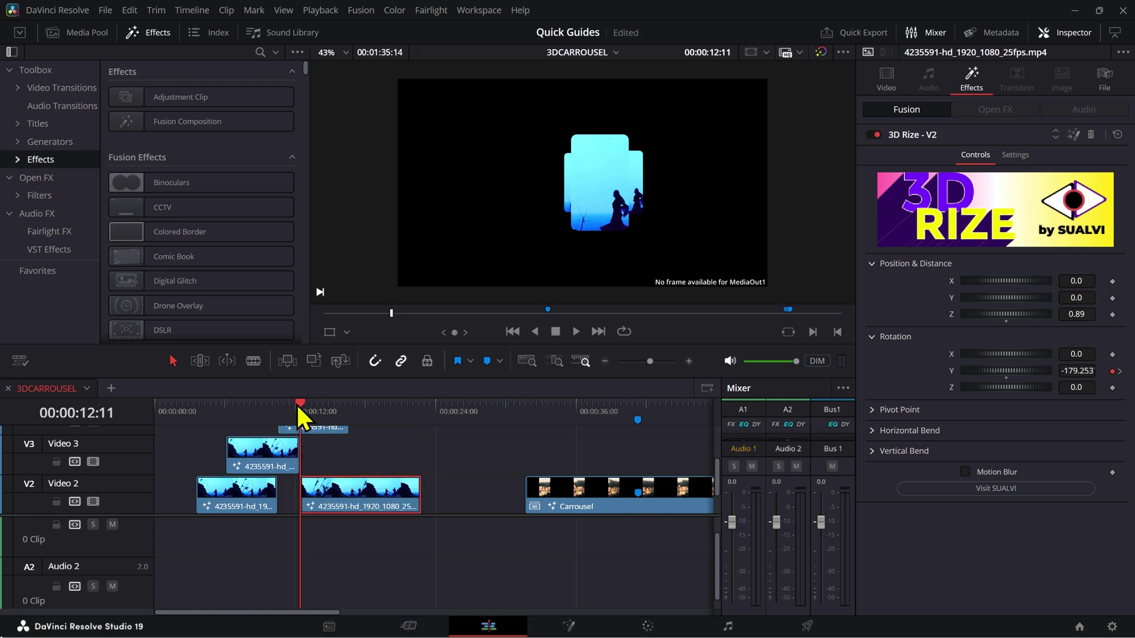
Play back the reordered section up to 00:00:13:24 to check the stacking of the cards
{"action": "left_click_drag", "start_coordinate": [299, 414], "coordinate": [271, 412]}
{"action": "key", "text": "space"}
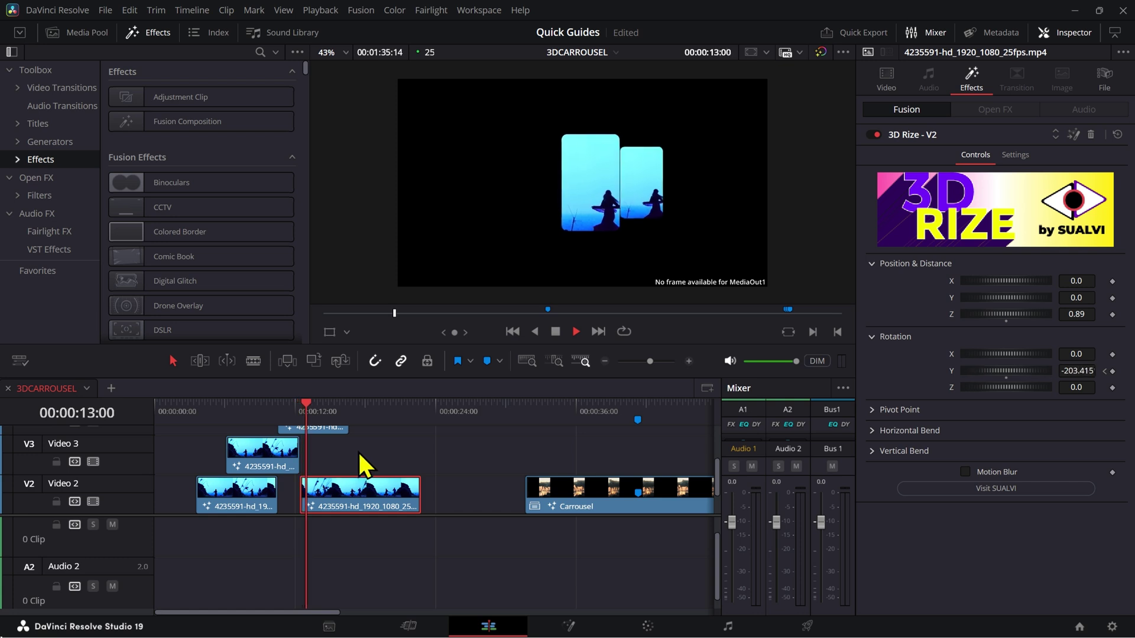
{"action": "key", "text": "space"}
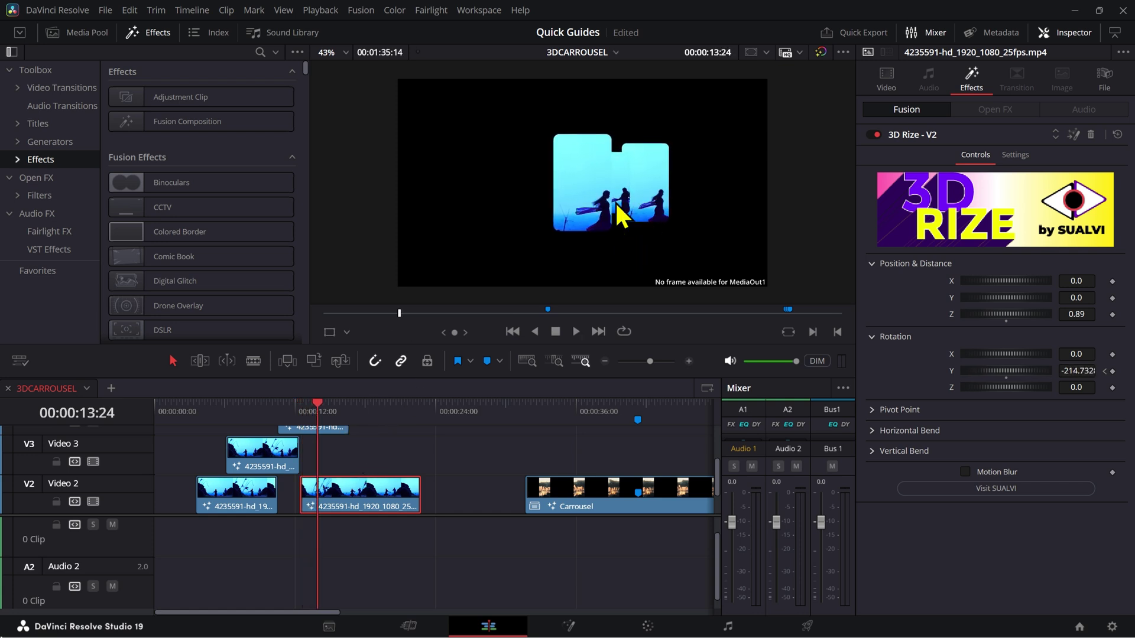
{"action": "scroll", "coordinate": [367, 473], "scroll_direction": "down", "scroll_amount": 1}
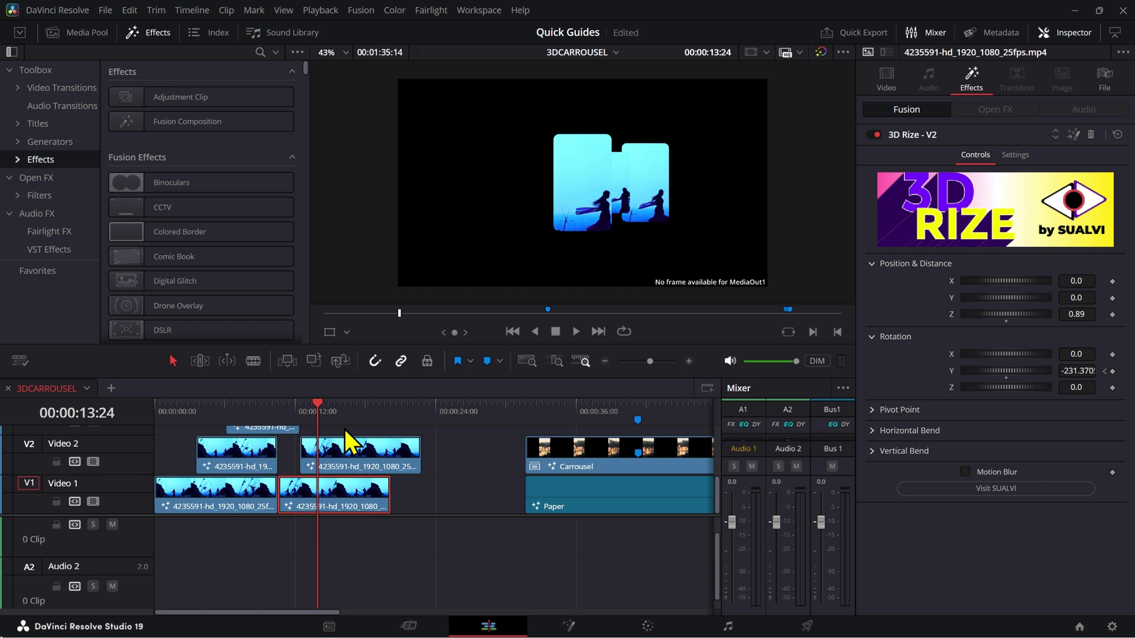
Place the playhead at 00:00:38:08 on the Carrousel clip and open that clip in its own timeline
{"action": "scroll", "coordinate": [495, 445], "scroll_direction": "right", "scroll_amount": 3}
{"action": "left_click", "coordinate": [516, 451]}
{"action": "left_click", "coordinate": [514, 450]}
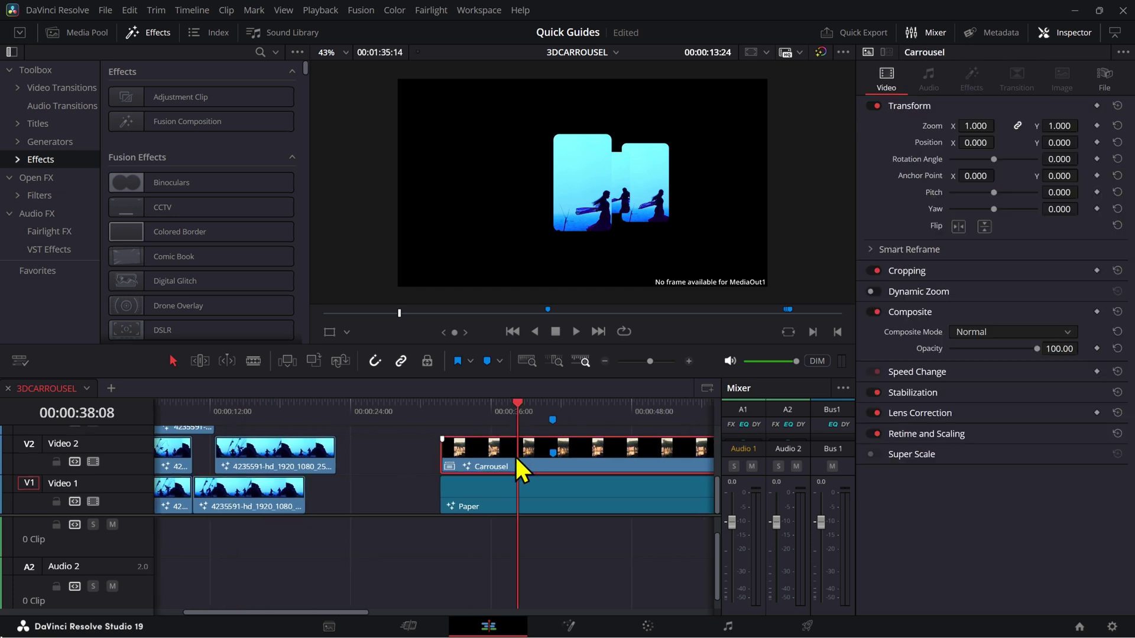
{"action": "scroll", "coordinate": [414, 437], "scroll_direction": "right", "scroll_amount": 4}
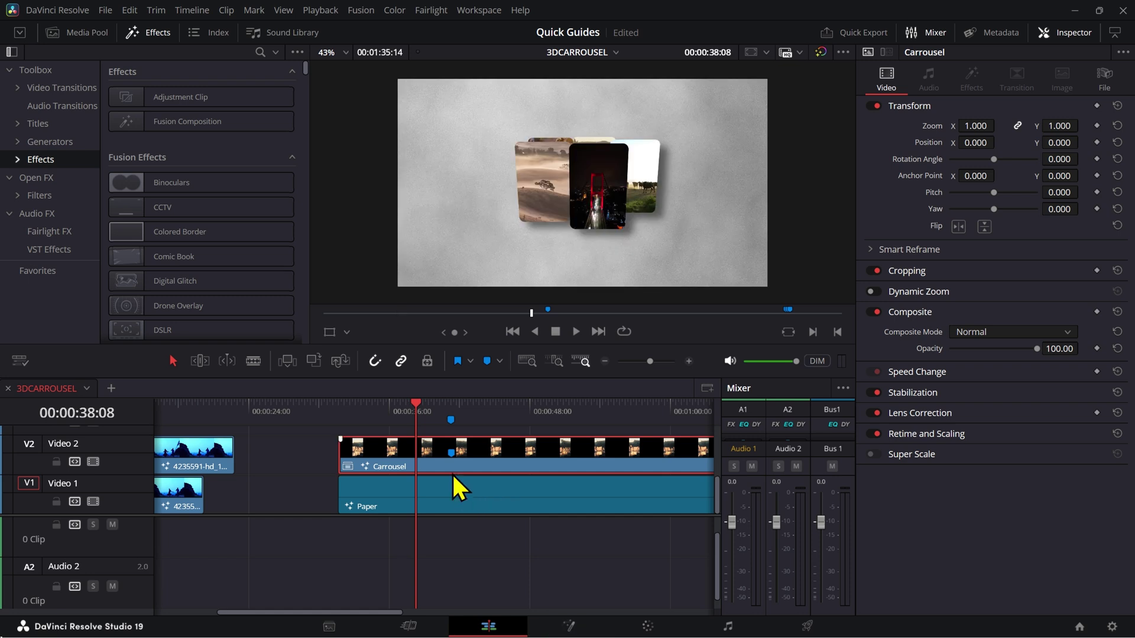
{"action": "right_click", "coordinate": [453, 463]}
{"action": "left_click", "coordinate": [559, 100]}
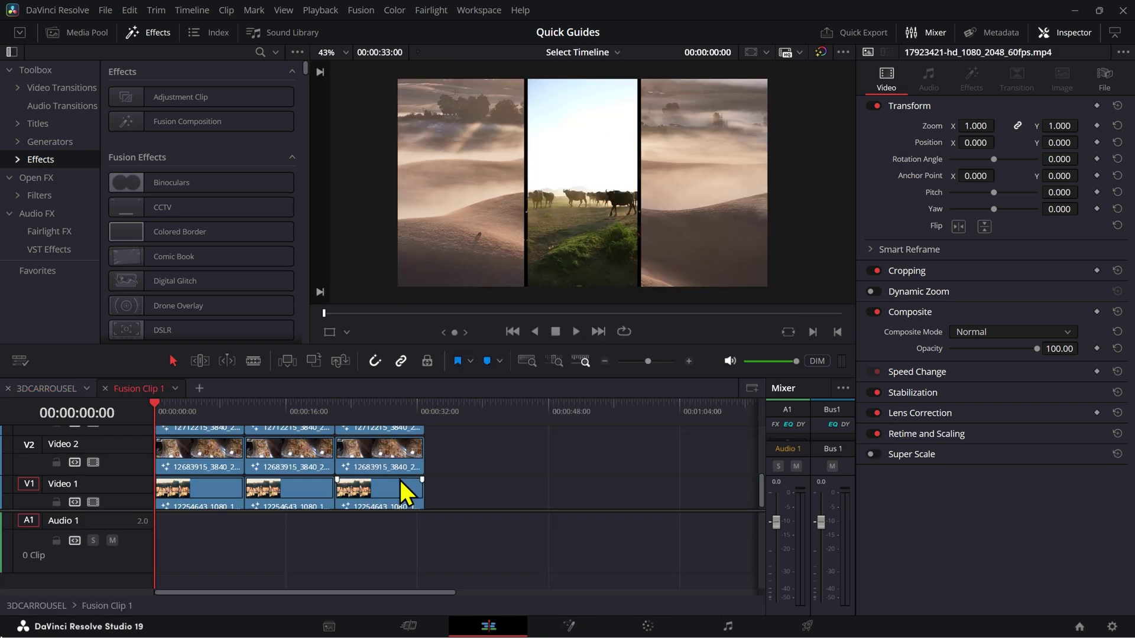
Select the stacked clips inside Fusion Clip 1 to examine them, and return to the 3DCARROUSEL timeline
{"action": "left_click_drag", "start_coordinate": [485, 518], "coordinate": [207, 421]}
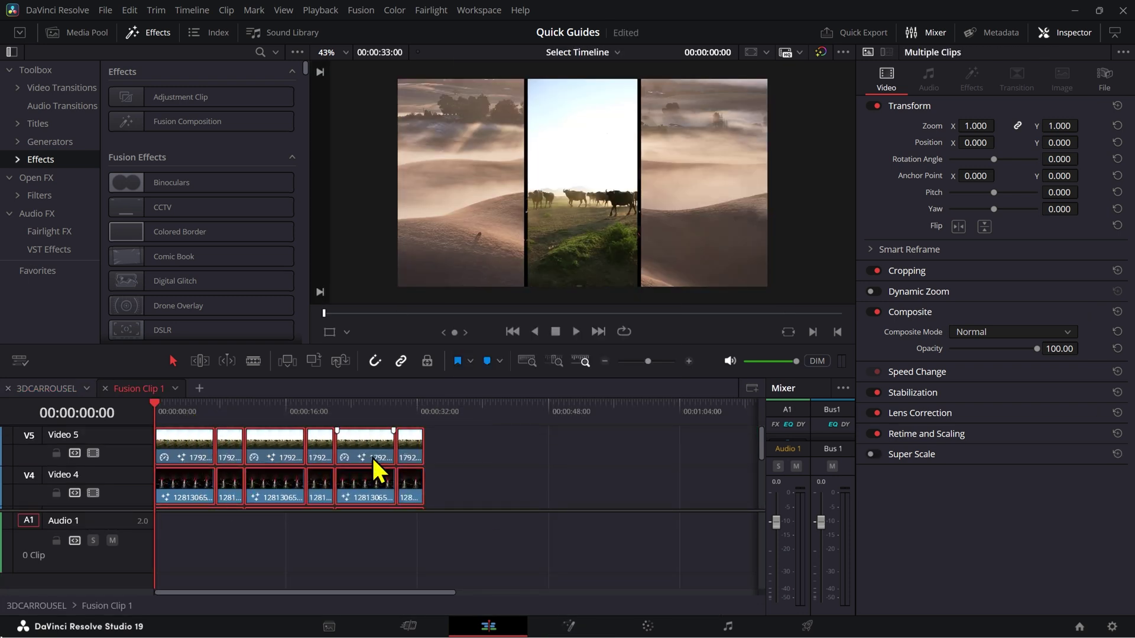
{"action": "scroll", "coordinate": [237, 449], "scroll_direction": "down", "scroll_amount": 3}
{"action": "left_click", "coordinate": [51, 394]}
{"action": "scroll", "coordinate": [451, 490], "scroll_direction": "up", "scroll_amount": 5}
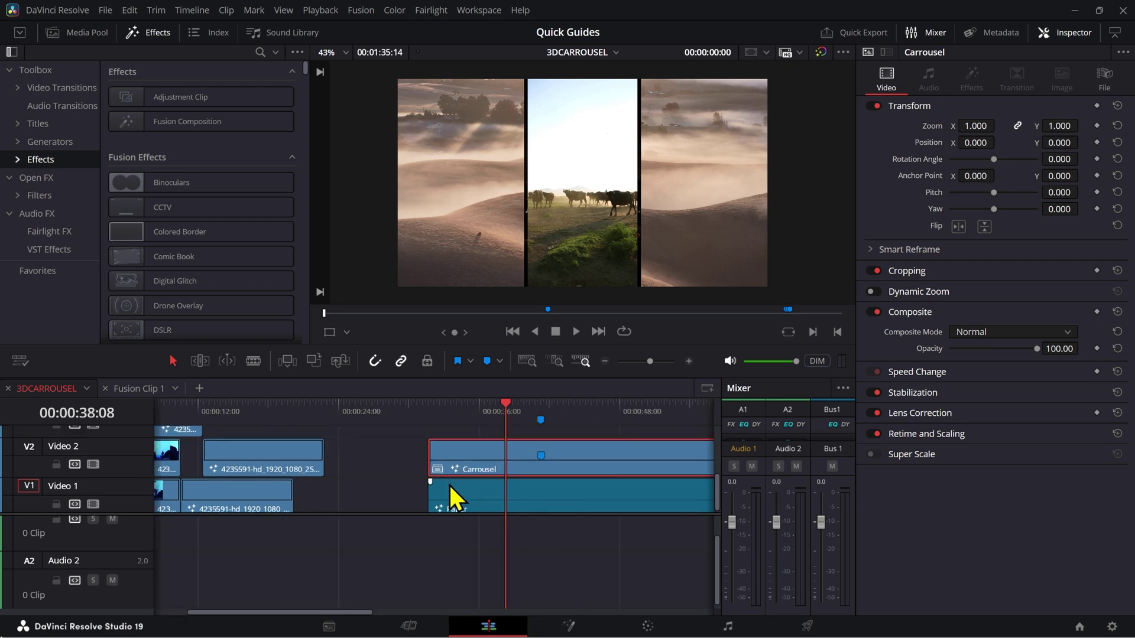
Open the Carrousel clip on the Fusion page and examine the MediaIn and Rectangle nodes inside the DRizeV11 group
{"action": "left_click", "coordinate": [568, 626]}
{"action": "left_click_drag", "start_coordinate": [389, 519], "coordinate": [461, 499]}
{"action": "left_click_drag", "start_coordinate": [480, 443], "coordinate": [466, 466]}
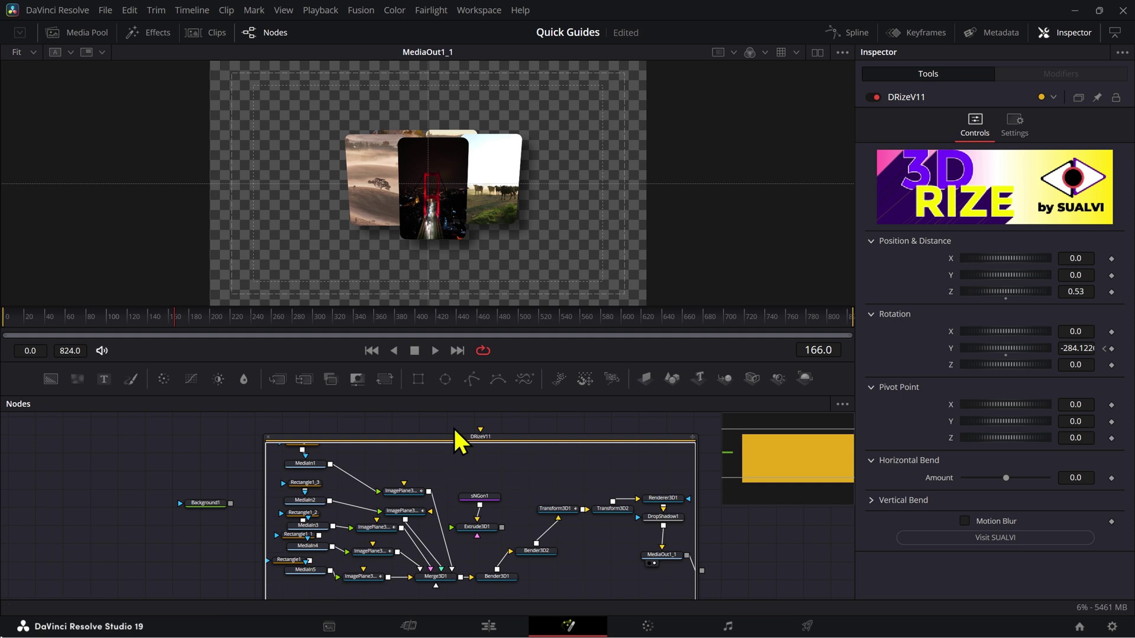
{"action": "left_click_drag", "start_coordinate": [515, 434], "coordinate": [462, 484]}
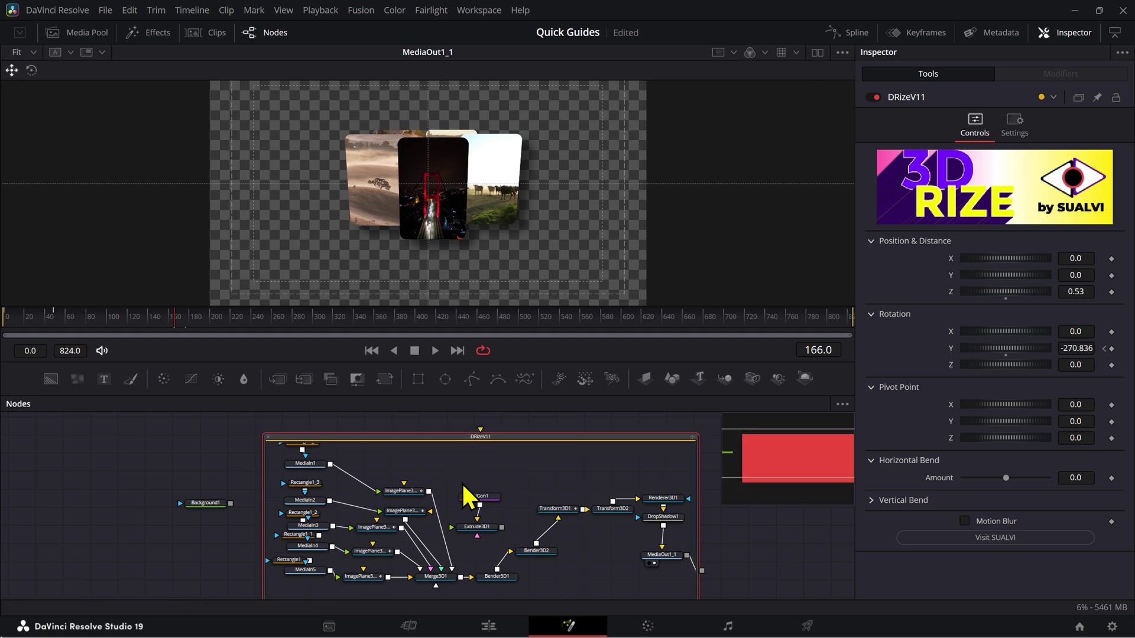
{"action": "left_click_drag", "start_coordinate": [328, 453], "coordinate": [295, 551]}
{"action": "left_click", "coordinate": [423, 463]}
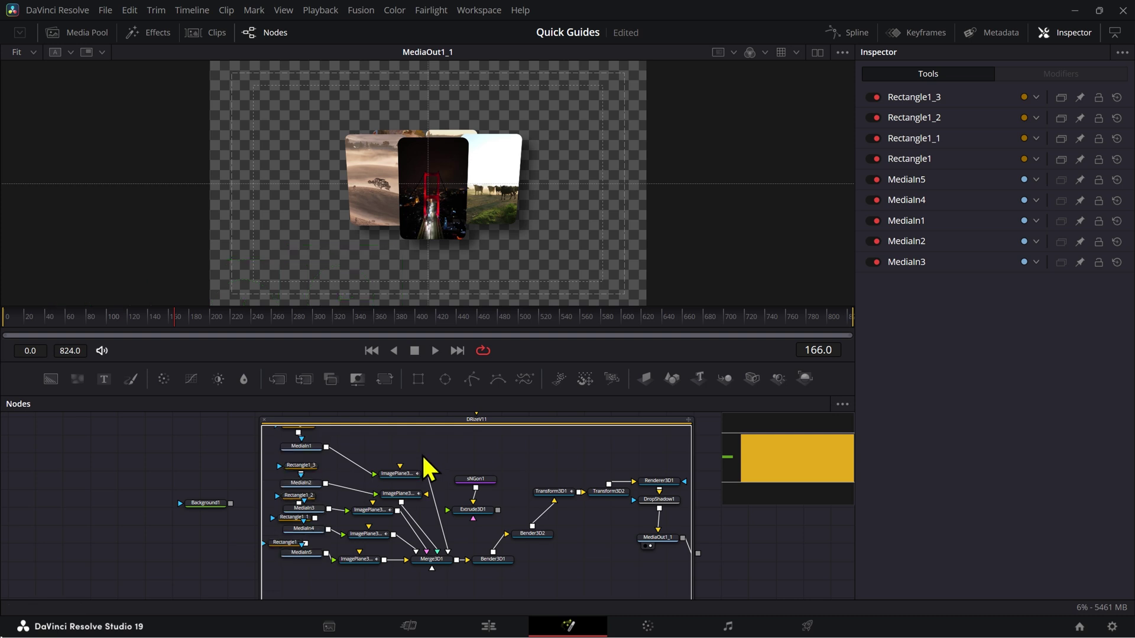
Show the Merge3D1 node in the viewer, followed by the DRizeV11 group
{"action": "left_click", "coordinate": [441, 560]}
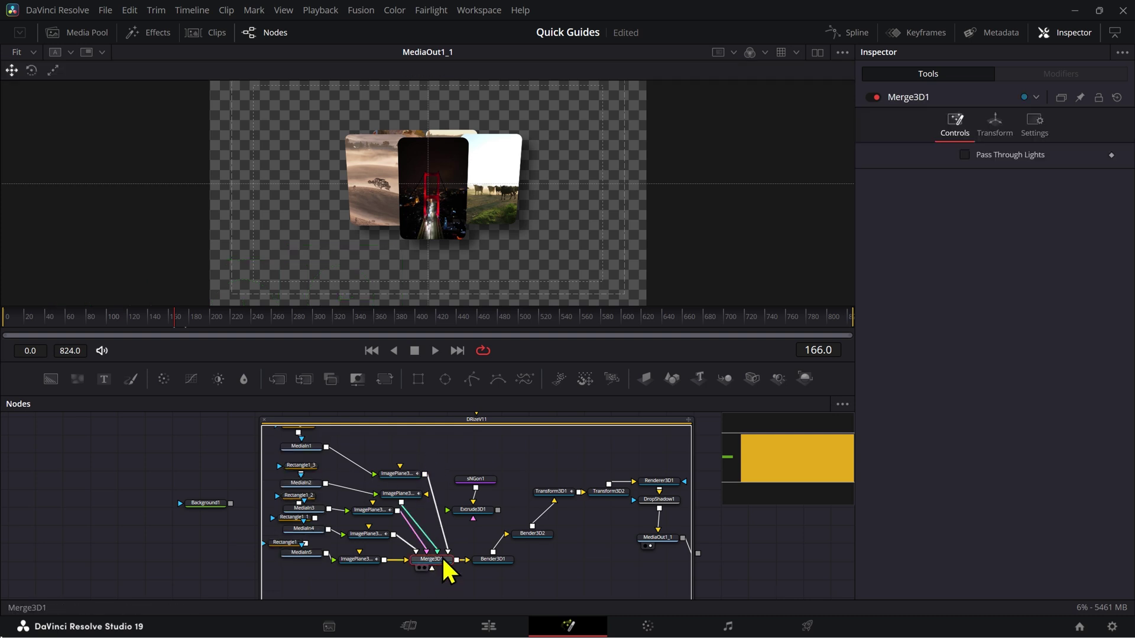
{"action": "key", "text": "1"}
{"action": "left_click", "coordinate": [473, 424]}
{"action": "key", "text": "1"}
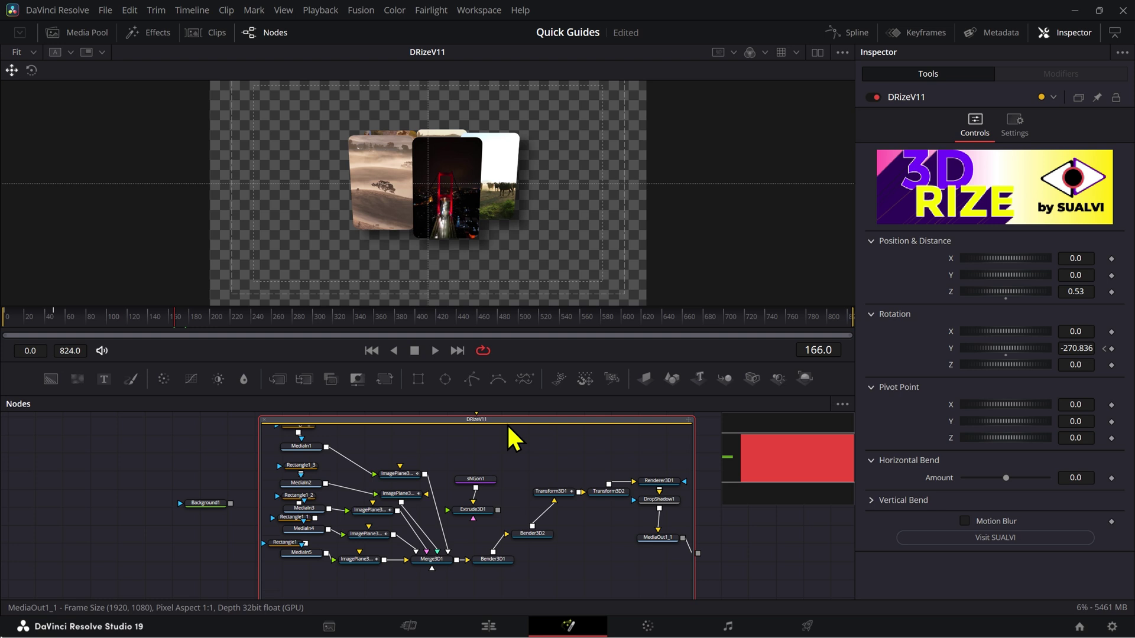
Examine the image plane connections into Merge3D1 with that node in the viewer, and return to the Edit page
{"action": "scroll", "coordinate": [508, 428], "scroll_direction": "down", "scroll_amount": 2}
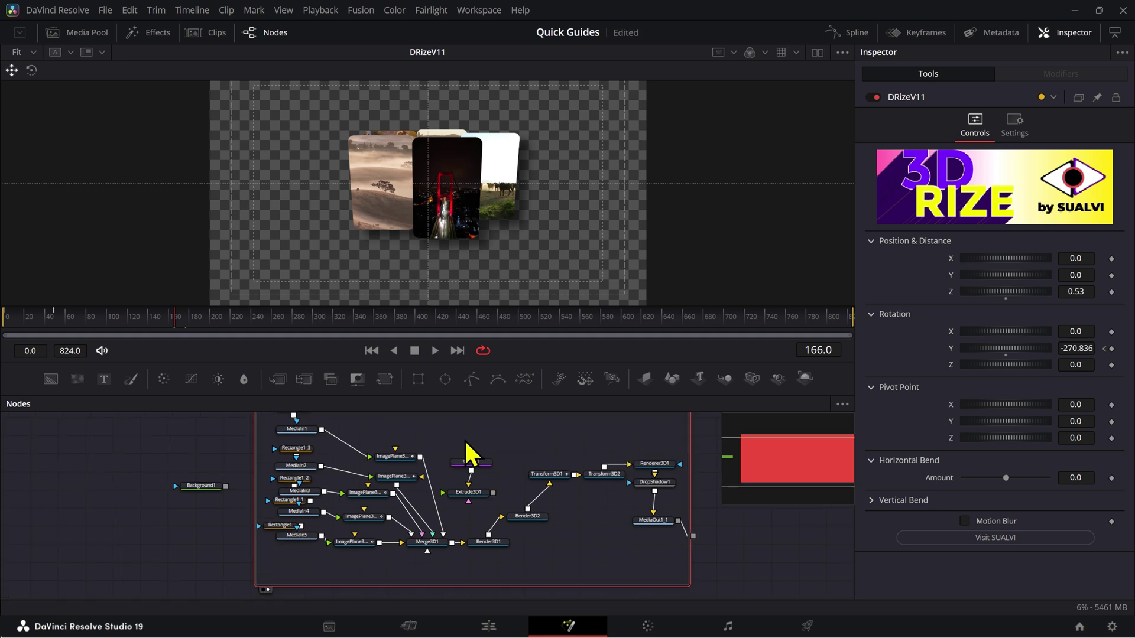
{"action": "left_click_drag", "start_coordinate": [527, 481], "coordinate": [496, 500]}
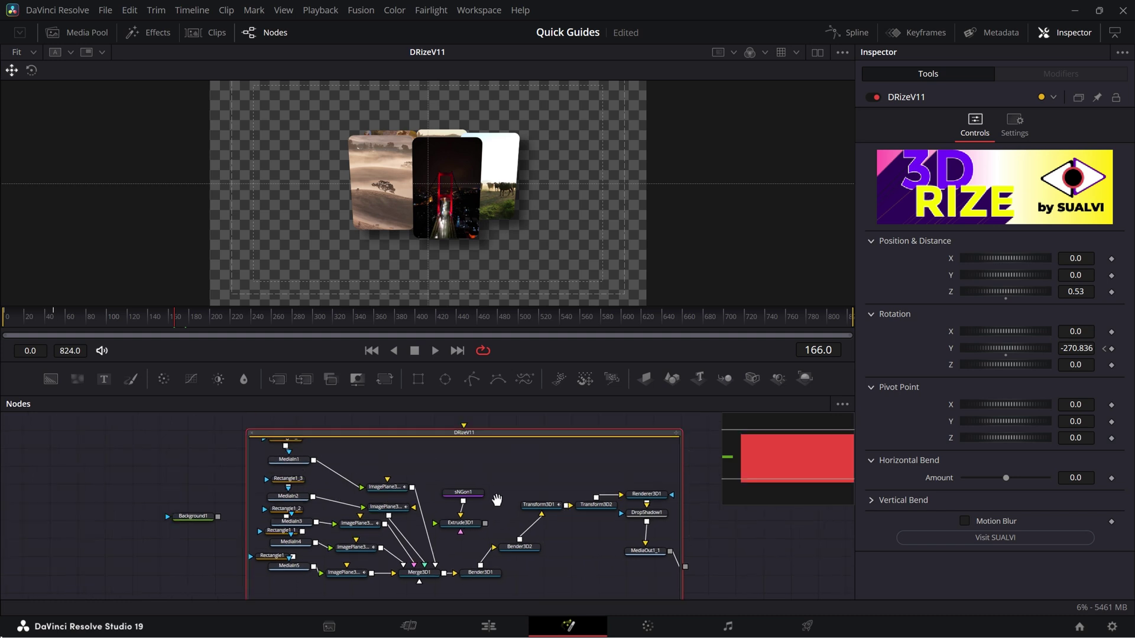
{"action": "left_click", "coordinate": [519, 546]}
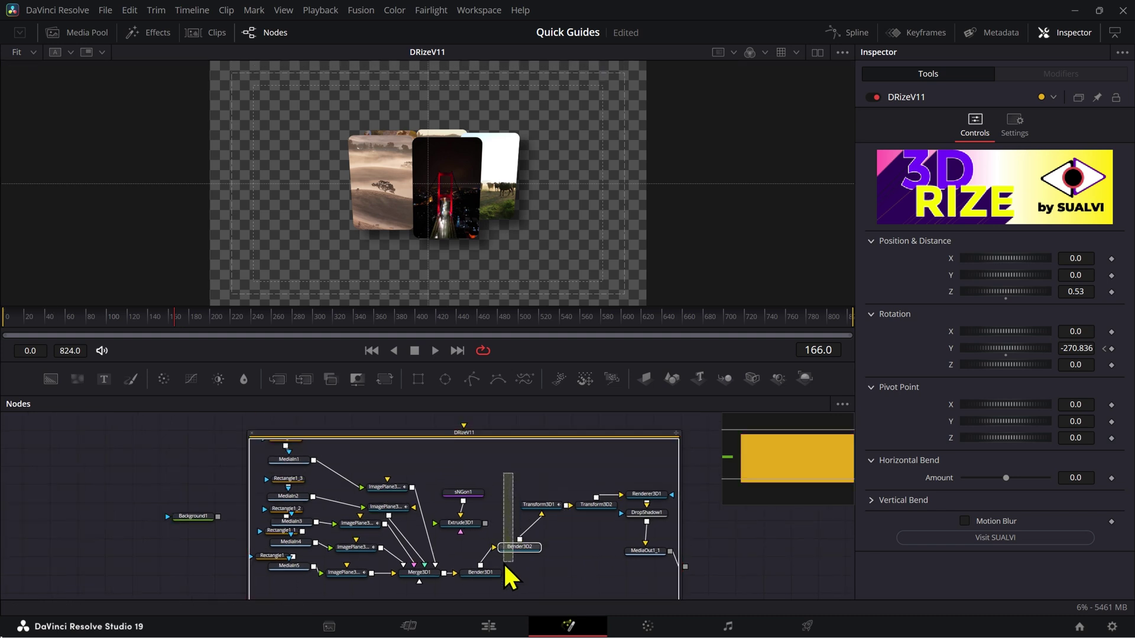
{"action": "left_click", "coordinate": [438, 438]}
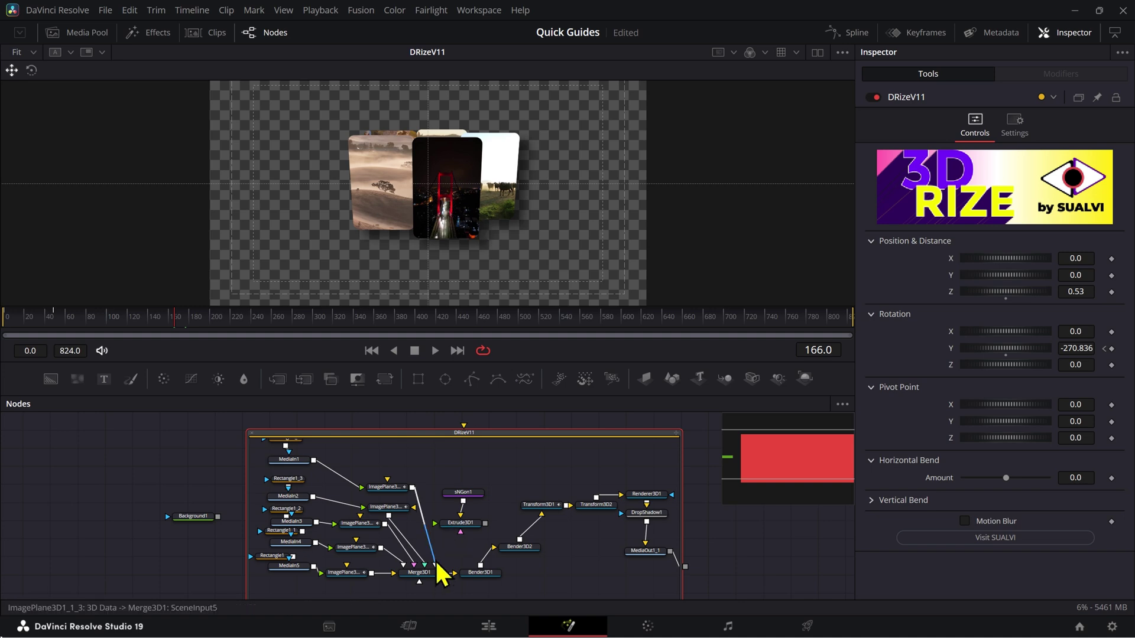
{"action": "left_click_drag", "start_coordinate": [435, 571], "coordinate": [412, 155]}
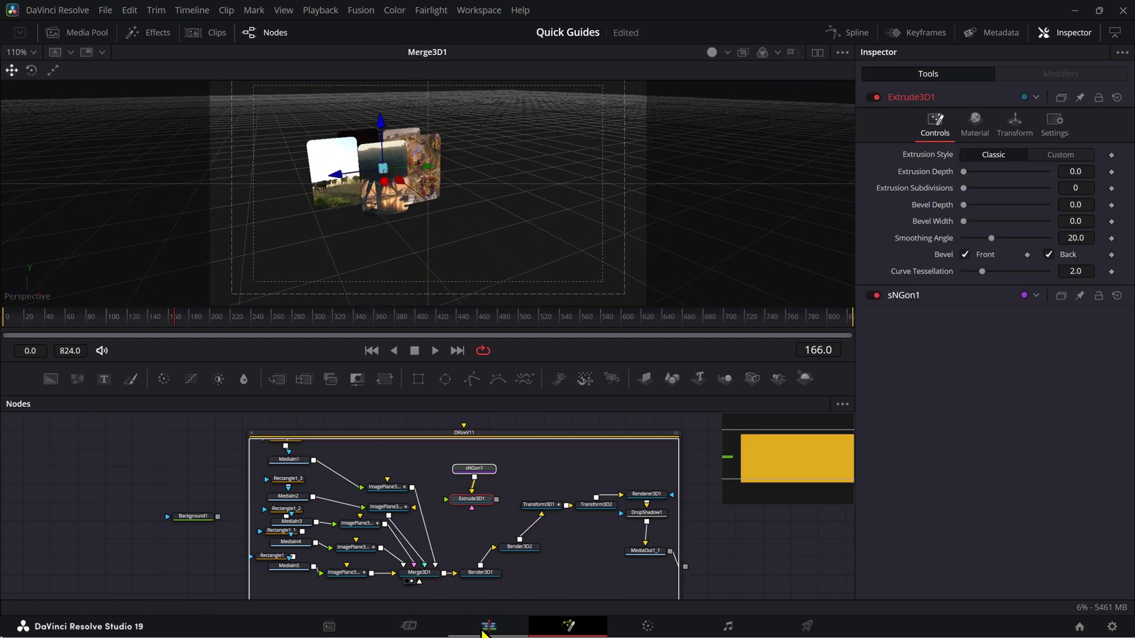
{"action": "left_click", "coordinate": [483, 628]}
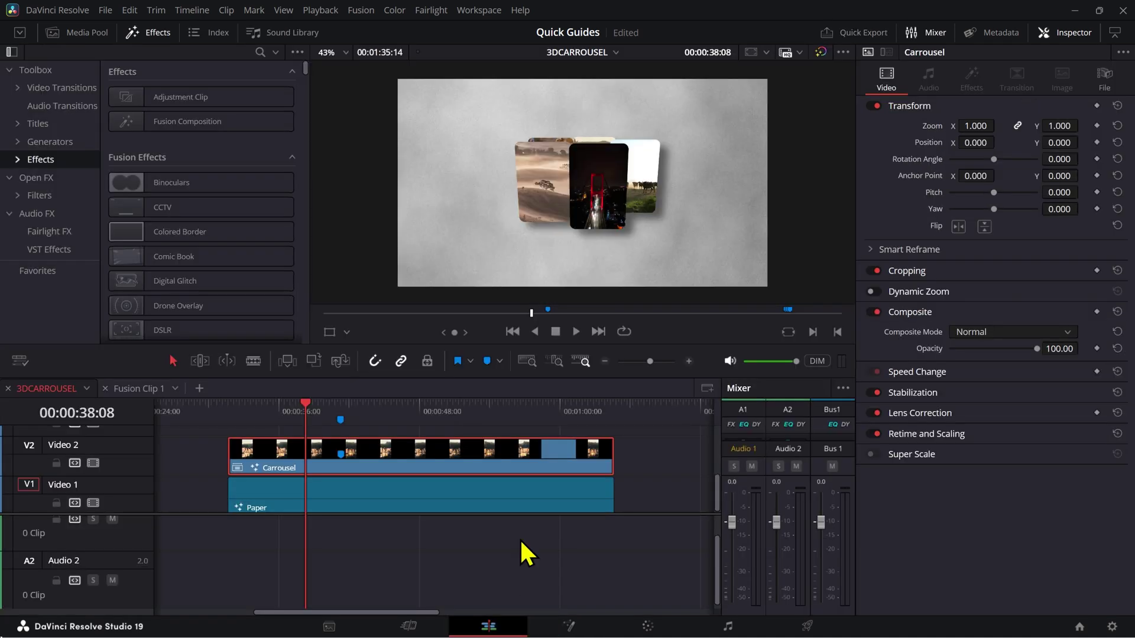
Stack the five pexels still images from the 3dCarrousrl bin on Video 2 through Video 6, starting at 00:02:01:20
{"action": "scroll", "coordinate": [487, 491], "scroll_direction": "down", "scroll_amount": 5}
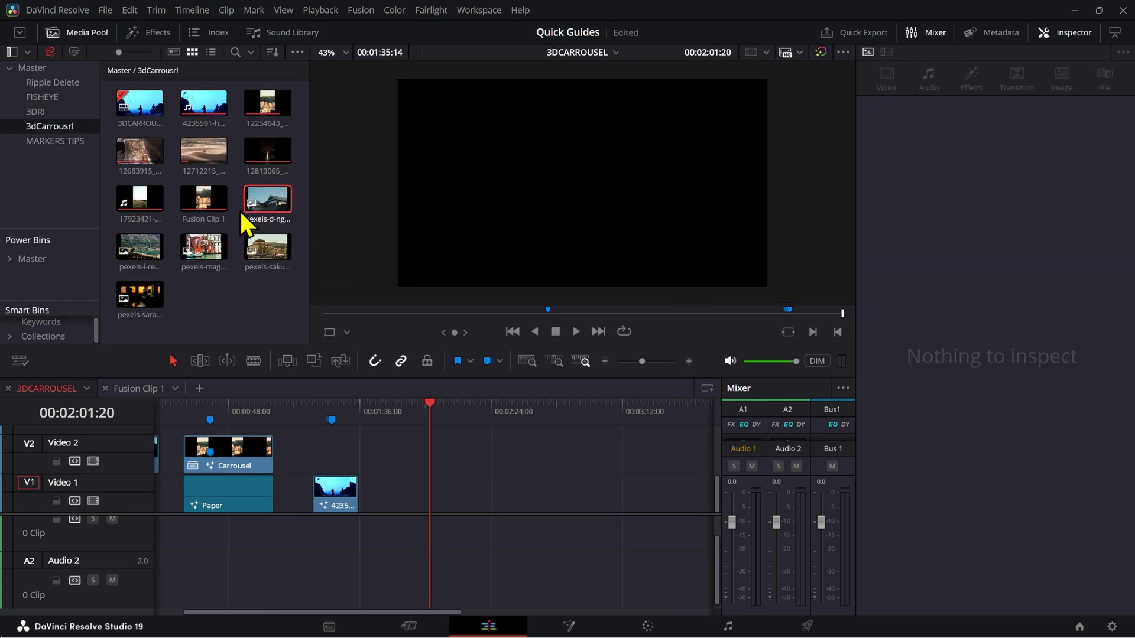
{"action": "left_click_drag", "start_coordinate": [267, 201], "coordinate": [506, 454]}
{"action": "key", "text": "ctrl+equal"}
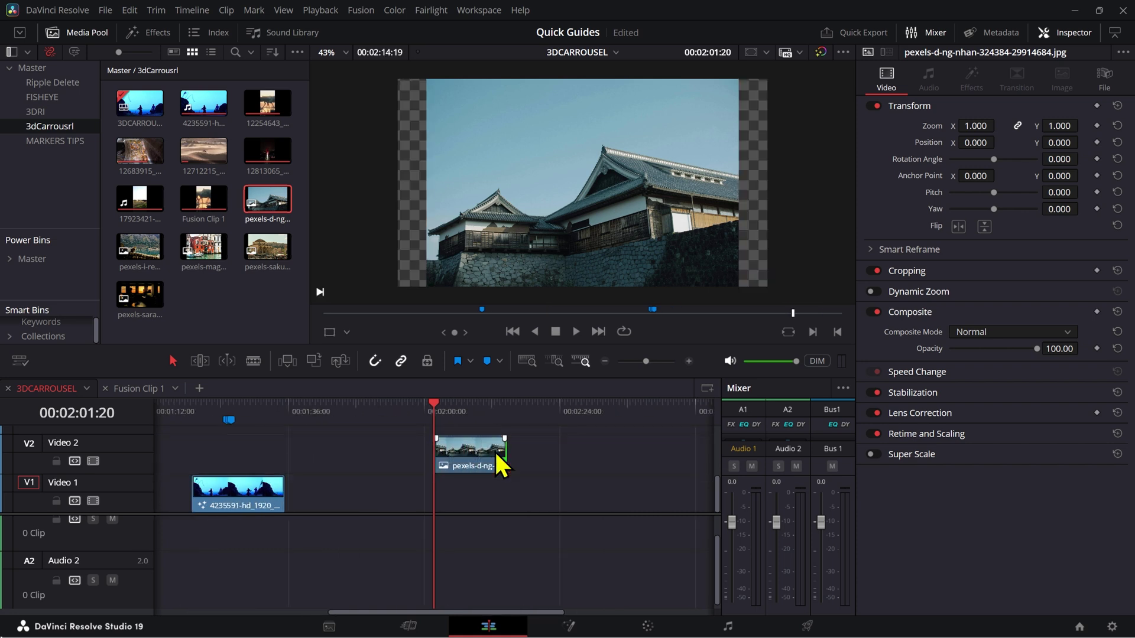
{"action": "left_click_drag", "start_coordinate": [140, 248], "coordinate": [535, 449]}
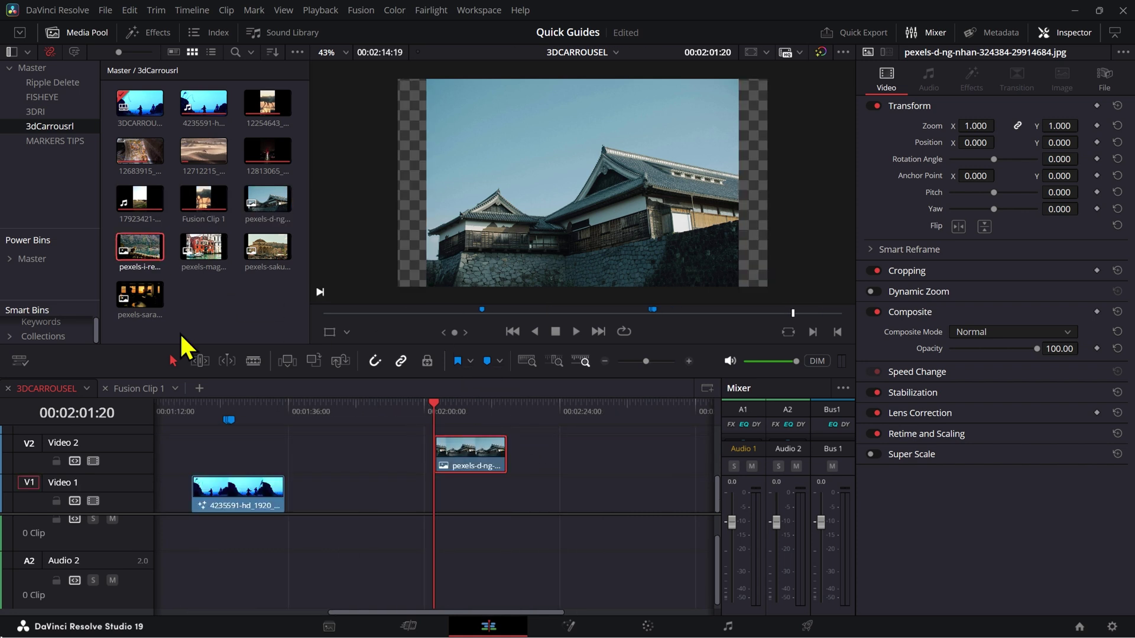
{"action": "left_click_drag", "start_coordinate": [148, 260], "coordinate": [506, 443]}
{"action": "left_click", "coordinate": [494, 495]}
{"action": "left_click_drag", "start_coordinate": [203, 248], "coordinate": [506, 449]}
{"action": "left_click_drag", "start_coordinate": [268, 249], "coordinate": [442, 443]}
{"action": "left_click_drag", "start_coordinate": [456, 444], "coordinate": [499, 445]}
{"action": "left_click_drag", "start_coordinate": [140, 295], "coordinate": [466, 498]}
Set the Zoom of all five stacked images to 1.200 so they fill the frame
{"action": "scroll", "coordinate": [510, 471], "scroll_direction": "up", "scroll_amount": 2}
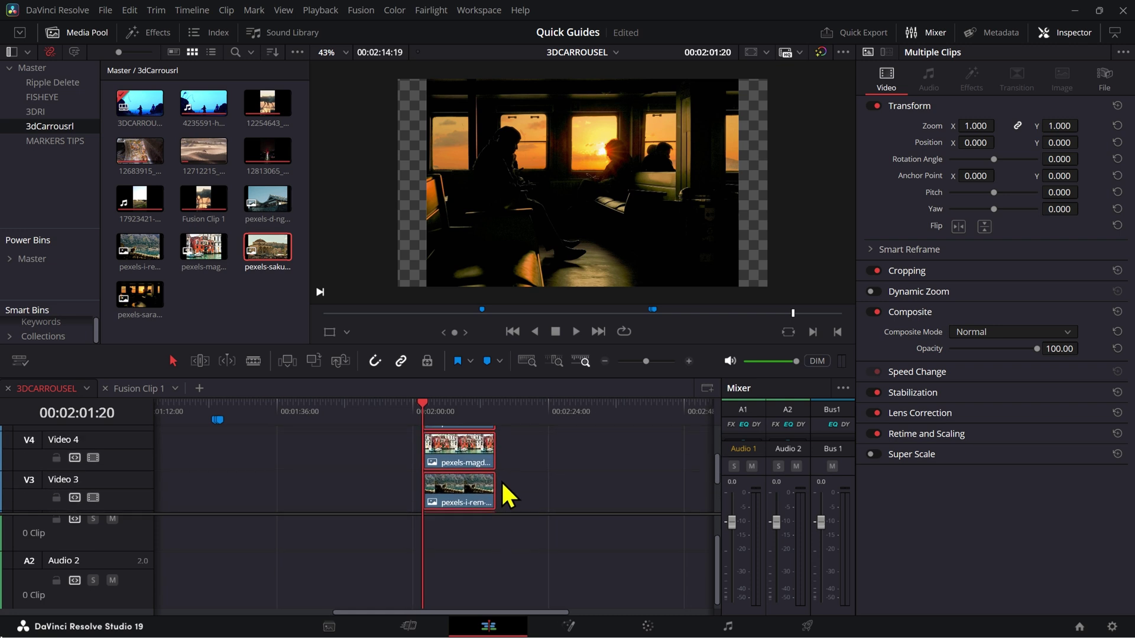
{"action": "scroll", "coordinate": [502, 480], "scroll_direction": "up", "scroll_amount": 2}
{"action": "scroll", "coordinate": [557, 437], "scroll_direction": "down", "scroll_amount": 1}
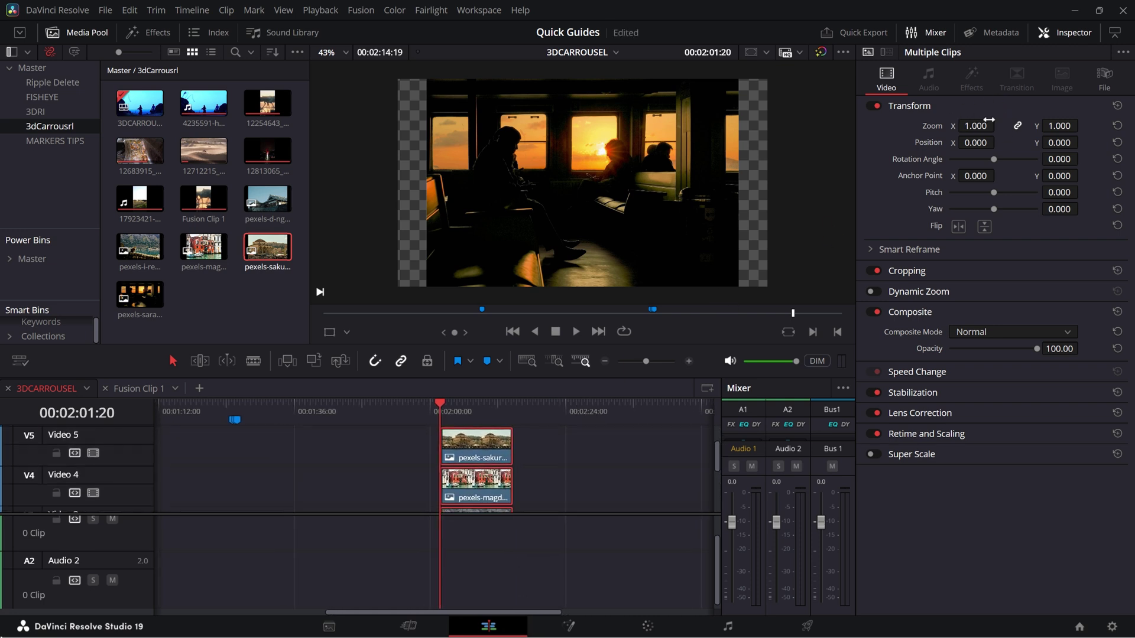
{"action": "left_click_drag", "start_coordinate": [999, 125], "coordinate": [1034, 125]}
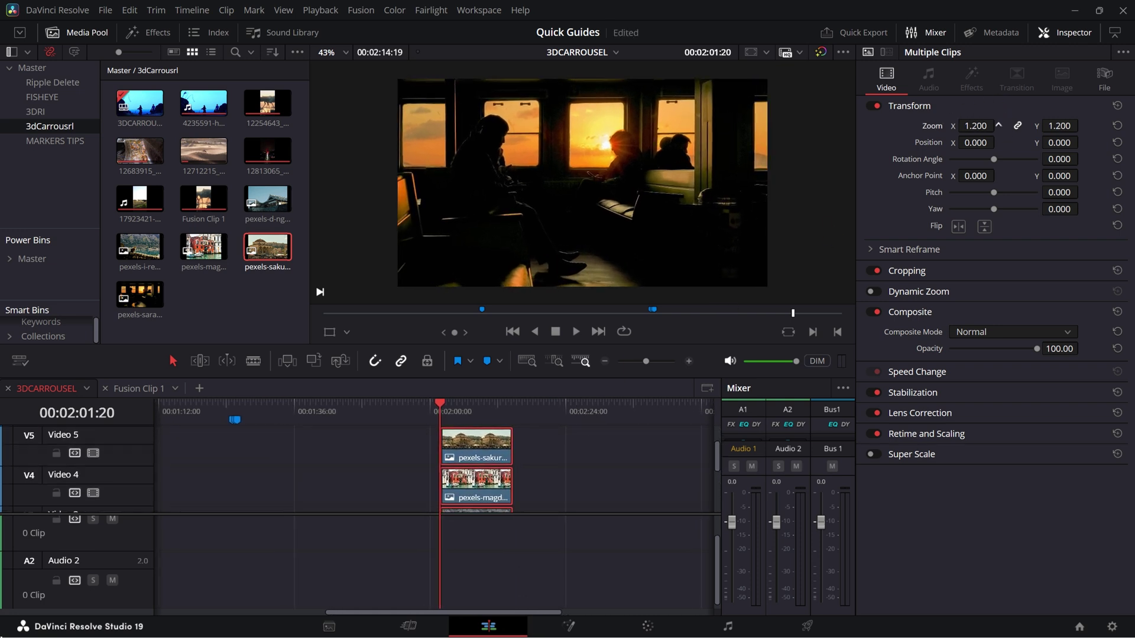
Enlarge the timeline area and hide the Media Pool to make room for the stacked clips
{"action": "scroll", "coordinate": [538, 488], "scroll_direction": "right", "scroll_amount": 5}
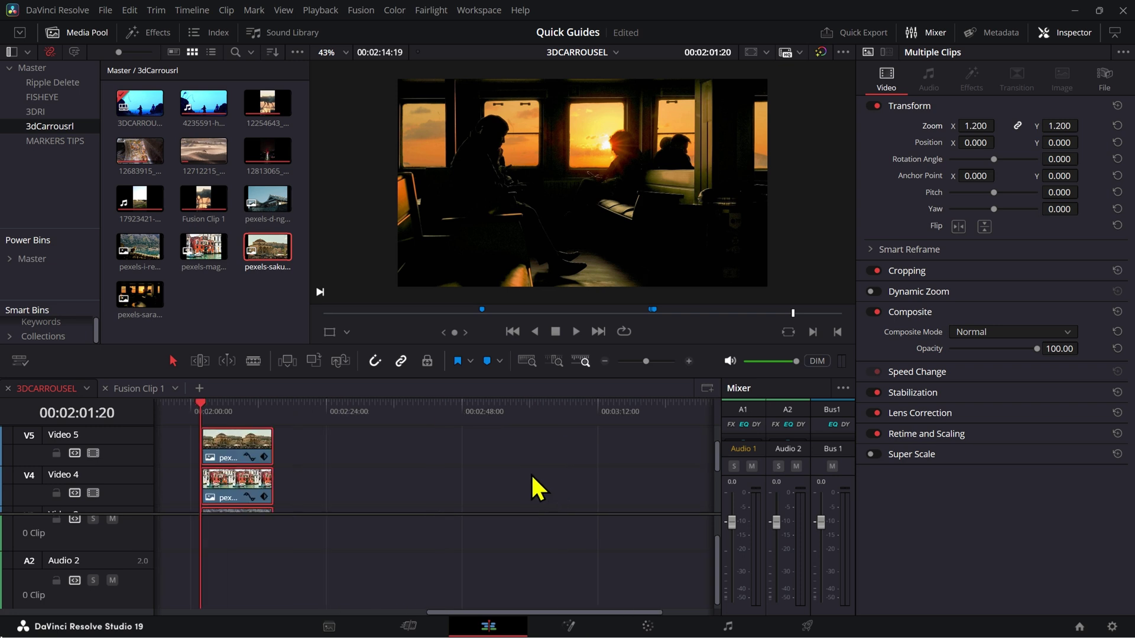
{"action": "left_click_drag", "start_coordinate": [339, 377], "coordinate": [339, 360]}
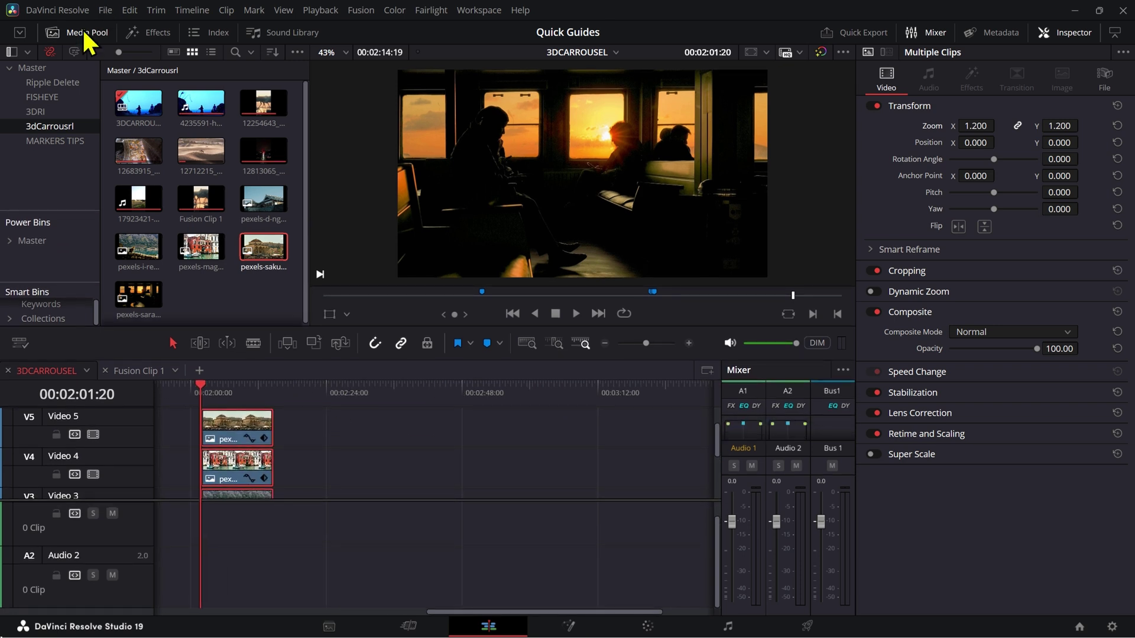
{"action": "left_click", "coordinate": [83, 32]}
{"action": "scroll", "coordinate": [593, 458], "scroll_direction": "left", "scroll_amount": 5}
{"action": "left_click_drag", "start_coordinate": [505, 237], "coordinate": [672, 232]}
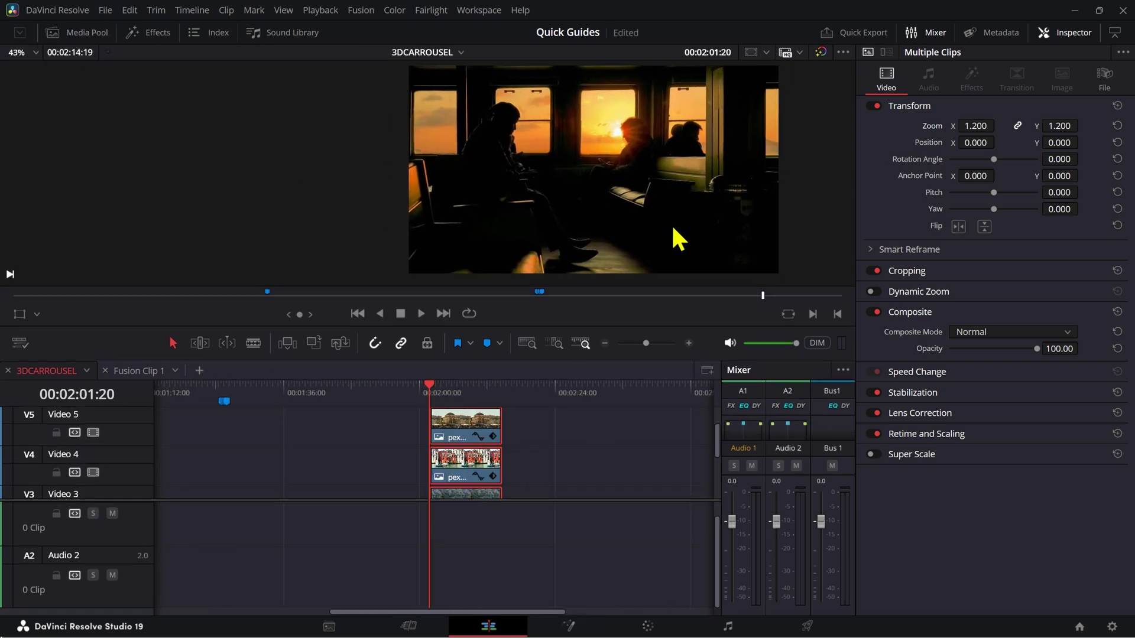
Combine the five stacked images into a new Fusion clip
{"action": "scroll", "coordinate": [526, 464], "scroll_direction": "right", "scroll_amount": 4}
{"action": "left_click_drag", "start_coordinate": [520, 464], "coordinate": [619, 386]}
{"action": "scroll", "coordinate": [497, 495], "scroll_direction": "up", "scroll_amount": 3}
{"action": "left_click_drag", "start_coordinate": [497, 494], "coordinate": [367, 393]}
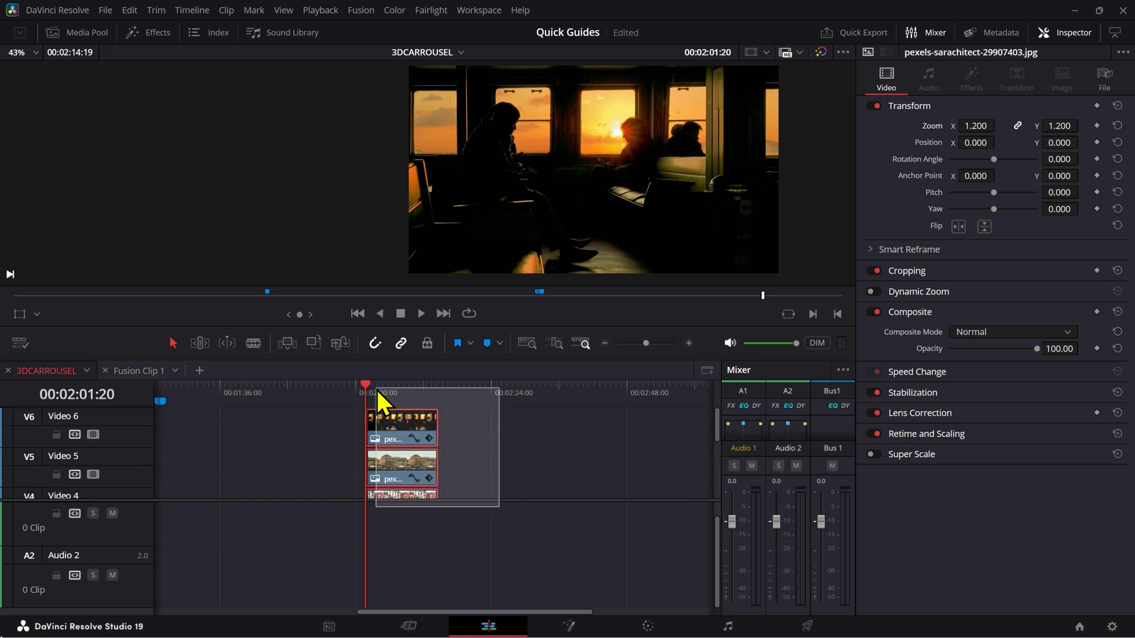
{"action": "right_click", "coordinate": [414, 449]}
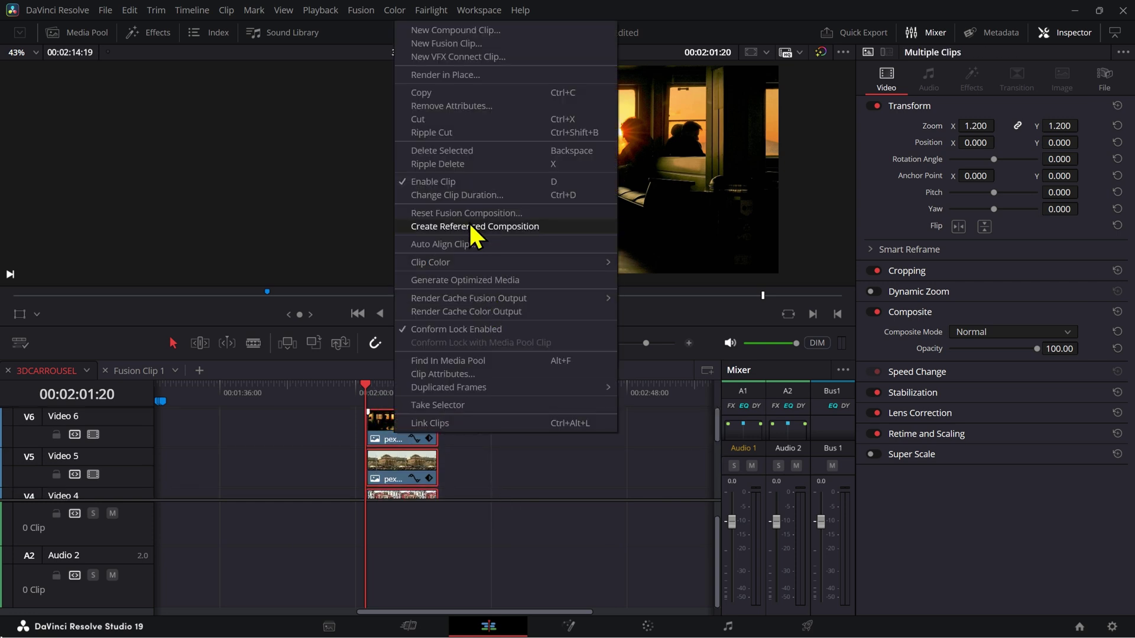
{"action": "left_click", "coordinate": [491, 44]}
{"action": "left_click_drag", "start_coordinate": [445, 481], "coordinate": [607, 312]}
{"action": "left_click_drag", "start_coordinate": [618, 474], "coordinate": [407, 455]}
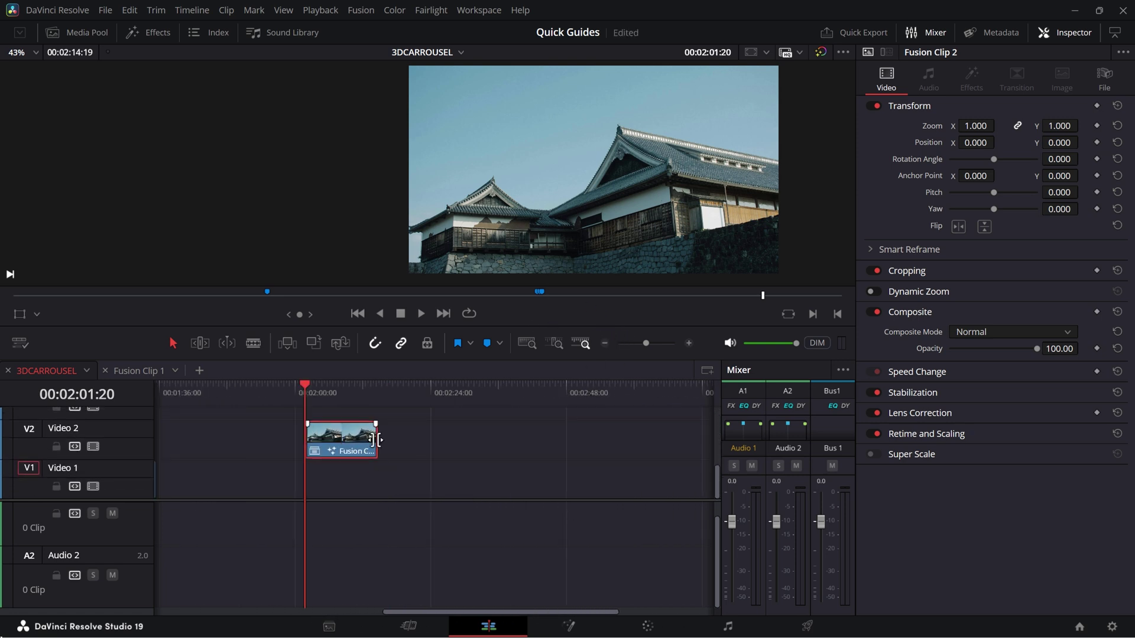
Rename the new Fusion clip as CARROUSELL
{"action": "left_click", "coordinate": [1104, 77]}
{"action": "triple_click", "coordinate": [1022, 386]}
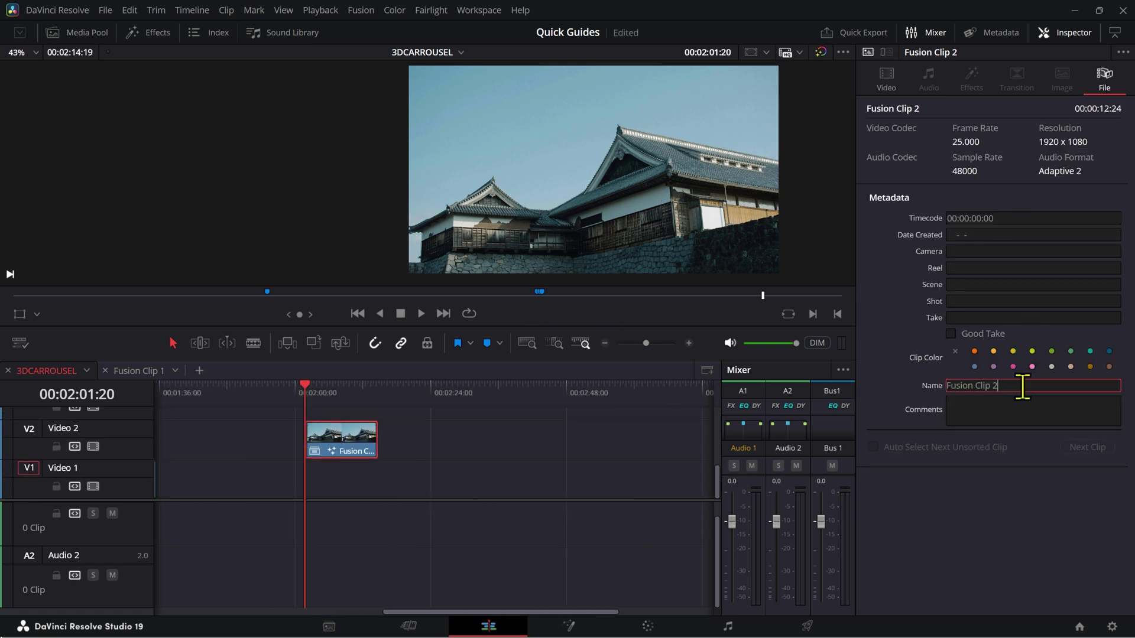
{"action": "type", "text": "CARROUSELL"}
{"action": "key", "text": "Return"}
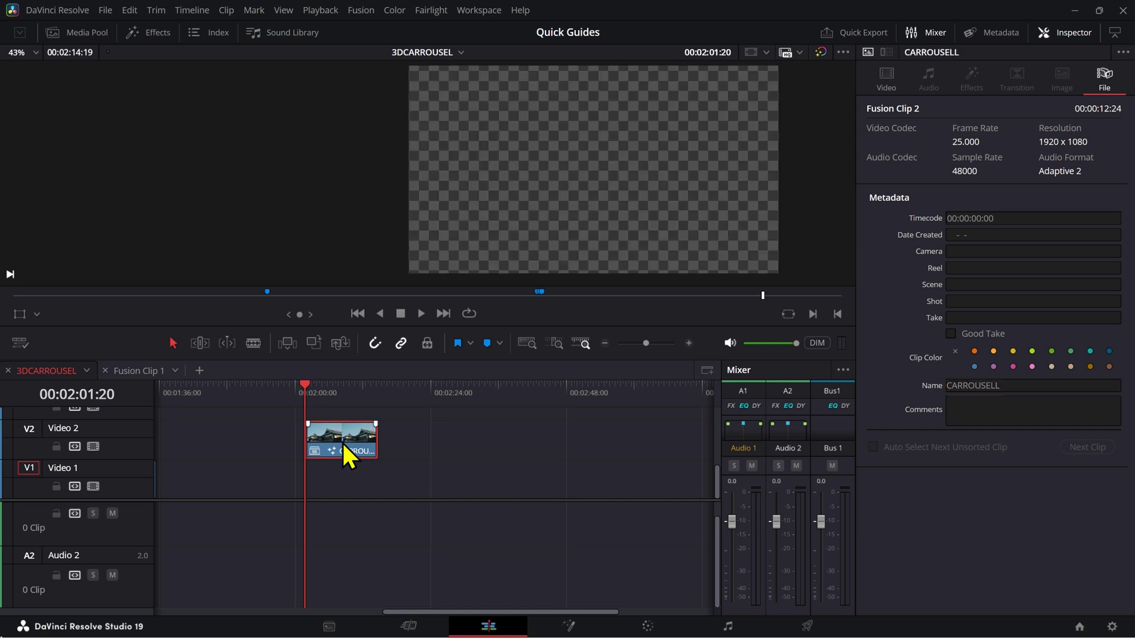
Try to extend the CARROUSELL clip's duration on the timeline
{"action": "left_click_drag", "start_coordinate": [373, 452], "coordinate": [345, 441]}
{"action": "key", "text": "ctrl+d"}
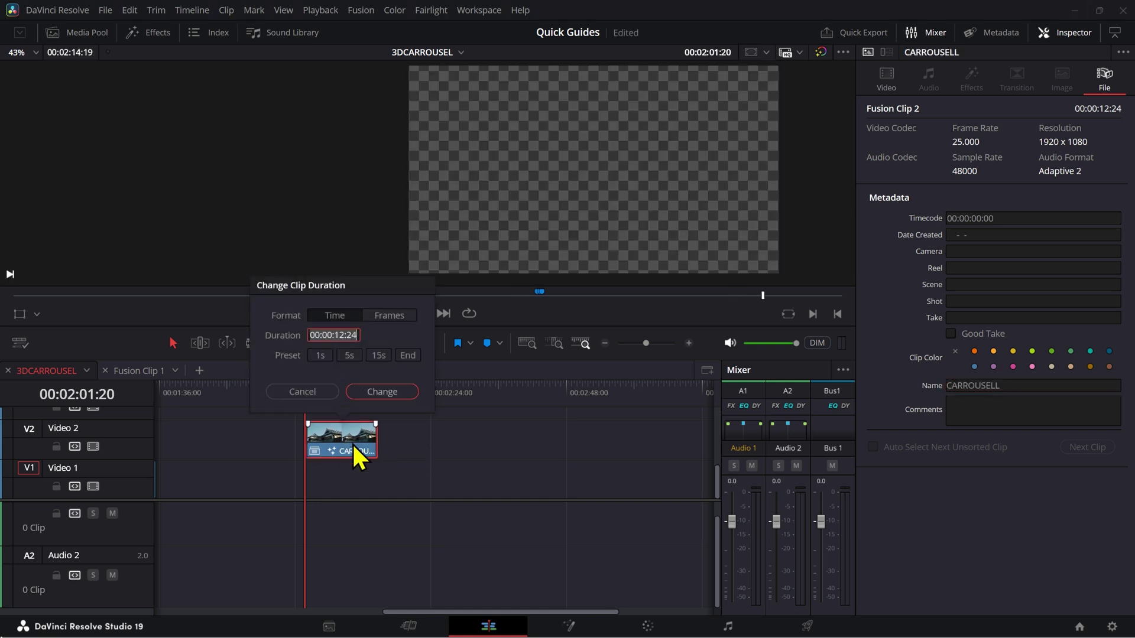
{"action": "key", "text": "Escape"}
{"action": "right_click", "coordinate": [365, 456]}
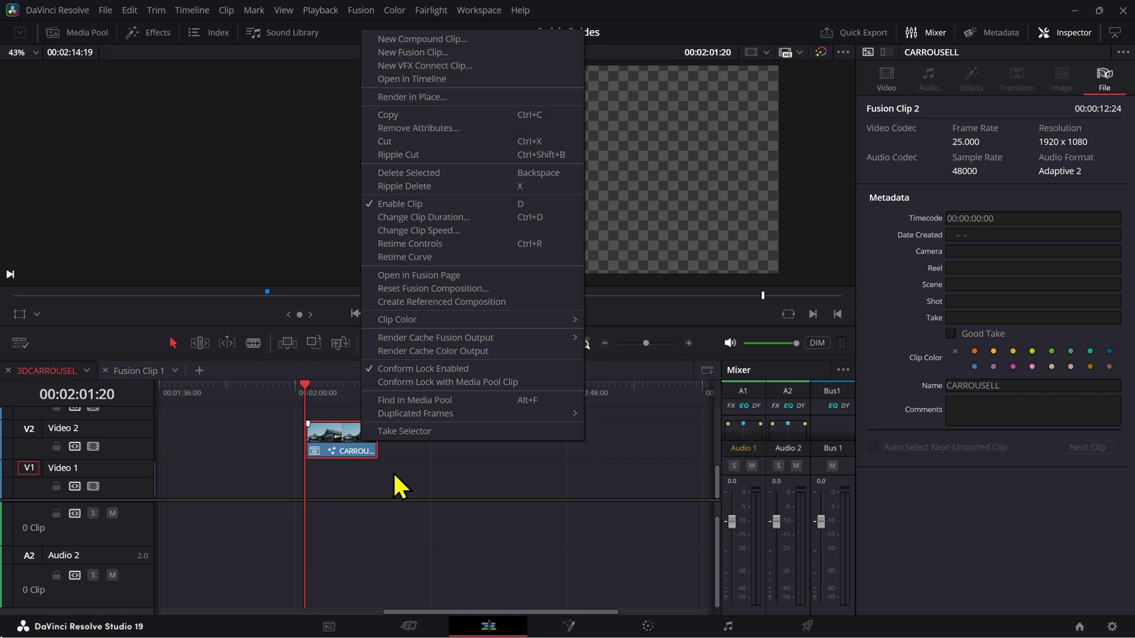
{"action": "left_click", "coordinate": [357, 456]}
{"action": "left_click_drag", "start_coordinate": [376, 447], "coordinate": [505, 455]}
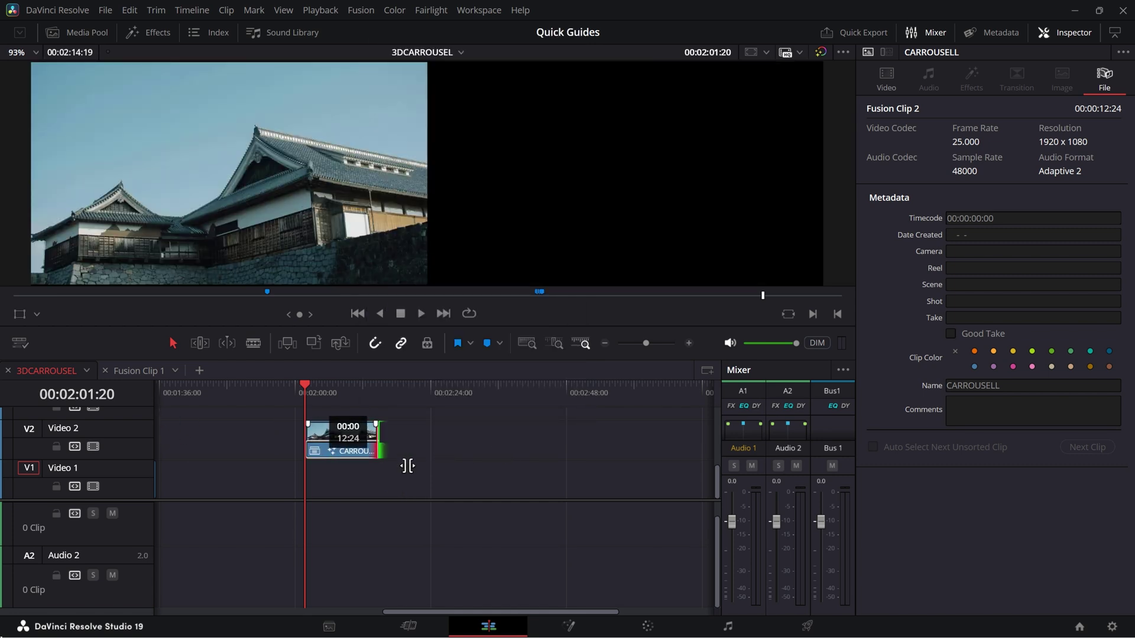
{"action": "left_click_drag", "start_coordinate": [407, 466], "coordinate": [449, 467]}
{"action": "left_click", "coordinate": [340, 454]}
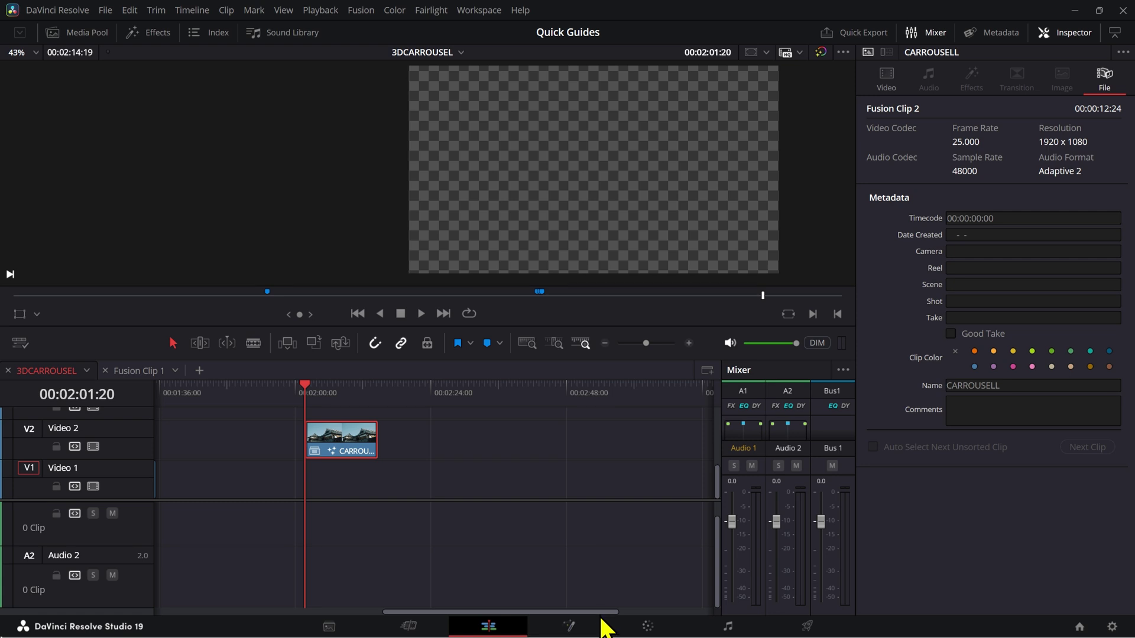
Open the CARROUSELL clip on the Fusion page and move the Background1 and MediaIn nodes away from the merges
{"action": "left_click", "coordinate": [602, 626]}
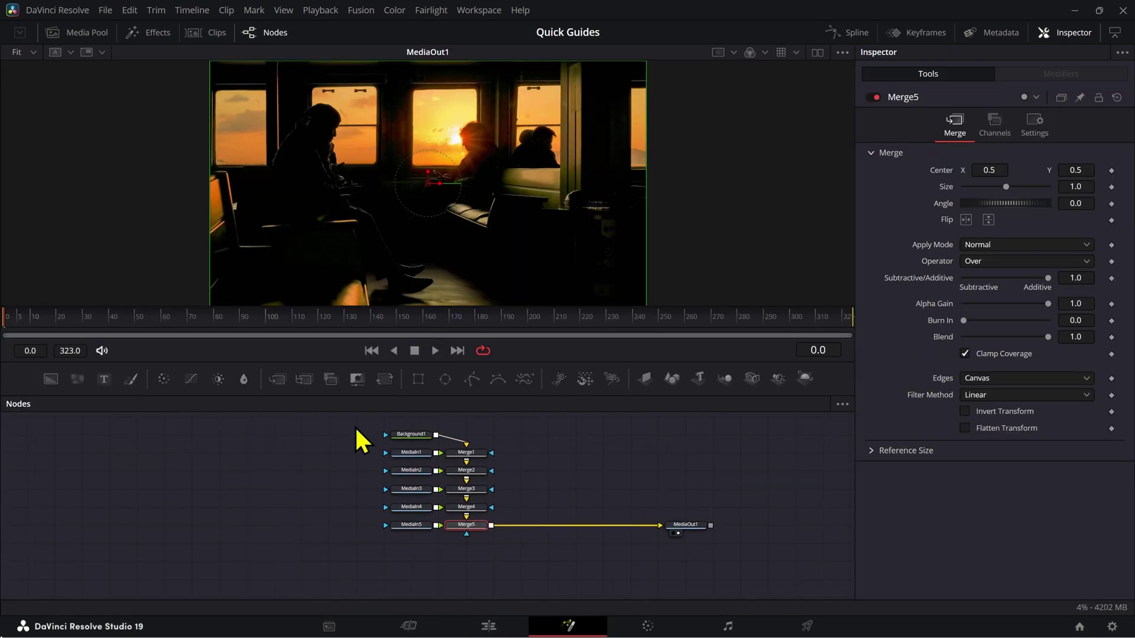
{"action": "left_click_drag", "start_coordinate": [356, 428], "coordinate": [293, 520]}
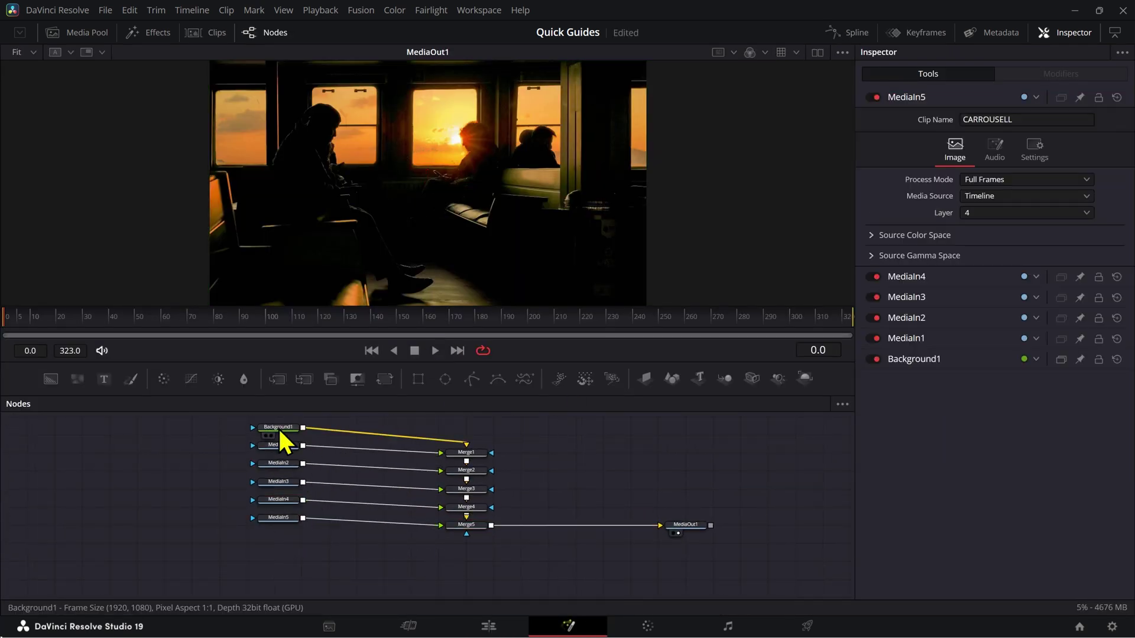
{"action": "left_click_drag", "start_coordinate": [284, 441], "coordinate": [289, 563]}
Delete the five 2D Merge nodes between the MediaIn nodes and MediaOut1
{"action": "left_click_drag", "start_coordinate": [469, 437], "coordinate": [467, 471]}
{"action": "left_click_drag", "start_coordinate": [497, 414], "coordinate": [477, 461]}
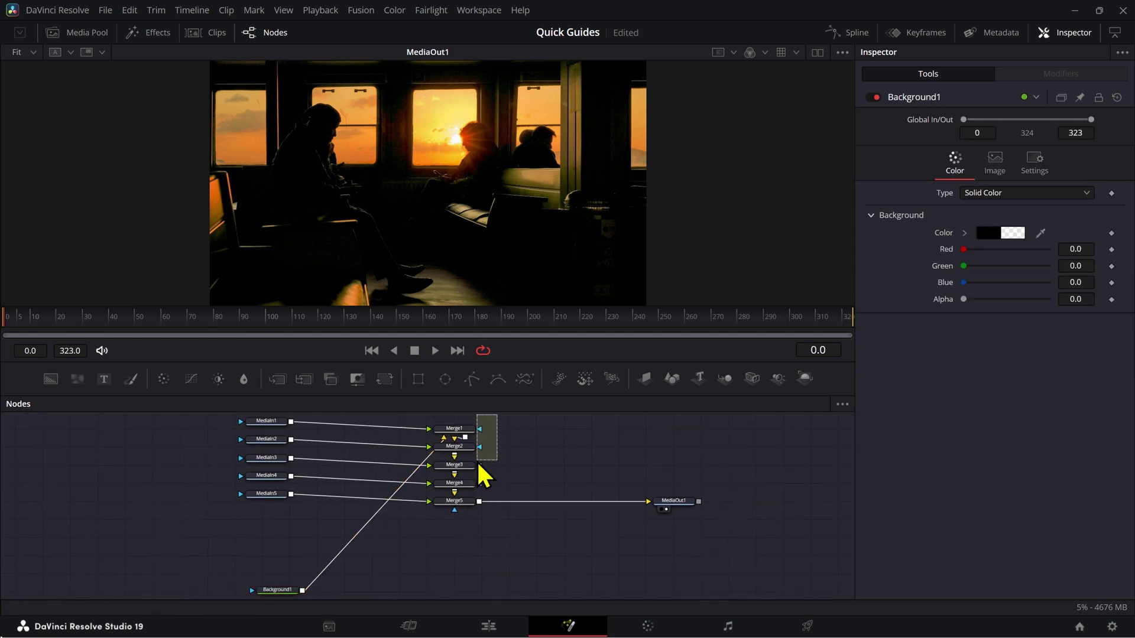
{"action": "left_click_drag", "start_coordinate": [453, 509], "coordinate": [435, 544]}
{"action": "key", "text": "Delete"}
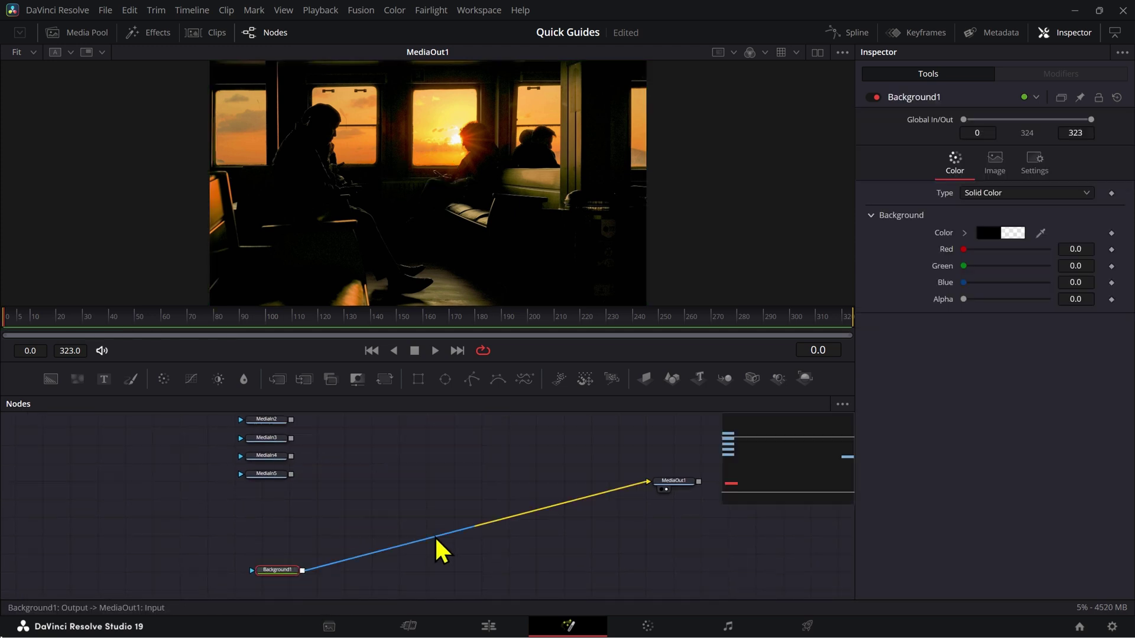
Add an ImagePlane3D node after each of the five MediaIn nodes
{"action": "scroll", "coordinate": [266, 479], "scroll_direction": "up", "scroll_amount": 2}
{"action": "left_click", "coordinate": [260, 436]}
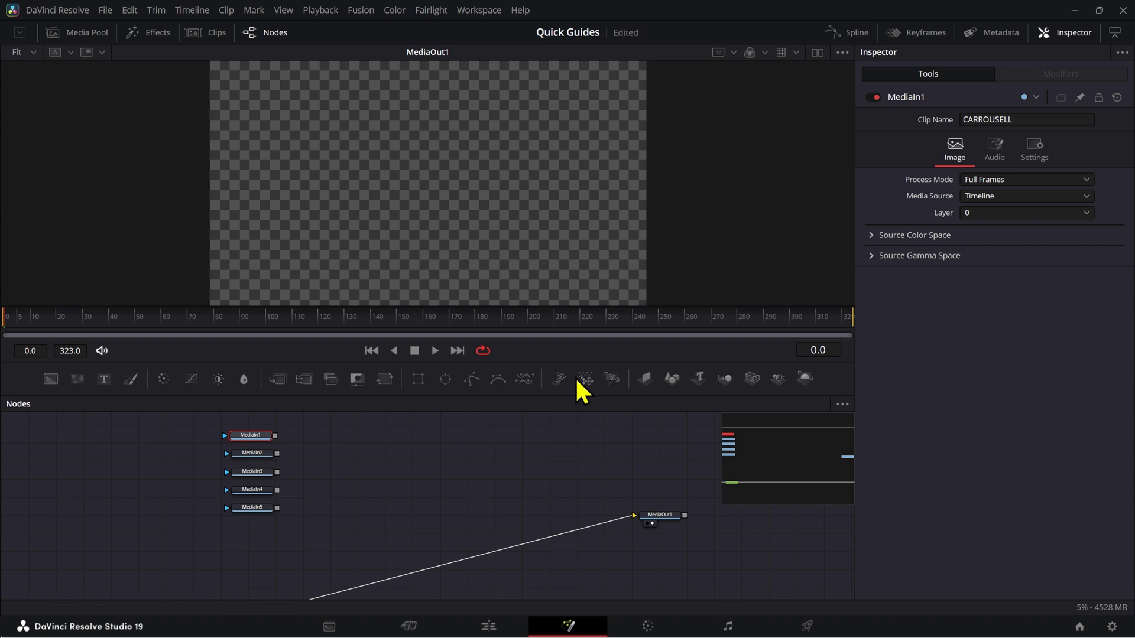
{"action": "left_click", "coordinate": [644, 390]}
{"action": "left_click", "coordinate": [261, 457]}
{"action": "left_click", "coordinate": [645, 379]}
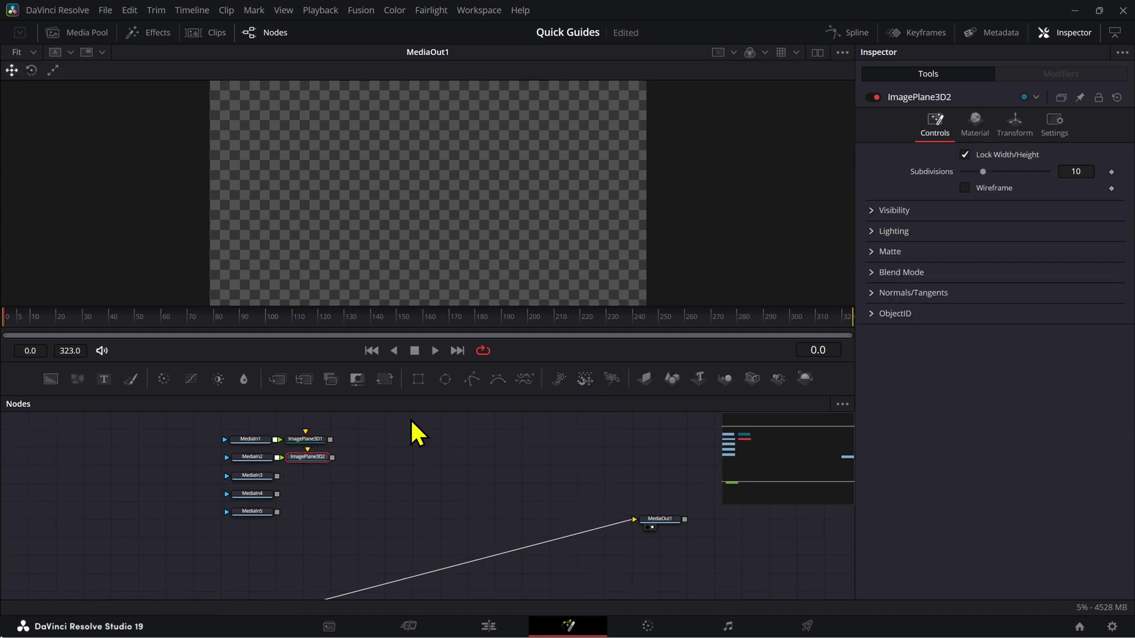
{"action": "left_click", "coordinate": [266, 478]}
{"action": "left_click", "coordinate": [646, 380]}
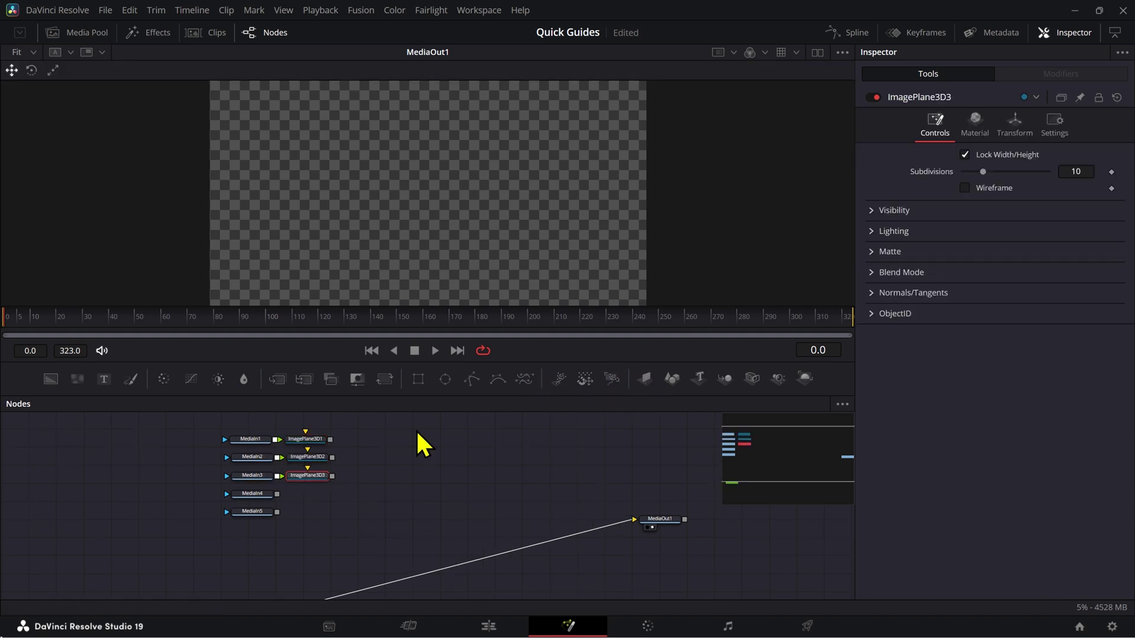
{"action": "left_click", "coordinate": [266, 496]}
{"action": "left_click", "coordinate": [645, 379]}
{"action": "left_click", "coordinate": [260, 512]}
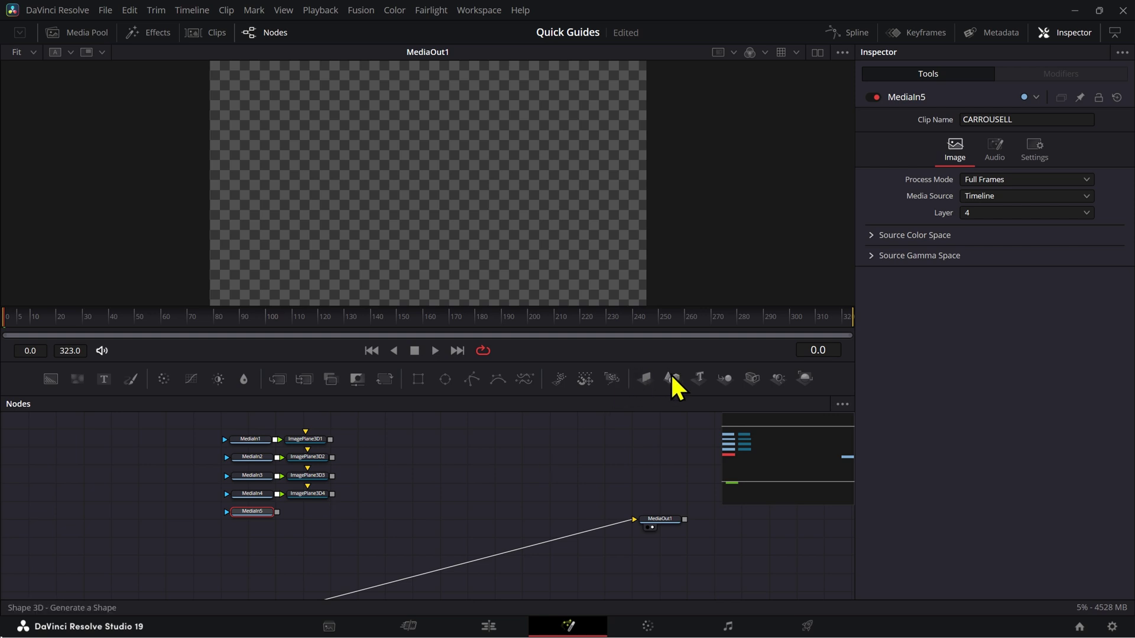
{"action": "left_click", "coordinate": [645, 378]}
Create a Merge3D node and connect all five ImagePlane3D outputs to it
{"action": "left_click_drag", "start_coordinate": [330, 439], "coordinate": [331, 513]}
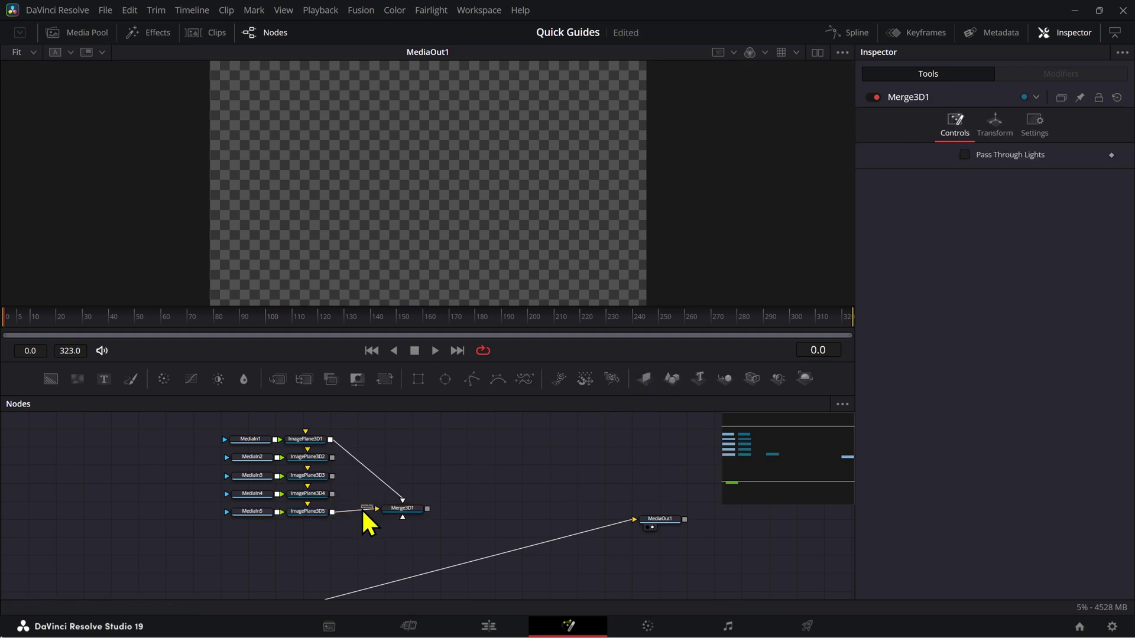
{"action": "left_click_drag", "start_coordinate": [400, 511], "coordinate": [406, 497]}
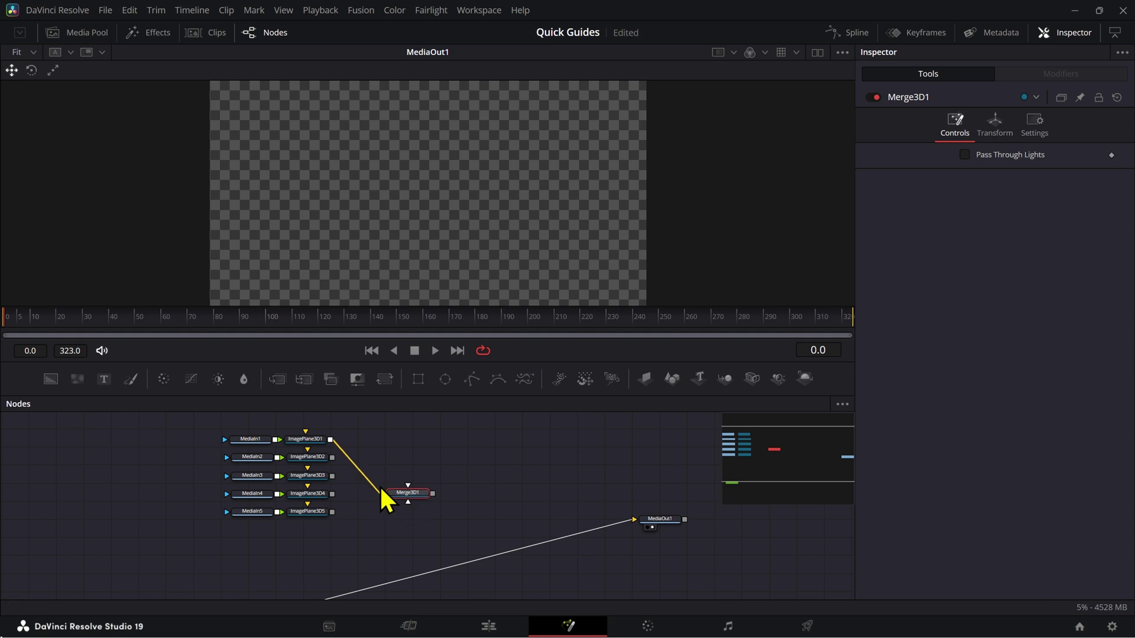
{"action": "left_click_drag", "start_coordinate": [332, 458], "coordinate": [403, 499]}
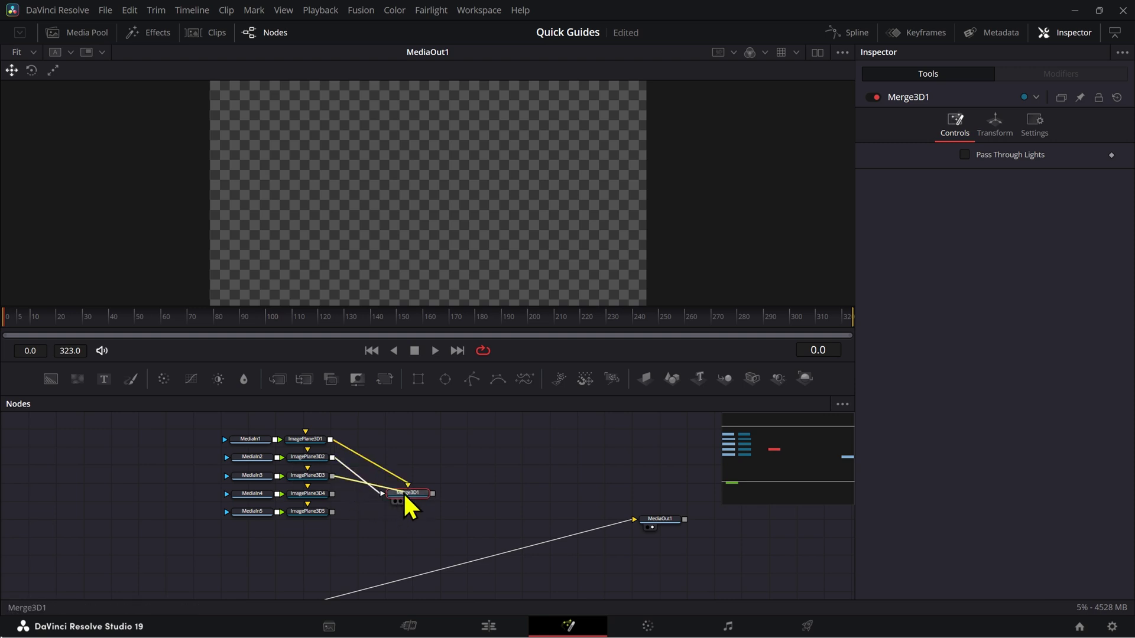
{"action": "left_click_drag", "start_coordinate": [334, 497], "coordinate": [406, 494]}
{"action": "left_click_drag", "start_coordinate": [335, 512], "coordinate": [409, 513]}
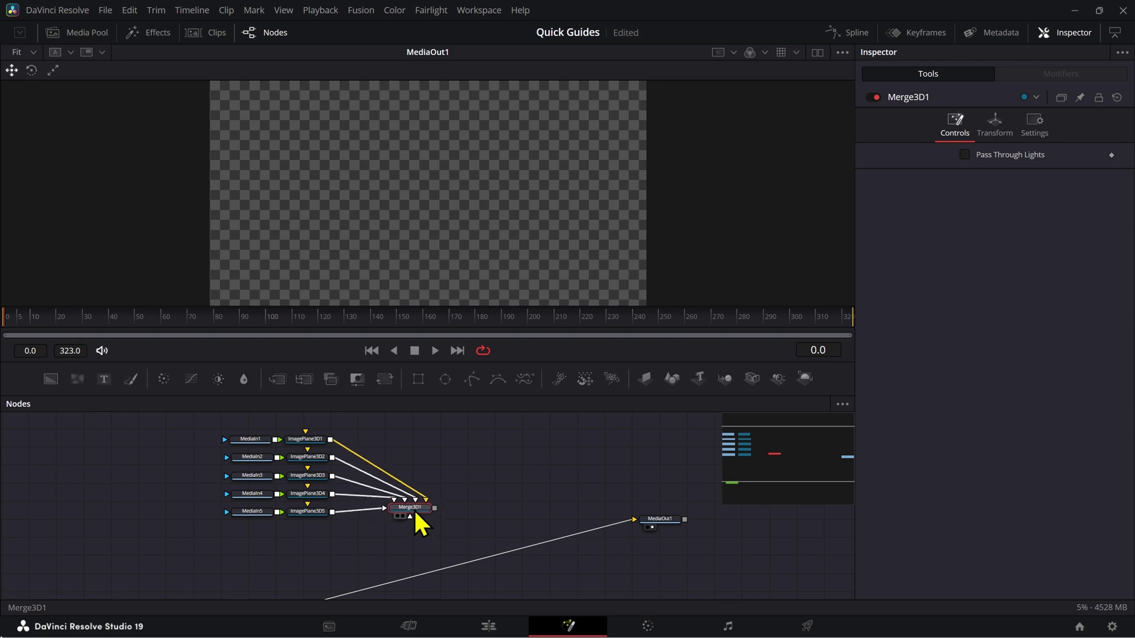
Add a Renderer3D node after Merge3D1 and connect its output to MediaOut1
{"action": "left_click", "coordinate": [805, 379]}
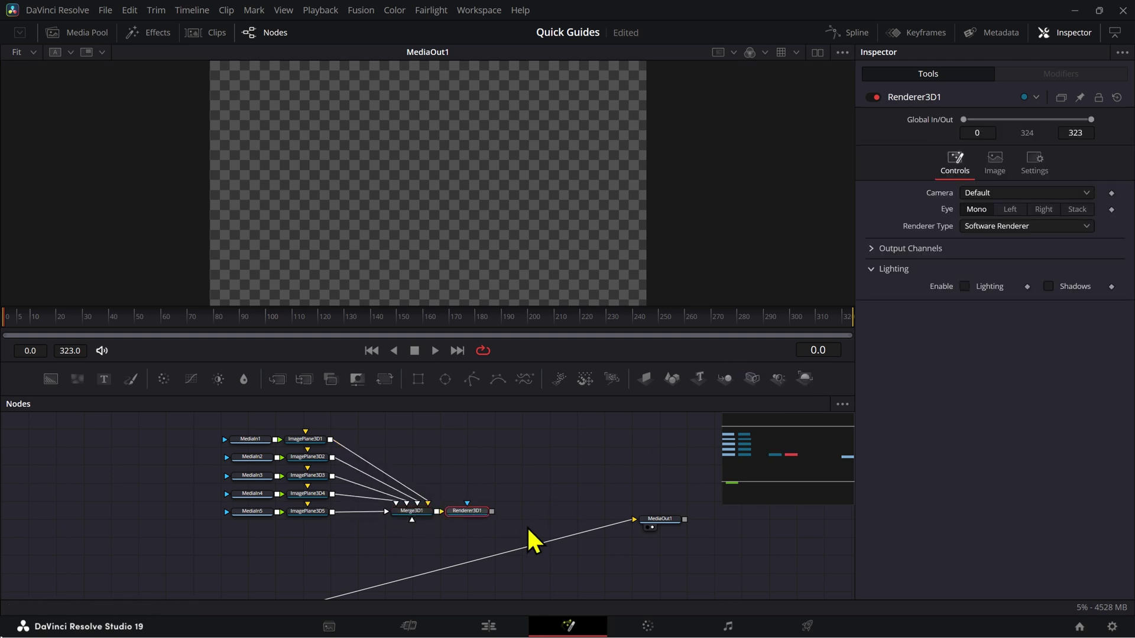
{"action": "left_click_drag", "start_coordinate": [585, 510], "coordinate": [635, 520]}
{"action": "left_click", "coordinate": [654, 519]}
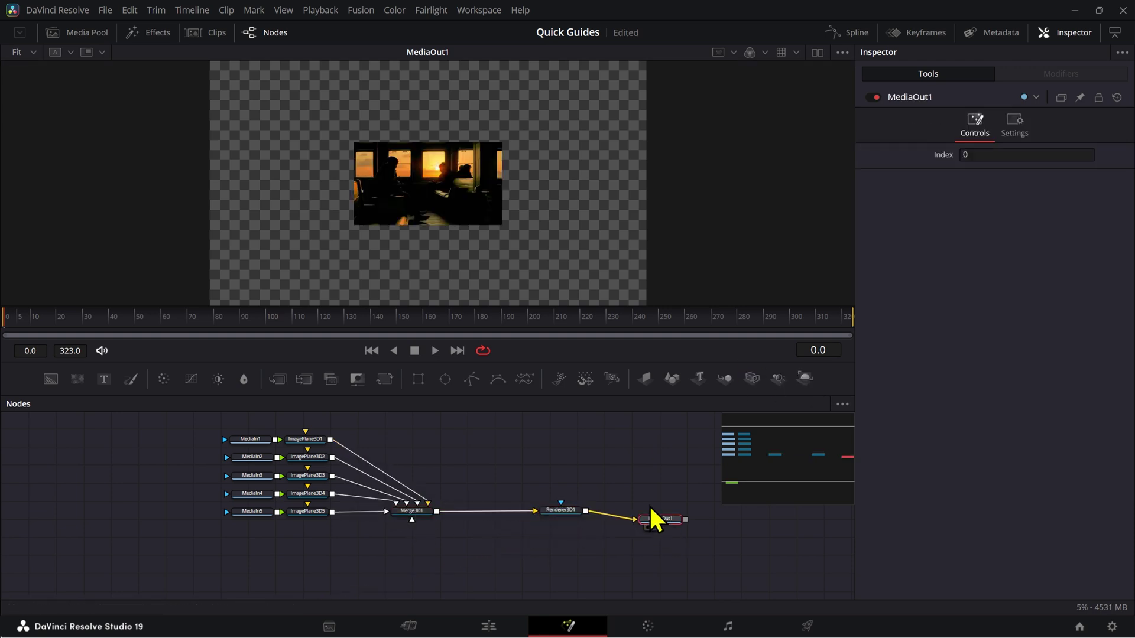
Insert a Transform3D node between Merge3D1 and Renderer3D1 and set its Z translation to 0.85
{"action": "left_click", "coordinate": [414, 510]}
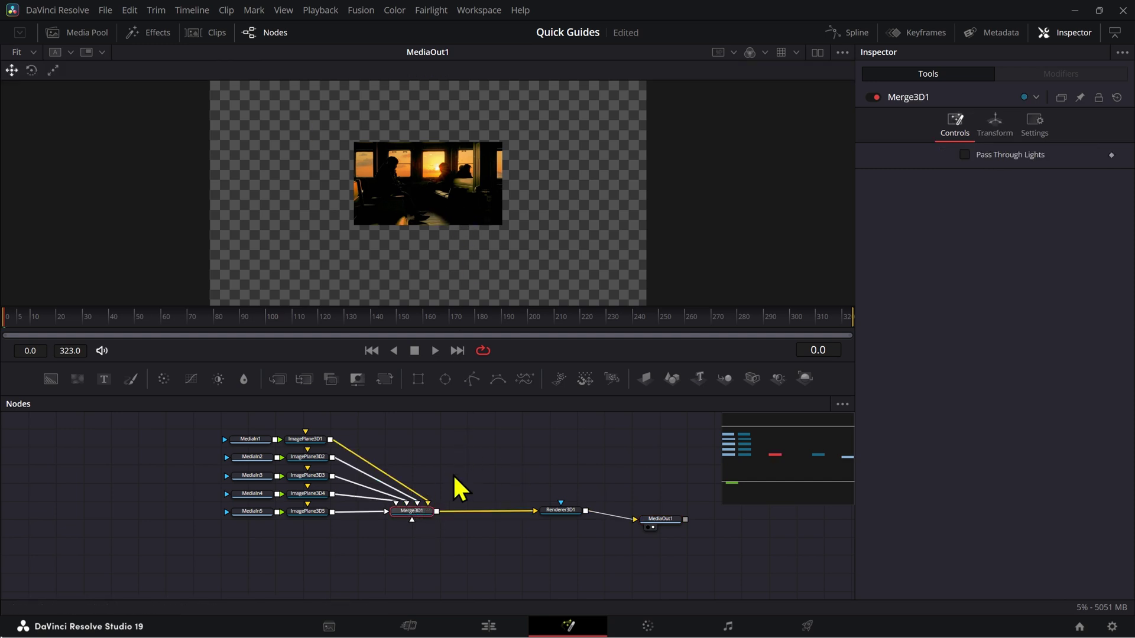
{"action": "key", "text": "shift+space"}
{"action": "type", "text": "transform"}
{"action": "key", "text": "Return"}
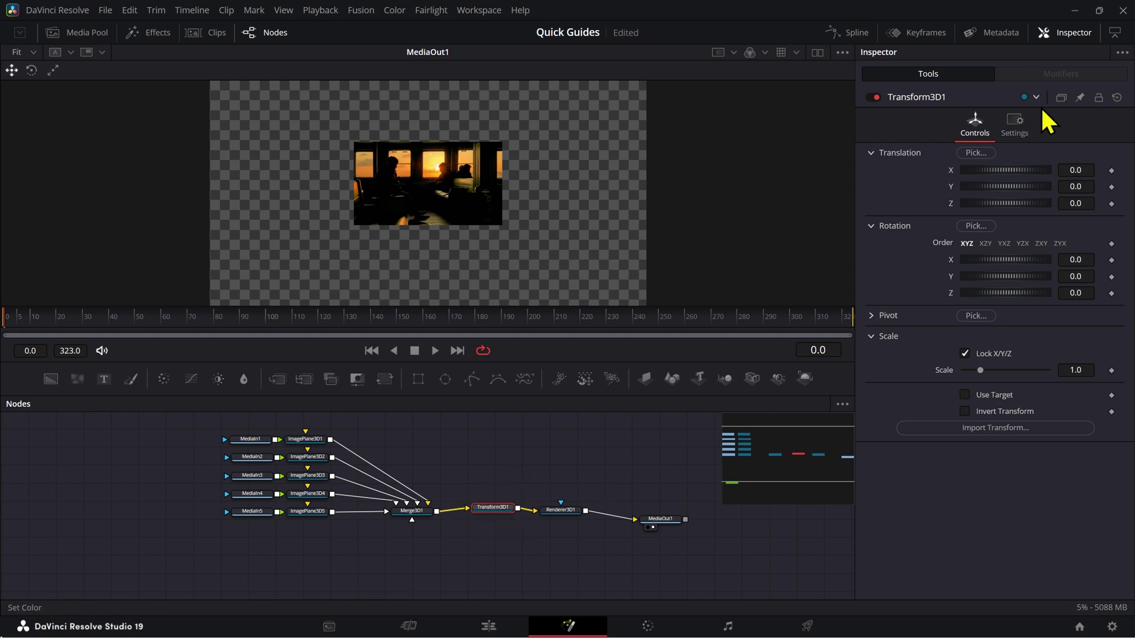
{"action": "left_click_drag", "start_coordinate": [1005, 203], "coordinate": [1039, 204]}
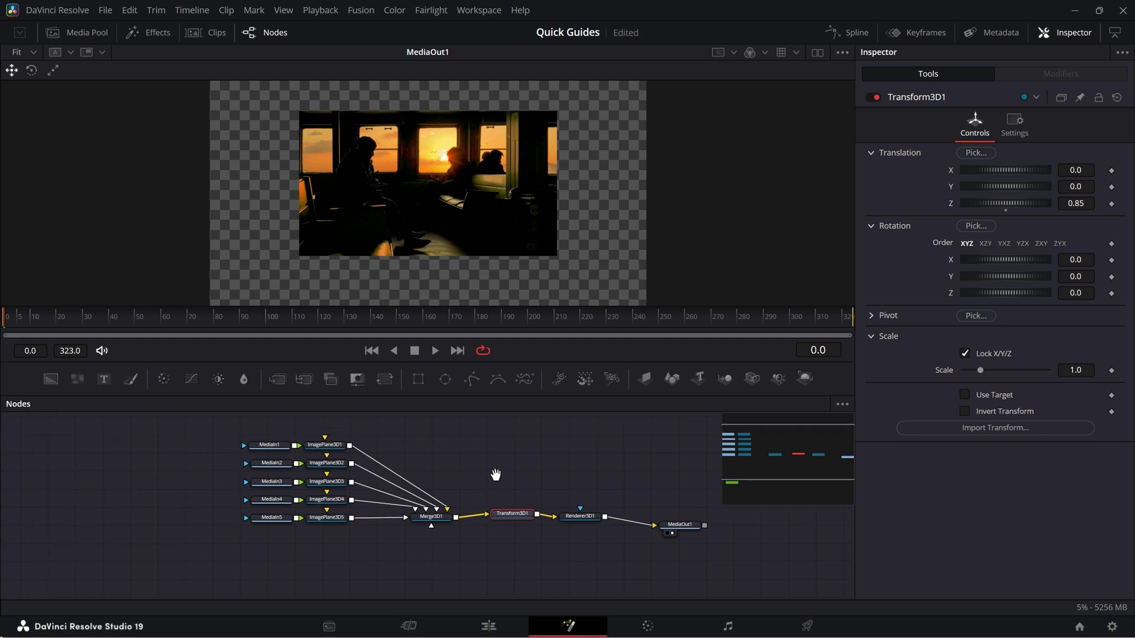
Preview the five MediaIn nodes one after another to check which image each one carries
{"action": "left_click", "coordinate": [328, 477]}
{"action": "key", "text": "2"}
{"action": "left_click", "coordinate": [329, 496]}
{"action": "key", "text": "2"}
{"action": "left_click", "coordinate": [326, 512]}
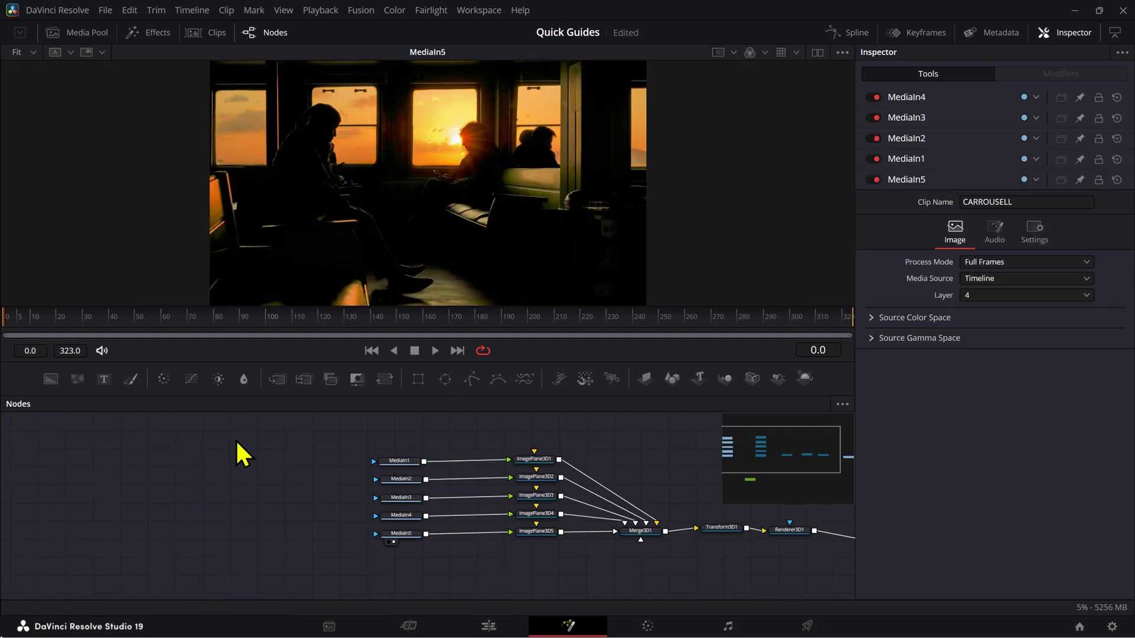
{"action": "left_click", "coordinate": [394, 461]}
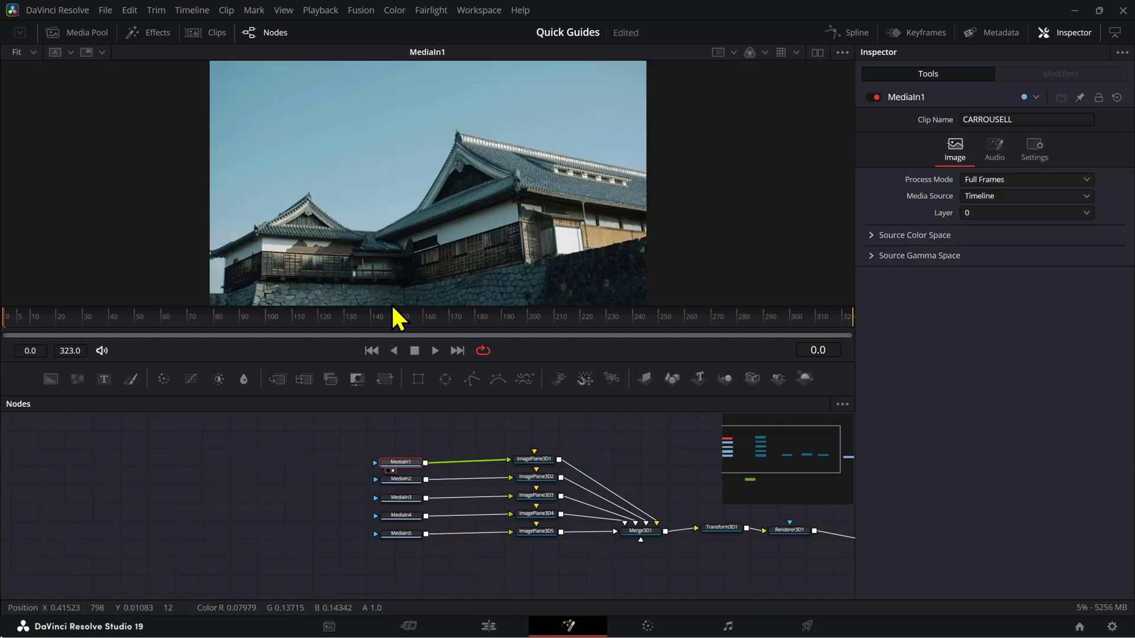
{"action": "scroll", "coordinate": [431, 261], "scroll_direction": "down", "scroll_amount": 2}
{"action": "left_click", "coordinate": [411, 480]}
{"action": "left_click", "coordinate": [413, 498]}
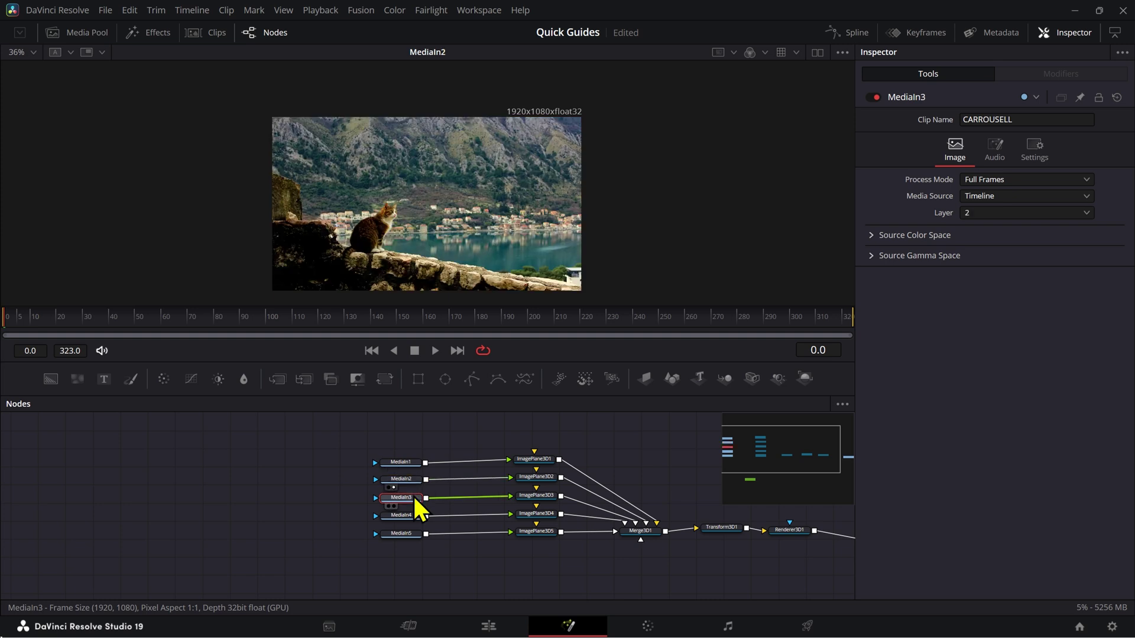
{"action": "left_click", "coordinate": [414, 516]}
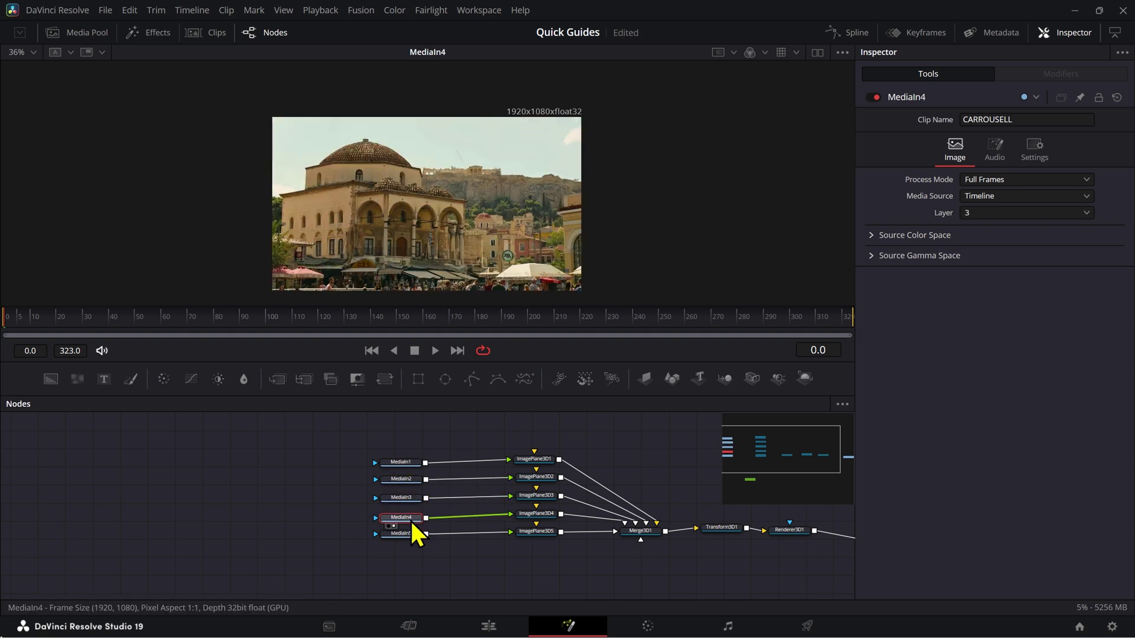
{"action": "left_click", "coordinate": [415, 534]}
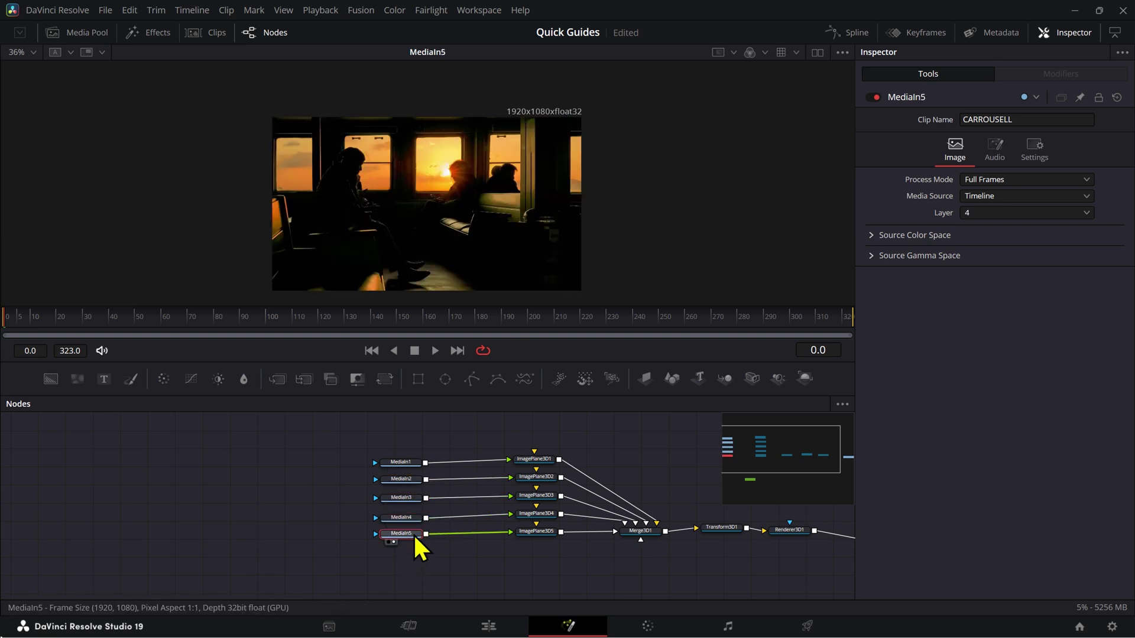
{"action": "left_click", "coordinate": [414, 498]}
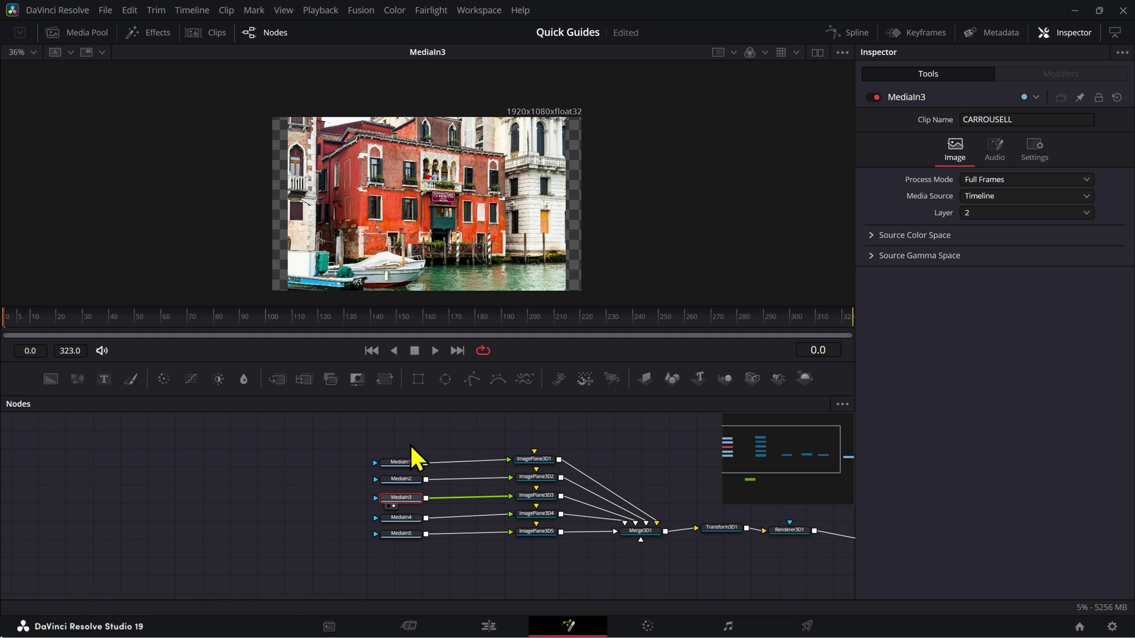
{"action": "left_click", "coordinate": [413, 479]}
{"action": "left_click", "coordinate": [403, 518]}
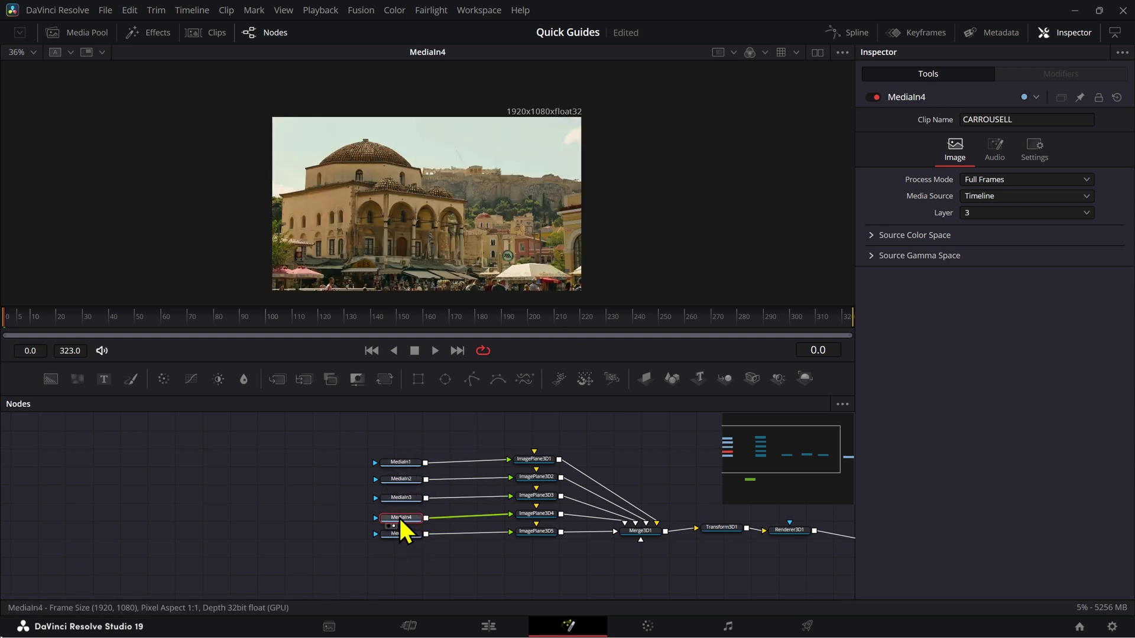
{"action": "left_click", "coordinate": [400, 464]}
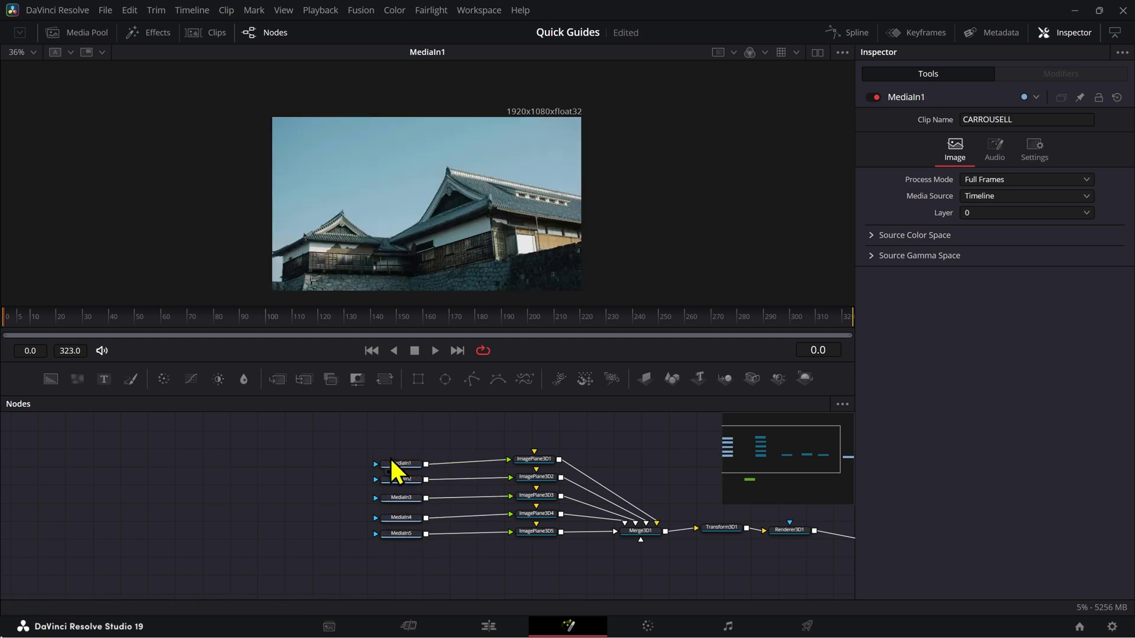
Add a Rectangle mask beside MediaIn1 and shape it to a width of about 0.3, height of about 0.84 and corner radius 0.2
{"action": "left_click_drag", "start_coordinate": [395, 470], "coordinate": [404, 461]}
{"action": "left_click_drag", "start_coordinate": [417, 384], "coordinate": [348, 470]}
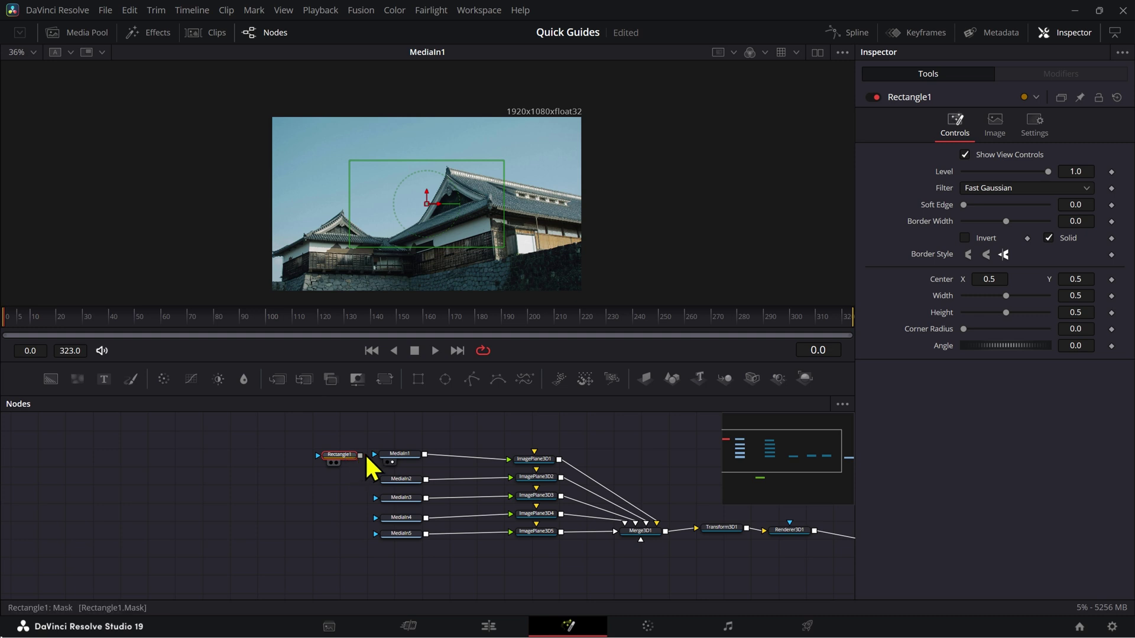
{"action": "left_click_drag", "start_coordinate": [503, 247], "coordinate": [475, 280]}
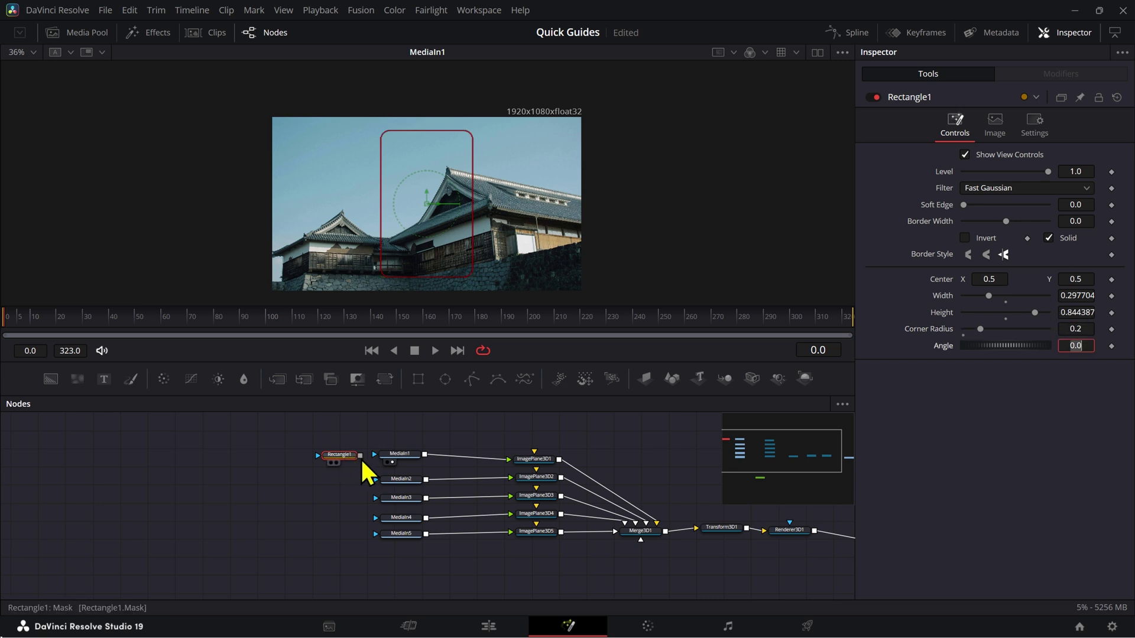
Connect the Rectangle mask to MediaIn1, MediaIn2 and MediaIn3, and preview the masked MediaIn3 and MediaIn2 images
{"action": "left_click_drag", "start_coordinate": [361, 456], "coordinate": [379, 497]}
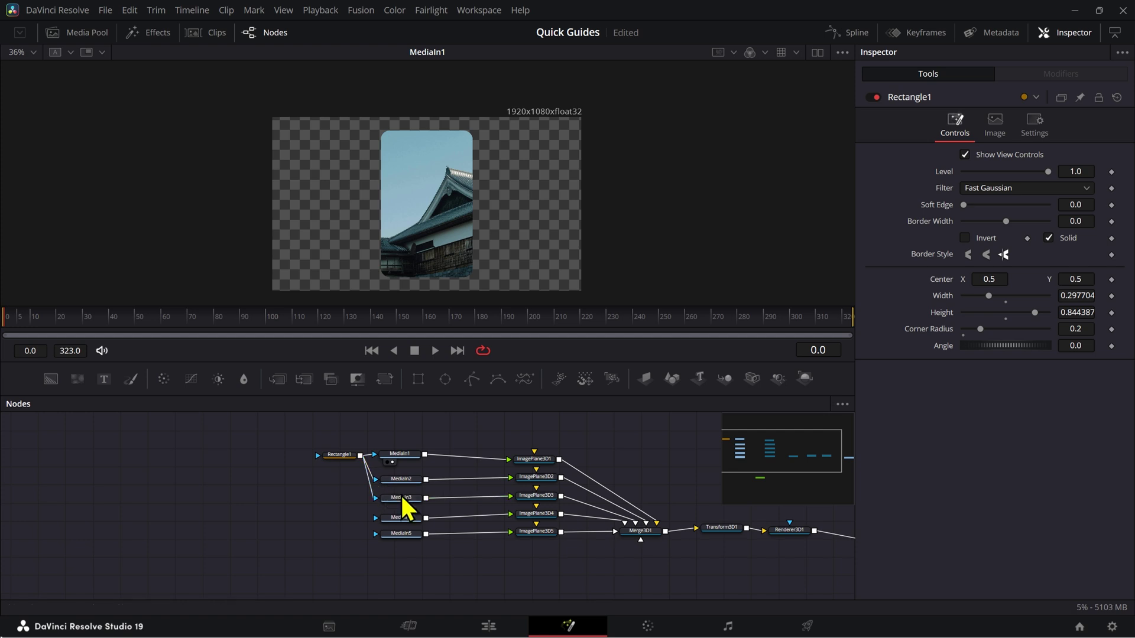
{"action": "left_click", "coordinate": [401, 497]}
{"action": "key", "text": "2"}
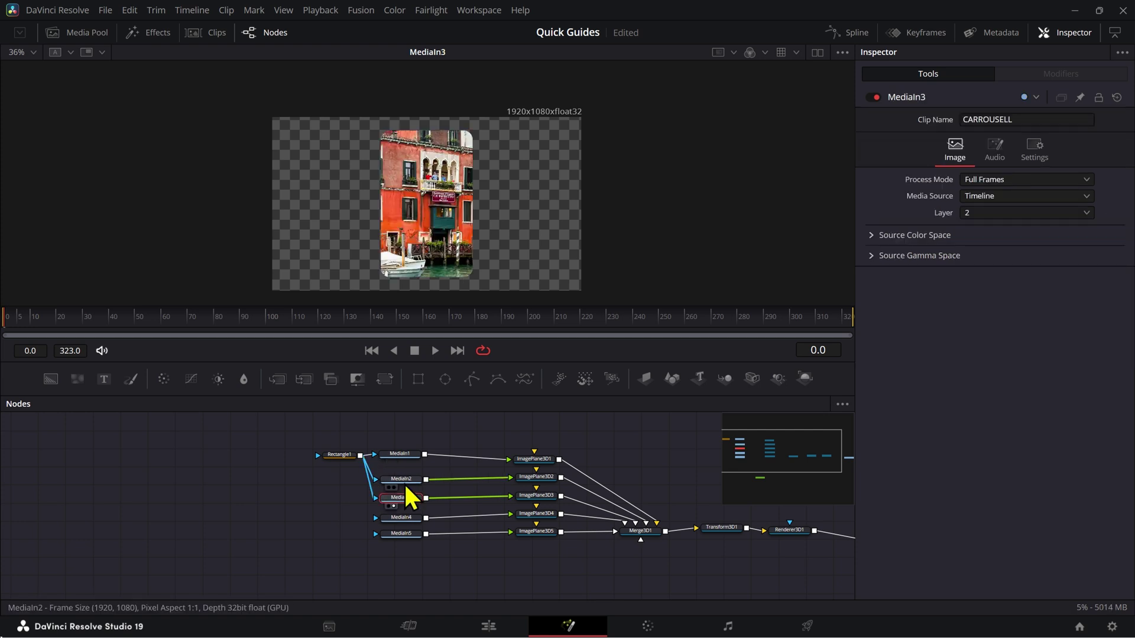
{"action": "left_click", "coordinate": [406, 481]}
{"action": "key", "text": "2"}
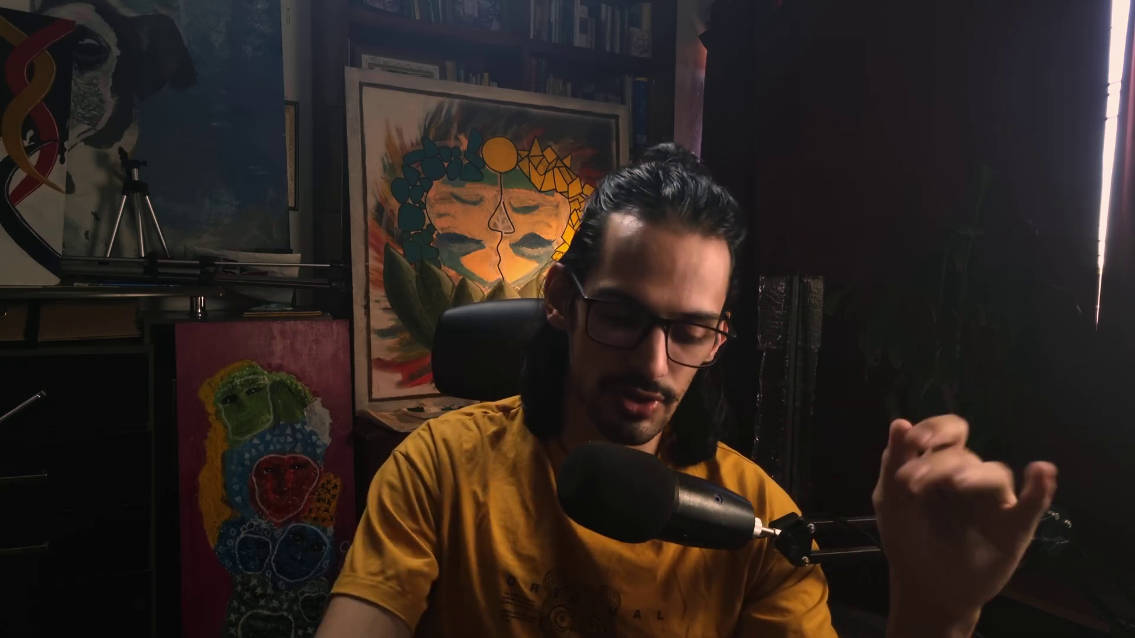
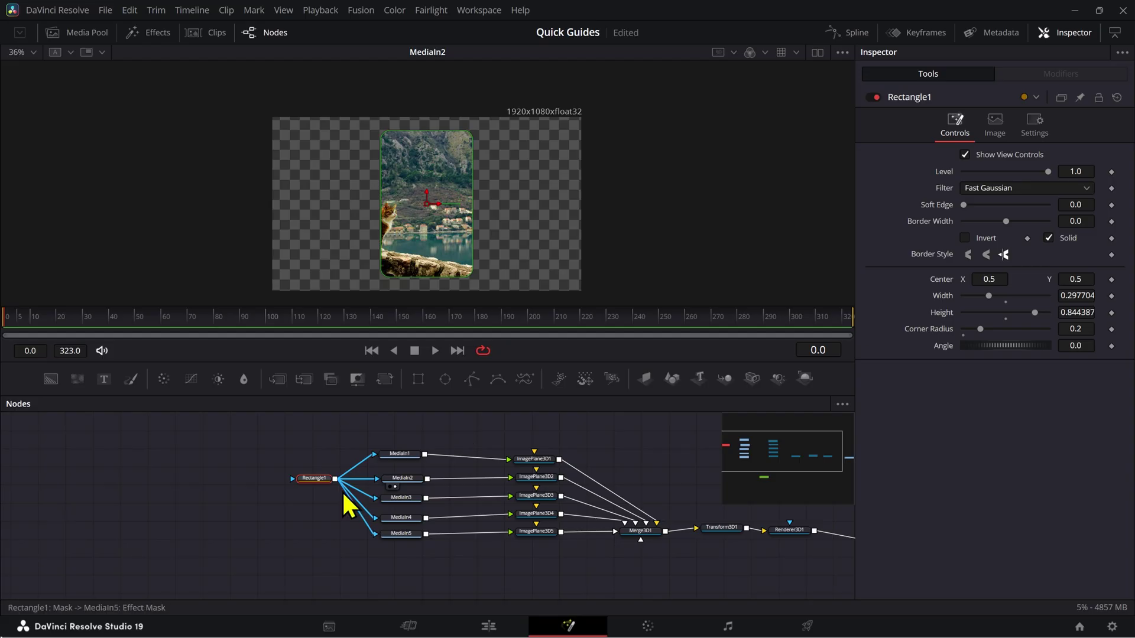
Move Rectangle1, MediaIn1 and MediaIn2 up in the node graph to free space above MediaIn3
{"action": "left_click_drag", "start_coordinate": [321, 480], "coordinate": [340, 454]}
{"action": "left_click", "coordinate": [398, 477]}
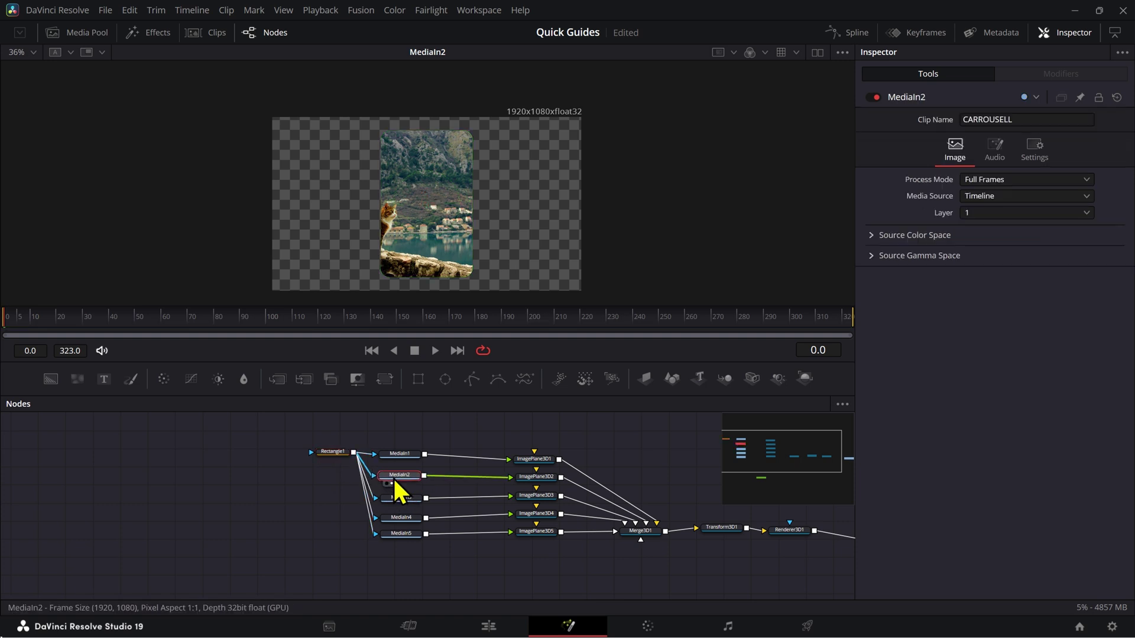
{"action": "scroll", "coordinate": [449, 213], "scroll_direction": "up", "scroll_amount": 2}
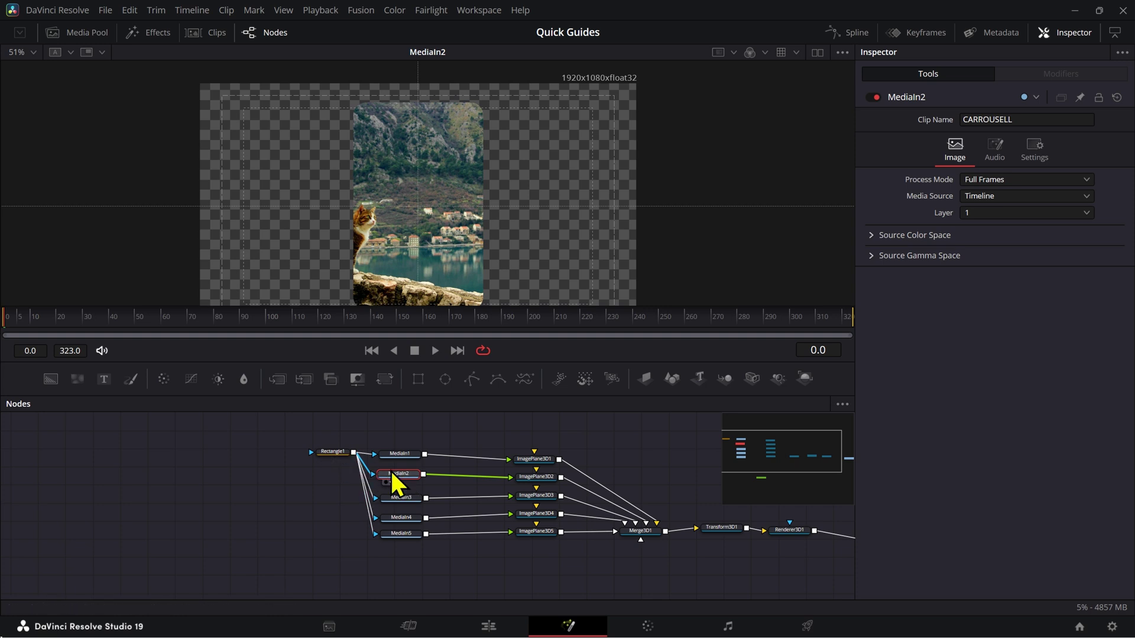
{"action": "left_click_drag", "start_coordinate": [391, 455], "coordinate": [334, 426]}
{"action": "left_click_drag", "start_coordinate": [410, 477], "coordinate": [406, 456]}
{"action": "left_click", "coordinate": [407, 458]}
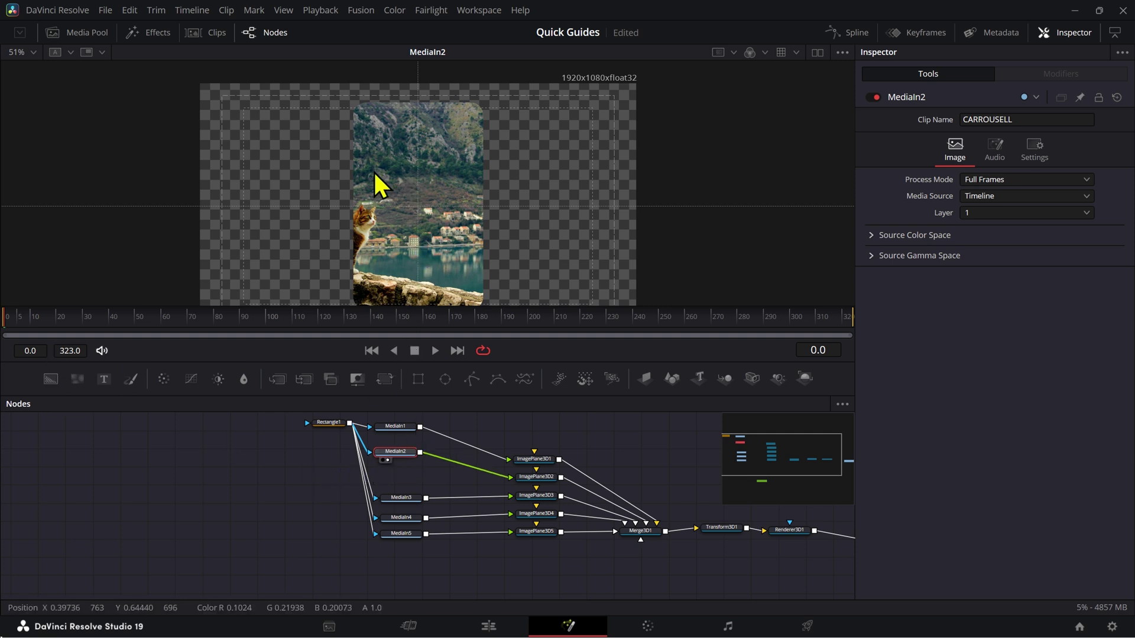
{"action": "scroll", "coordinate": [374, 182], "scroll_direction": "down", "scroll_amount": 2}
{"action": "left_click", "coordinate": [329, 423]}
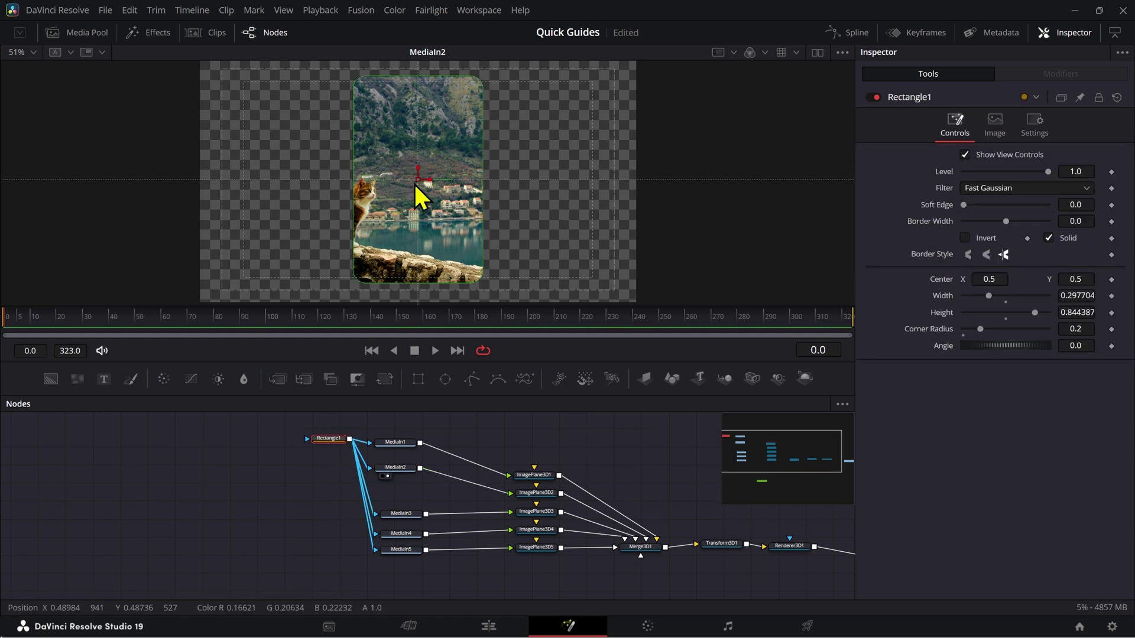
Add a Background node, merge MediaIn2 over it, set the background's alpha to 0 and preview the merge
{"action": "left_click", "coordinate": [398, 466]}
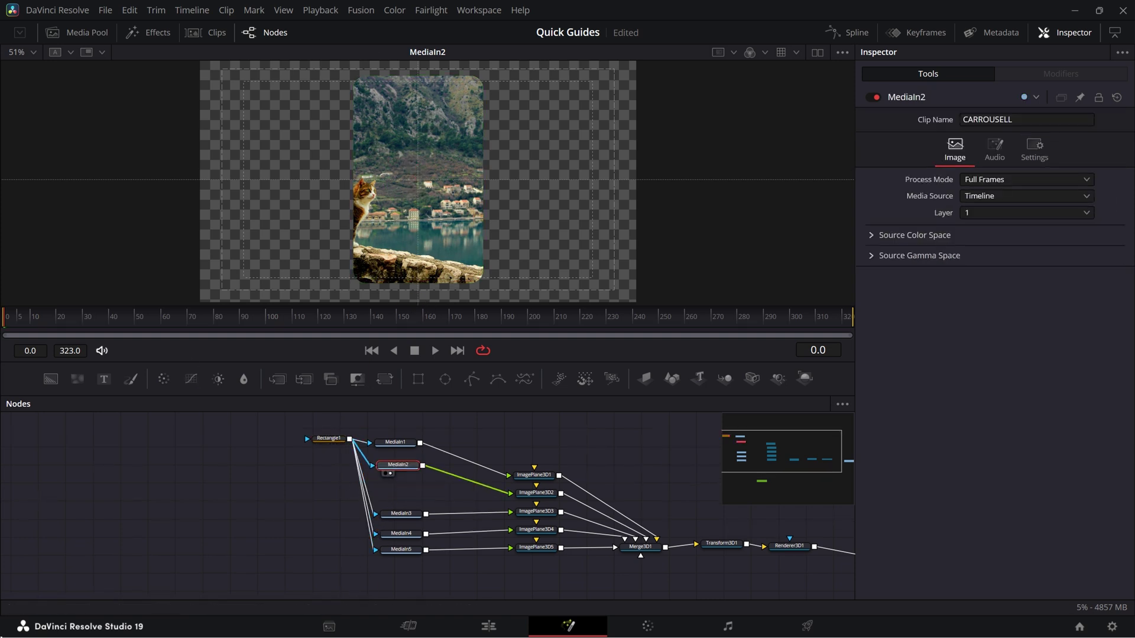
{"action": "left_click", "coordinate": [50, 380]}
{"action": "left_click_drag", "start_coordinate": [407, 486], "coordinate": [451, 485]}
{"action": "left_click", "coordinate": [410, 485]}
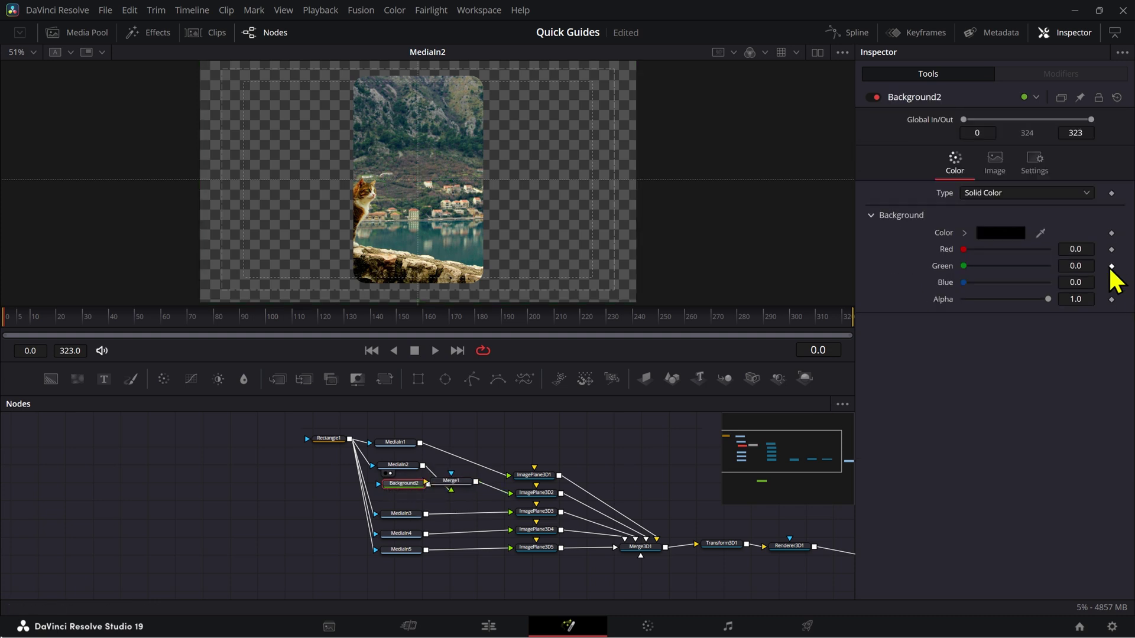
{"action": "left_click", "coordinate": [448, 483]}
Reroute the Rectangle1 mask from MediaIn2 to the effect mask of Merge1
{"action": "left_click_drag", "start_coordinate": [329, 438], "coordinate": [318, 453]}
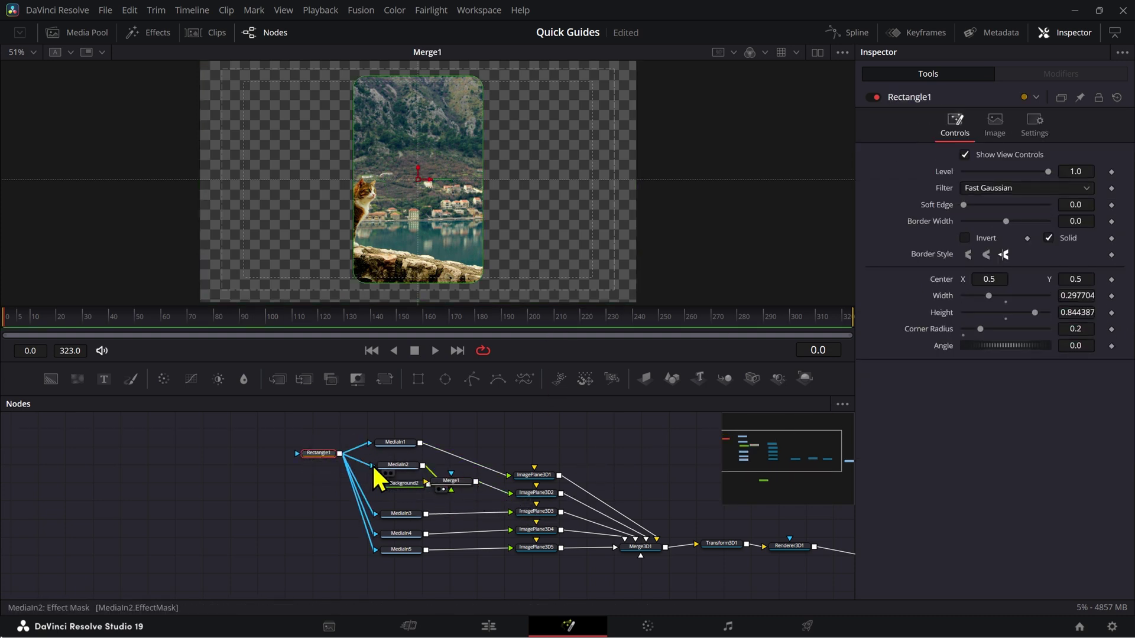
{"action": "left_click_drag", "start_coordinate": [393, 482], "coordinate": [450, 486]}
{"action": "left_click", "coordinate": [451, 486]}
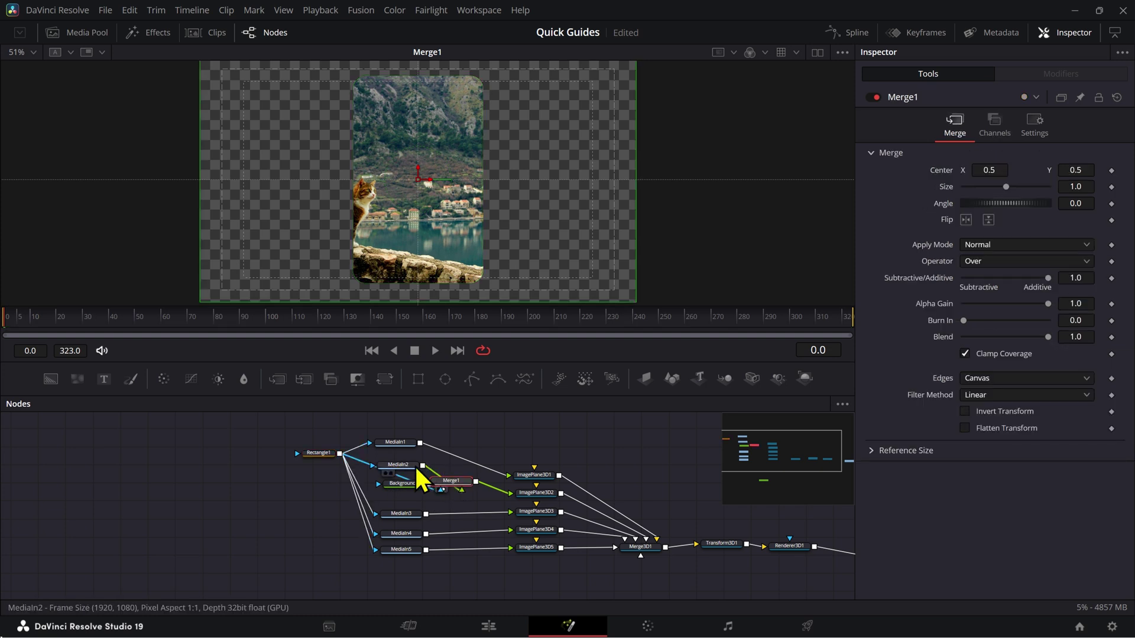
Insert a Transform node between MediaIn2 and Merge1
{"action": "left_click", "coordinate": [414, 467]}
{"action": "key", "text": "shift+space"}
{"action": "type", "text": "TRANS"}
{"action": "key", "text": "Return"}
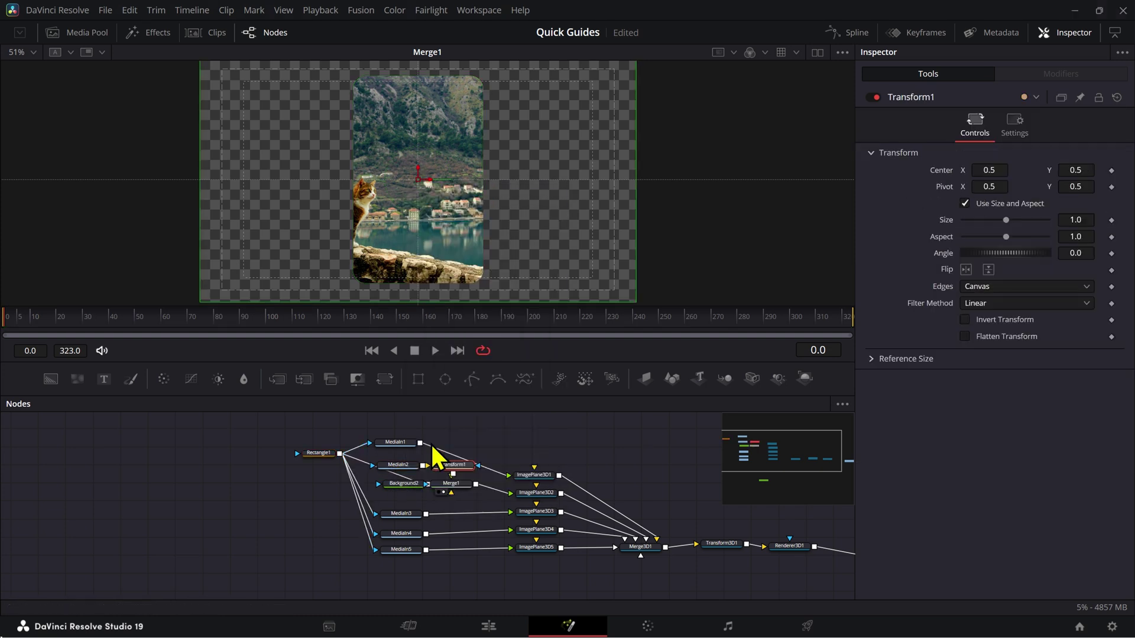
Spread out MediaIn2, Transform1, Background2, Merge1, the lower MediaIn nodes and Rectangle1 into a tidy node layout
{"action": "left_click_drag", "start_coordinate": [415, 468], "coordinate": [273, 488]}
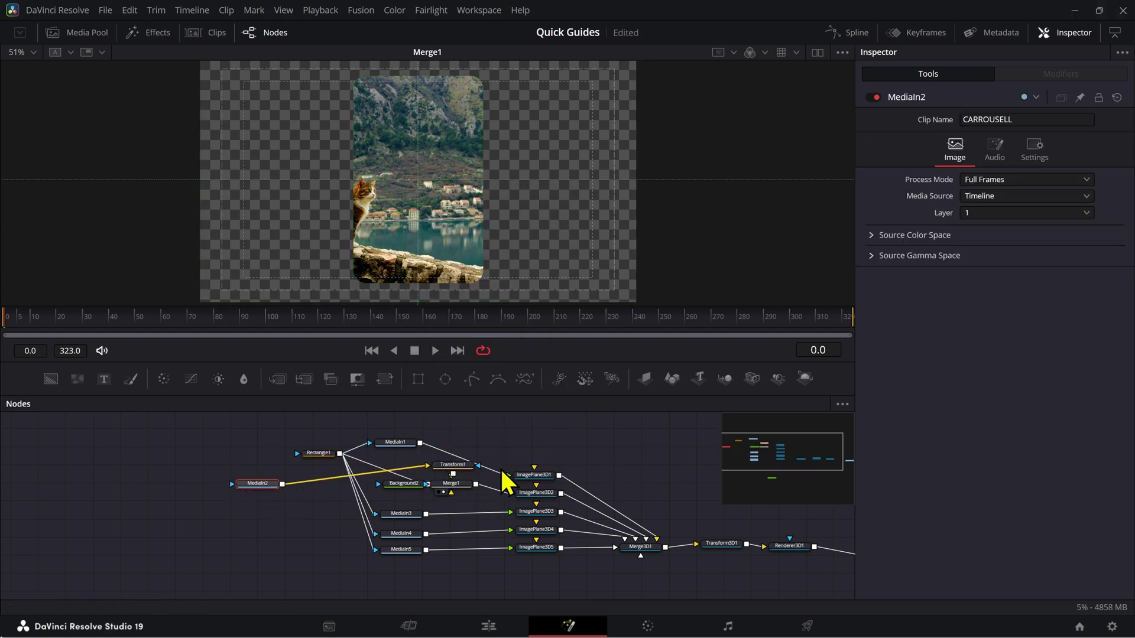
{"action": "left_click_drag", "start_coordinate": [459, 469], "coordinate": [334, 493]}
{"action": "left_click_drag", "start_coordinate": [410, 486], "coordinate": [256, 511]}
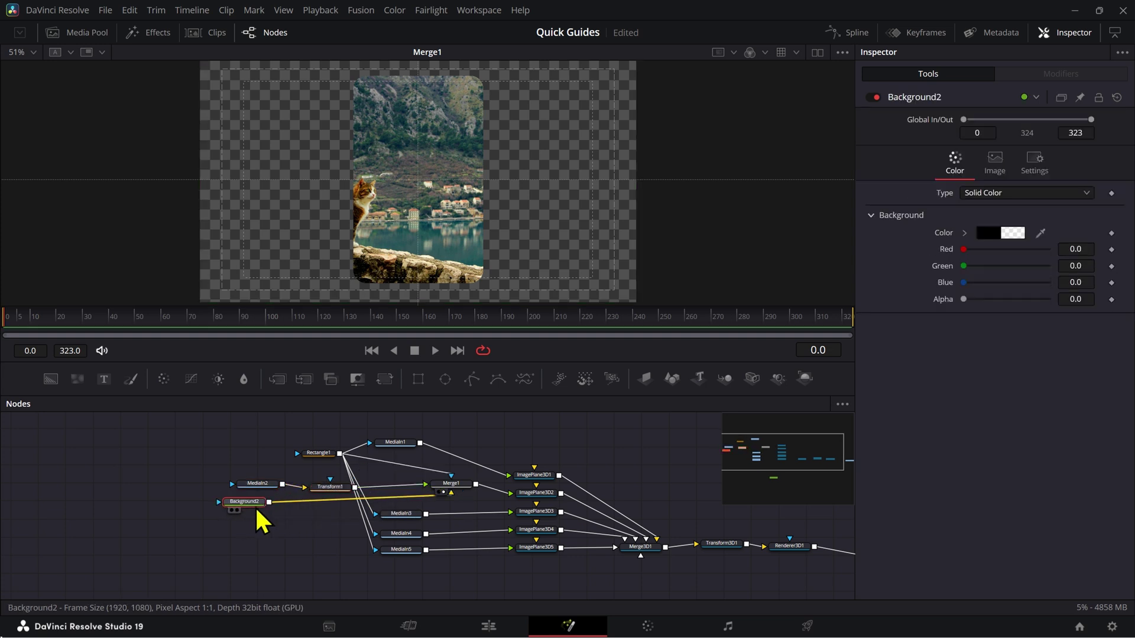
{"action": "left_click_drag", "start_coordinate": [457, 485], "coordinate": [414, 552]}
{"action": "left_click_drag", "start_coordinate": [414, 552], "coordinate": [410, 573]}
{"action": "left_click_drag", "start_coordinate": [331, 455], "coordinate": [100, 500]}
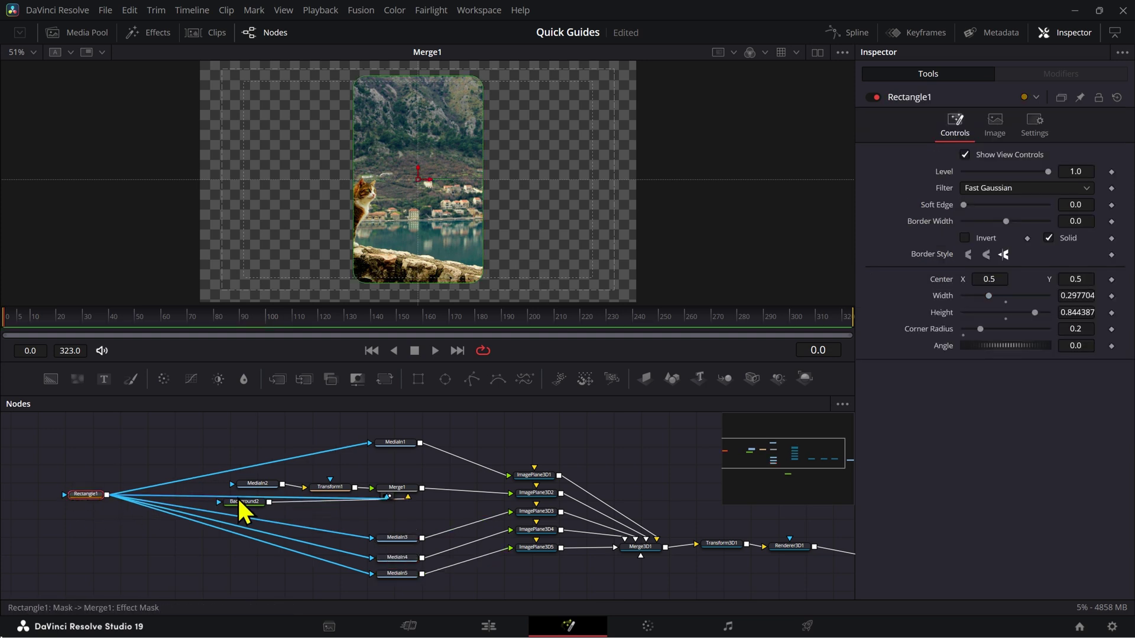
{"action": "left_click_drag", "start_coordinate": [246, 506], "coordinate": [271, 518]}
Set Transform1's Center X to 0.622 to bring the cat inside the rounded mask
{"action": "left_click", "coordinate": [328, 487]}
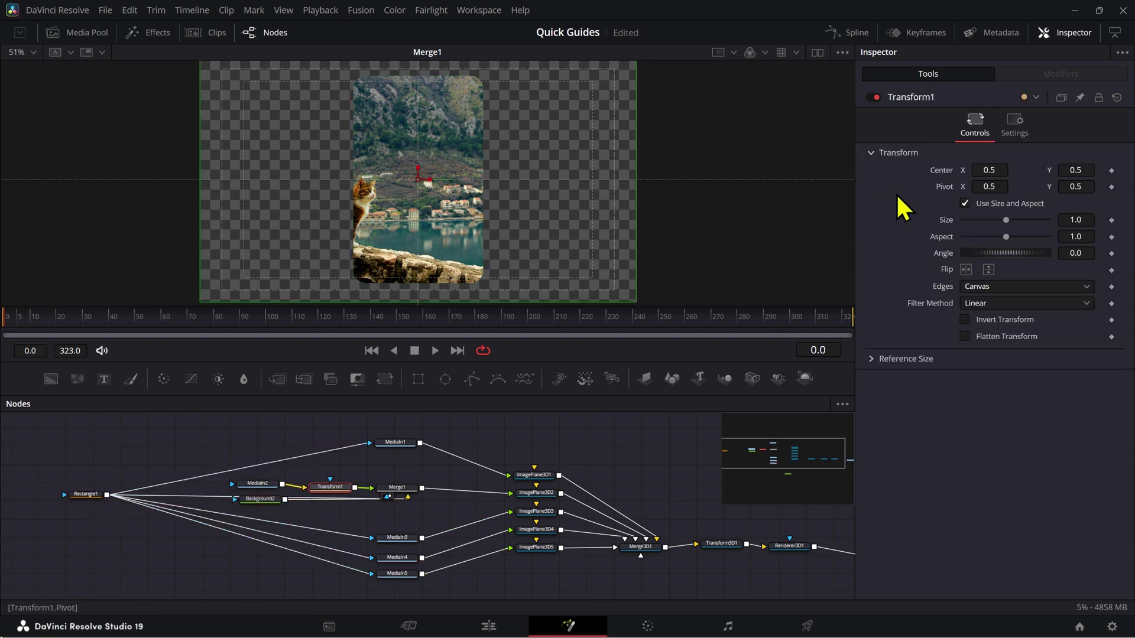
{"action": "left_click_drag", "start_coordinate": [981, 170], "coordinate": [1020, 171]}
{"action": "scroll", "coordinate": [438, 513], "scroll_direction": "down", "scroll_amount": 1}
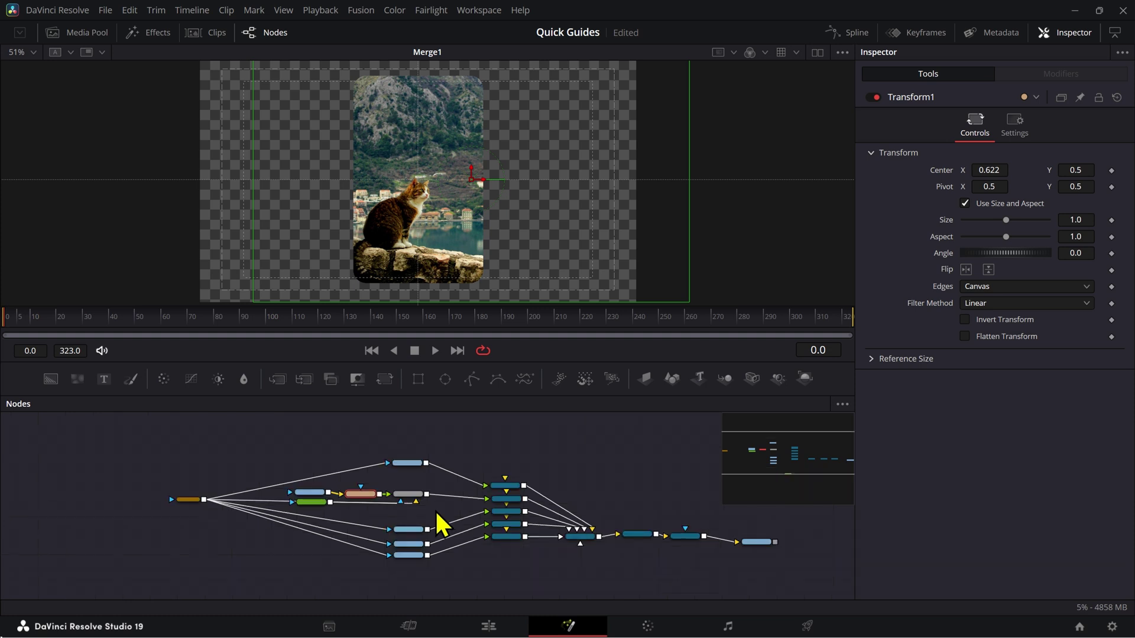
Preview the ImagePlane3D nodes from first to fifth to check the image on each plane
{"action": "scroll", "coordinate": [440, 524], "scroll_direction": "up", "scroll_amount": 1}
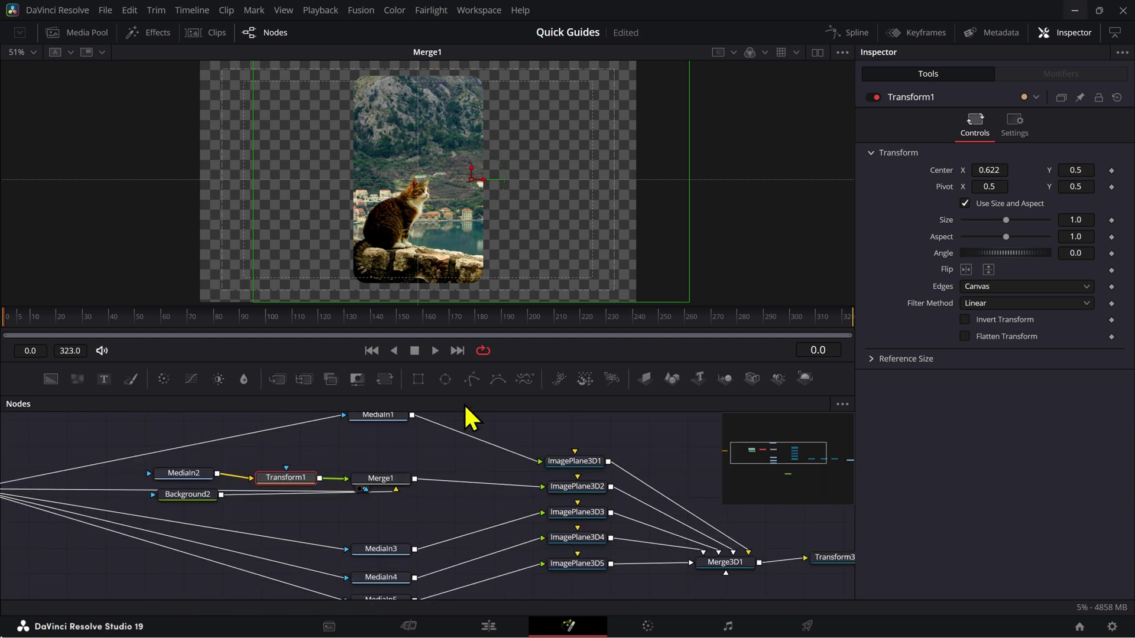
{"action": "scroll", "coordinate": [425, 195], "scroll_direction": "down", "scroll_amount": 1}
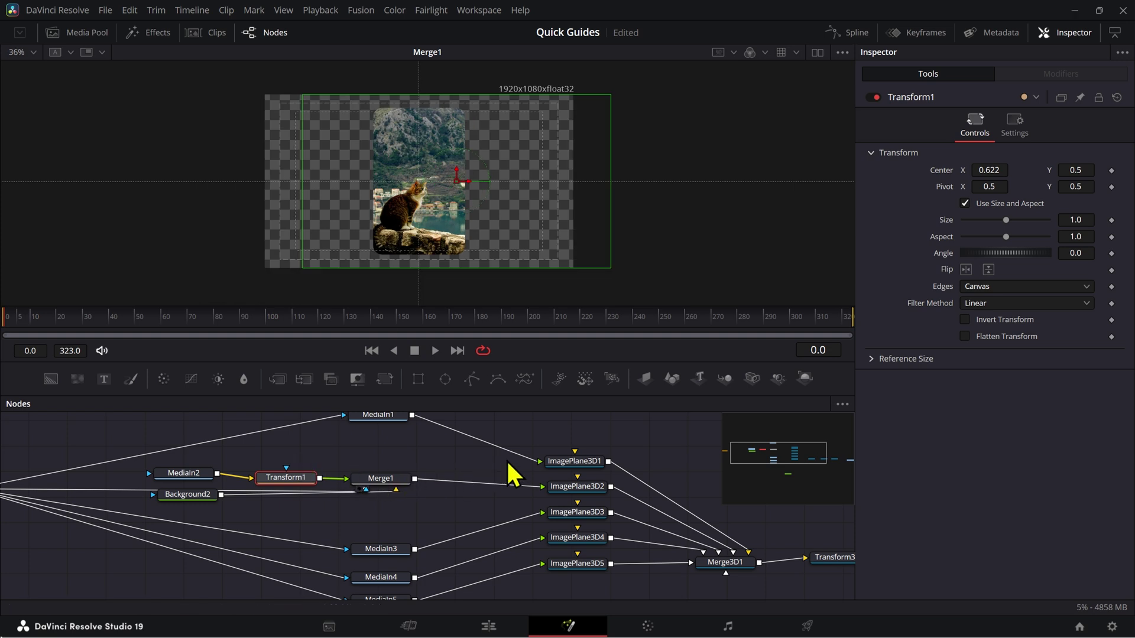
{"action": "scroll", "coordinate": [348, 473], "scroll_direction": "down", "scroll_amount": 1}
{"action": "left_click_drag", "start_coordinate": [295, 460], "coordinate": [435, 507]}
{"action": "left_click", "coordinate": [124, 483]}
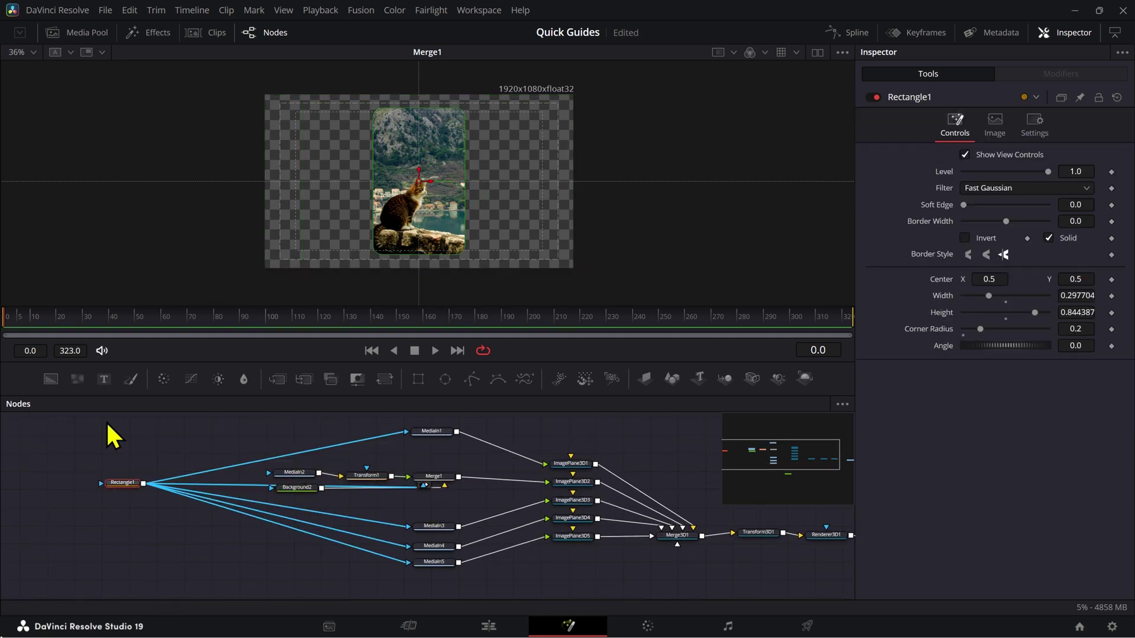
{"action": "left_click", "coordinate": [580, 464]}
{"action": "key", "text": "2"}
{"action": "left_click", "coordinate": [590, 483]}
{"action": "key", "text": "2"}
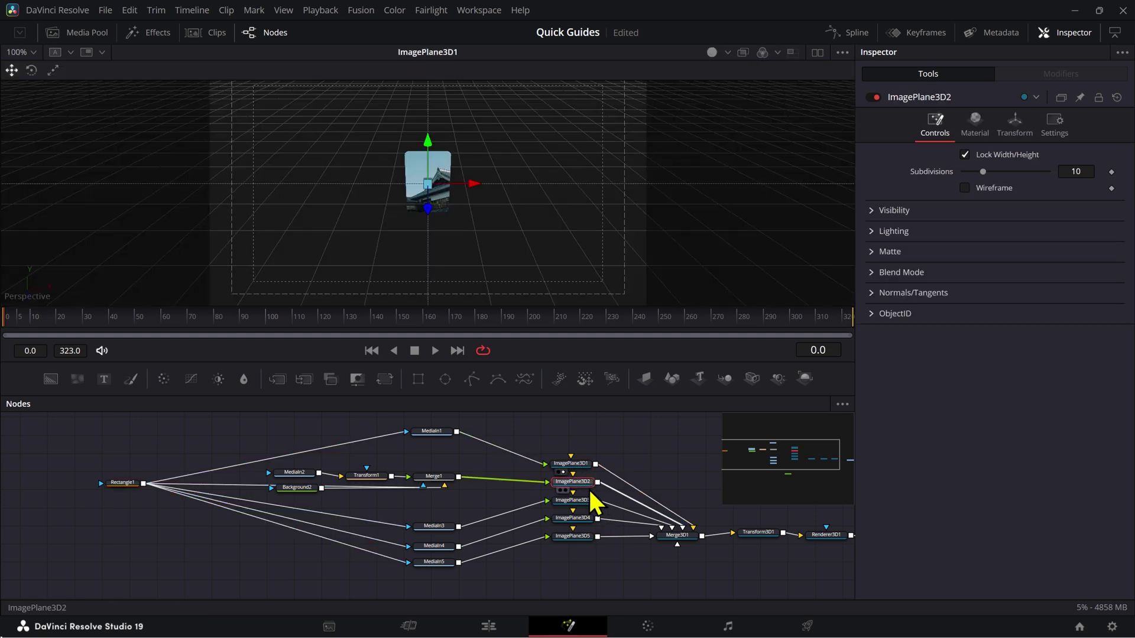
{"action": "left_click", "coordinate": [587, 501]}
{"action": "key", "text": "2"}
{"action": "left_click", "coordinate": [586, 520]}
{"action": "left_click", "coordinate": [590, 537]}
{"action": "key", "text": "1"}
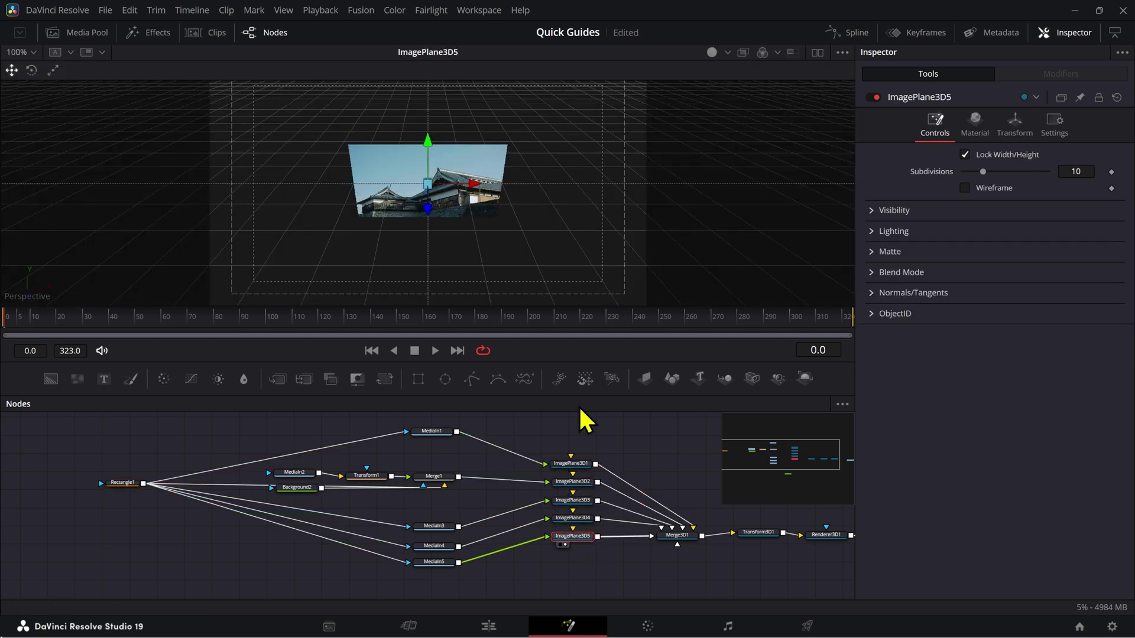
Move ImagePlane3D5 and MediaIn5 below the other nodes and inspect the ImagePlane3D5 image in the 3D view
{"action": "mouse_move", "coordinate": [572, 537]}
{"action": "left_mouse_down"}
{"action": "mouse_move", "coordinate": [583, 550]}
{"action": "mouse_move", "coordinate": [571, 555]}
{"action": "left_mouse_up"}
{"action": "mouse_move", "coordinate": [432, 563]}
{"action": "left_mouse_down"}
{"action": "mouse_move", "coordinate": [420, 574]}
{"action": "mouse_move", "coordinate": [431, 566]}
{"action": "left_mouse_up"}
{"action": "key", "text": "1"}
{"action": "left_click", "coordinate": [567, 556]}
{"action": "key", "text": "1"}
{"action": "left_click_drag", "start_coordinate": [568, 559], "coordinate": [567, 561]}
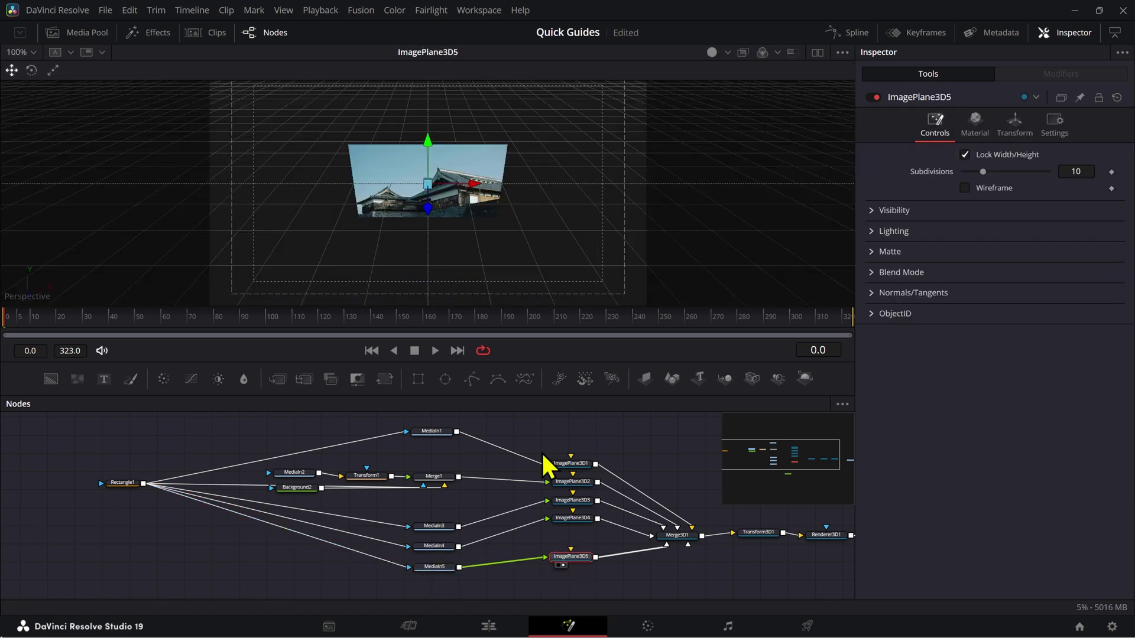
{"action": "left_click_drag", "start_coordinate": [520, 248], "coordinate": [505, 178]}
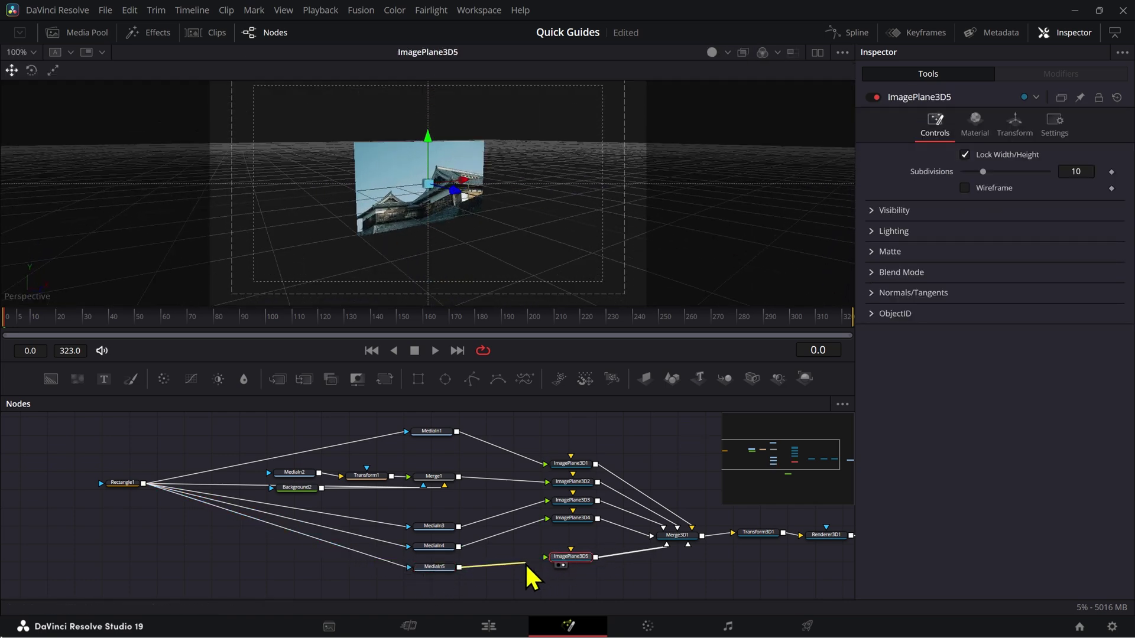
Connect MediaIn5 to ImagePlane3D5 and preview first MediaIn5, then ImagePlane3D5
{"action": "left_click", "coordinate": [452, 567]}
{"action": "key", "text": "1"}
{"action": "left_click", "coordinate": [553, 560]}
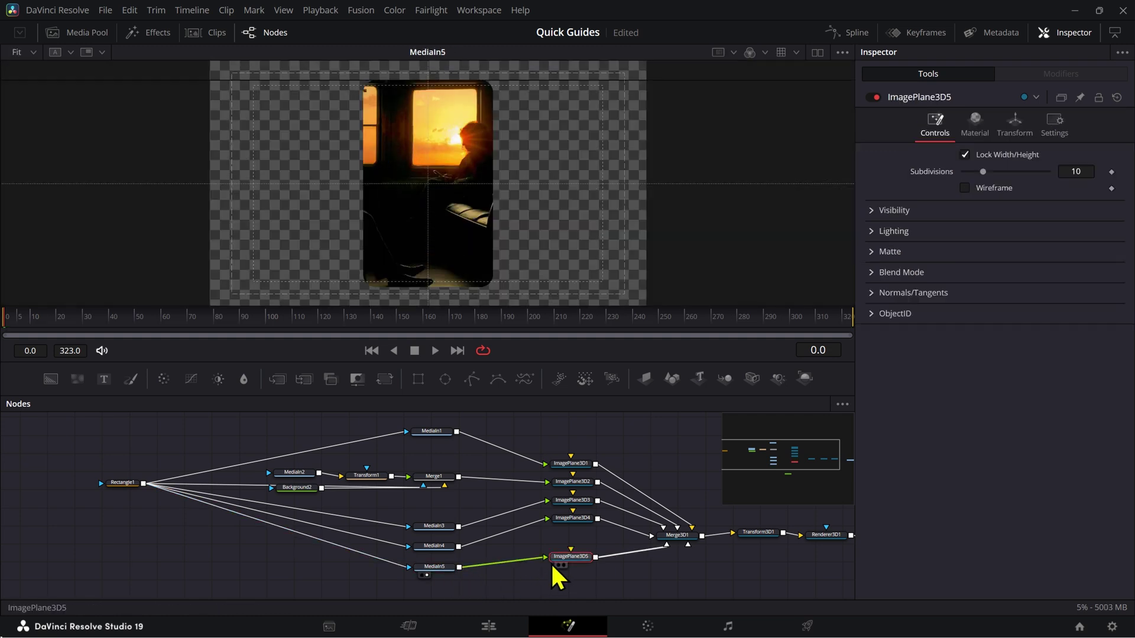
{"action": "key", "text": "1"}
Duplicate Rectangle1 and connect the copy to MediaIn5 as its own mask, placing it left of MediaIn5
{"action": "left_click_drag", "start_coordinate": [125, 487], "coordinate": [123, 490]}
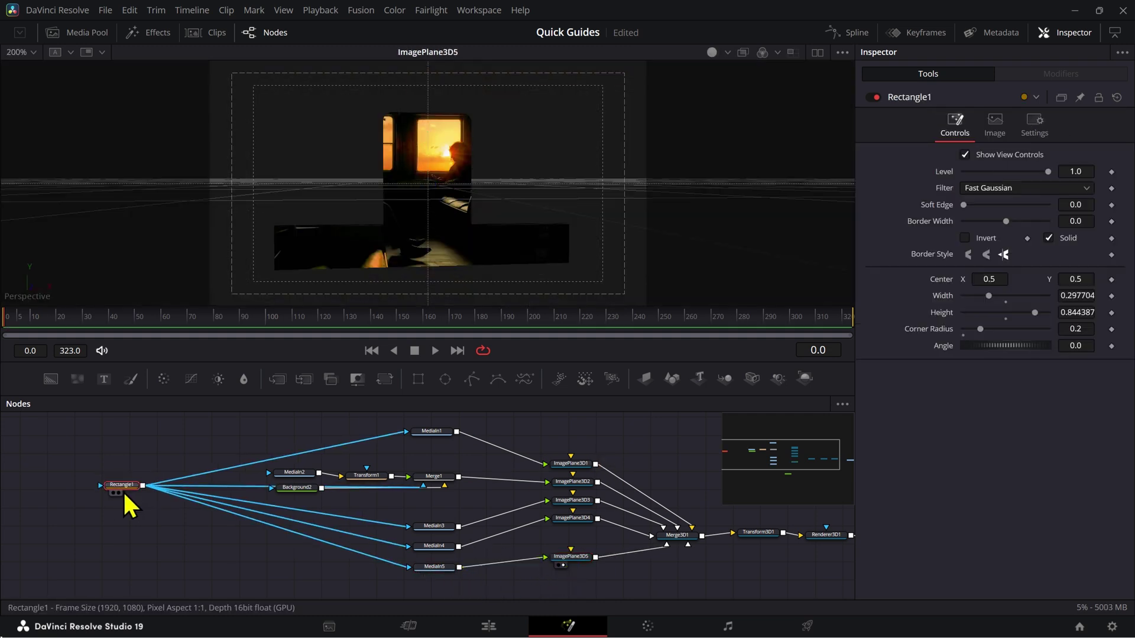
{"action": "left_click", "coordinate": [317, 569]}
{"action": "left_click", "coordinate": [385, 563]}
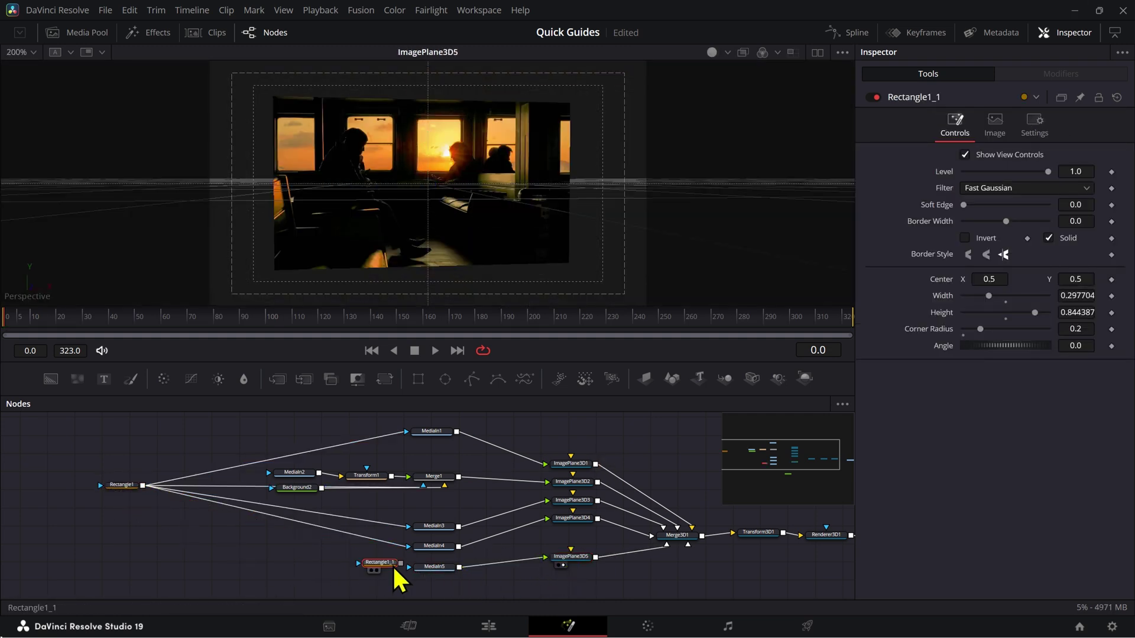
{"action": "left_click_drag", "start_coordinate": [400, 564], "coordinate": [308, 584]}
{"action": "left_click", "coordinate": [126, 486]}
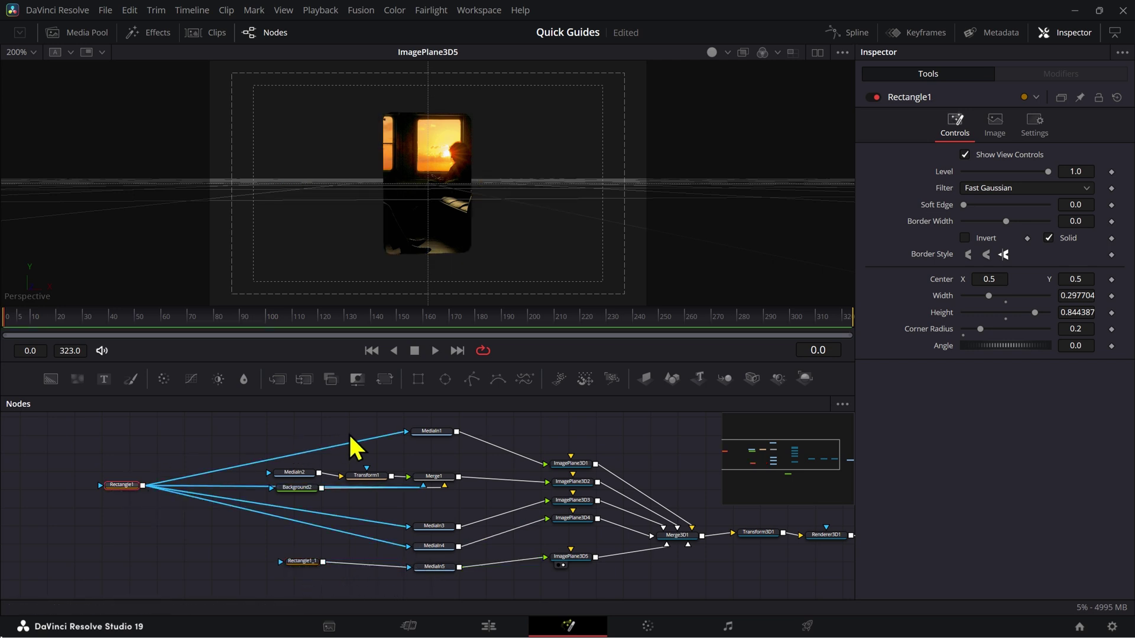
{"action": "left_click_drag", "start_coordinate": [317, 572], "coordinate": [336, 580]}
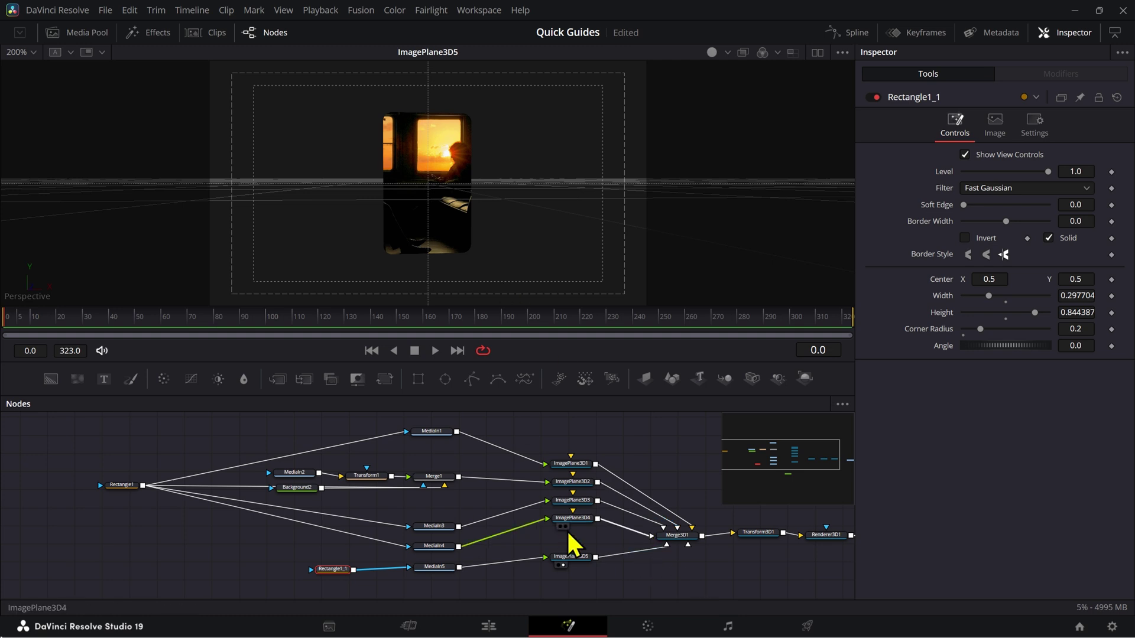
Preview the masked images on ImagePlane3D4 and ImagePlane3D3
{"action": "left_click", "coordinate": [589, 521]}
{"action": "key", "text": "2"}
{"action": "left_click", "coordinate": [584, 503]}
{"action": "key", "text": "2"}
{"action": "left_click", "coordinate": [581, 485]}
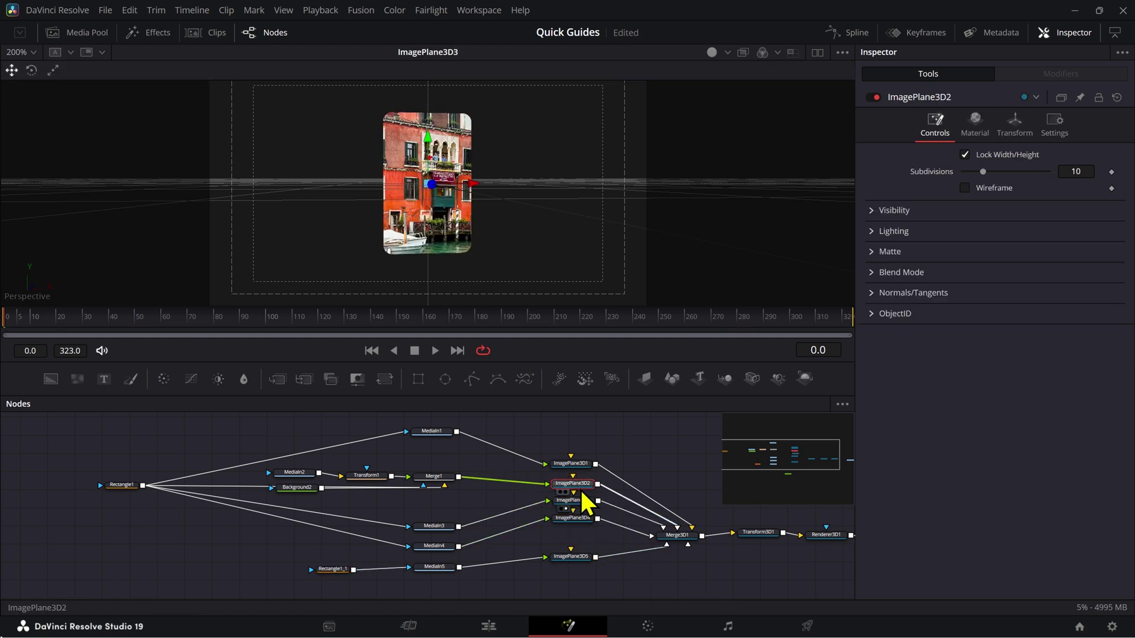
Display Merge3D1 in the viewer and spread Merge3D1, Transform3D1 and Renderer3D1 farther from the image planes
{"action": "left_click", "coordinate": [695, 538]}
{"action": "left_click_drag", "start_coordinate": [565, 539], "coordinate": [275, 506]}
{"action": "left_click_drag", "start_coordinate": [439, 480], "coordinate": [706, 541]}
{"action": "left_click_drag", "start_coordinate": [452, 504], "coordinate": [668, 515]}
{"action": "left_click_drag", "start_coordinate": [376, 507], "coordinate": [491, 519]}
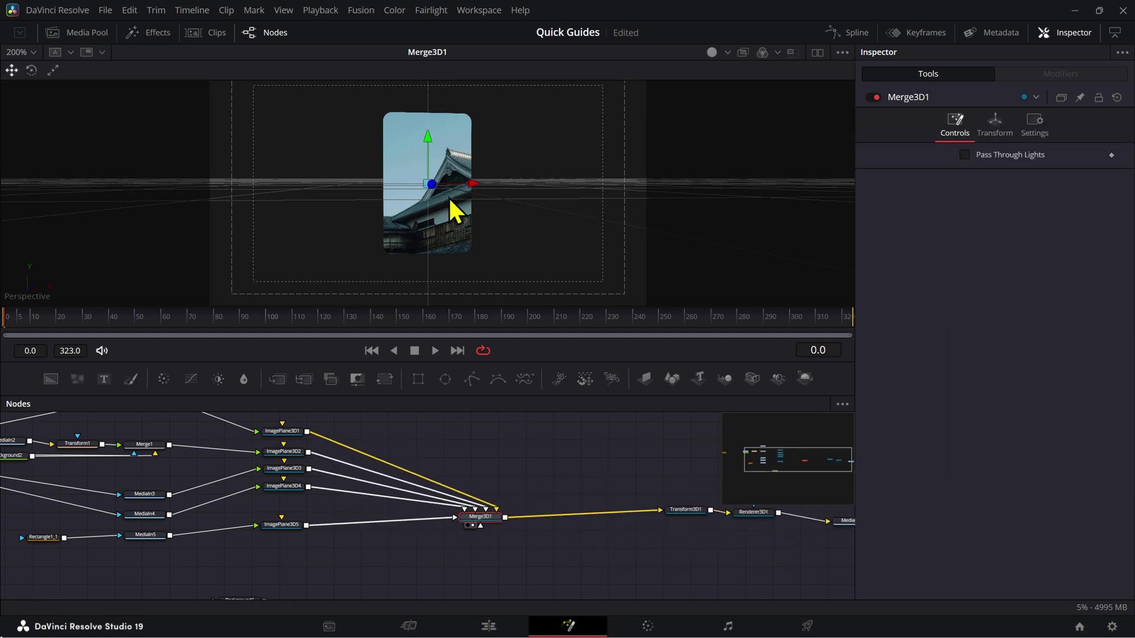
{"action": "left_click_drag", "start_coordinate": [450, 201], "coordinate": [373, 208]}
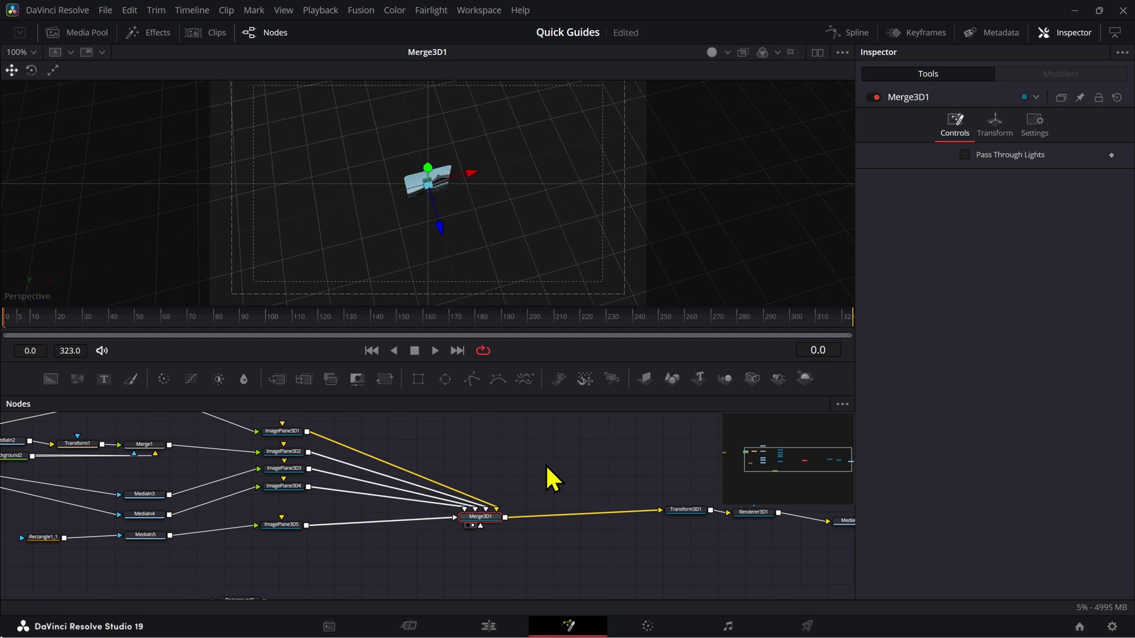
Add an sNGon node above Merge3D1 and try to connect it directly to Merge3D1
{"action": "key", "text": "shift+space"}
{"action": "type", "text": "SNG"}
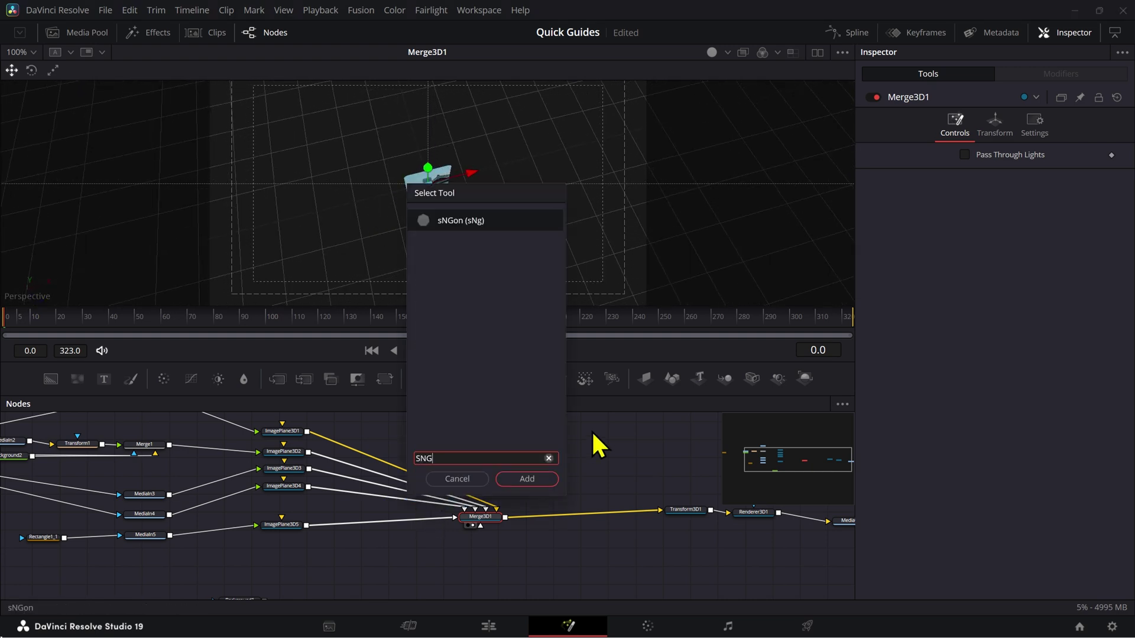
{"action": "key", "text": "Return"}
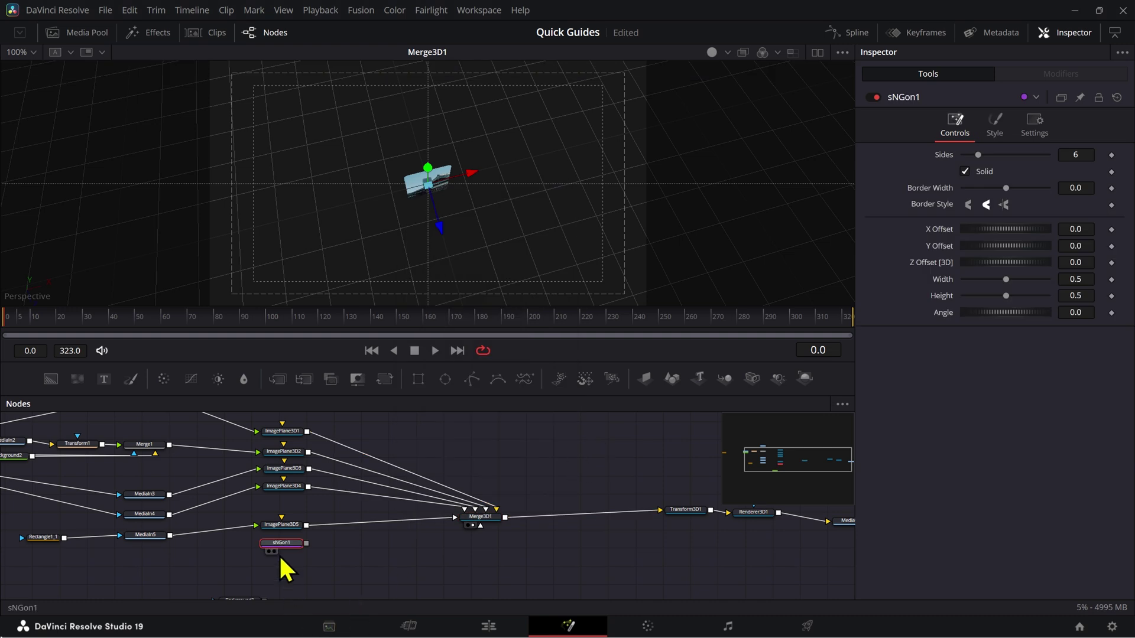
{"action": "left_click_drag", "start_coordinate": [289, 545], "coordinate": [525, 445]}
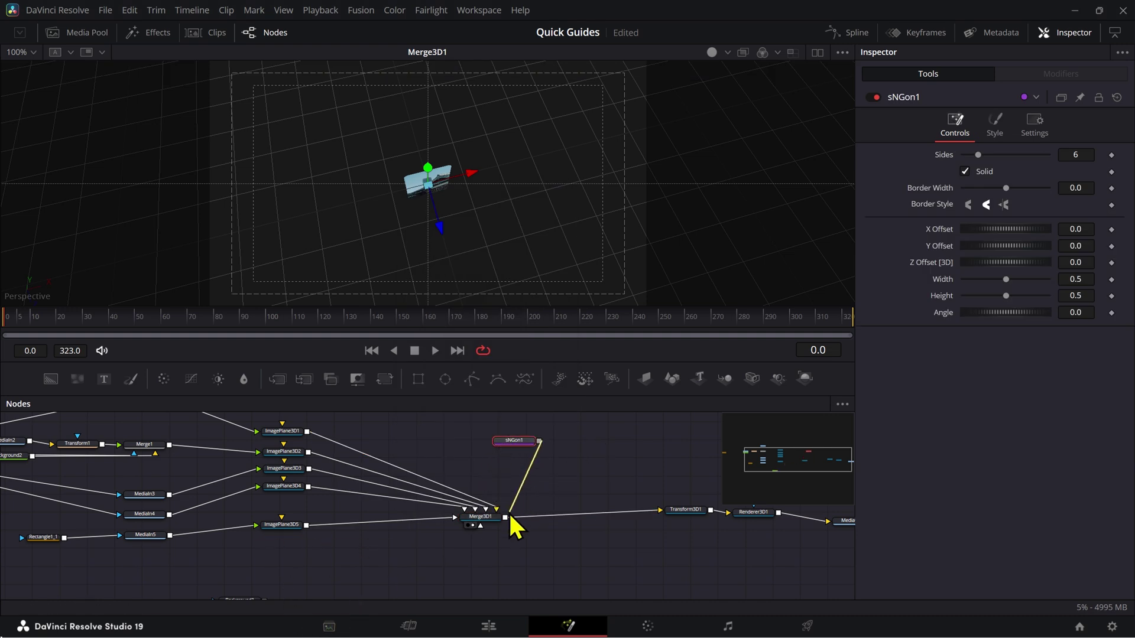
{"action": "left_click_drag", "start_coordinate": [505, 518], "coordinate": [505, 517]}
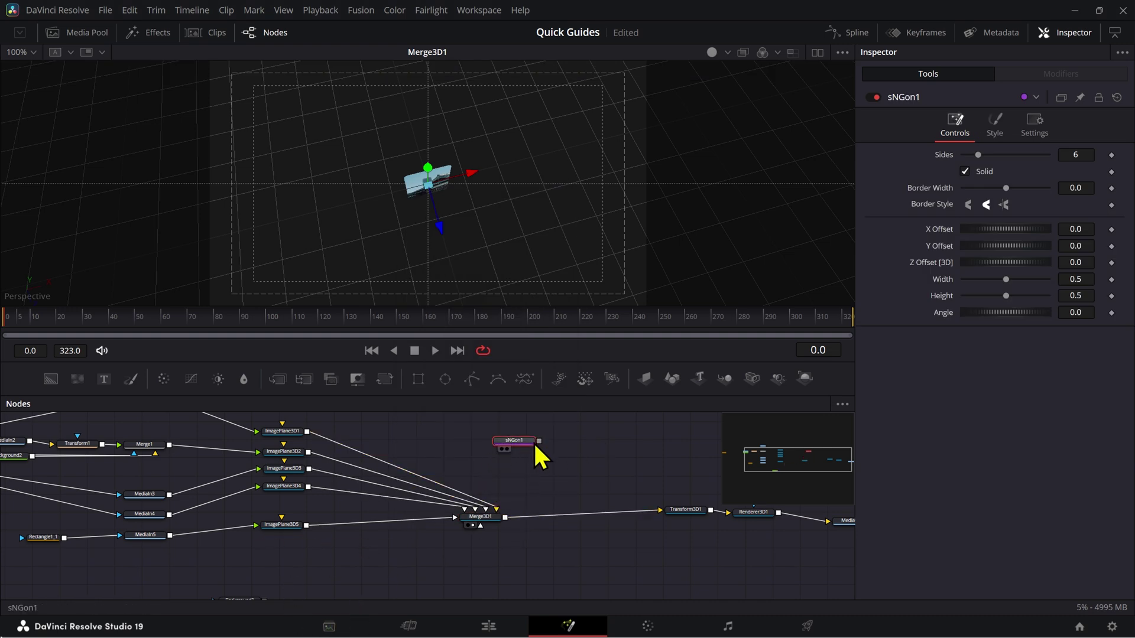
Add an Extrude 3D node after sNGon1 to turn the polygon into 3D geometry
{"action": "key", "text": "shift+space"}
{"action": "type", "text": "EXT"}
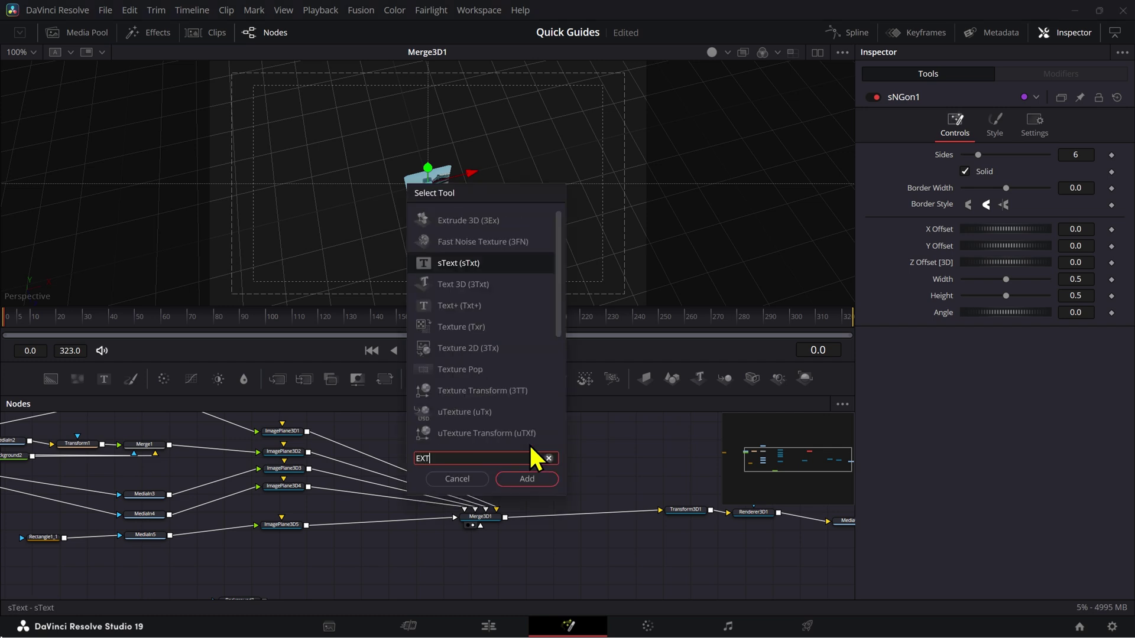
{"action": "key", "text": "Up"}
{"action": "key", "text": "Up"}
{"action": "key", "text": "Return"}
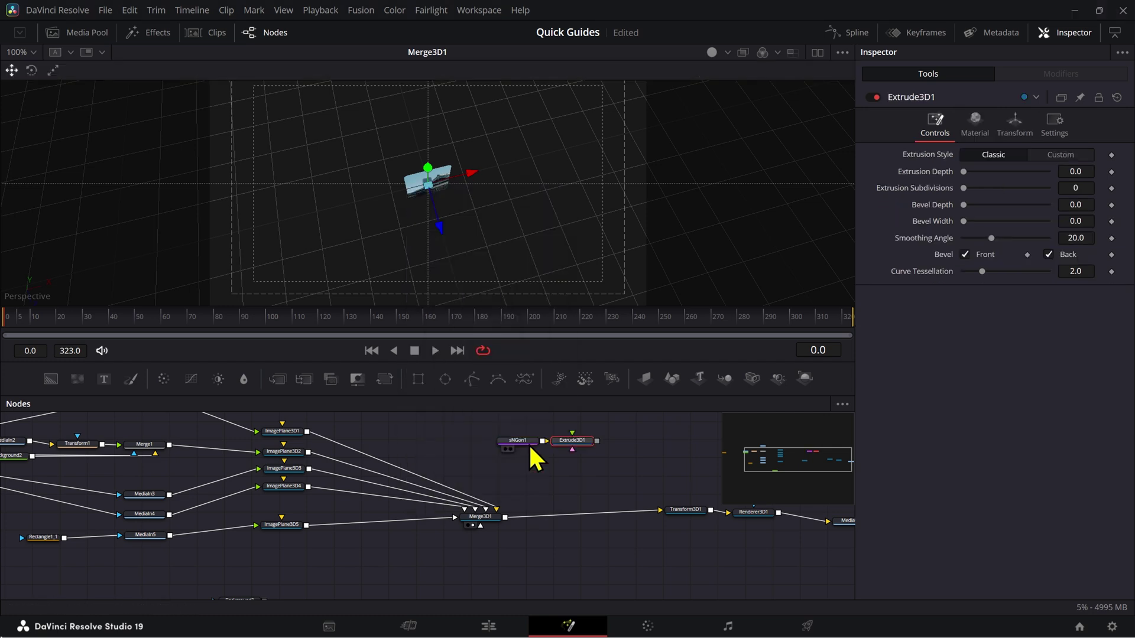
Connect Extrude3D1 to Merge3D1 and display Merge3D1 in the viewer
{"action": "left_click_drag", "start_coordinate": [597, 441], "coordinate": [505, 520]}
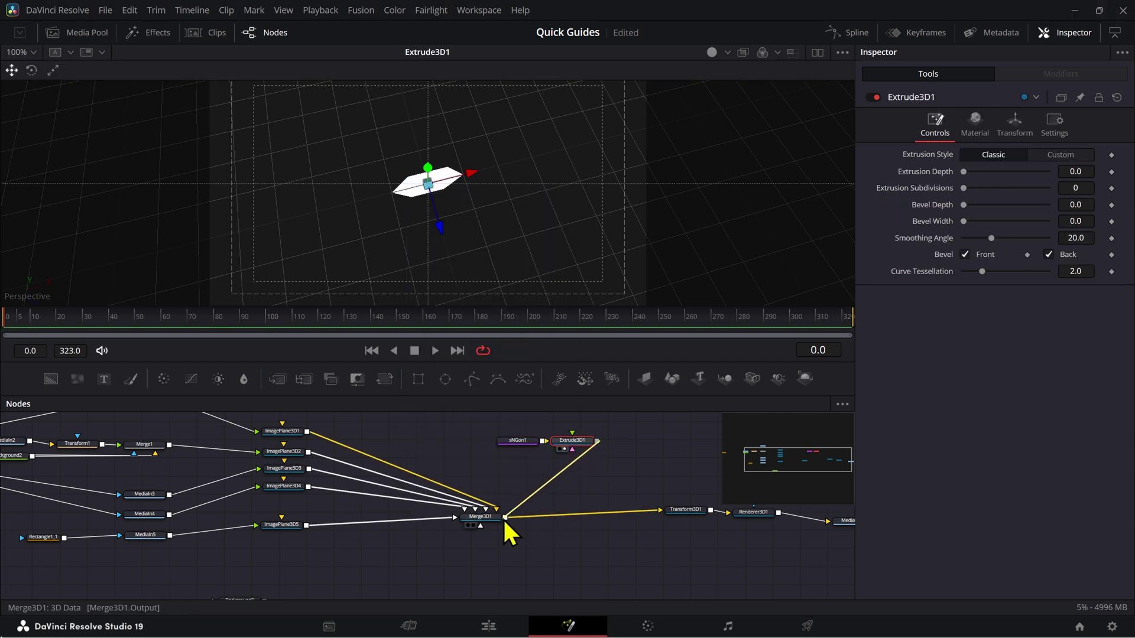
{"action": "left_click", "coordinate": [502, 518]}
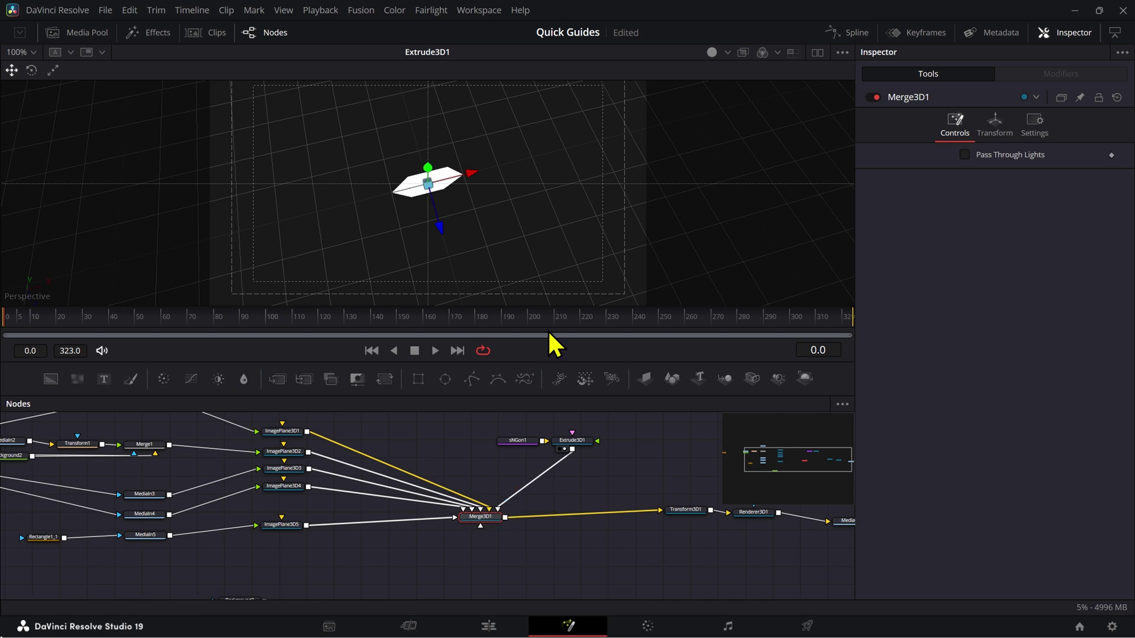
{"action": "key", "text": "2"}
Move sNGon1 away from Extrude3D1 and set its number of sides to 5
{"action": "left_click", "coordinate": [563, 444]}
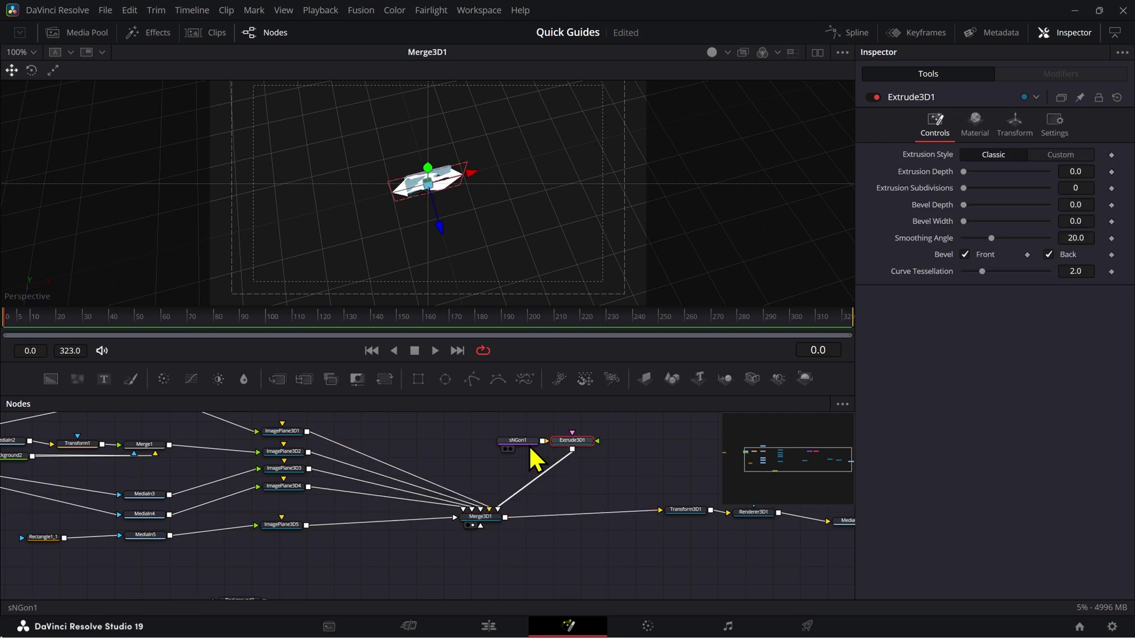
{"action": "left_click_drag", "start_coordinate": [519, 443], "coordinate": [484, 429]}
{"action": "left_click_drag", "start_coordinate": [471, 214], "coordinate": [575, 95]}
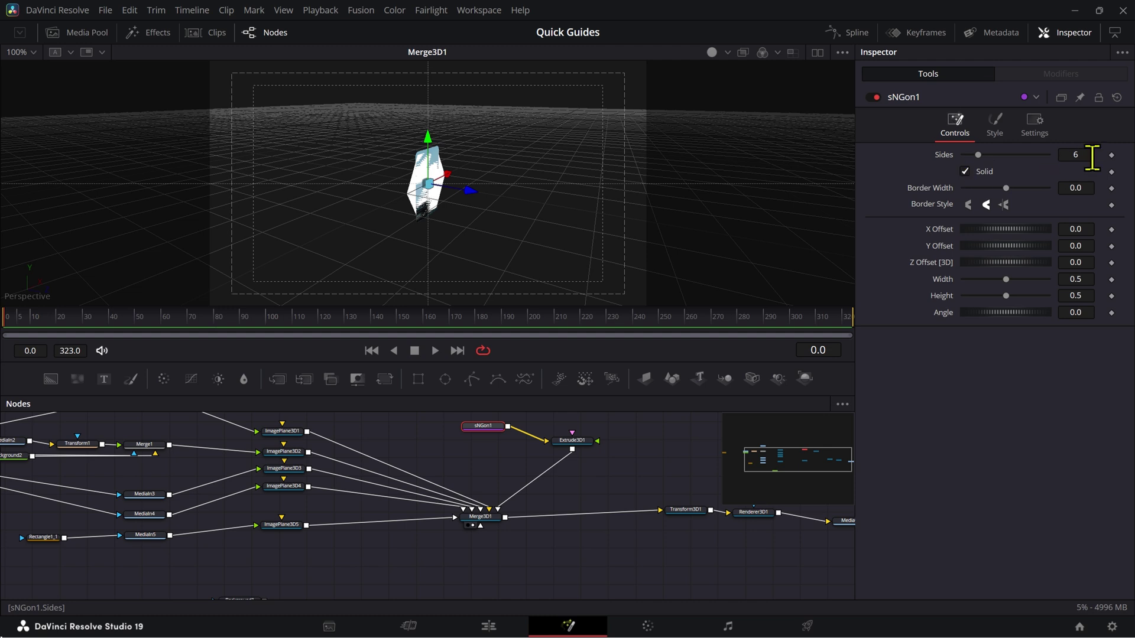
{"action": "left_click_drag", "start_coordinate": [334, 439], "coordinate": [439, 468]}
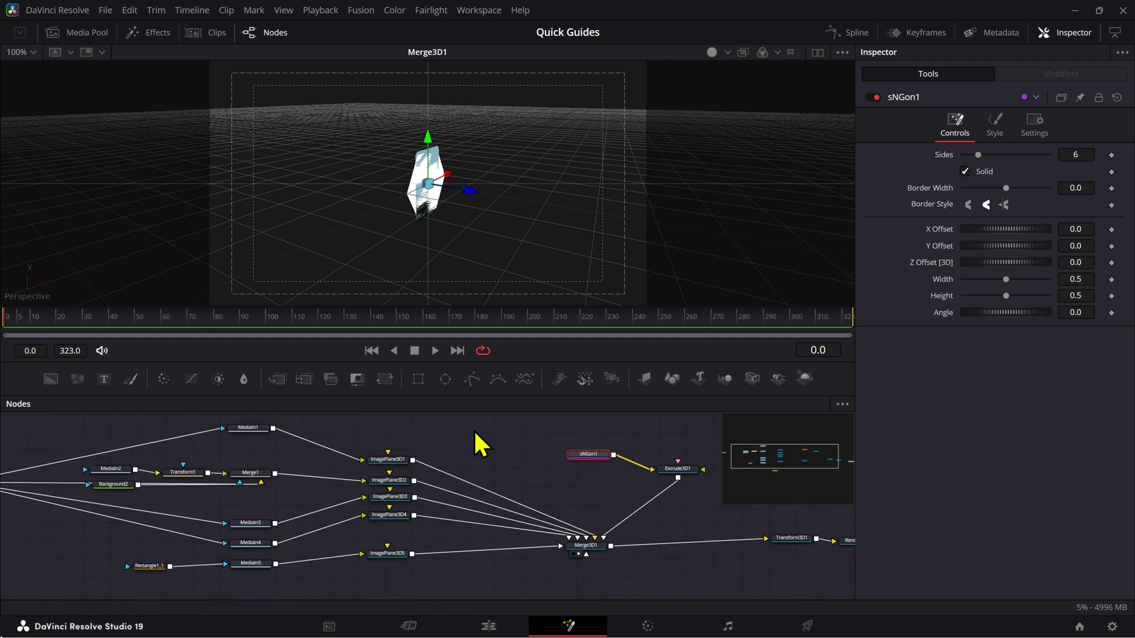
{"action": "key", "text": "Return"}
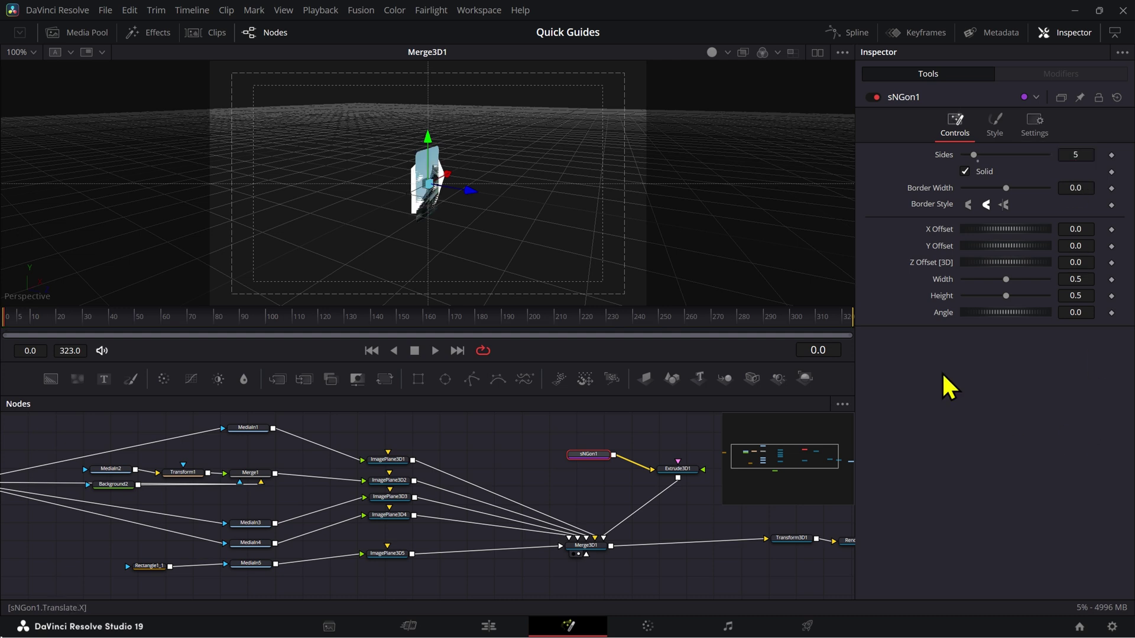
Set Extrude3D1's X rotation to 90 so the pentagon lies flat, and inspect it in the 3D view
{"action": "left_click", "coordinate": [679, 470]}
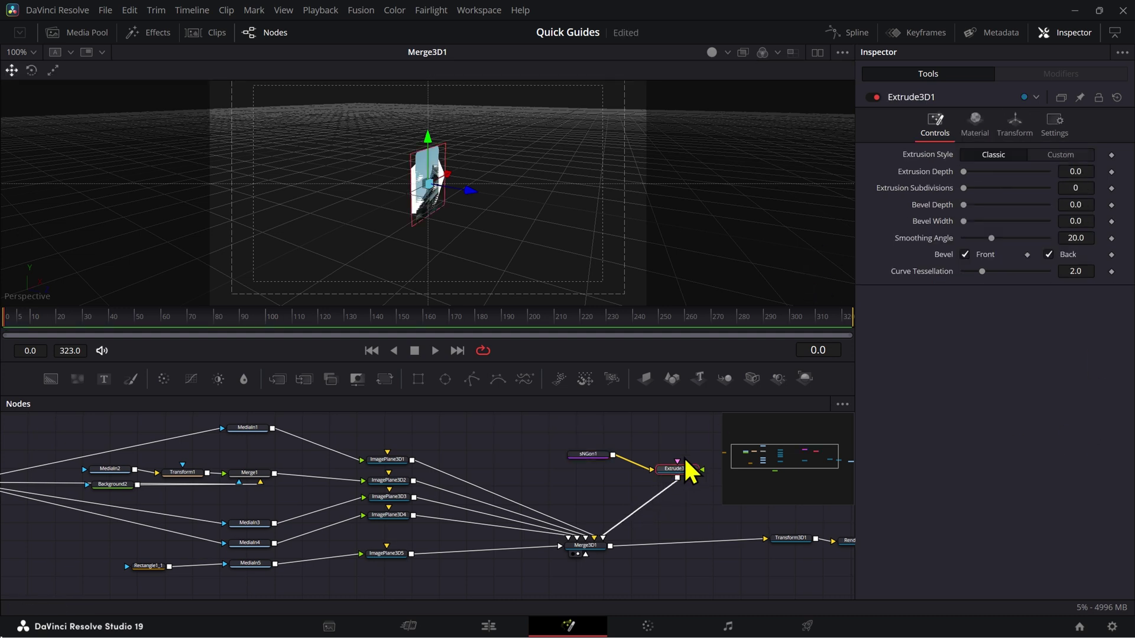
{"action": "left_click", "coordinate": [1015, 125]}
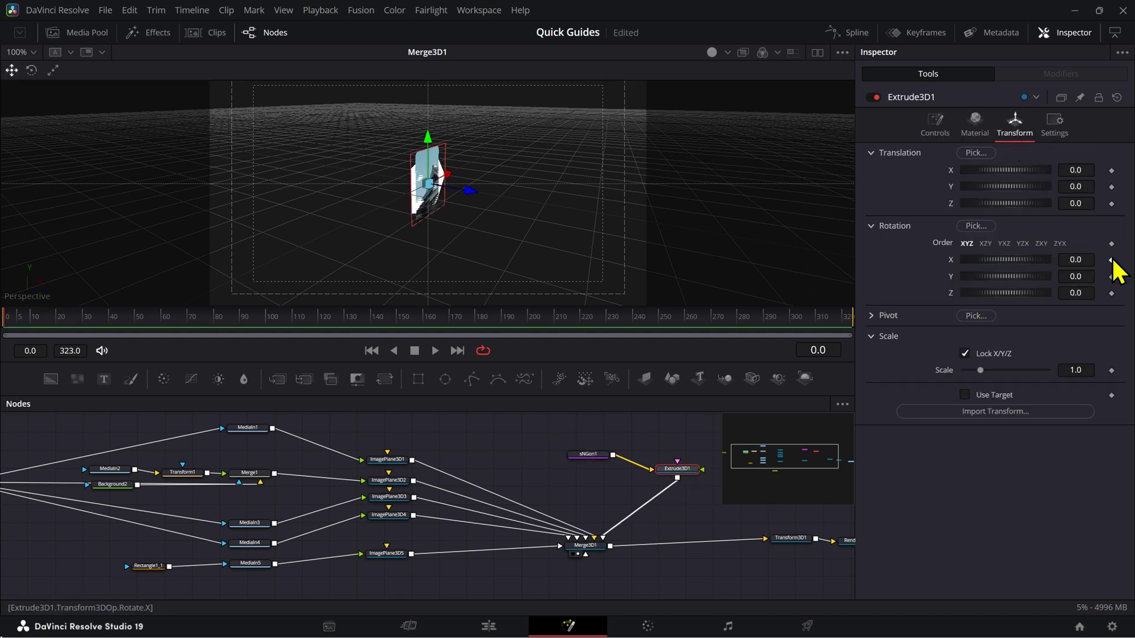
{"action": "left_click_drag", "start_coordinate": [1075, 260], "coordinate": [1075, 284]}
{"action": "type", "text": "90"}
{"action": "key", "text": "Return"}
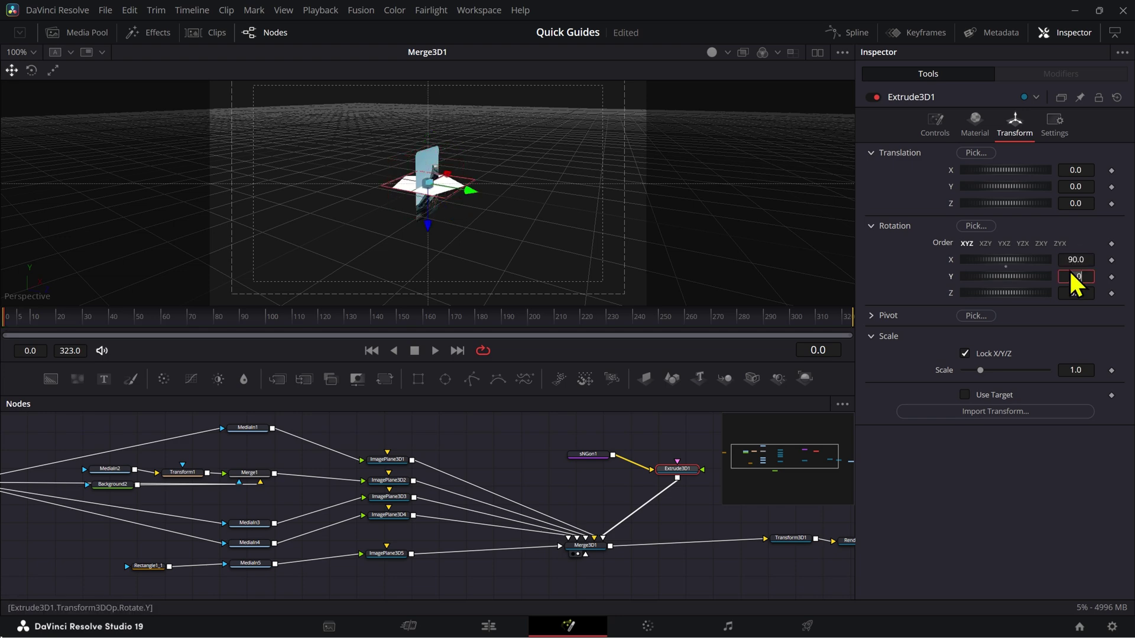
{"action": "left_click_drag", "start_coordinate": [684, 93], "coordinate": [346, 298]}
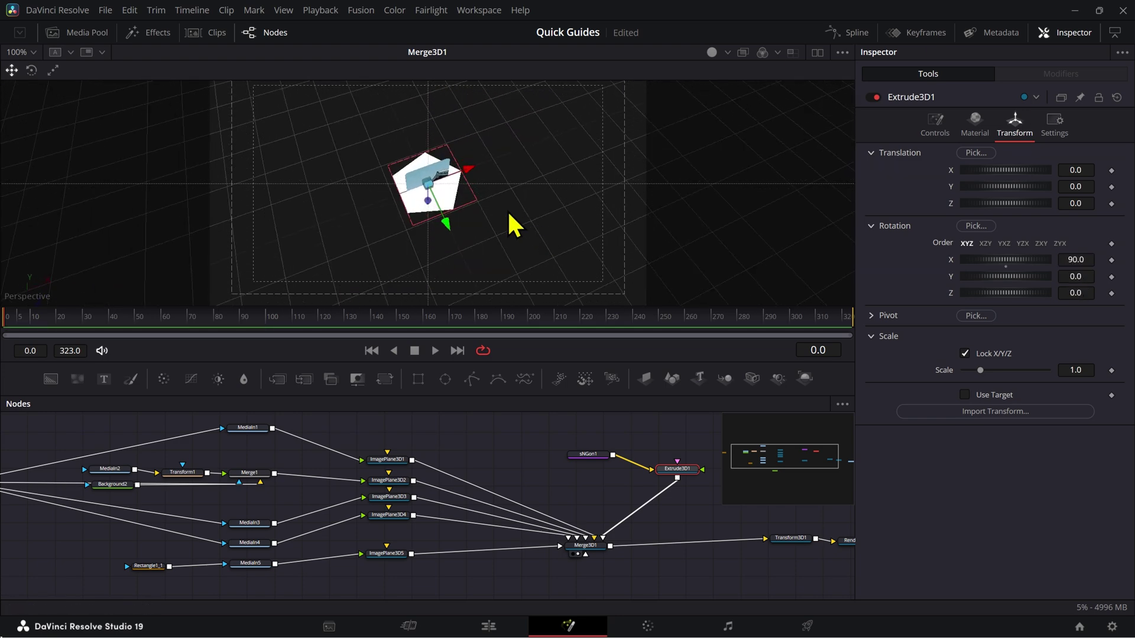
{"action": "left_click_drag", "start_coordinate": [479, 219], "coordinate": [520, 248]}
{"action": "left_click_drag", "start_coordinate": [487, 172], "coordinate": [489, 61]}
{"action": "scroll", "coordinate": [419, 205], "scroll_direction": "up", "scroll_amount": 2}
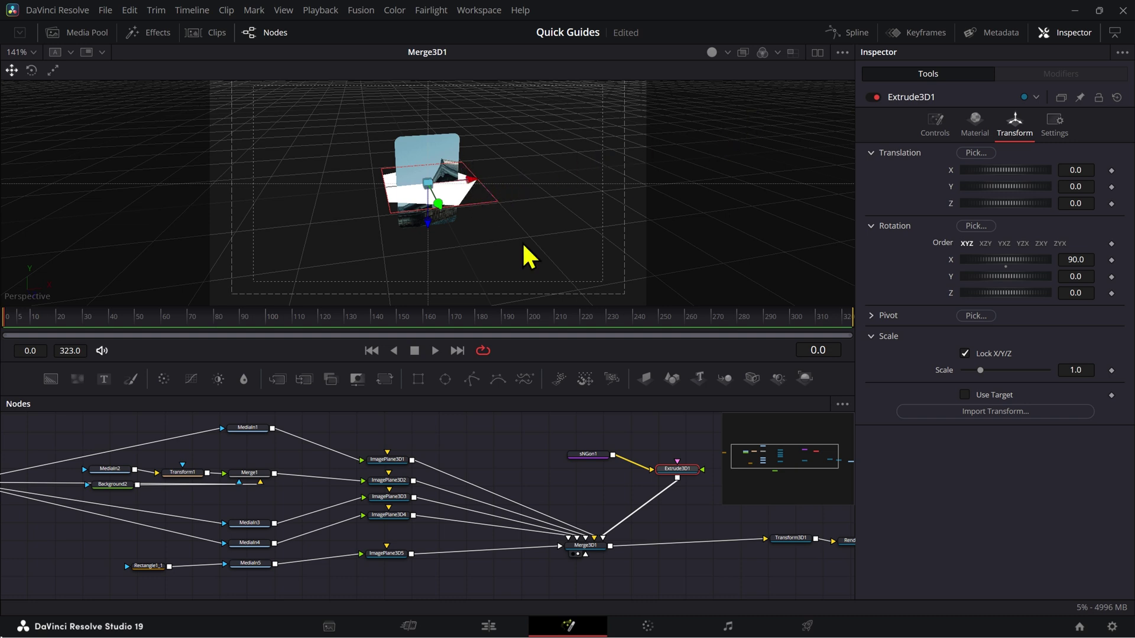
Switch to the four-view layout and rotate Extrude3D1 about Y to about -18.11, judging the pentagon's alignment from the top
{"action": "left_click", "coordinate": [793, 53]}
{"action": "scroll", "coordinate": [224, 127], "scroll_direction": "up", "scroll_amount": 5}
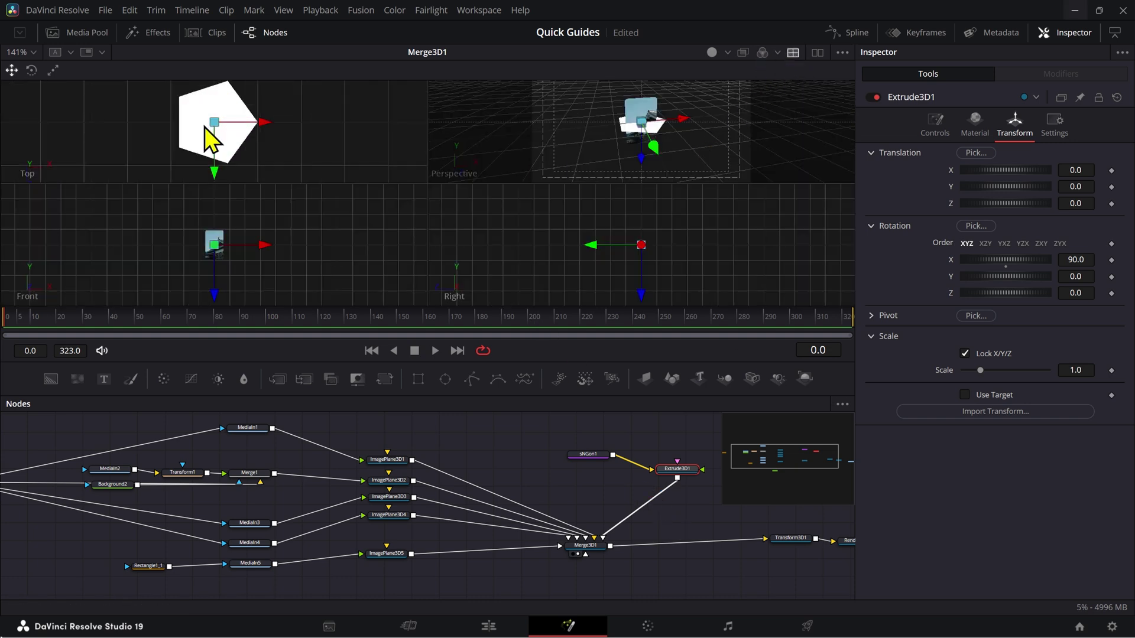
{"action": "left_click_drag", "start_coordinate": [224, 158], "coordinate": [260, 153]}
{"action": "scroll", "coordinate": [233, 134], "scroll_direction": "up", "scroll_amount": 1}
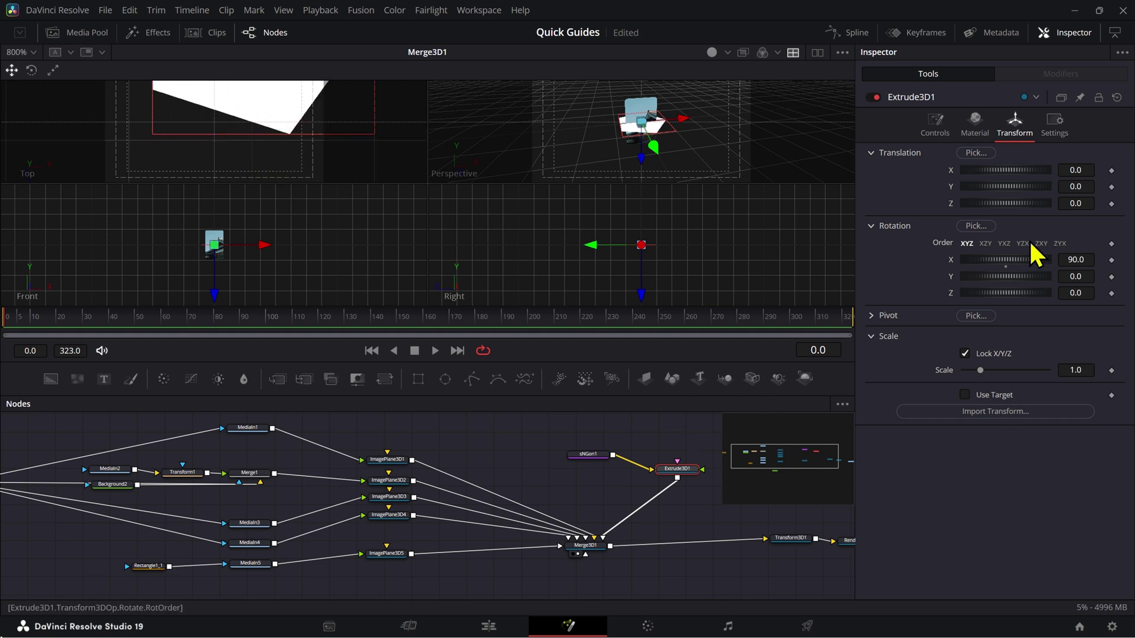
{"action": "left_click_drag", "start_coordinate": [1089, 277], "coordinate": [1064, 276]}
{"action": "left_click_drag", "start_coordinate": [1075, 276], "coordinate": [1081, 276]}
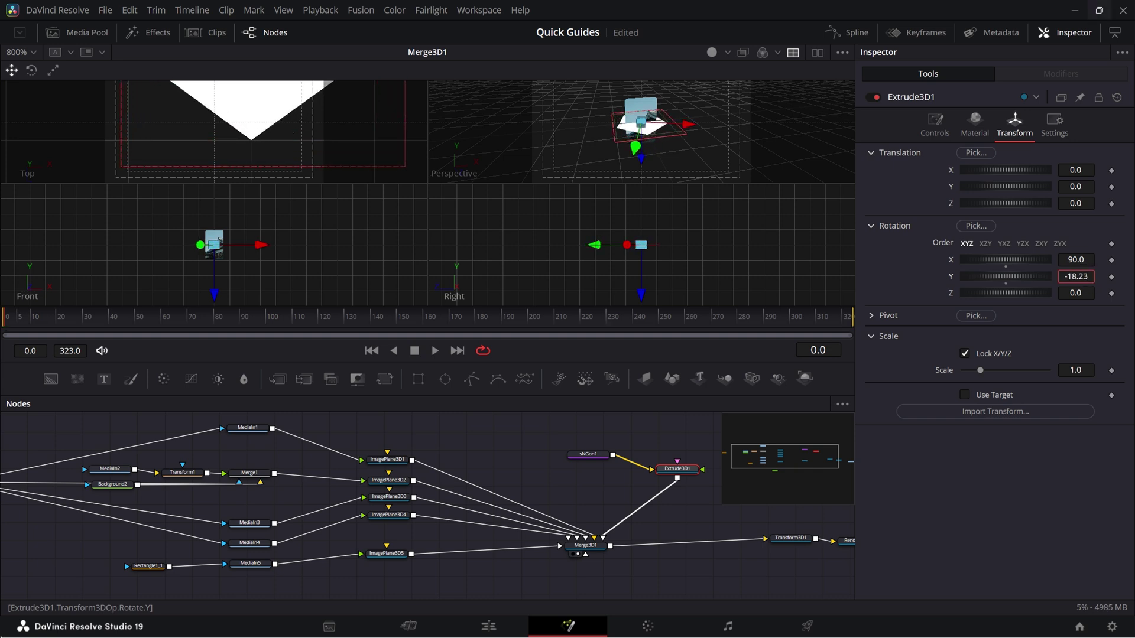
{"action": "scroll", "coordinate": [258, 145], "scroll_direction": "up", "scroll_amount": 3}
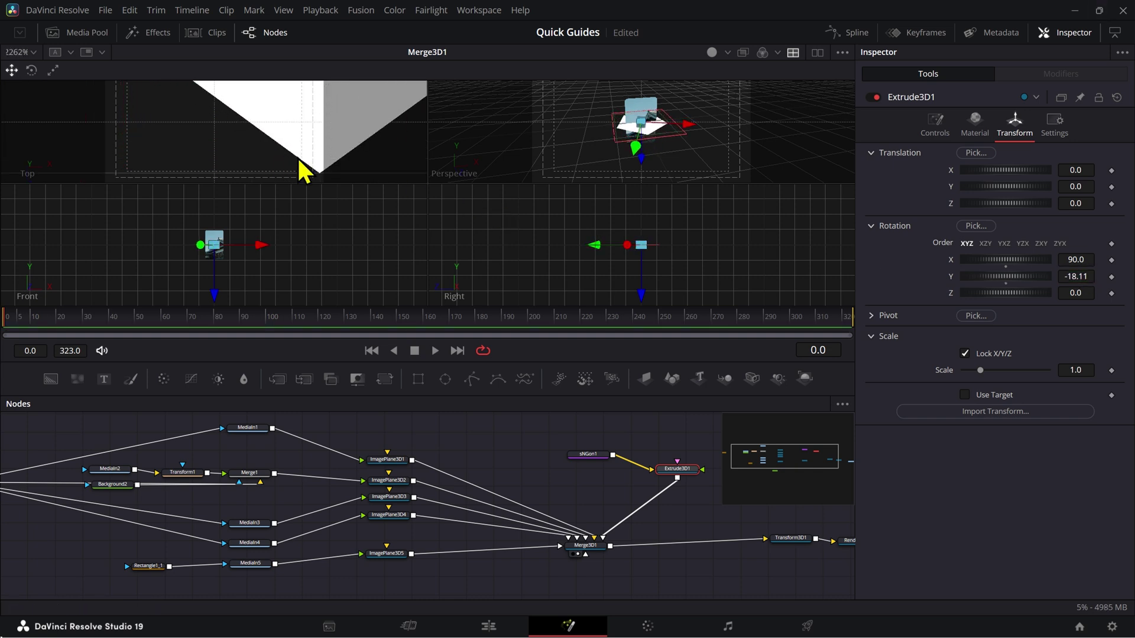
{"action": "left_click_drag", "start_coordinate": [299, 163], "coordinate": [186, 123]}
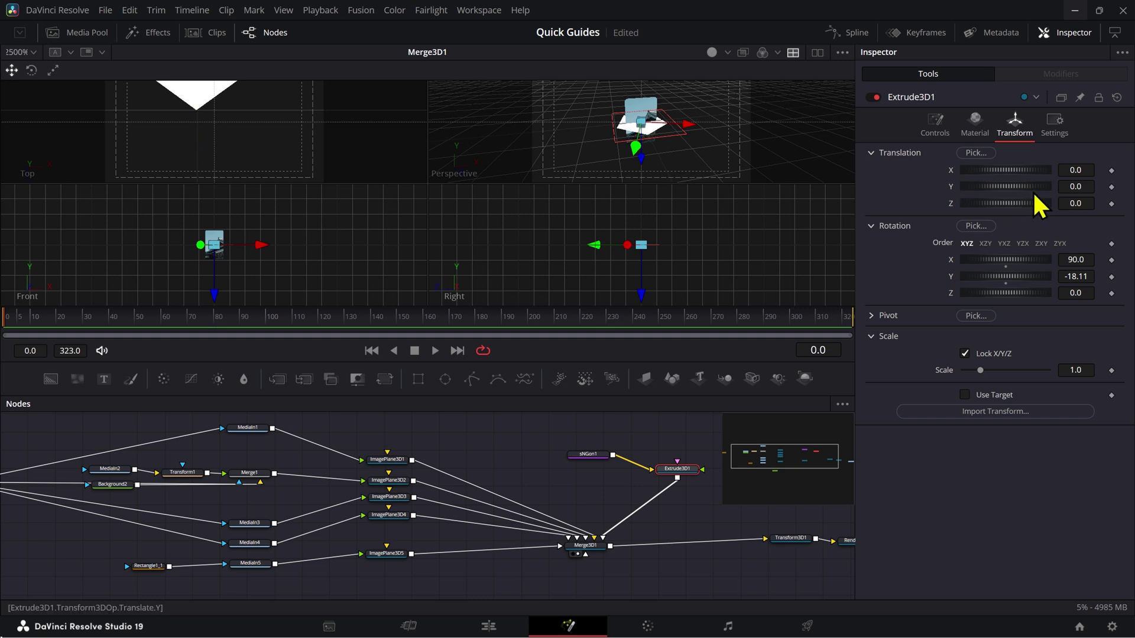
Set Extrude3D1's Y rotation to -18, check the pentagon from the top and return to the single perspective view
{"action": "left_click", "coordinate": [1065, 276]}
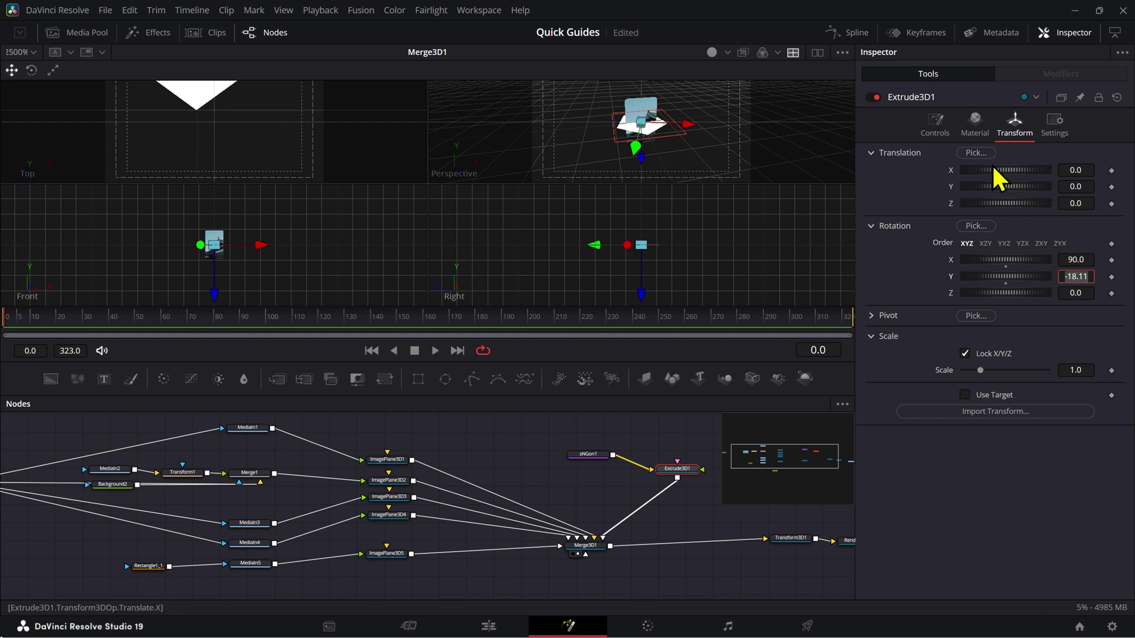
{"action": "type", "text": "-18"}
{"action": "key", "text": "Tab"}
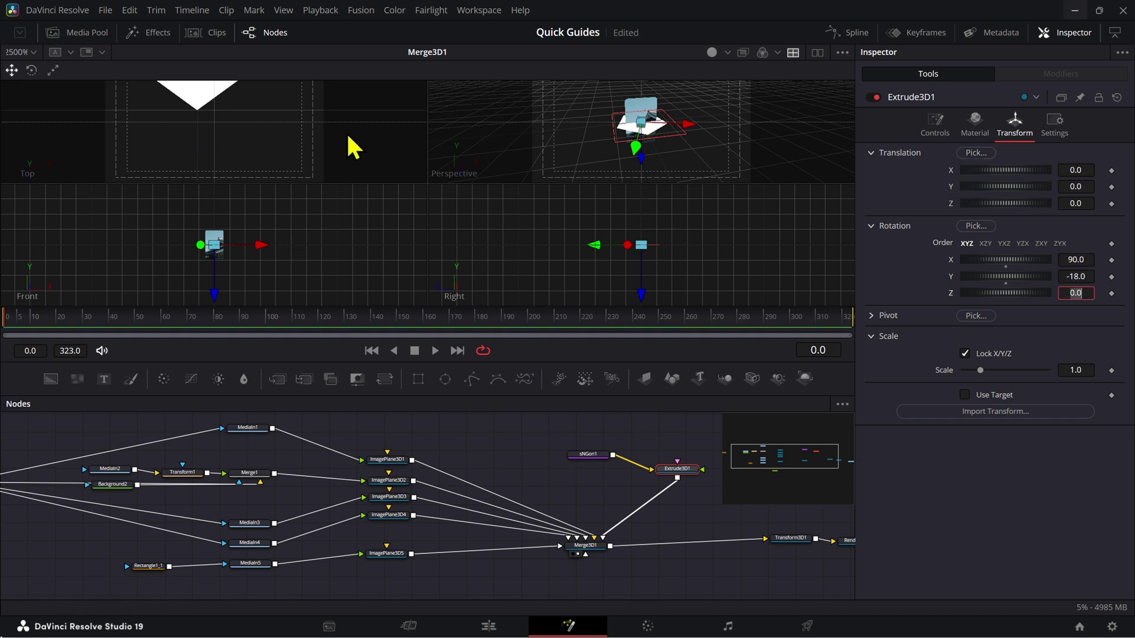
{"action": "scroll", "coordinate": [348, 137], "scroll_direction": "up", "scroll_amount": 3}
{"action": "scroll", "coordinate": [348, 136], "scroll_direction": "down", "scroll_amount": 3}
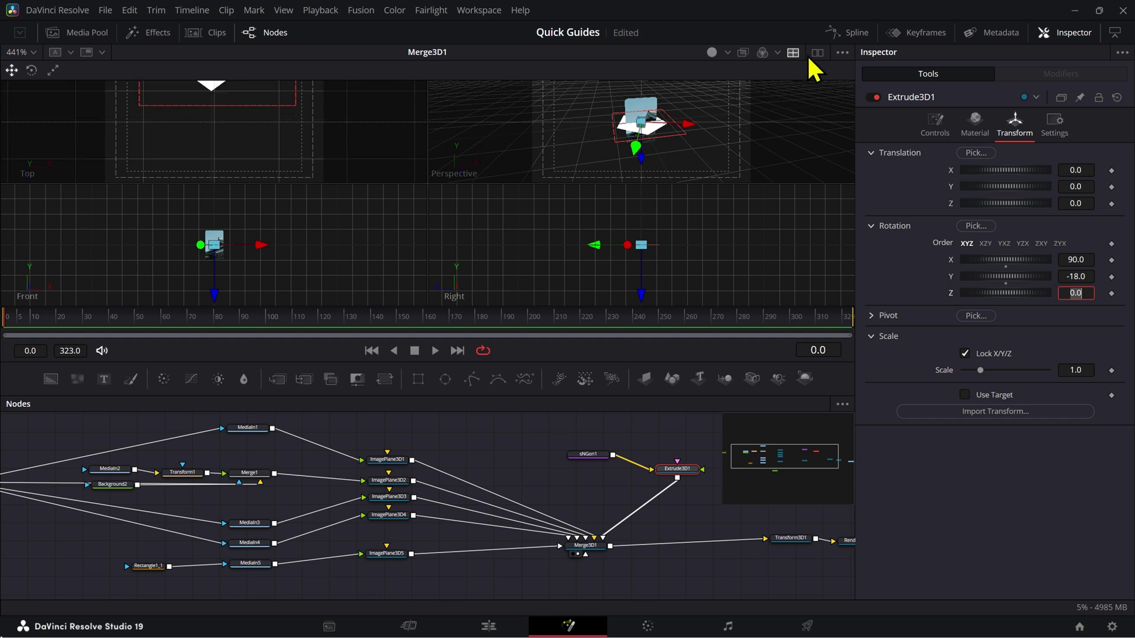
{"action": "left_click", "coordinate": [792, 53]}
{"action": "mouse_move", "coordinate": [454, 195]}
{"action": "left_mouse_down"}
{"action": "mouse_move", "coordinate": [497, 253]}
{"action": "mouse_move", "coordinate": [465, 190]}
{"action": "left_mouse_up"}
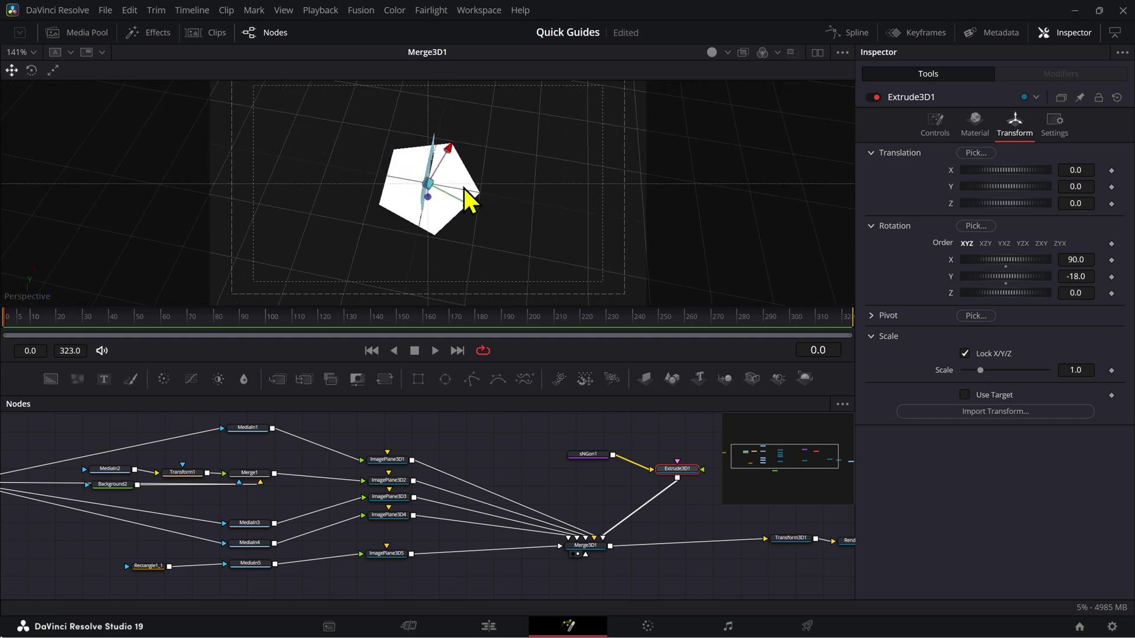
{"action": "left_click", "coordinate": [484, 476]}
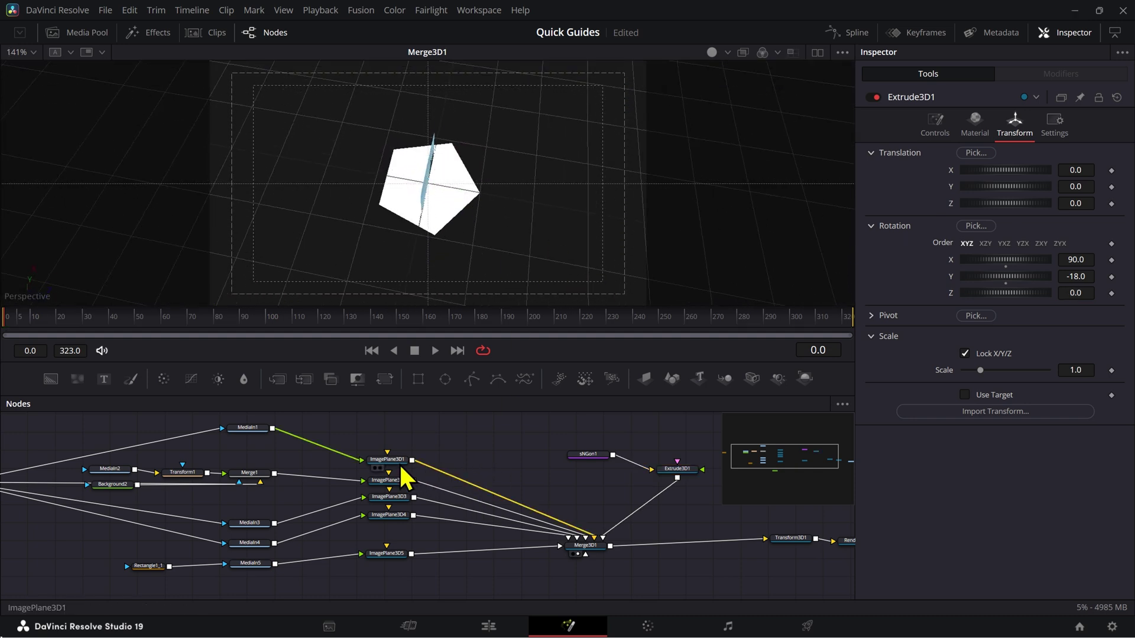
Move the ImagePlane3D1 node away from the other image planes, preview MediaIn1, and return the viewer to Merge3D1
{"action": "left_click_drag", "start_coordinate": [396, 462], "coordinate": [393, 445]}
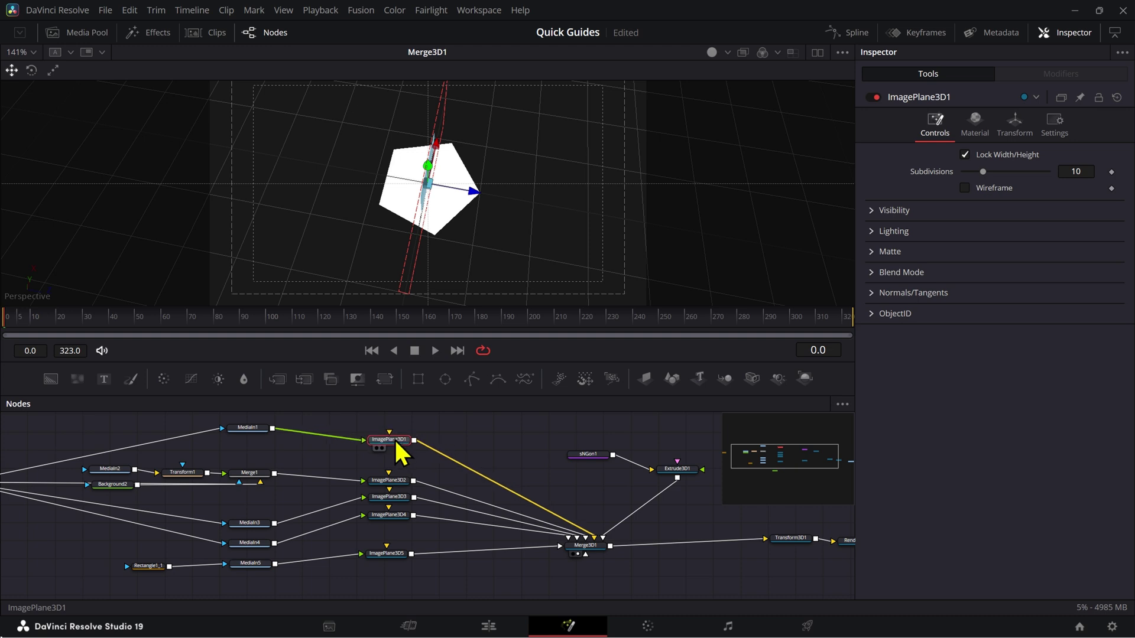
{"action": "left_click_drag", "start_coordinate": [235, 441], "coordinate": [367, 447]}
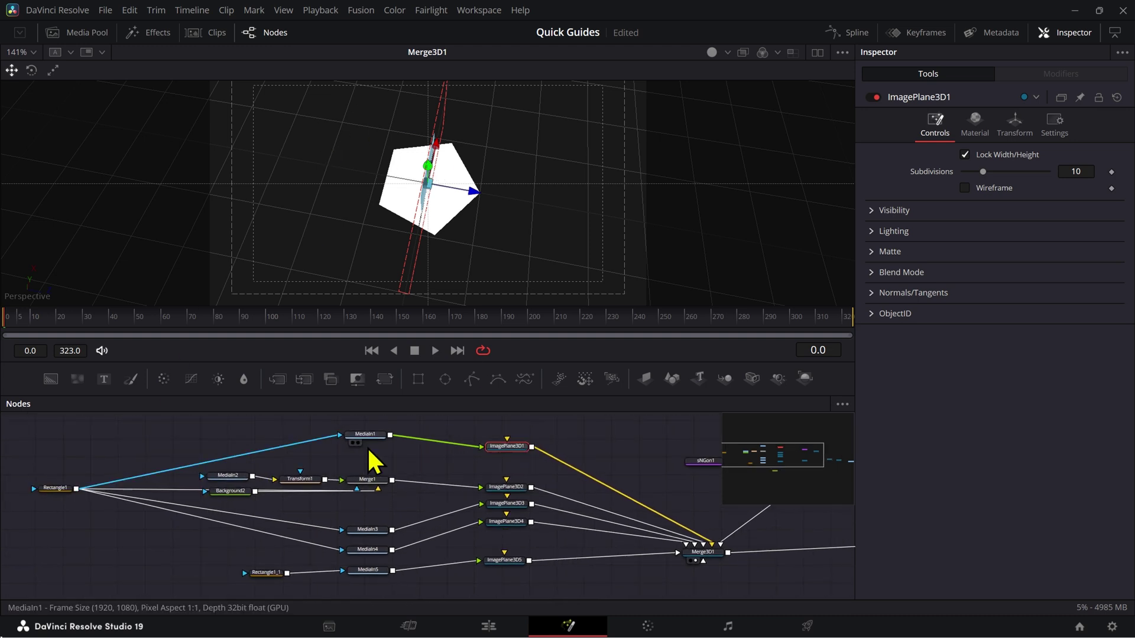
{"action": "left_click", "coordinate": [372, 438]}
{"action": "key", "text": "2"}
{"action": "left_click", "coordinate": [519, 449]}
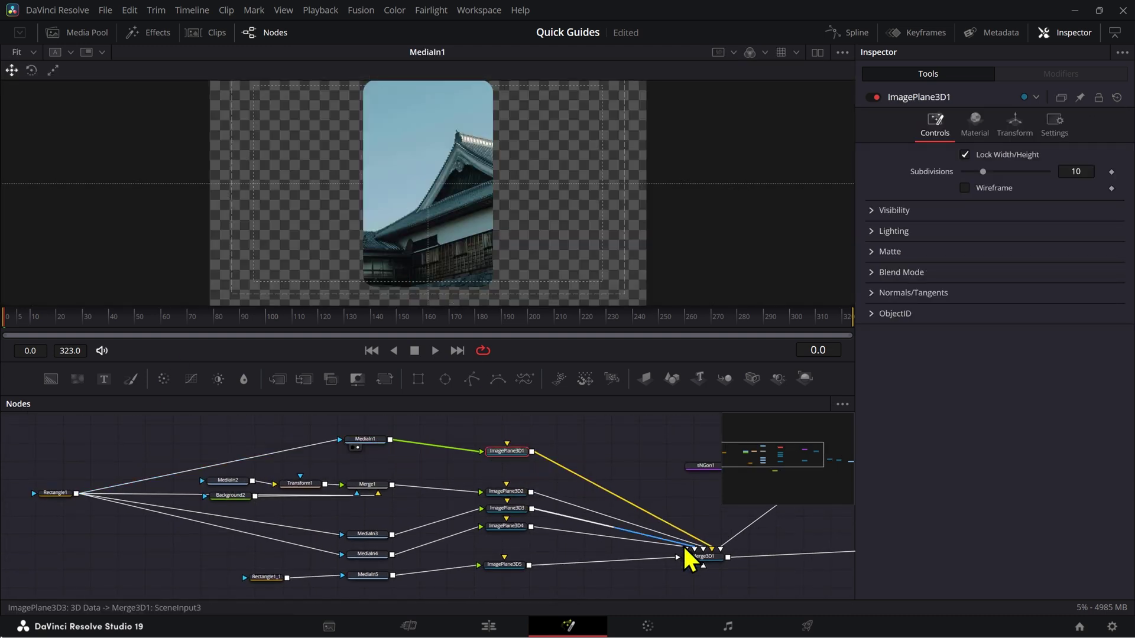
{"action": "left_click", "coordinate": [696, 555]}
{"action": "key", "text": "1"}
Move ImagePlane3D1 forward along Z so its centre sits at the pentagon's front corner, checking the placement from several angles
{"action": "left_click", "coordinate": [501, 452]}
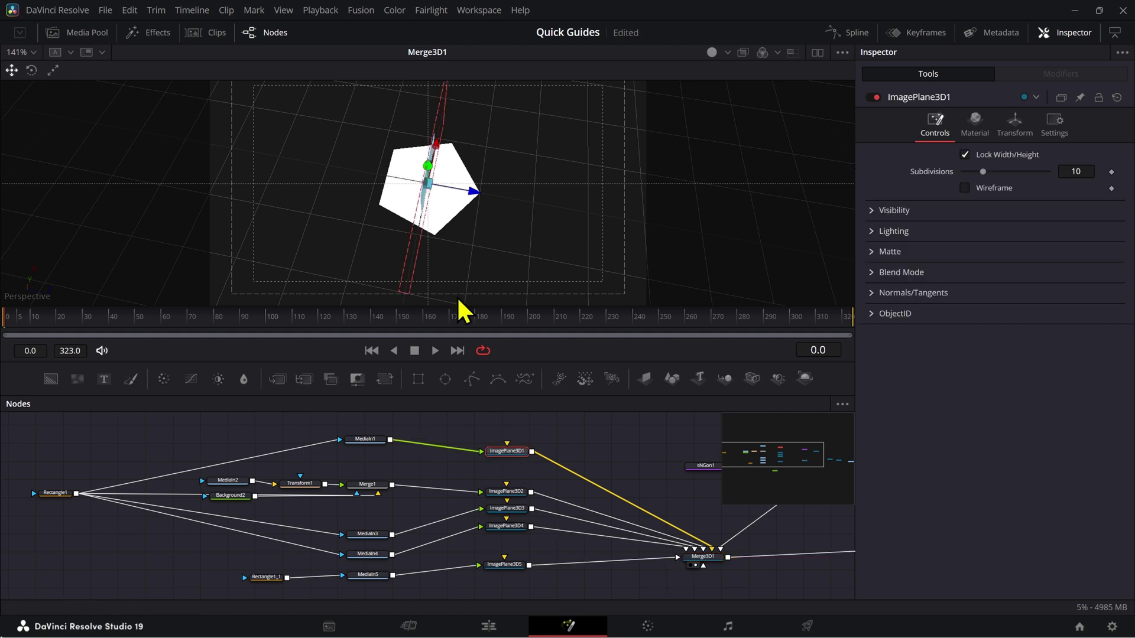
{"action": "left_click_drag", "start_coordinate": [471, 191], "coordinate": [525, 203]}
{"action": "scroll", "coordinate": [510, 201], "scroll_direction": "up", "scroll_amount": 4}
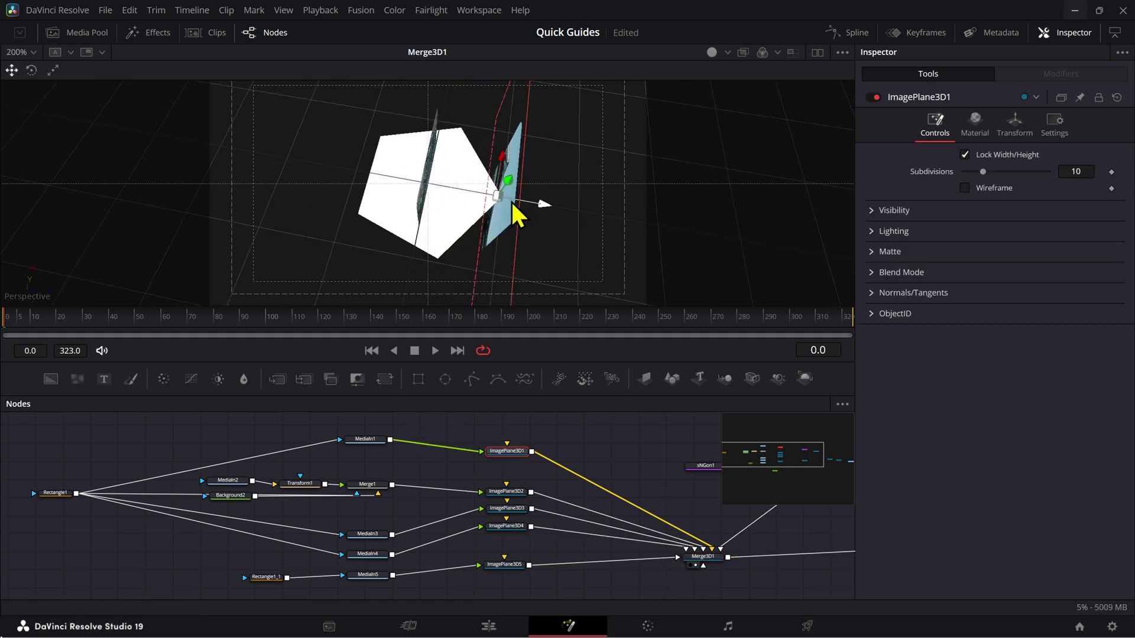
{"action": "left_click_drag", "start_coordinate": [615, 236], "coordinate": [558, 152]}
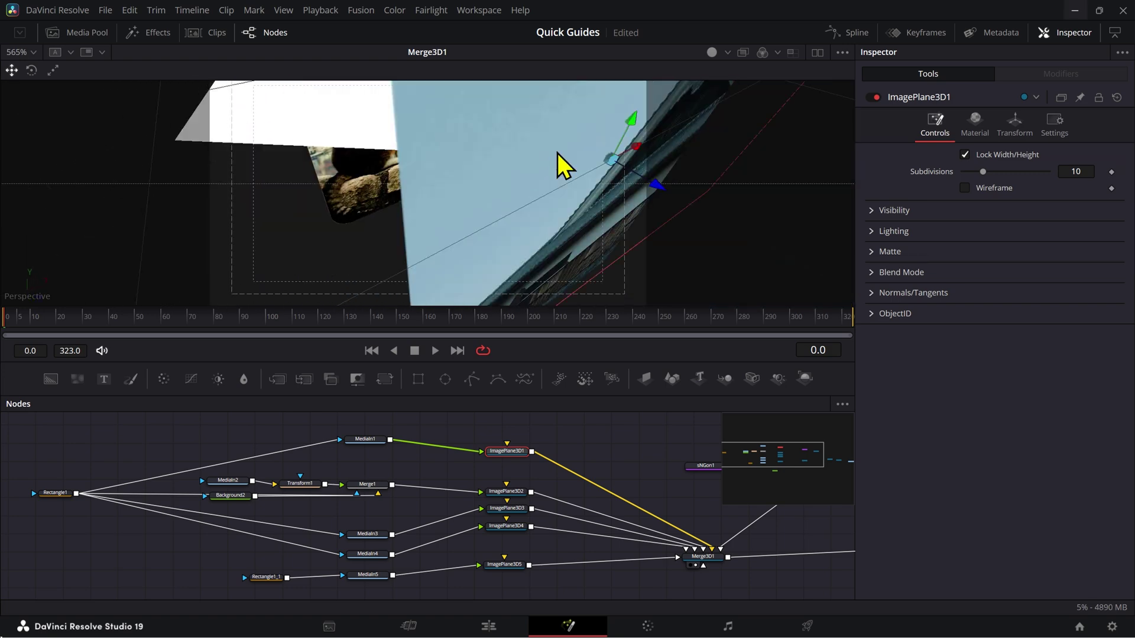
{"action": "scroll", "coordinate": [330, 122], "scroll_direction": "down", "scroll_amount": 3}
{"action": "left_click_drag", "start_coordinate": [330, 121], "coordinate": [515, 216]}
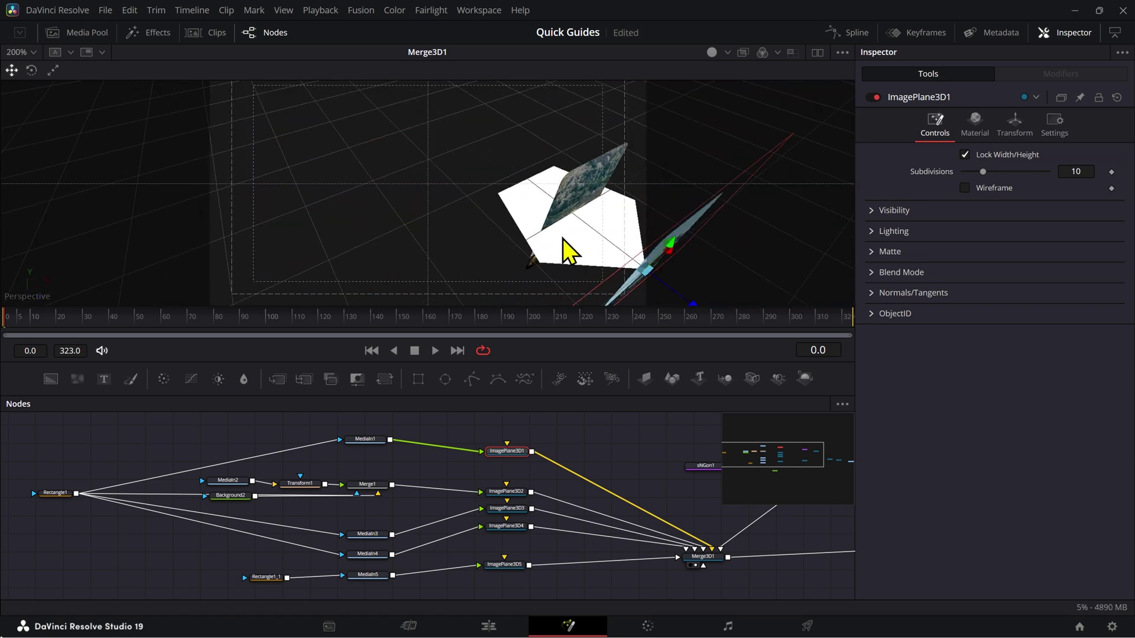
{"action": "scroll", "coordinate": [565, 252], "scroll_direction": "down", "scroll_amount": 2}
{"action": "left_click_drag", "start_coordinate": [564, 251], "coordinate": [544, 228]}
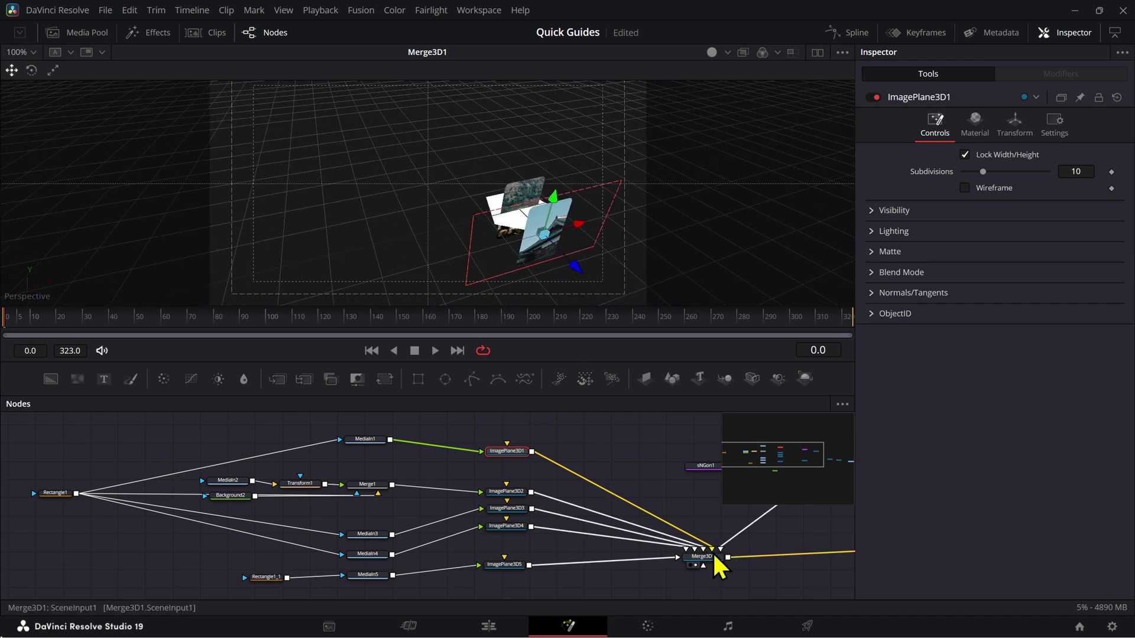
Adjust Extrude3D1's uniform scale, and fine-tune ImagePlane3D1's Z position against the pentagon's front corner
{"action": "left_click_drag", "start_coordinate": [717, 562], "coordinate": [546, 529]}
{"action": "left_click", "coordinate": [636, 492]}
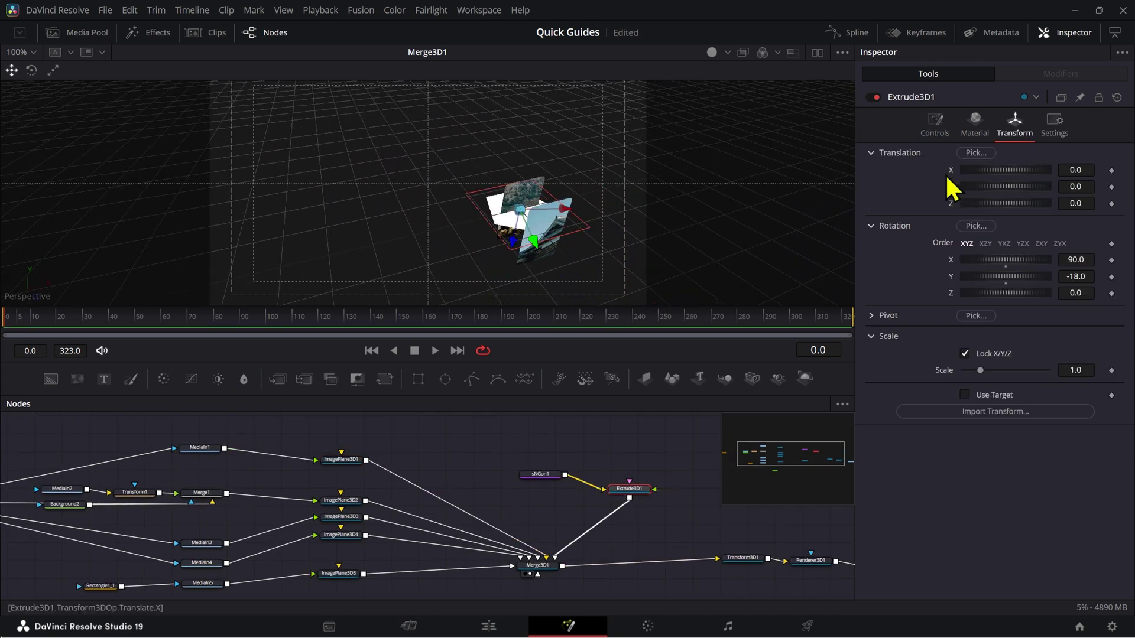
{"action": "left_click", "coordinate": [1076, 370]}
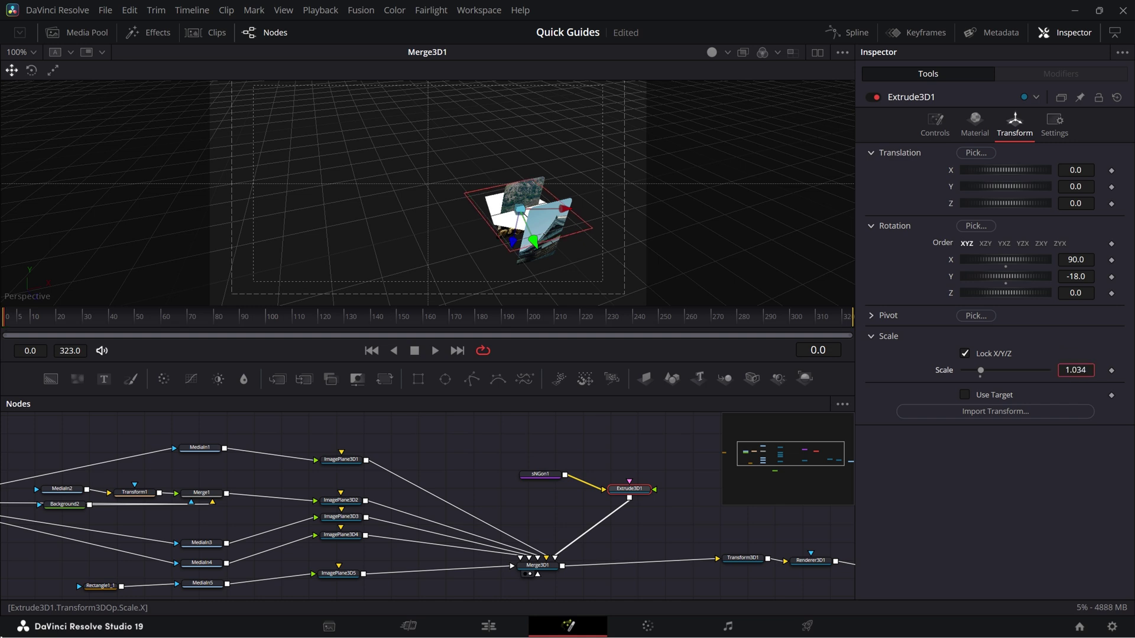
{"action": "mouse_move", "coordinate": [1076, 370]}
{"action": "left_mouse_down"}
{"action": "mouse_move", "coordinate": [1109, 370]}
{"action": "mouse_move", "coordinate": [1098, 370]}
{"action": "left_mouse_up"}
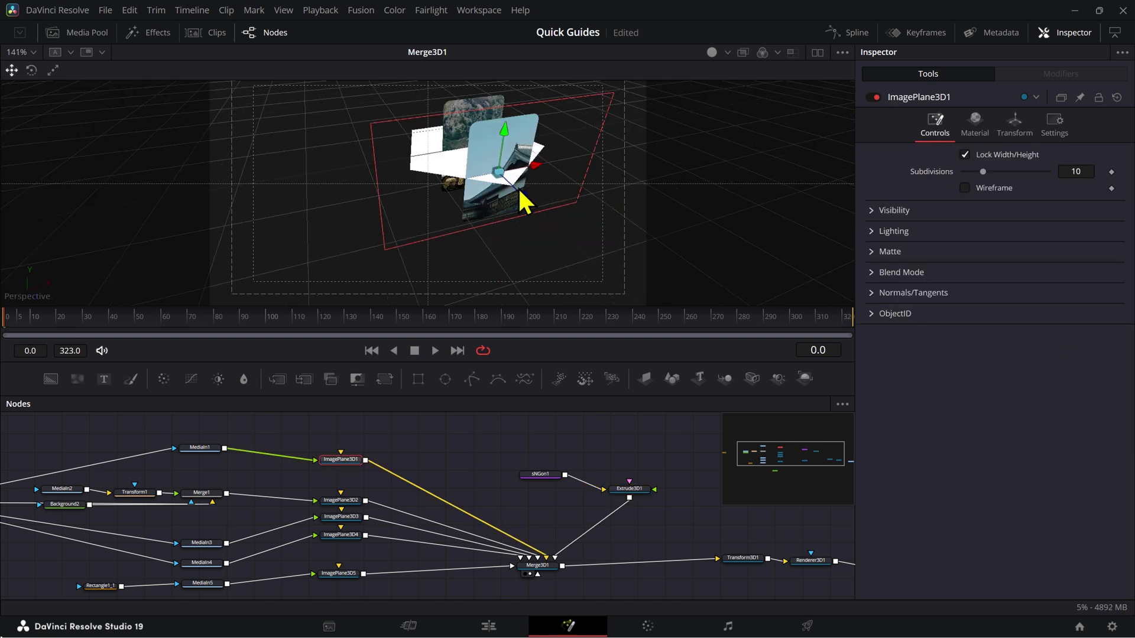
{"action": "left_click", "coordinate": [525, 201]}
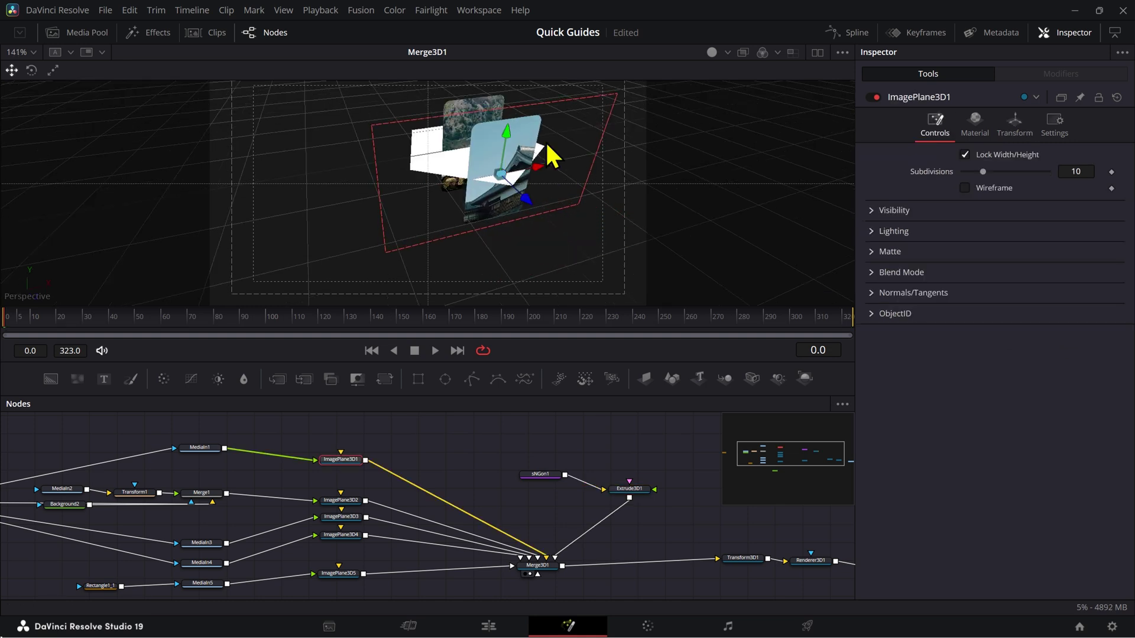
{"action": "scroll", "coordinate": [548, 152], "scroll_direction": "up", "scroll_amount": 2}
Move ImagePlane3D2 along negative X and forward along Z to the pentagon's front-left corner
{"action": "left_click", "coordinate": [341, 500]}
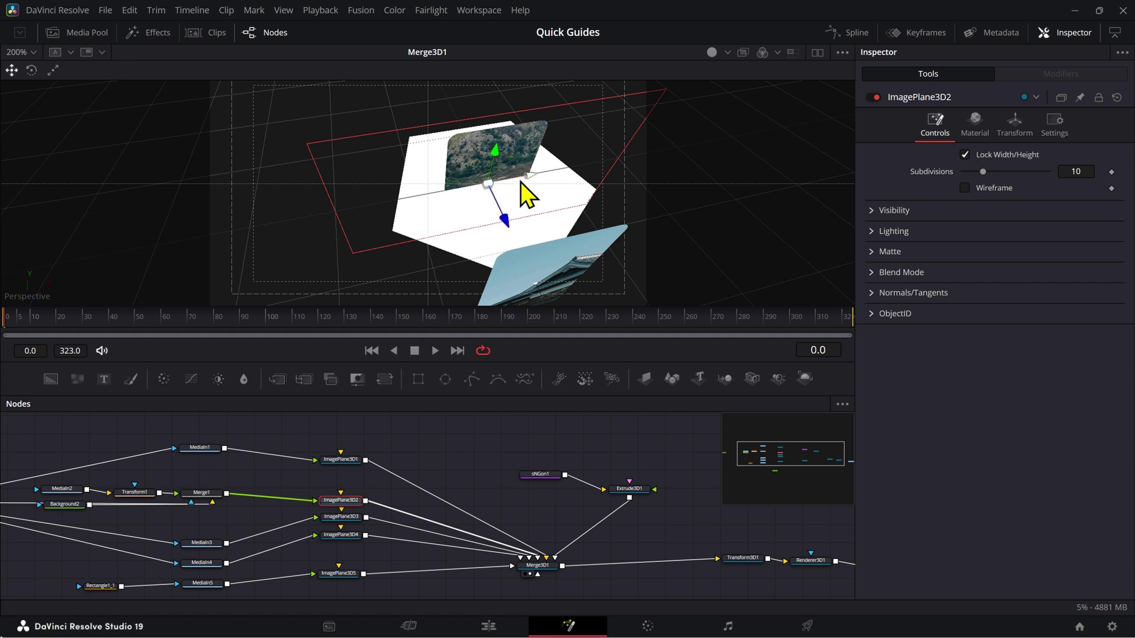
{"action": "left_click_drag", "start_coordinate": [520, 181], "coordinate": [434, 208]}
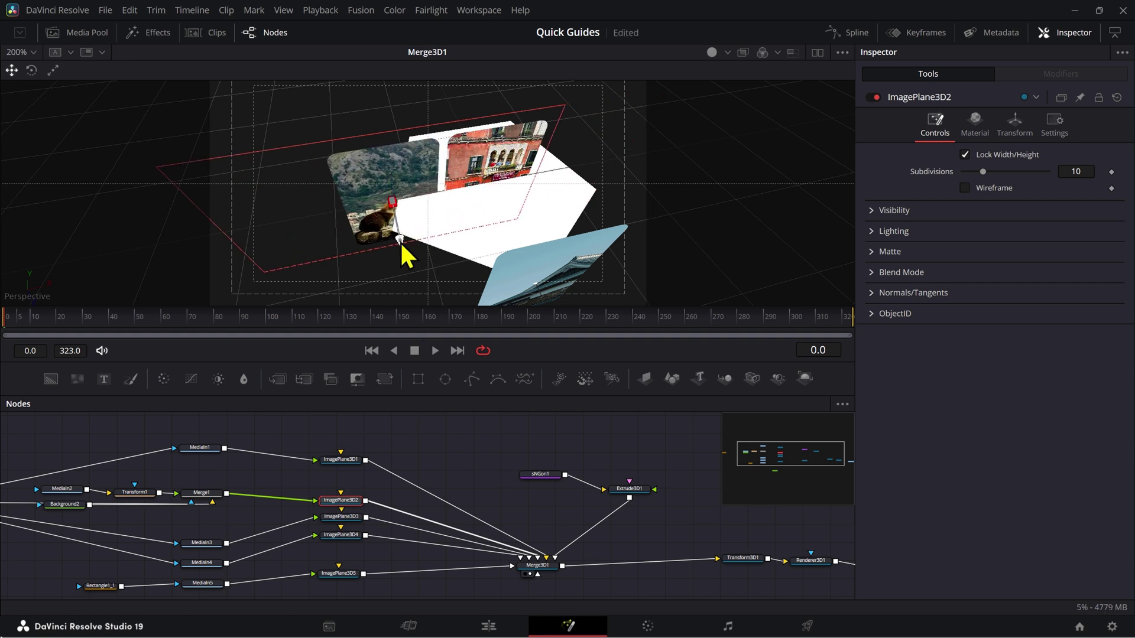
{"action": "scroll", "coordinate": [408, 253], "scroll_direction": "up", "scroll_amount": 2}
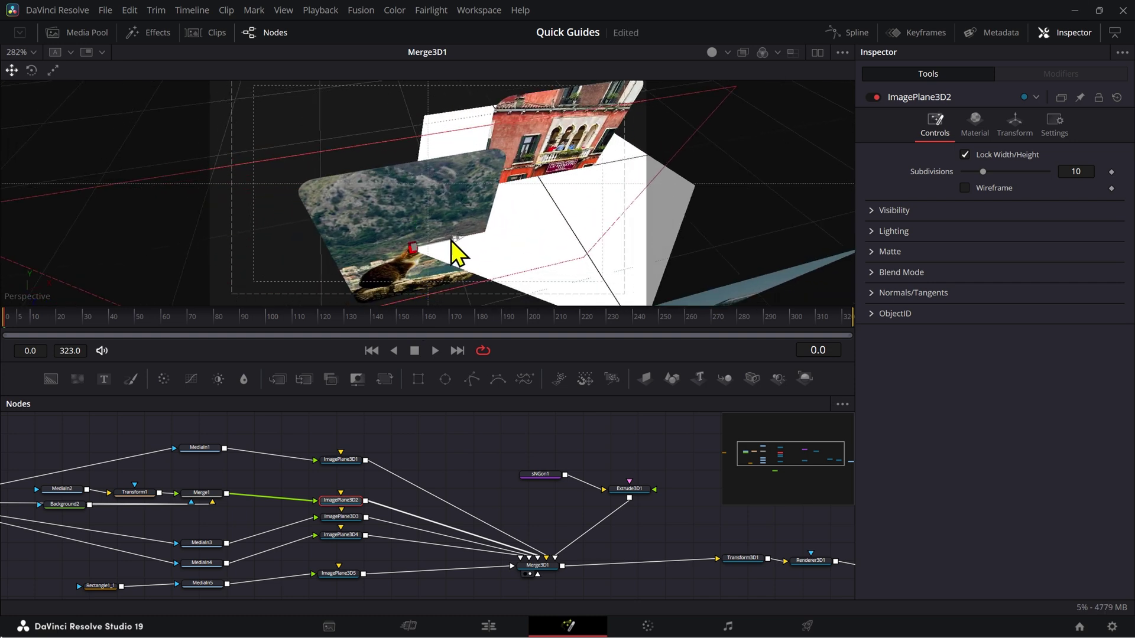
{"action": "left_click_drag", "start_coordinate": [451, 240], "coordinate": [577, 234]}
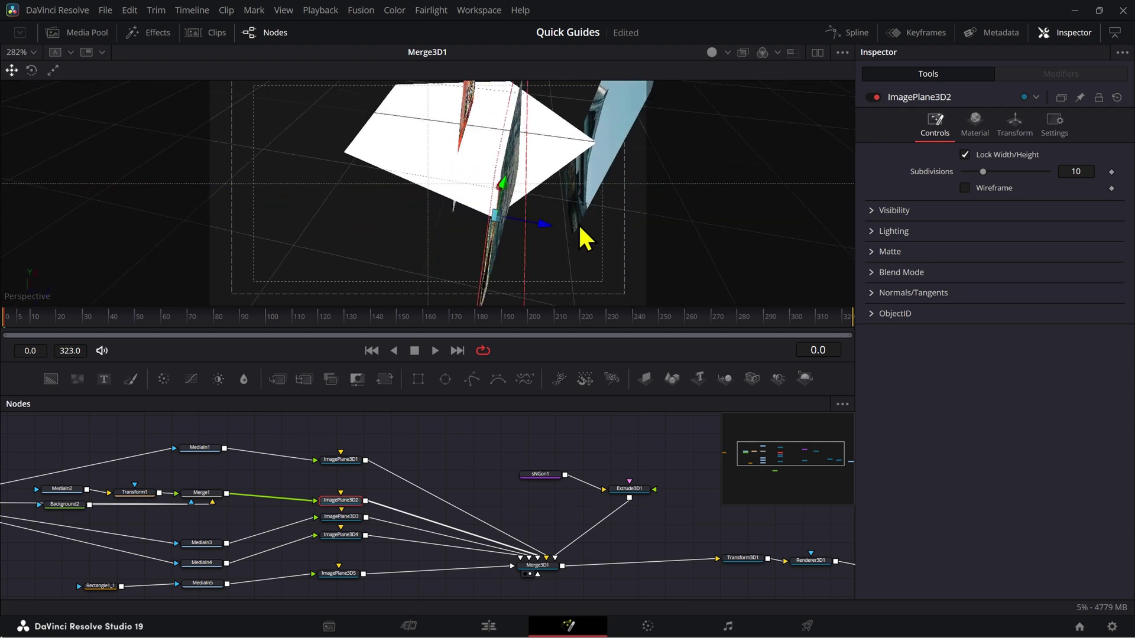
Move ImagePlane3D3 back along Z and along negative X until its centre meets the pentagon's rear-left corner
{"action": "left_click", "coordinate": [352, 519]}
{"action": "left_click_drag", "start_coordinate": [437, 248], "coordinate": [401, 215]}
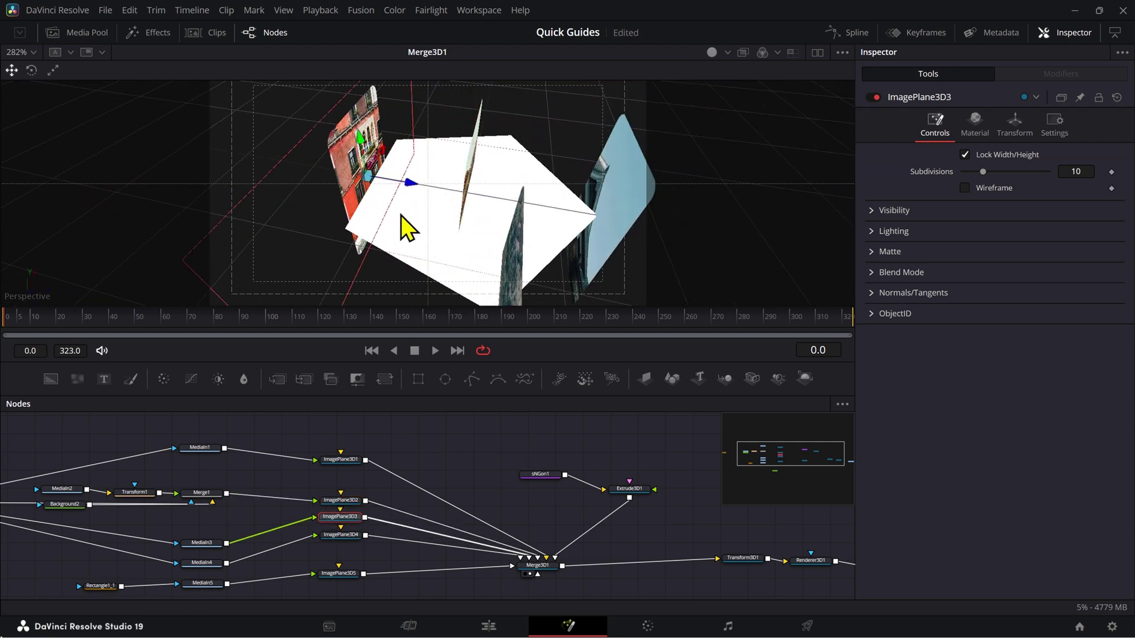
{"action": "left_click_drag", "start_coordinate": [383, 161], "coordinate": [442, 186]}
{"action": "scroll", "coordinate": [442, 186], "scroll_direction": "up", "scroll_amount": 5}
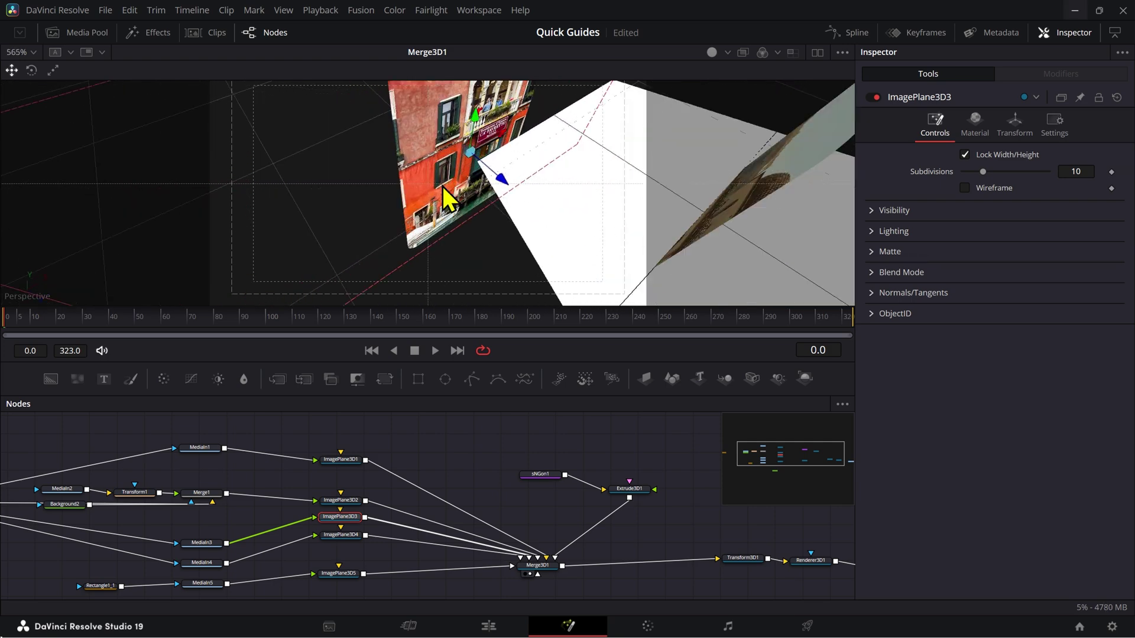
{"action": "mouse_move", "coordinate": [529, 157]}
{"action": "left_mouse_down"}
{"action": "mouse_move", "coordinate": [540, 173]}
{"action": "mouse_move", "coordinate": [535, 140]}
{"action": "left_mouse_up"}
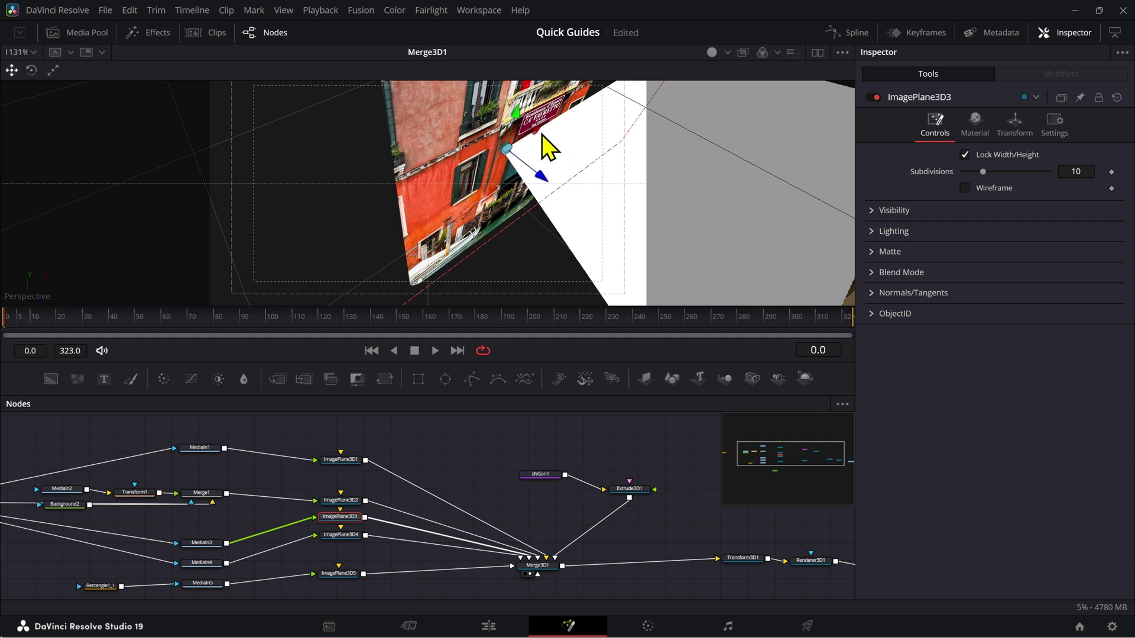
{"action": "left_click_drag", "start_coordinate": [535, 132], "coordinate": [466, 241]}
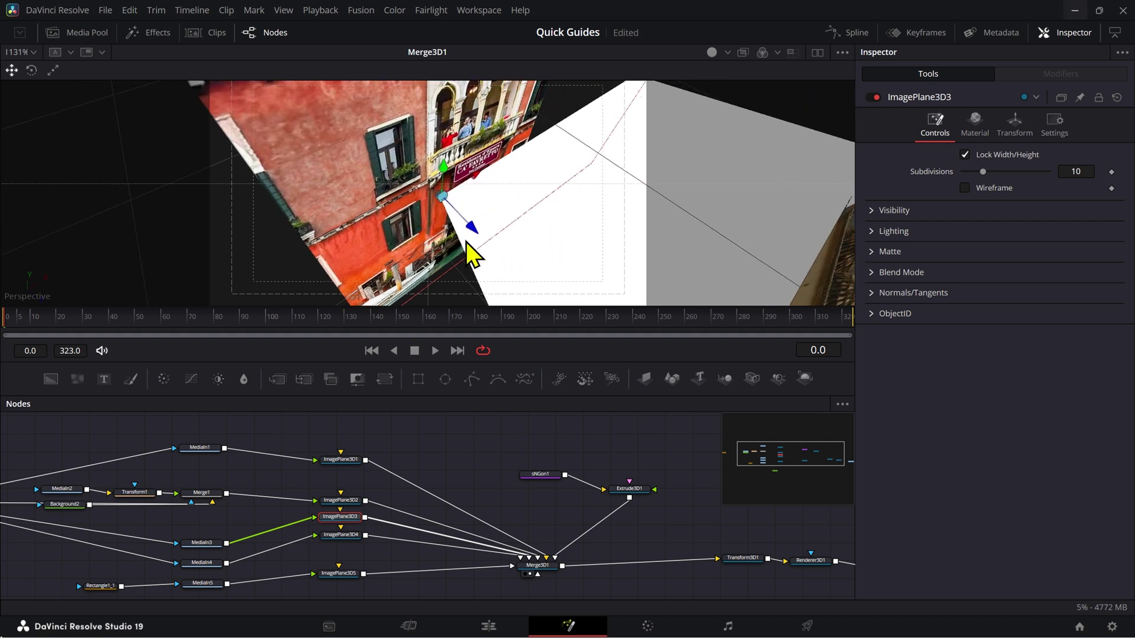
Move ImagePlane3D4 back along Z and match its Z translation to ImagePlane3D3's value of -0.28905
{"action": "scroll", "coordinate": [473, 254], "scroll_direction": "down", "scroll_amount": 3}
{"action": "left_click", "coordinate": [350, 536]}
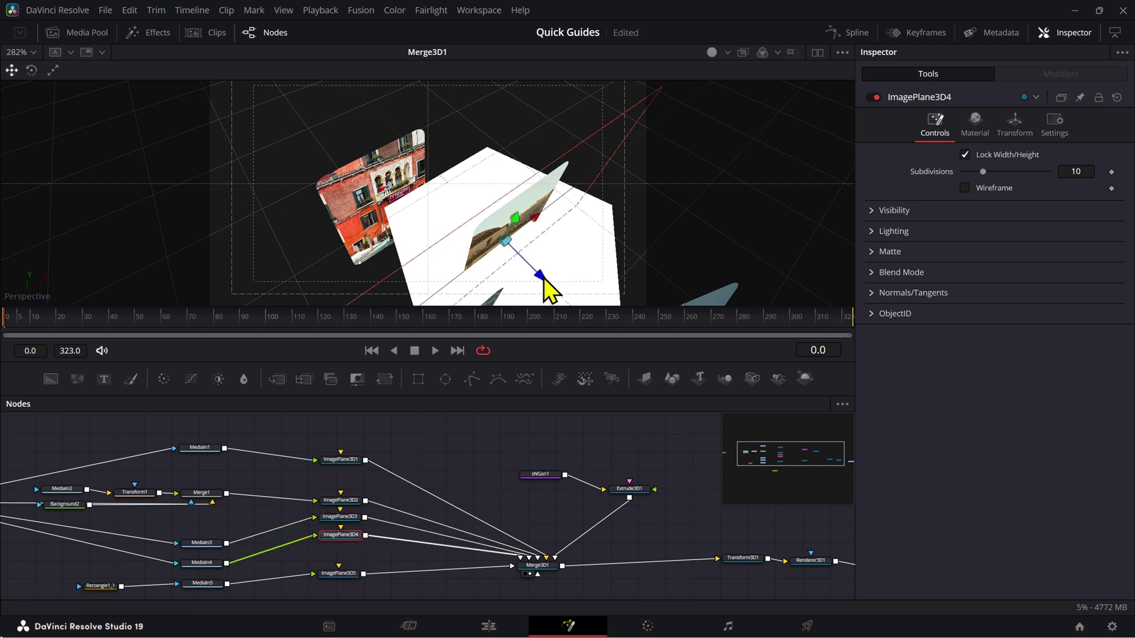
{"action": "left_click_drag", "start_coordinate": [544, 279], "coordinate": [457, 233]}
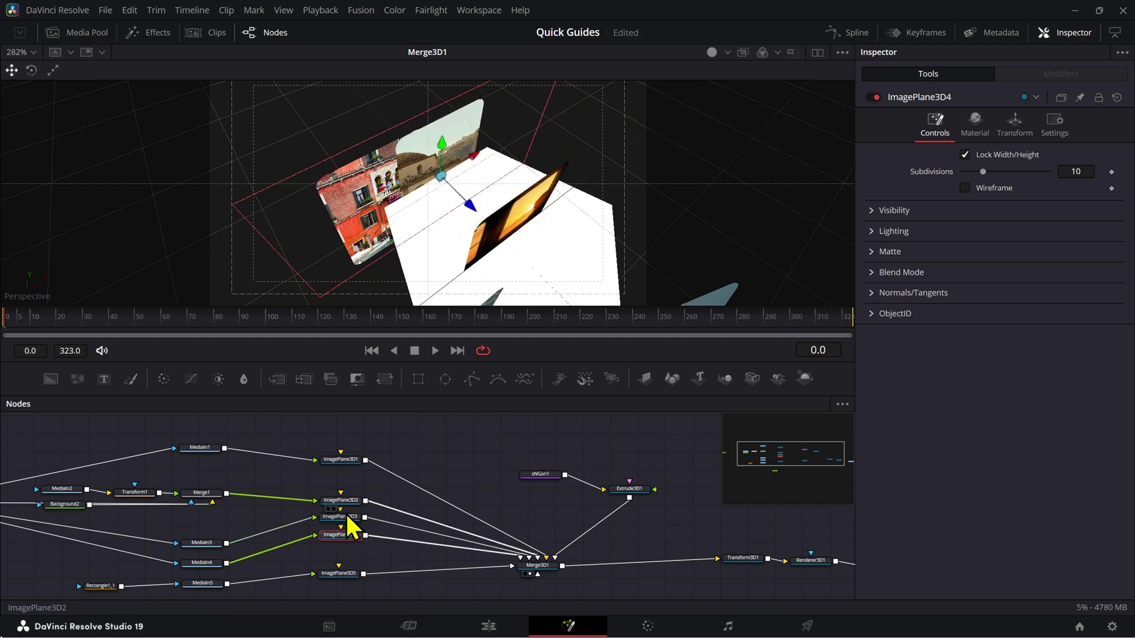
{"action": "left_click", "coordinate": [345, 501]}
{"action": "left_click", "coordinate": [357, 518]}
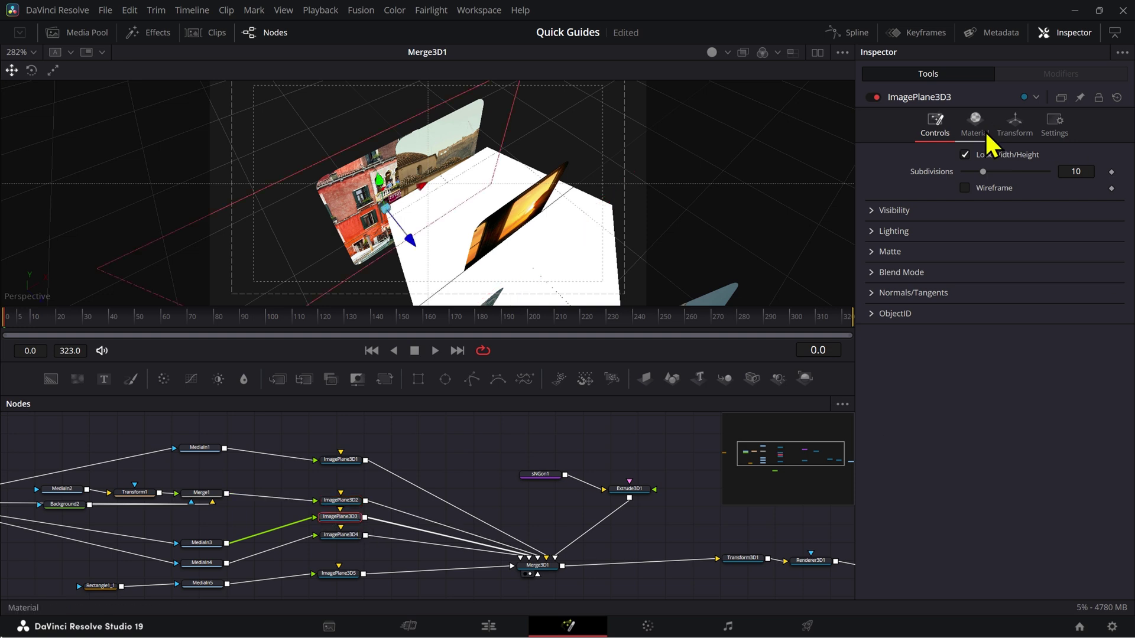
{"action": "left_click", "coordinate": [1015, 124]}
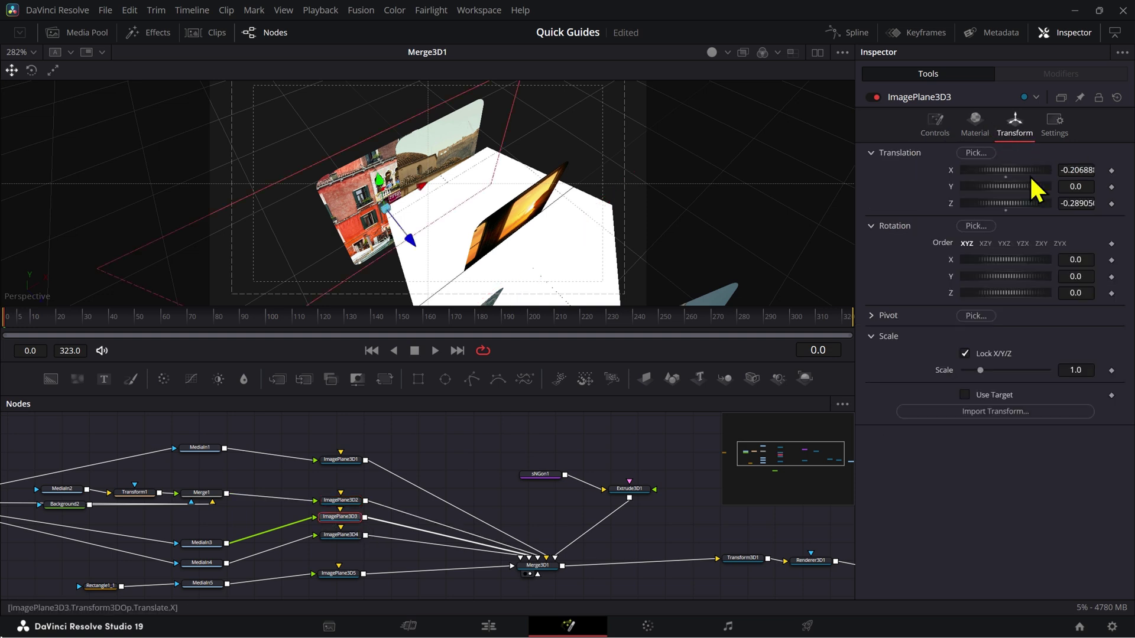
{"action": "left_click", "coordinate": [358, 535]}
{"action": "left_click", "coordinate": [1014, 127]}
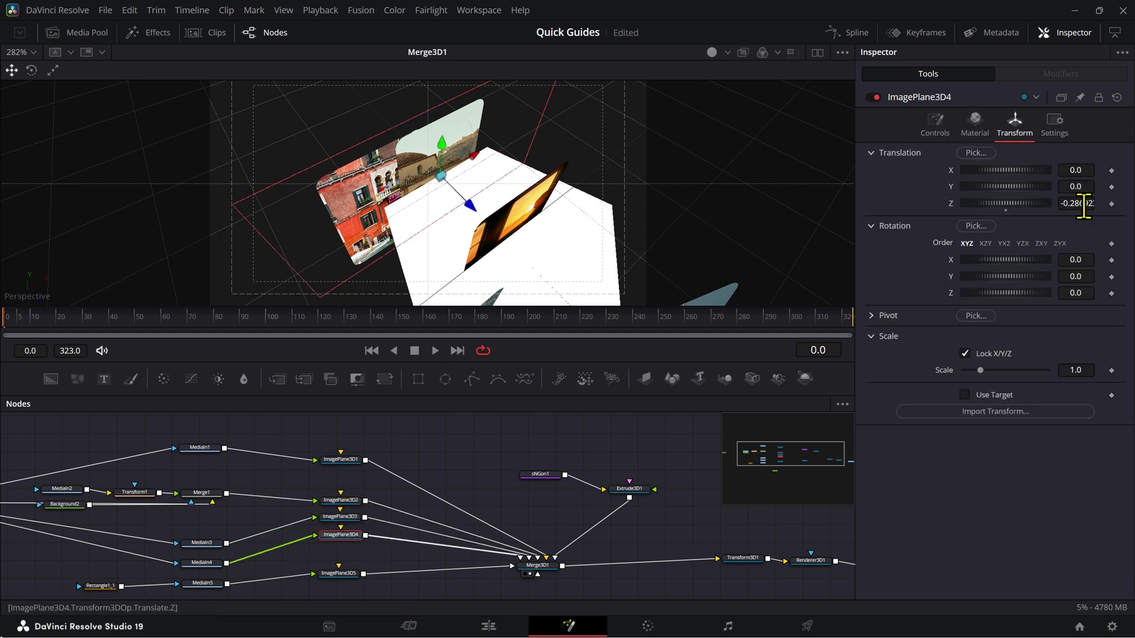
Shift ImagePlane3D4 to the pentagon's rear-right corner by giving it ImagePlane3D3's X translation with a positive sign, 0.206888
{"action": "left_click_drag", "start_coordinate": [475, 168], "coordinate": [537, 153]}
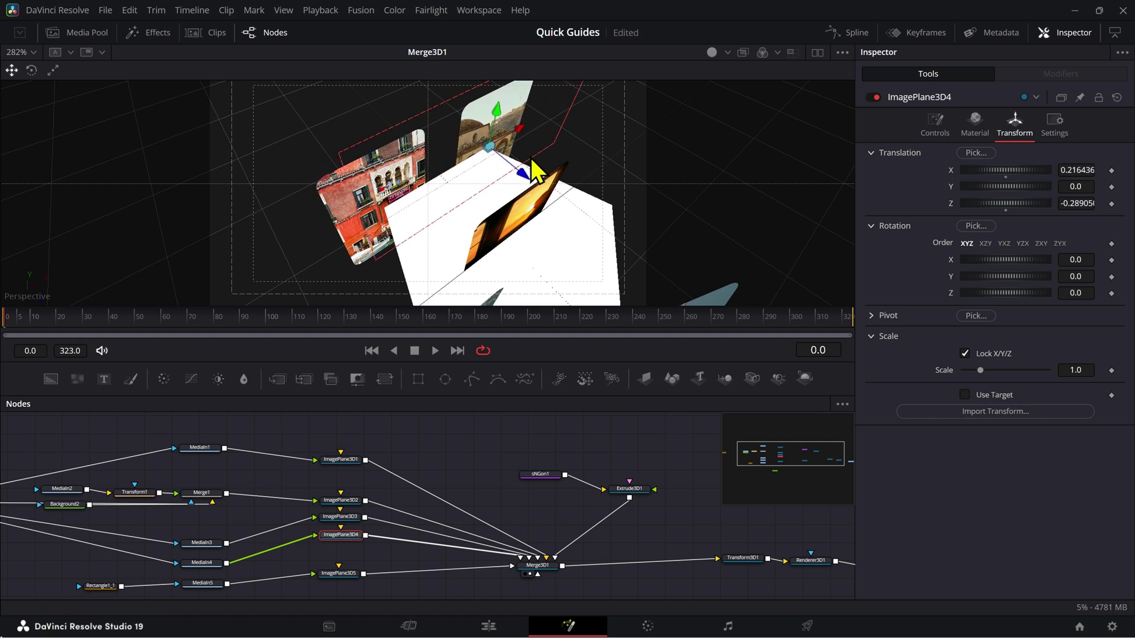
{"action": "left_click", "coordinate": [340, 517]}
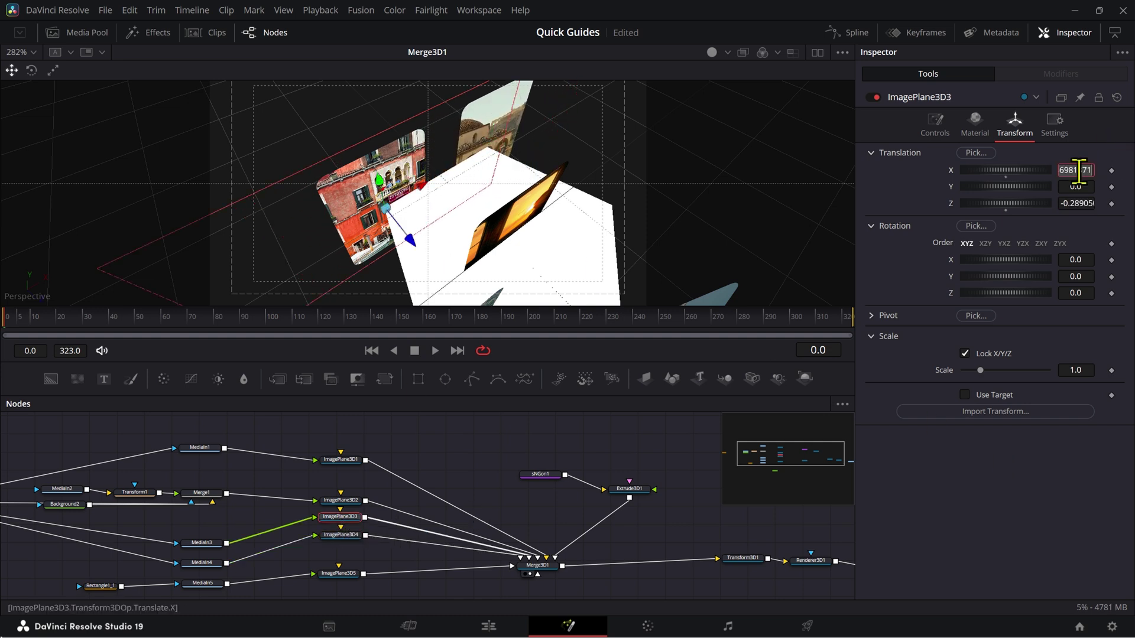
{"action": "left_click", "coordinate": [354, 535]}
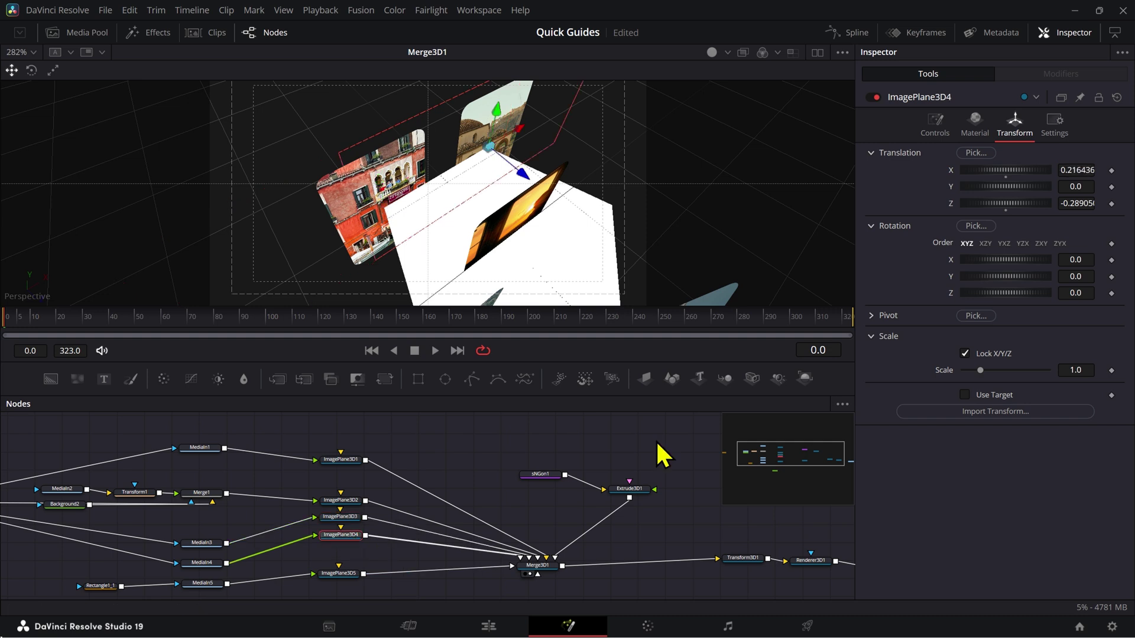
{"action": "double_click", "coordinate": [1091, 170]}
{"action": "type", "text": "-0.206388"}
{"action": "key", "text": "Return"}
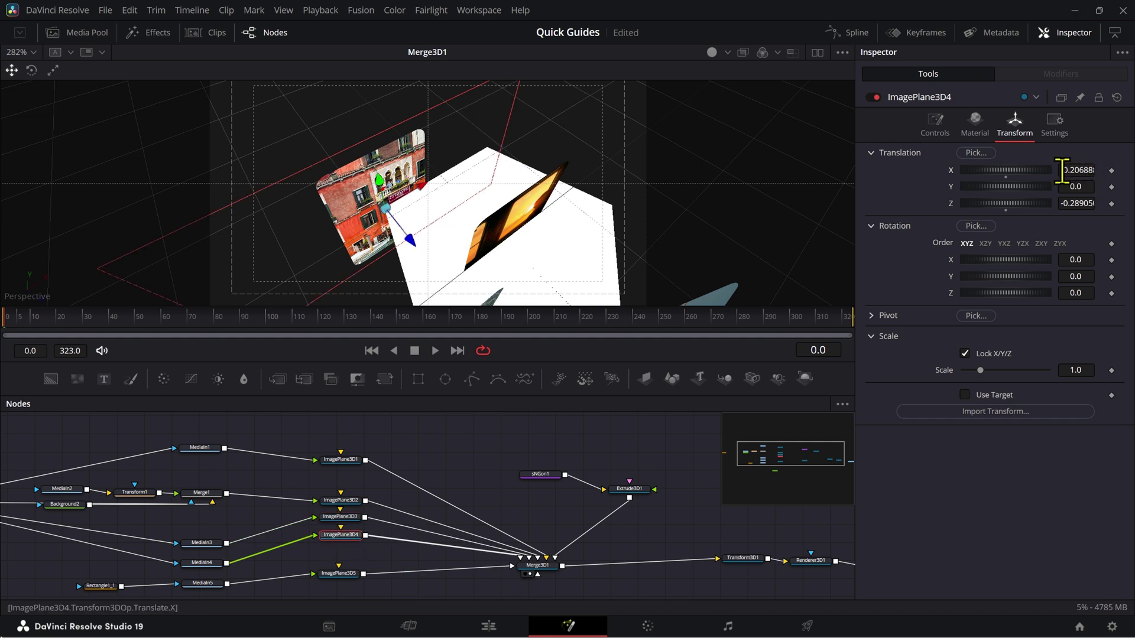
{"action": "left_click_drag", "start_coordinate": [1062, 170], "coordinate": [1052, 190]}
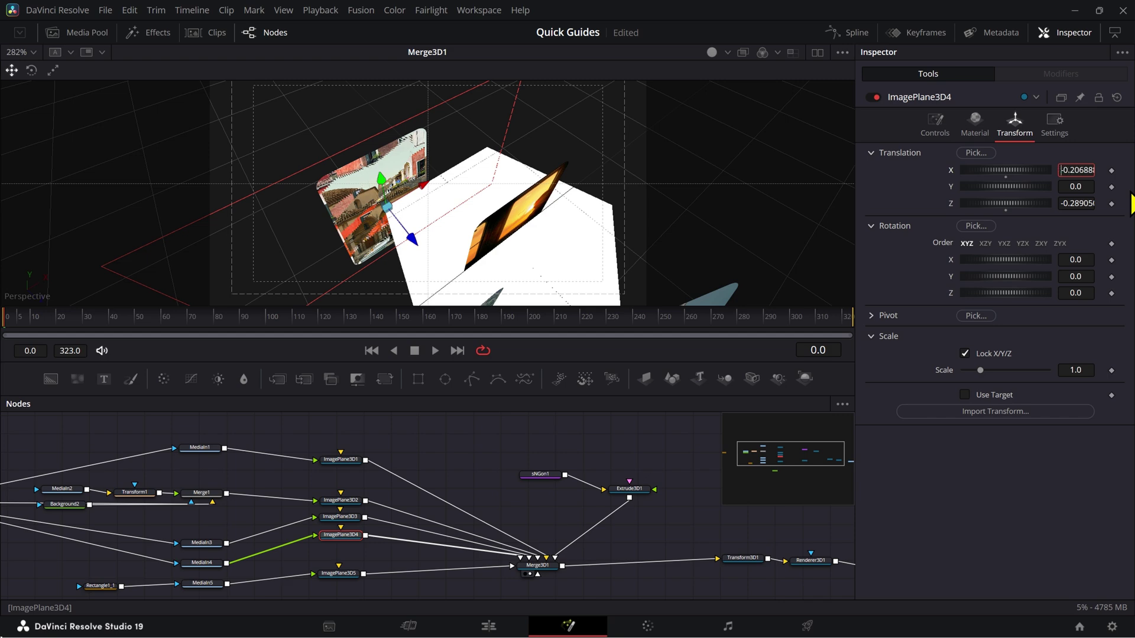
{"action": "key", "text": "Tab"}
Copy ImagePlane3D2's Z translation to ImagePlane3D5, setting its Z to 0.113831
{"action": "left_click_drag", "start_coordinate": [696, 174], "coordinate": [697, 59]}
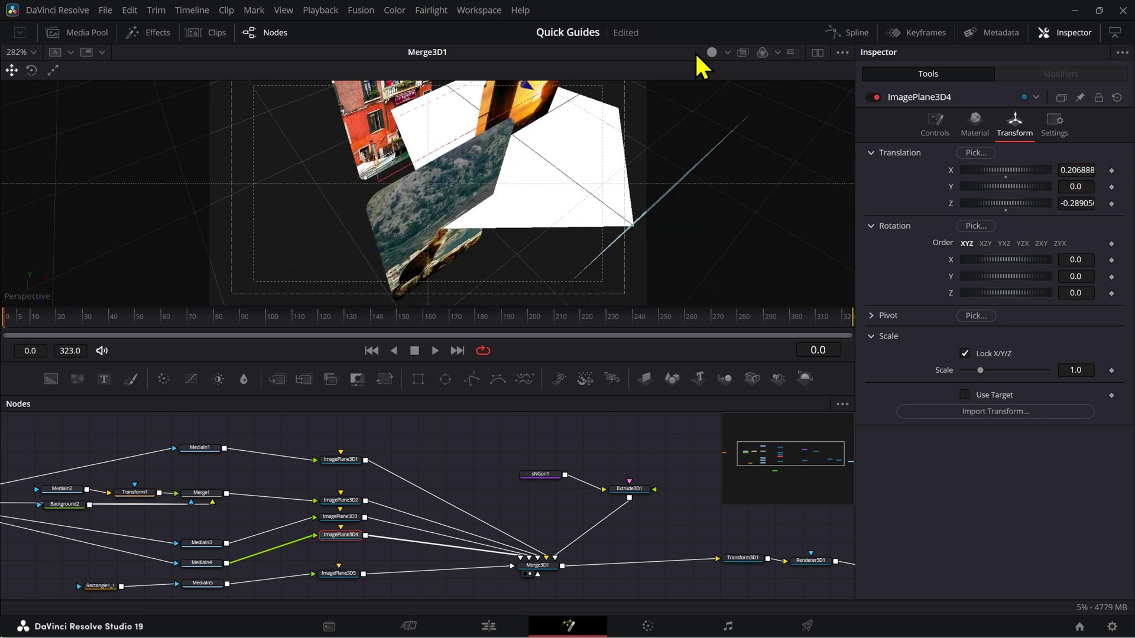
{"action": "left_click_drag", "start_coordinate": [591, 222], "coordinate": [564, 253]}
{"action": "left_click", "coordinate": [341, 500]}
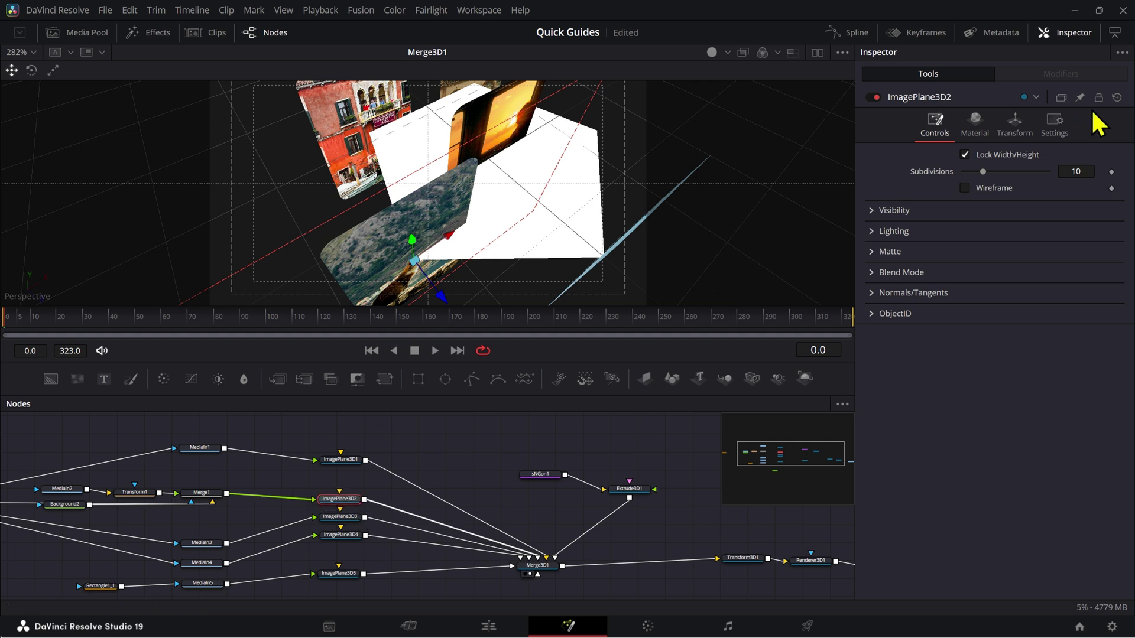
{"action": "left_click", "coordinate": [975, 125]}
{"action": "left_click", "coordinate": [1015, 124]}
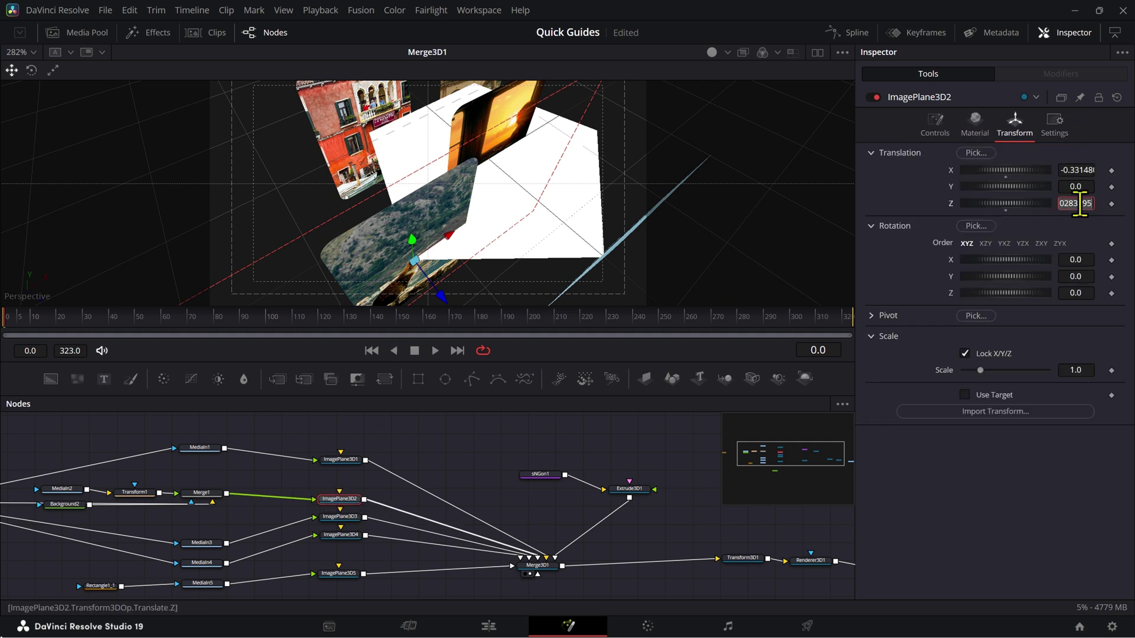
{"action": "left_click", "coordinate": [346, 574]}
{"action": "left_click", "coordinate": [1010, 122]}
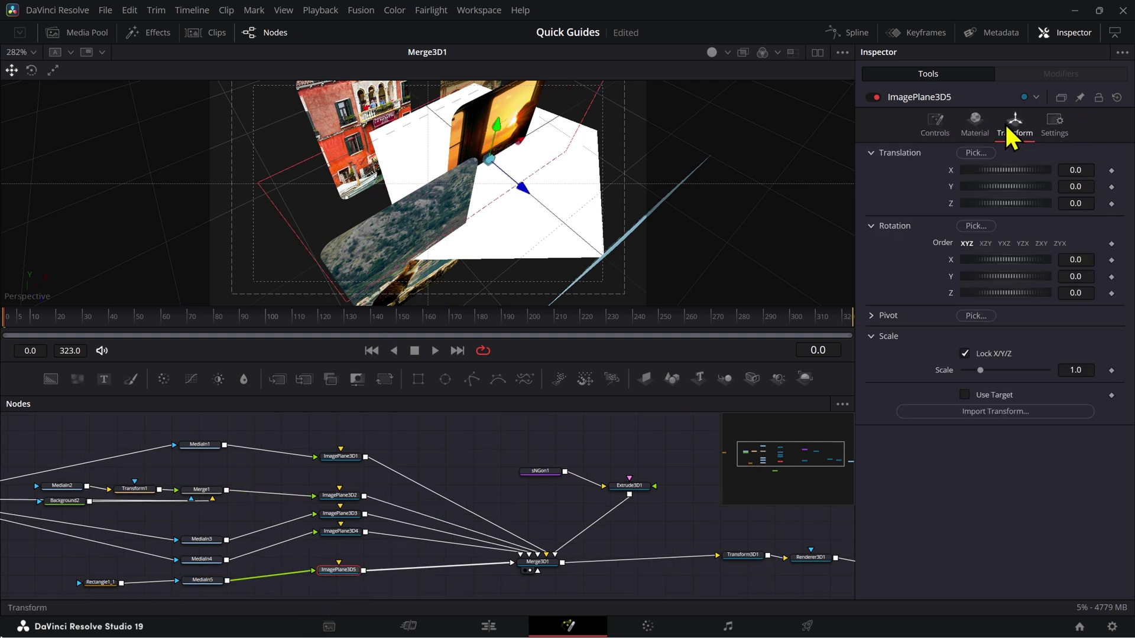
{"action": "type", "text": "0.113831"}
{"action": "key", "text": "Return"}
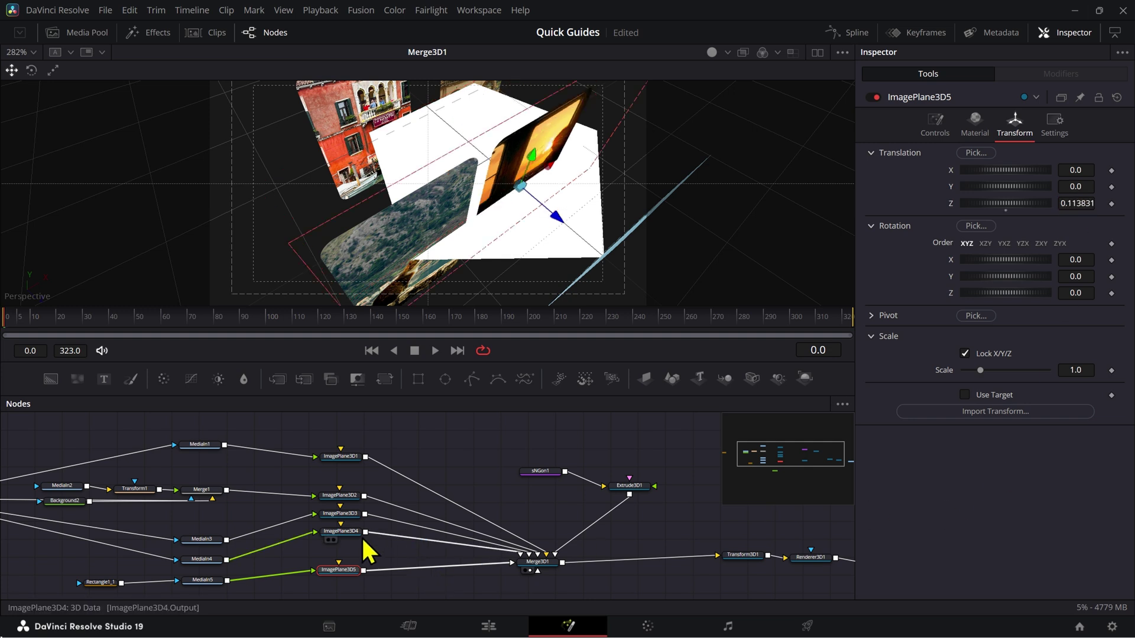
Shift ImagePlane3D5 along positive X by giving it ImagePlane3D2's X translation with a positive sign, 0.331480
{"action": "left_click", "coordinate": [349, 496]}
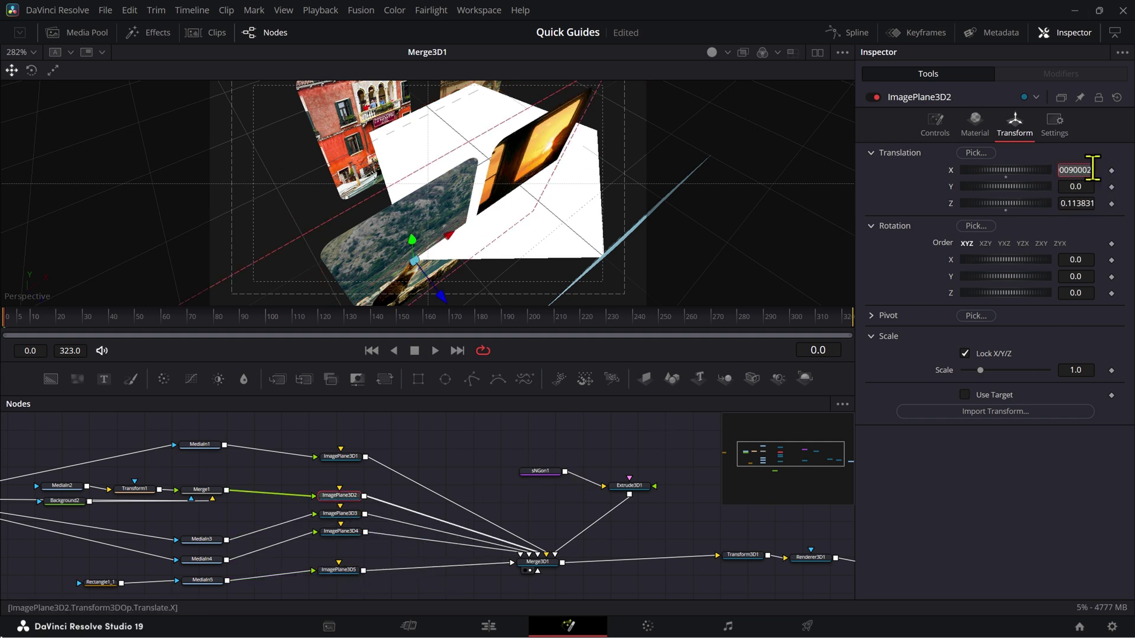
{"action": "key", "text": "Home"}
{"action": "key", "text": "Delete"}
{"action": "key", "text": "Tab"}
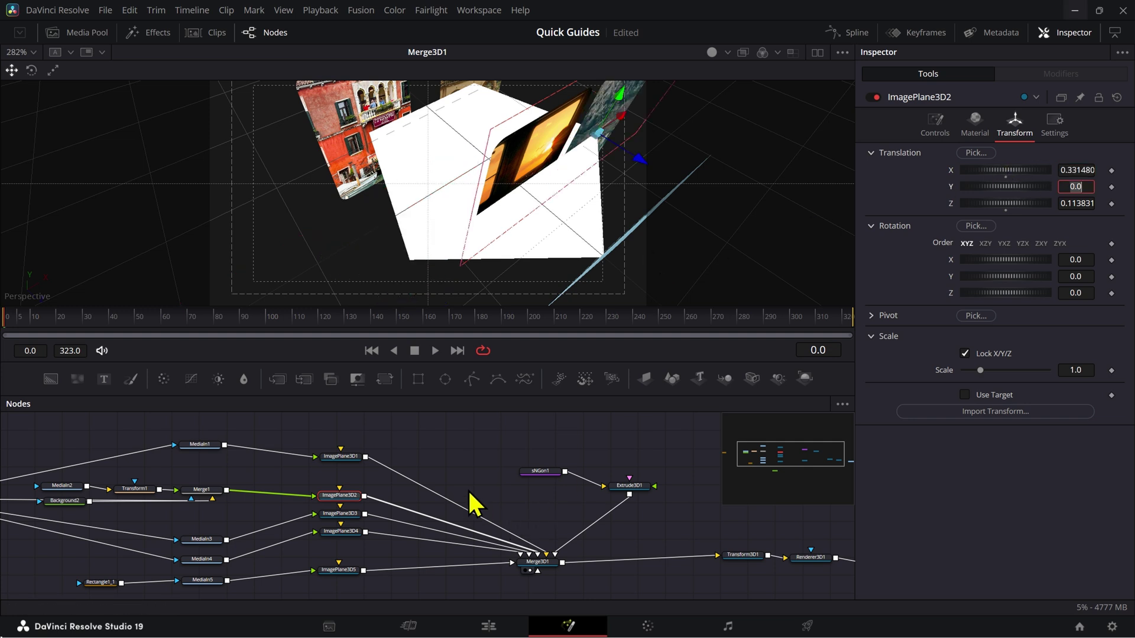
{"action": "key", "text": "Return"}
{"action": "left_click", "coordinate": [343, 570]}
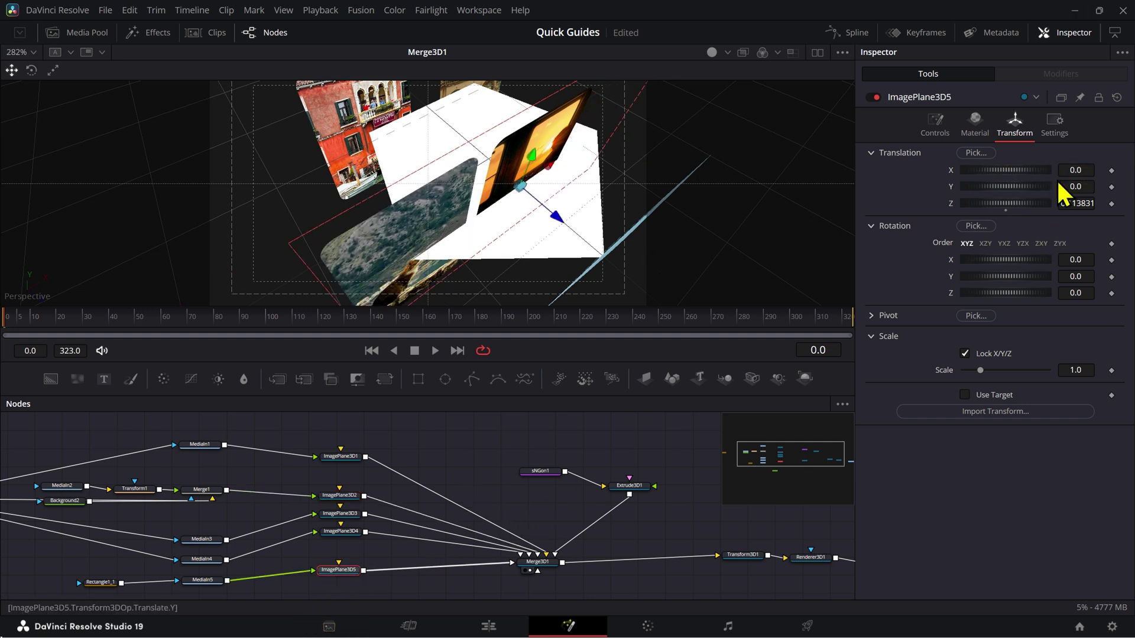
{"action": "left_click_drag", "start_coordinate": [1062, 174], "coordinate": [975, 179]}
{"action": "type", "text": "-"}
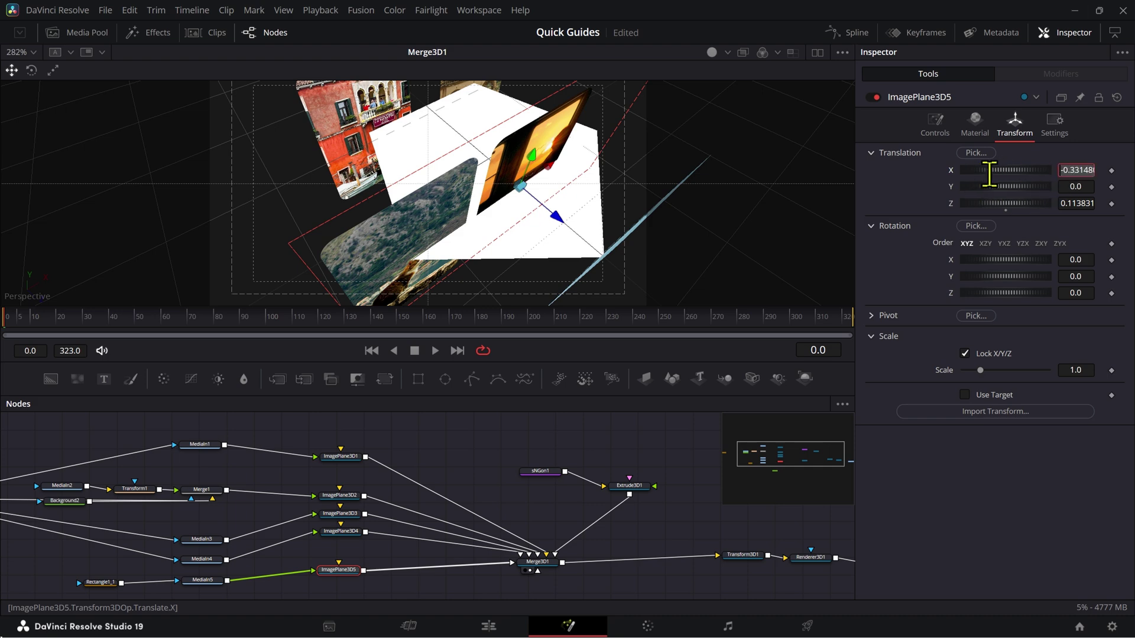
{"action": "key", "text": "Left"}
{"action": "key", "text": "Delete"}
{"action": "key", "text": "Tab"}
Disconnect the Extrude3D1 pentagon guide from Merge3D1 so only the five image planes remain in the scene
{"action": "left_click", "coordinate": [680, 184]}
{"action": "left_click_drag", "start_coordinate": [762, 194], "coordinate": [619, 295]}
{"action": "scroll", "coordinate": [707, 160], "scroll_direction": "down", "scroll_amount": 2}
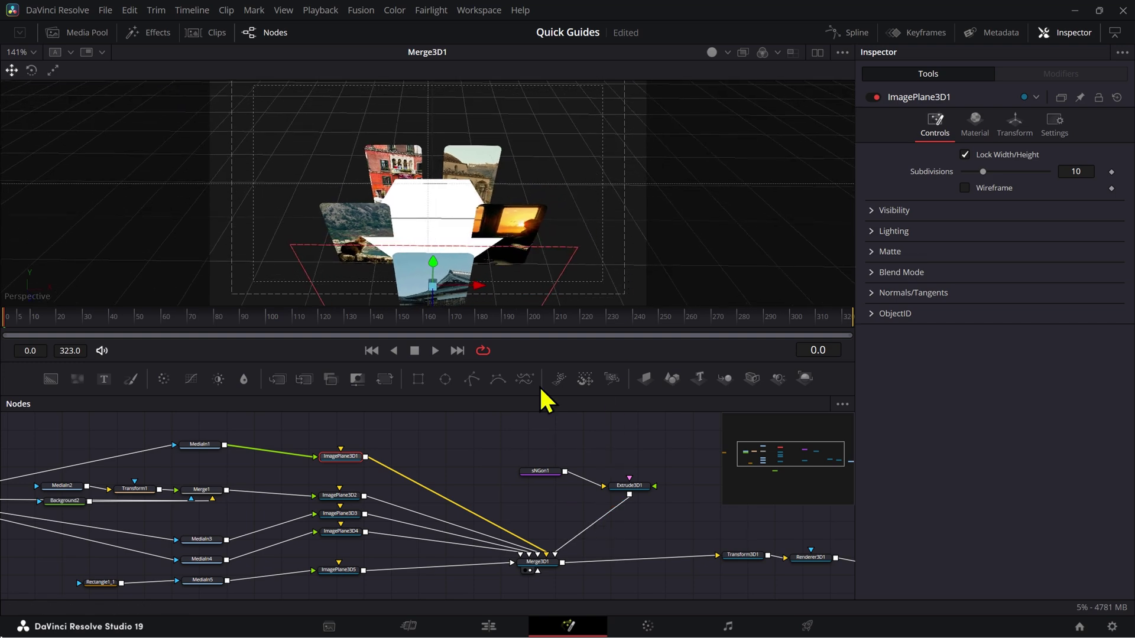
{"action": "scroll", "coordinate": [495, 238], "scroll_direction": "down", "scroll_amount": 1}
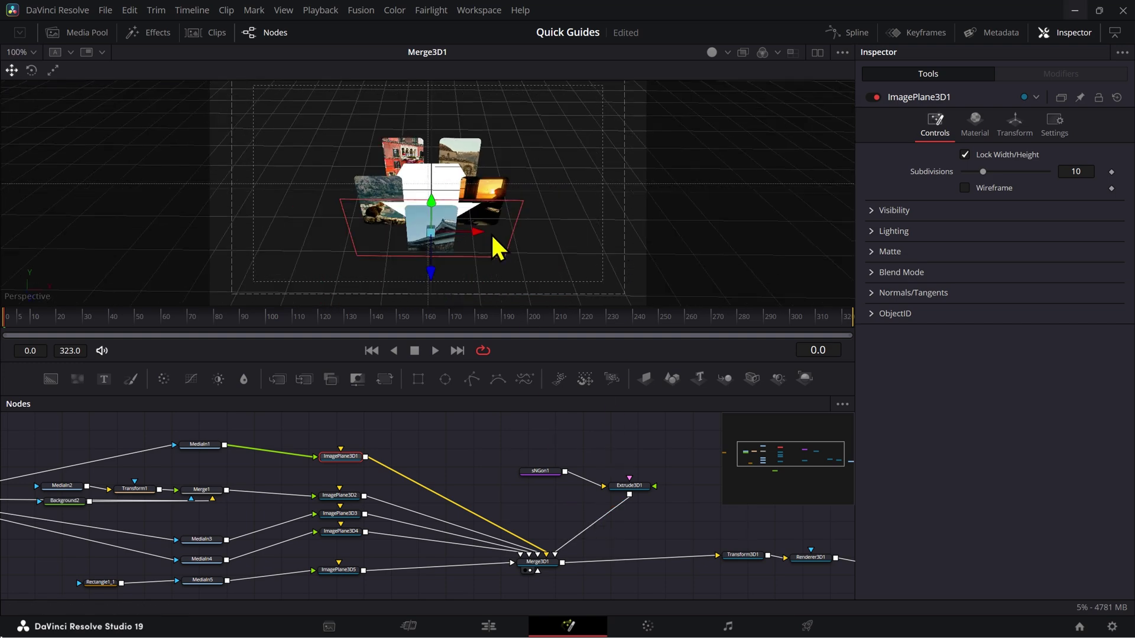
{"action": "left_click", "coordinate": [580, 535]}
{"action": "left_click_drag", "start_coordinate": [475, 175], "coordinate": [519, 267]}
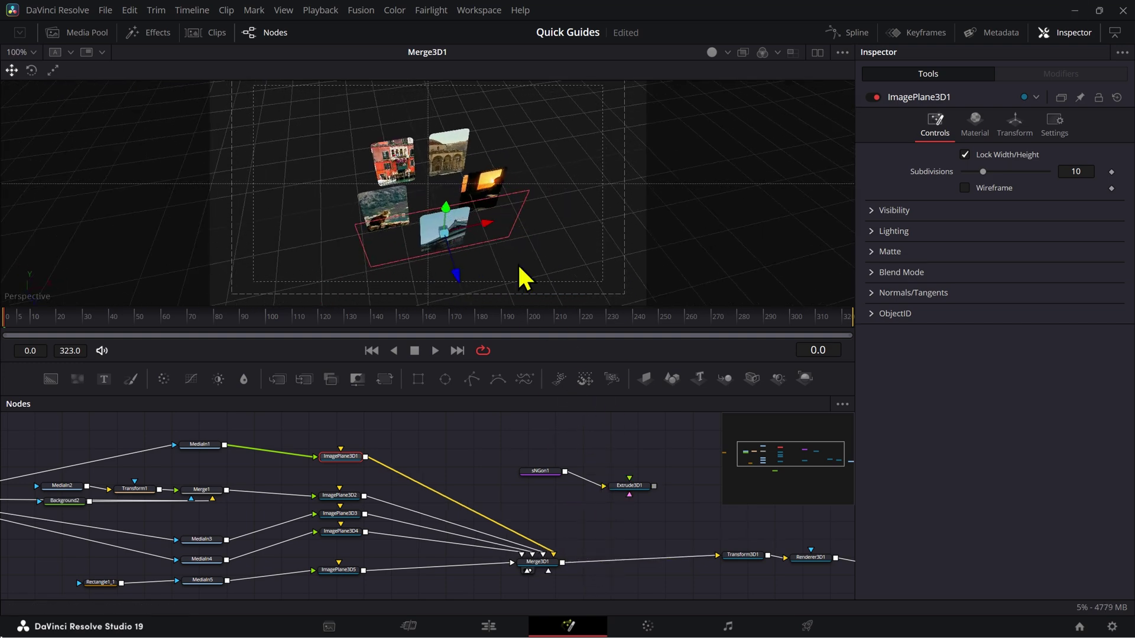
Try out Merge3D1's Y rotation, undo the trial, and keyframe the Y rotation at 0.0 on frame 0
{"action": "left_click", "coordinate": [541, 563]}
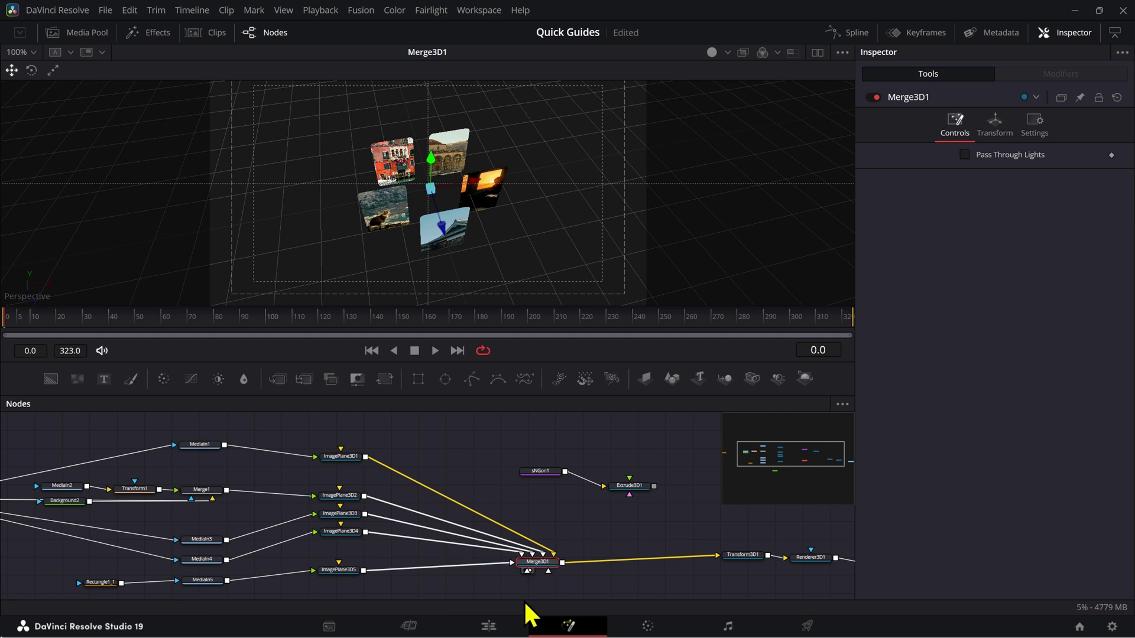
{"action": "left_click", "coordinate": [995, 125]}
{"action": "left_click_drag", "start_coordinate": [1075, 276], "coordinate": [963, 276]}
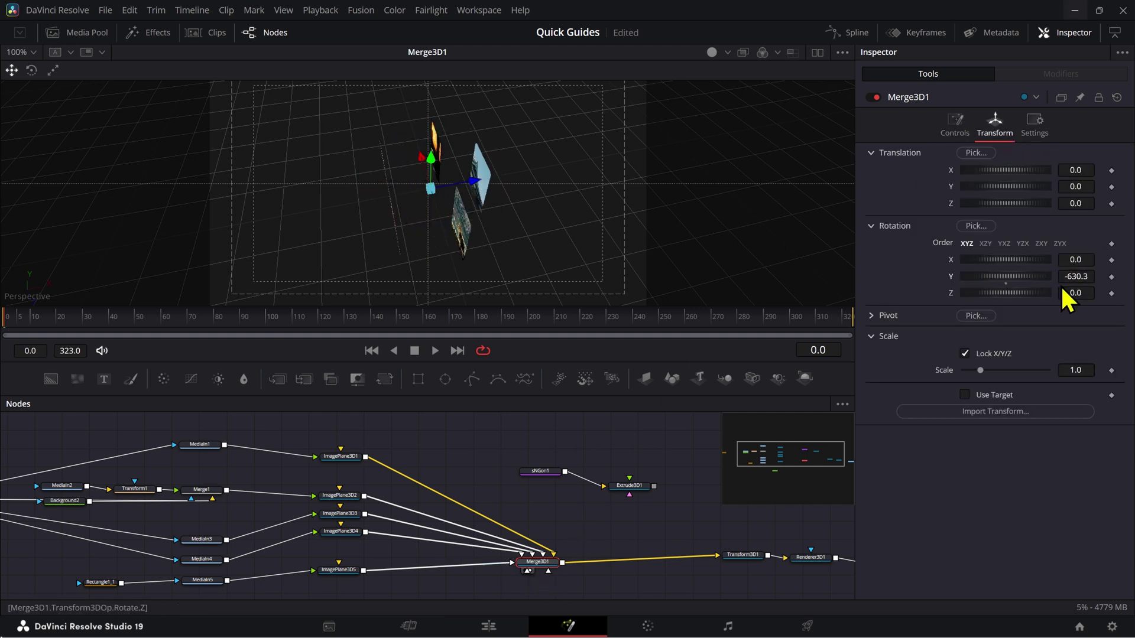
{"action": "key", "text": "ctrl+z"}
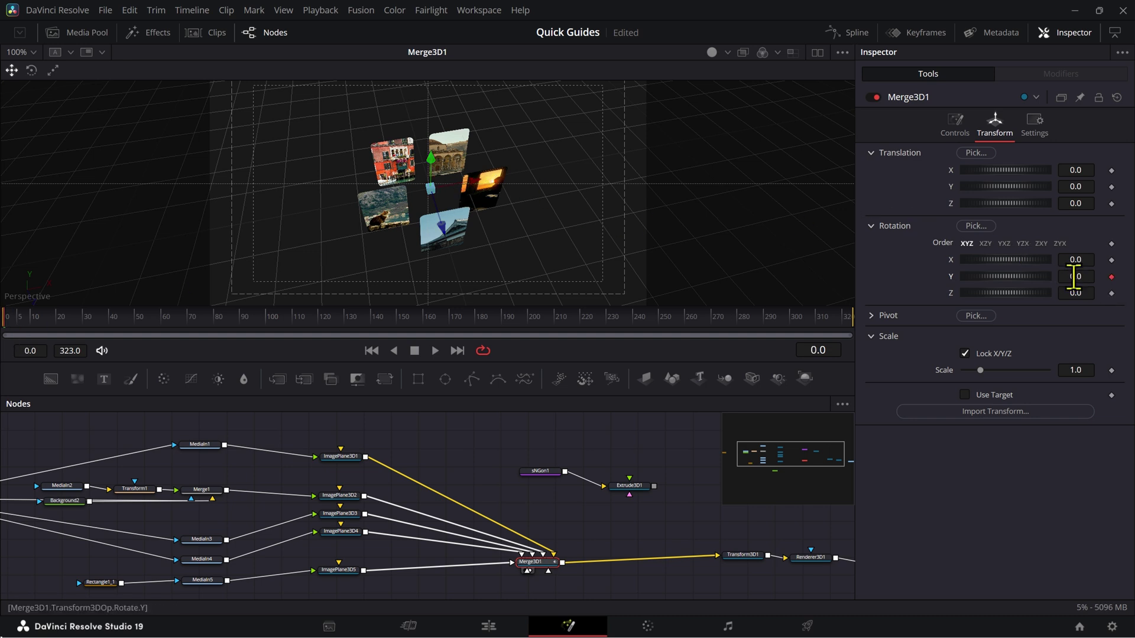
At frame 48, set Merge3D1's Y rotation to -72
{"action": "left_click", "coordinate": [130, 317]}
{"action": "left_click_drag", "start_coordinate": [1090, 279], "coordinate": [1050, 280]}
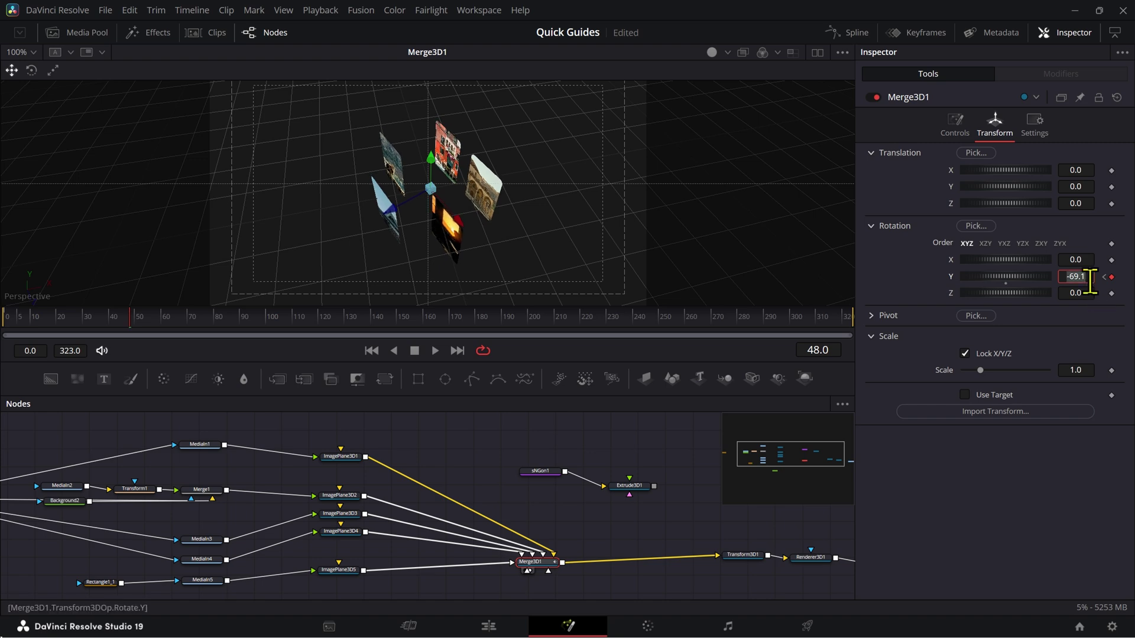
{"action": "type", "text": "-72"}
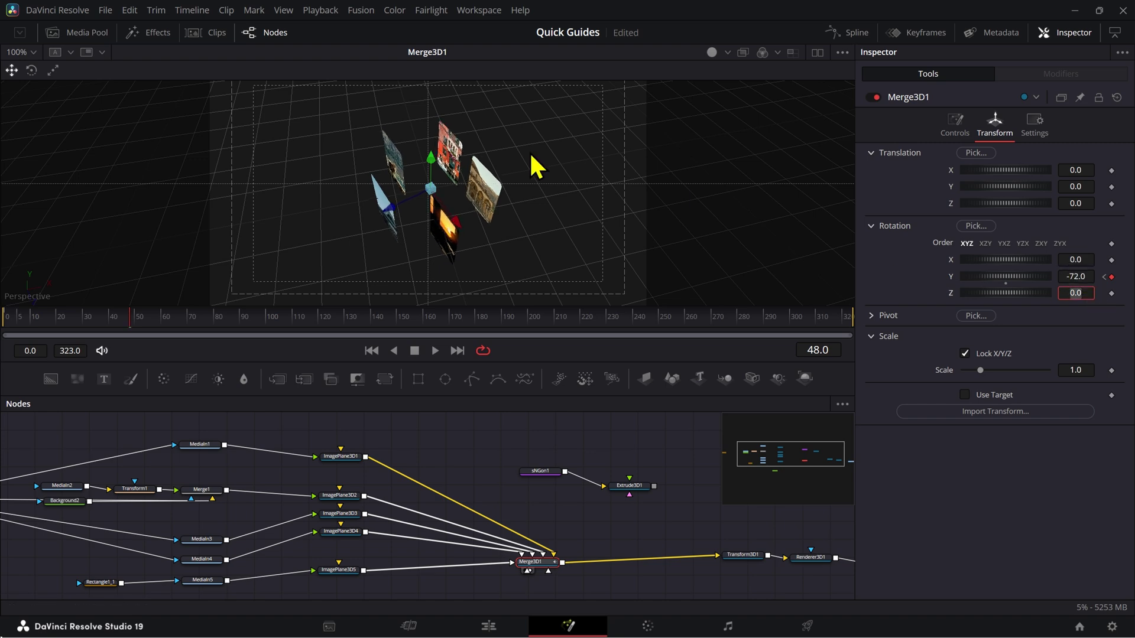
{"action": "key", "text": "Return"}
{"action": "left_click_drag", "start_coordinate": [457, 242], "coordinate": [548, 145]}
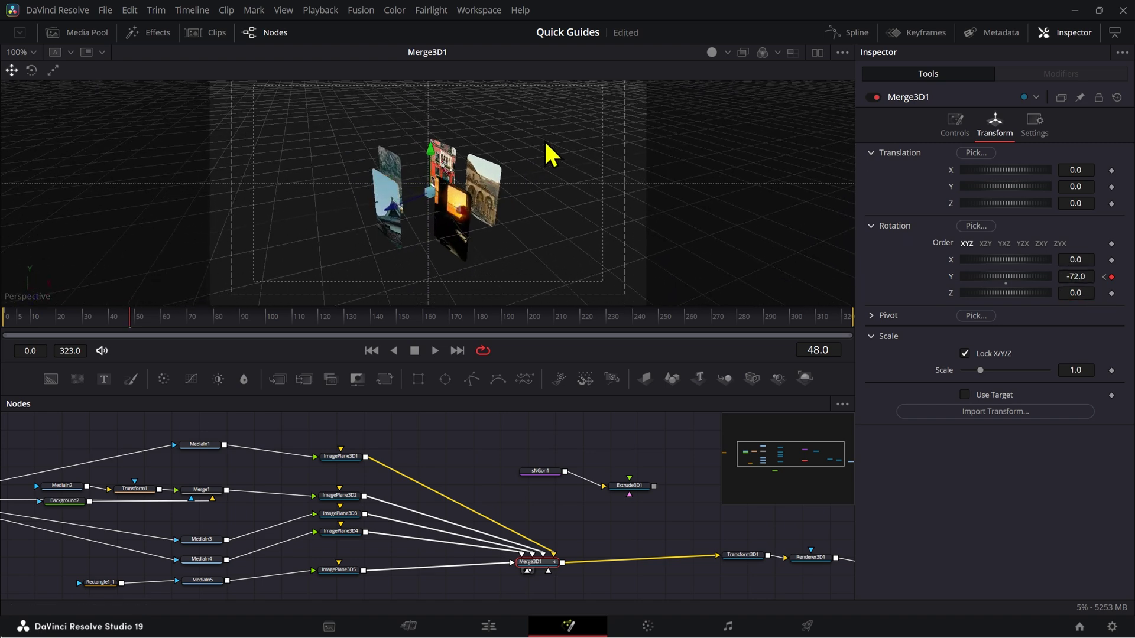
Try a positive 72-degree Y rotation on Merge3D1 at frame 48
{"action": "key", "text": "Tab"}
{"action": "left_click", "coordinate": [1073, 277]}
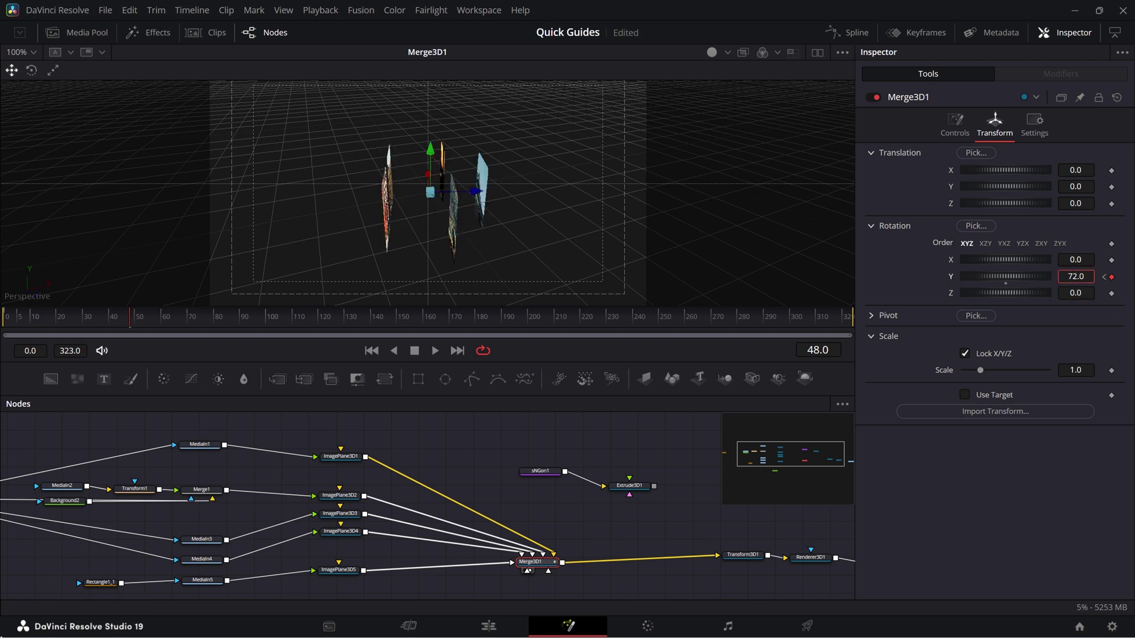
{"action": "key", "text": "Tab"}
Reconnect the Extrude3D1 pentagon to Merge3D1 and compare the rotated image planes with its corners
{"action": "left_click_drag", "start_coordinate": [641, 177], "coordinate": [582, 332]}
{"action": "left_click_drag", "start_coordinate": [654, 487], "coordinate": [555, 569]}
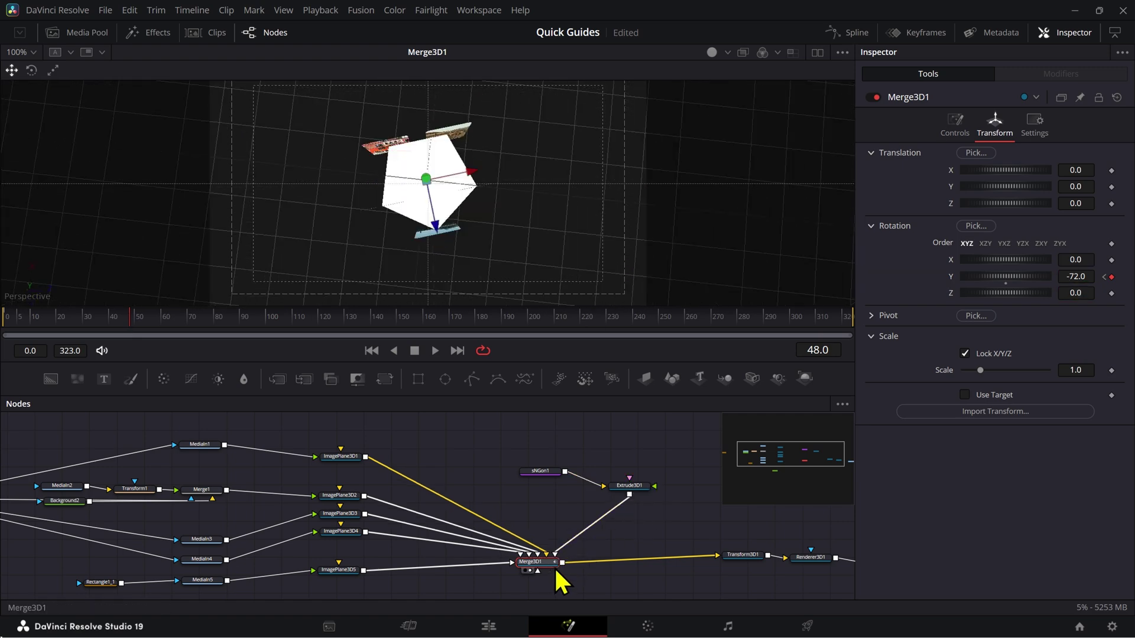
{"action": "left_click_drag", "start_coordinate": [407, 203], "coordinate": [453, 142]}
{"action": "scroll", "coordinate": [430, 230], "scroll_direction": "up", "scroll_amount": 3}
{"action": "scroll", "coordinate": [534, 193], "scroll_direction": "down", "scroll_amount": 2}
{"action": "left_click_drag", "start_coordinate": [533, 193], "coordinate": [472, 163]}
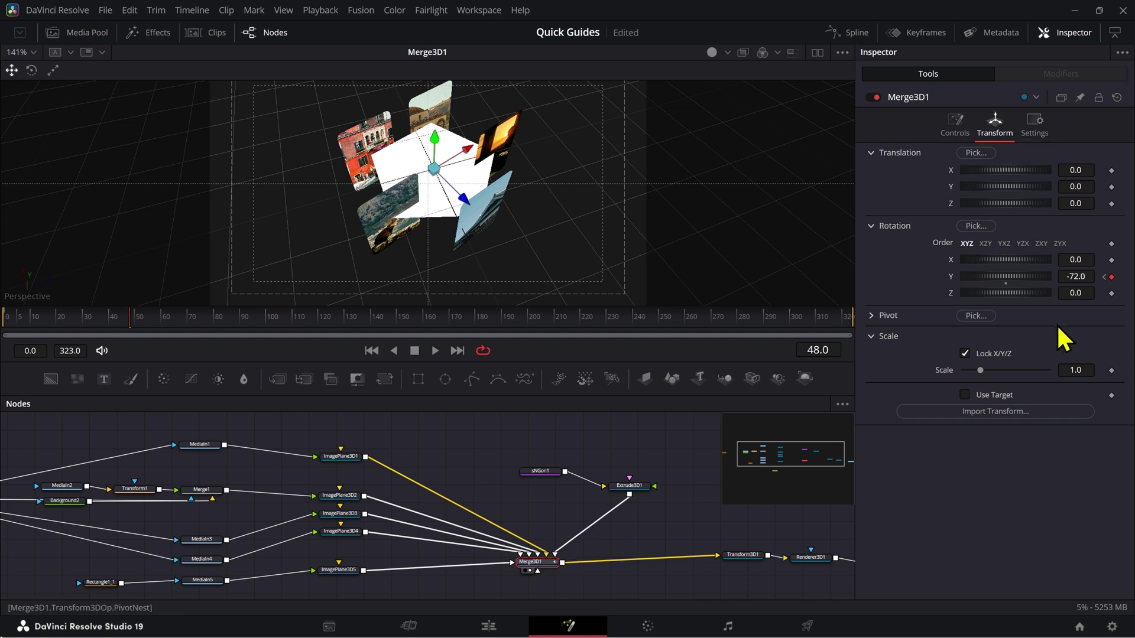
Try changing Merge3D1's Z pivot, and disconnect the Extrude3D1 pentagon guide from the merge
{"action": "left_click", "coordinate": [872, 315]}
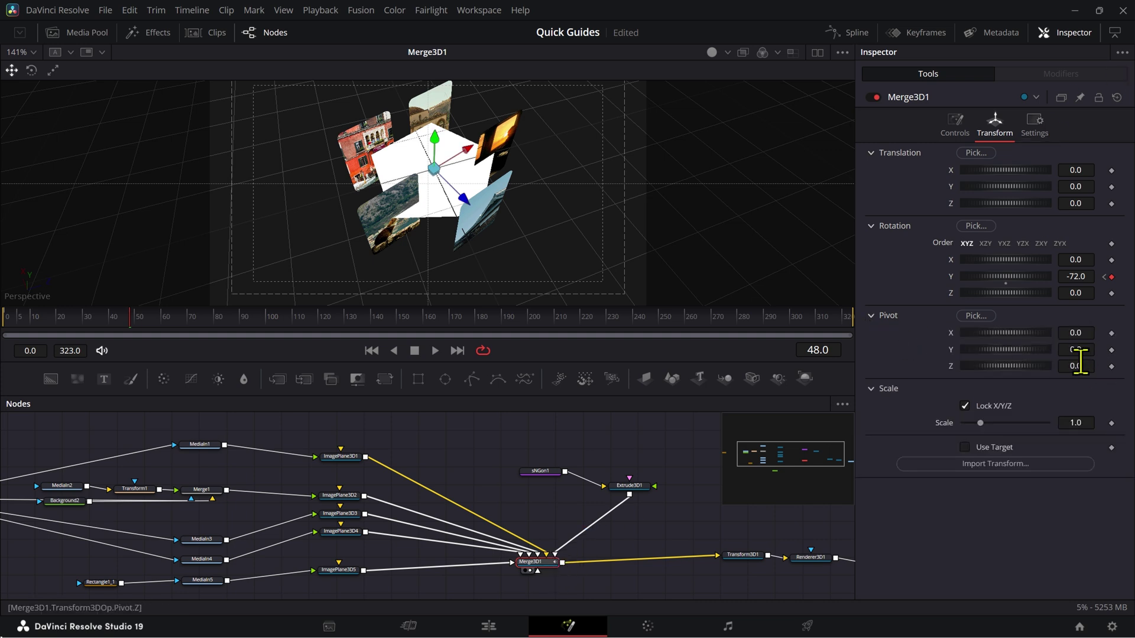
{"action": "mouse_move", "coordinate": [1079, 366]}
{"action": "left_mouse_down"}
{"action": "mouse_move", "coordinate": [1058, 366]}
{"action": "mouse_move", "coordinate": [1094, 366]}
{"action": "left_mouse_up"}
{"action": "key", "text": "ctrl+z"}
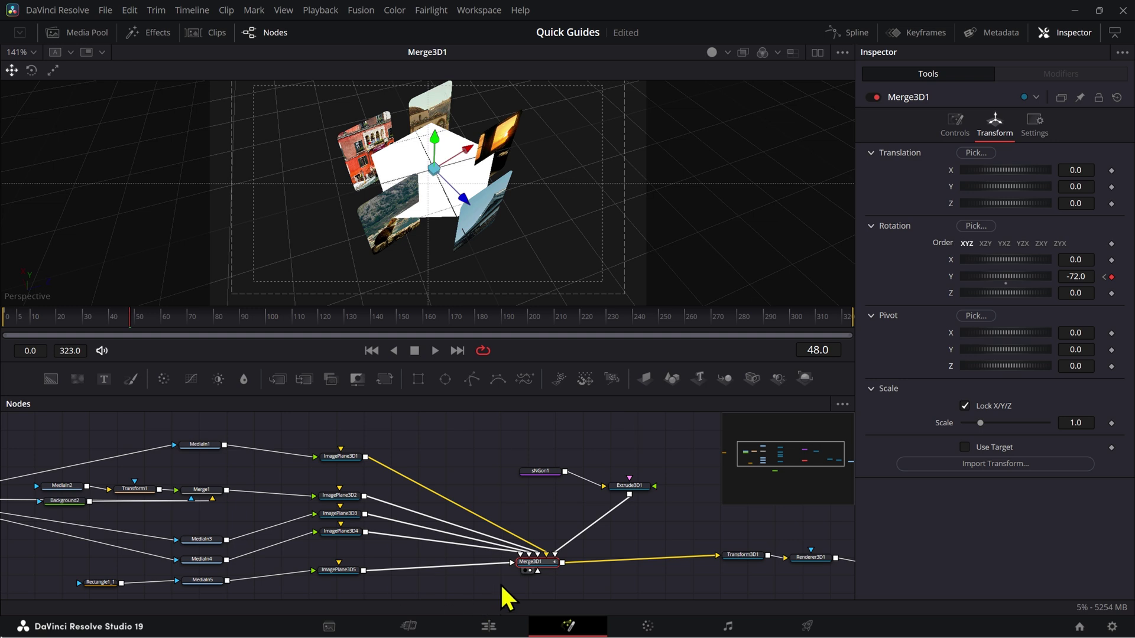
{"action": "left_click", "coordinate": [556, 553]}
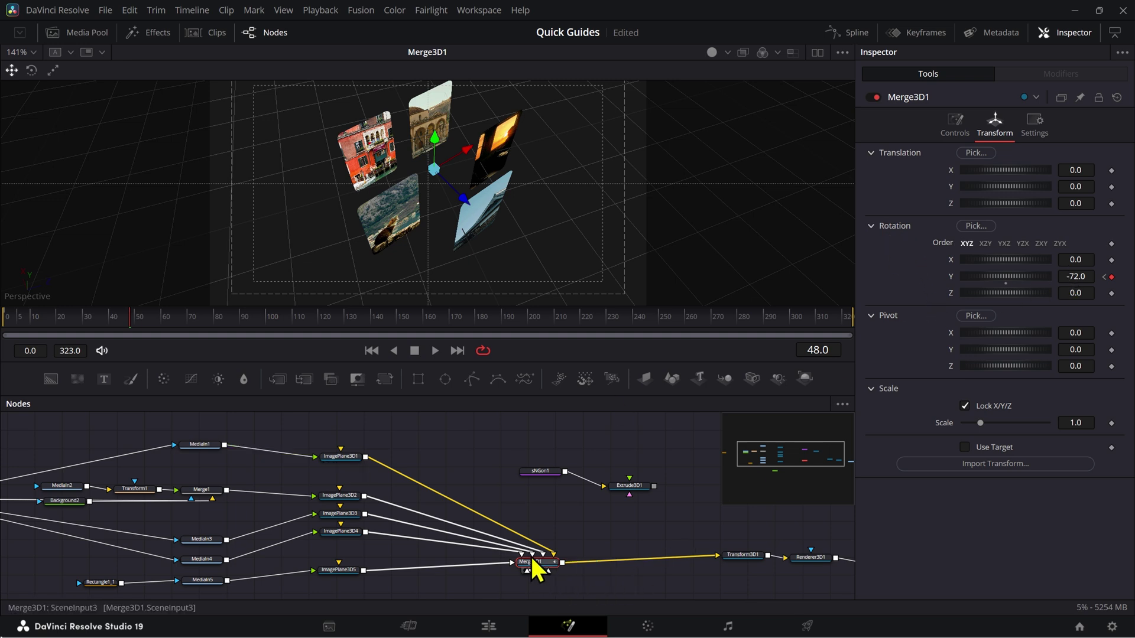
Copy Merge3D1's keyframed Y rotation and paste it onto ImagePlane3D1's rotation
{"action": "left_click", "coordinate": [355, 458]}
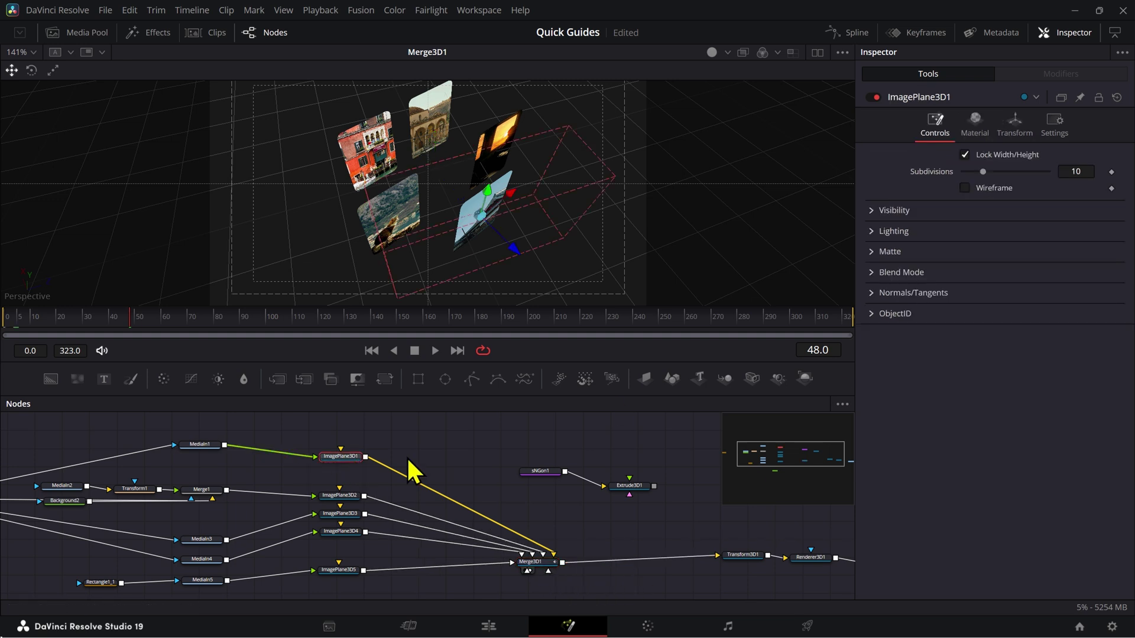
{"action": "left_click", "coordinate": [548, 560]}
{"action": "left_click", "coordinate": [356, 460]}
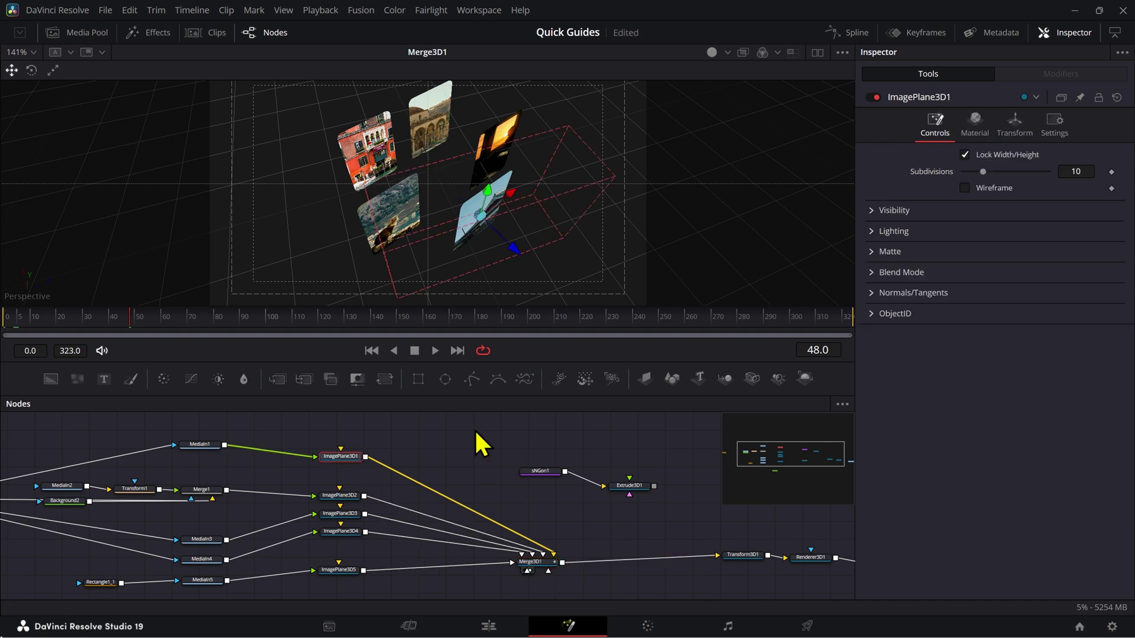
{"action": "left_click", "coordinate": [1014, 123]}
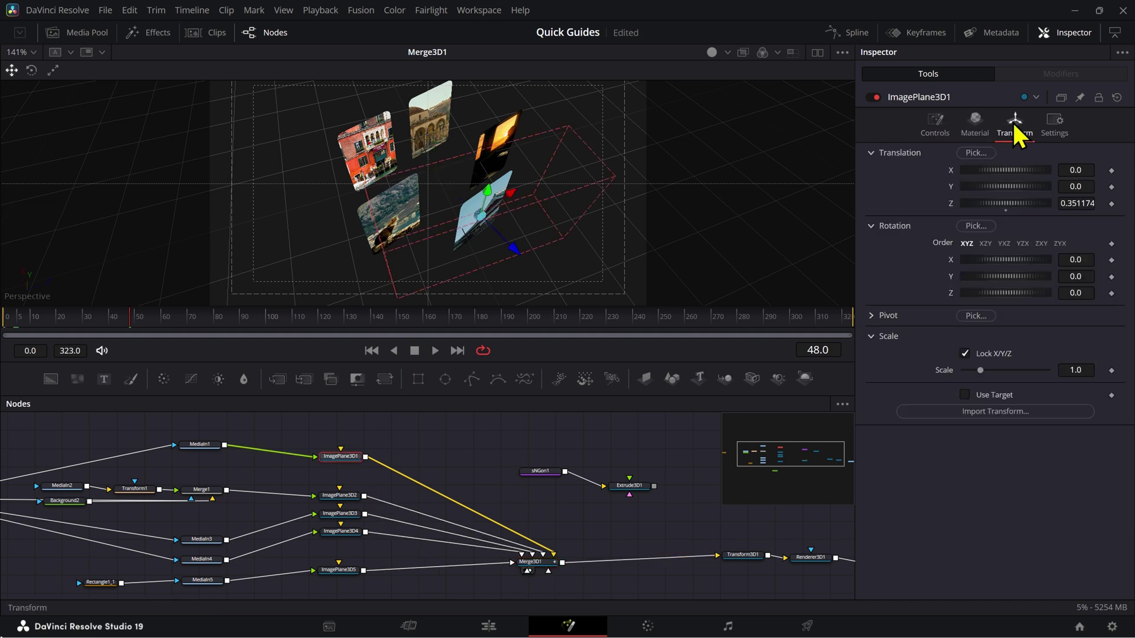
{"action": "right_click", "coordinate": [950, 291]}
{"action": "right_click", "coordinate": [946, 275]}
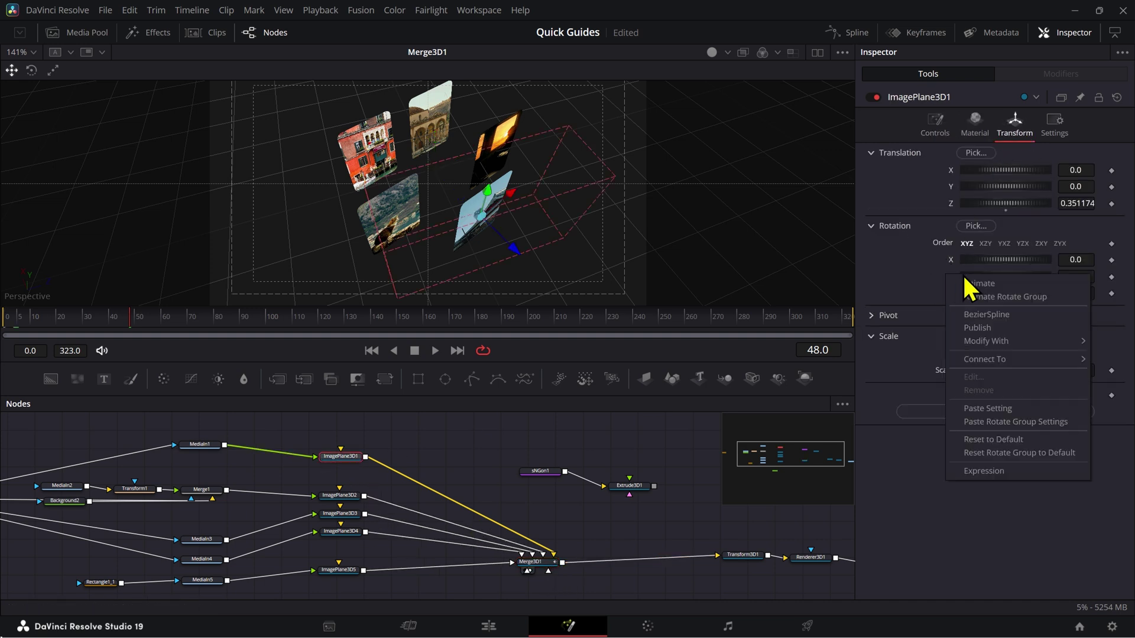
{"action": "left_click", "coordinate": [1004, 408]}
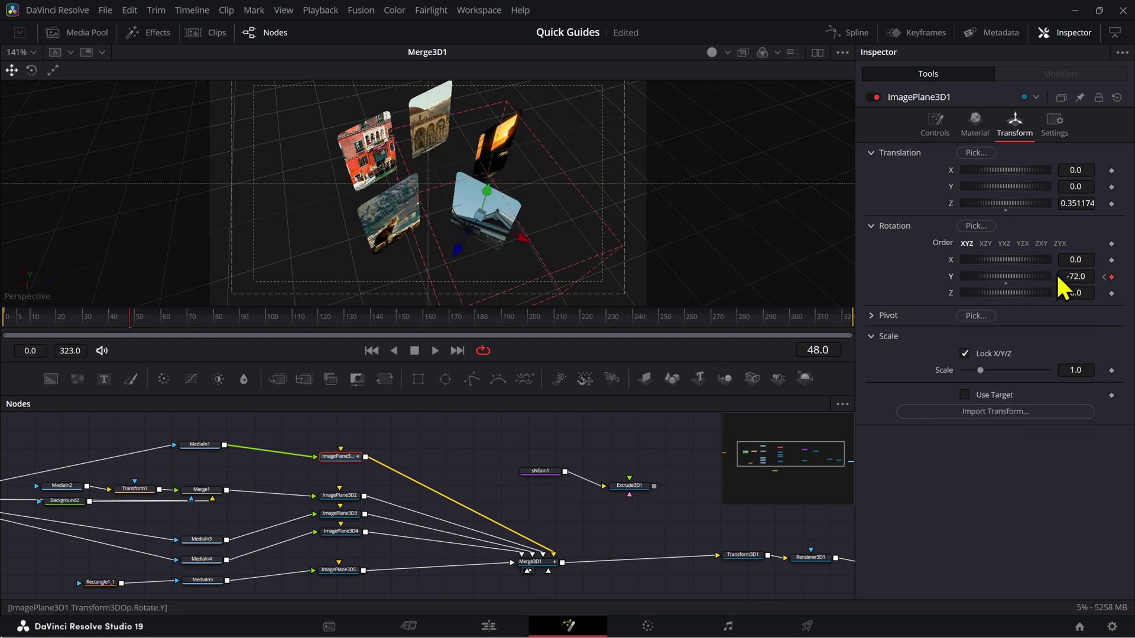
Reverse ImagePlane3D1's Y rotation at frame 48 to 72 and scrub the timeline to check the counter-rotation
{"action": "key", "text": "BackSpace"}
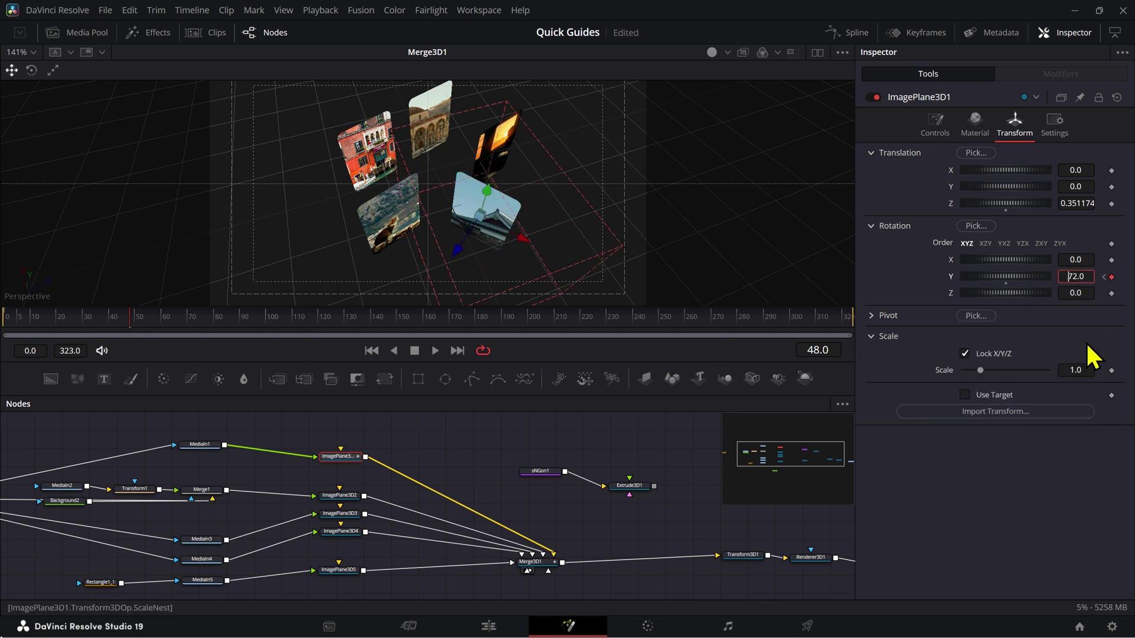
{"action": "key", "text": "Return"}
{"action": "left_click_drag", "start_coordinate": [314, 184], "coordinate": [404, 219]}
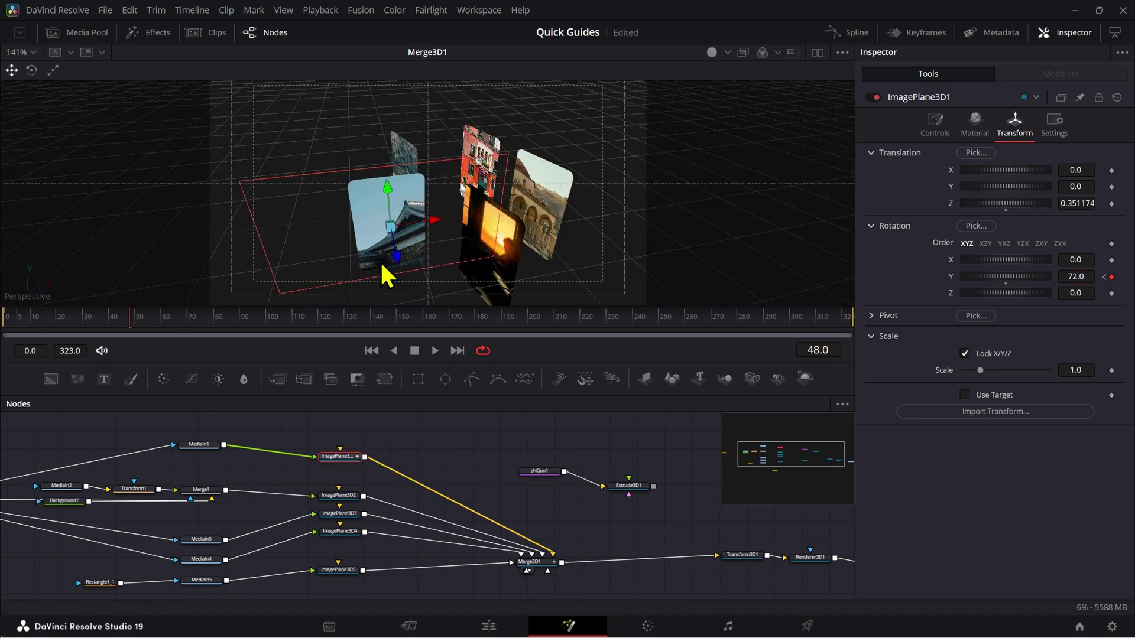
{"action": "left_click_drag", "start_coordinate": [108, 318], "coordinate": [134, 332]}
Paste ImagePlane3D1's animated rotation settings onto ImagePlane3D2 and ImagePlane3D3
{"action": "left_click", "coordinate": [356, 500]}
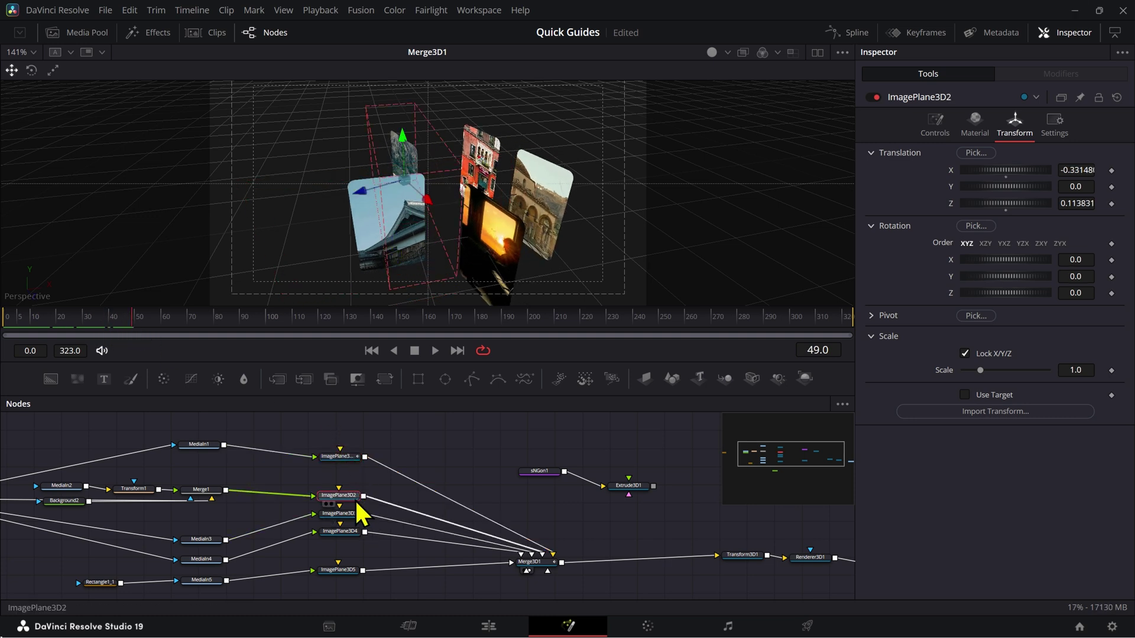
{"action": "right_click", "coordinate": [942, 282]}
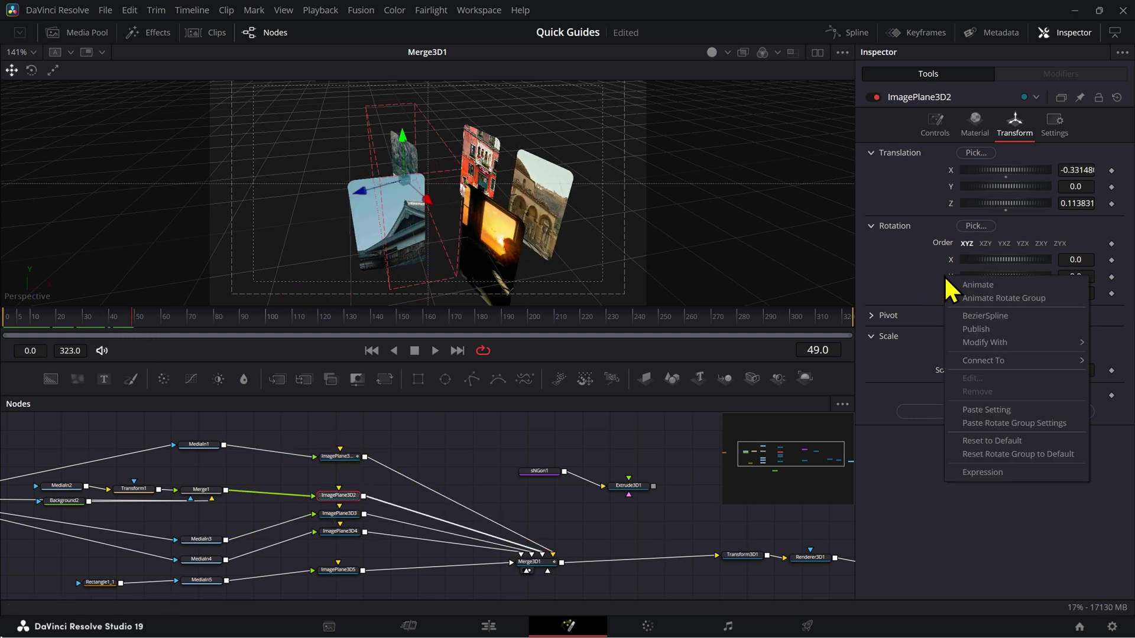
{"action": "left_click", "coordinate": [1019, 428]}
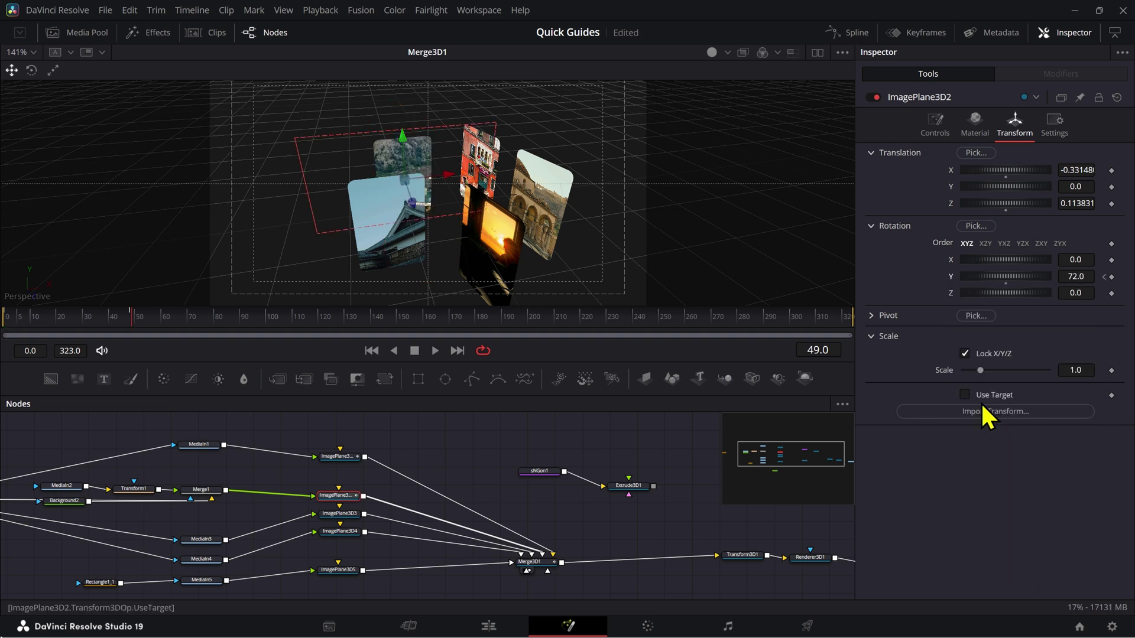
{"action": "left_click", "coordinate": [358, 514]}
{"action": "right_click", "coordinate": [942, 287]}
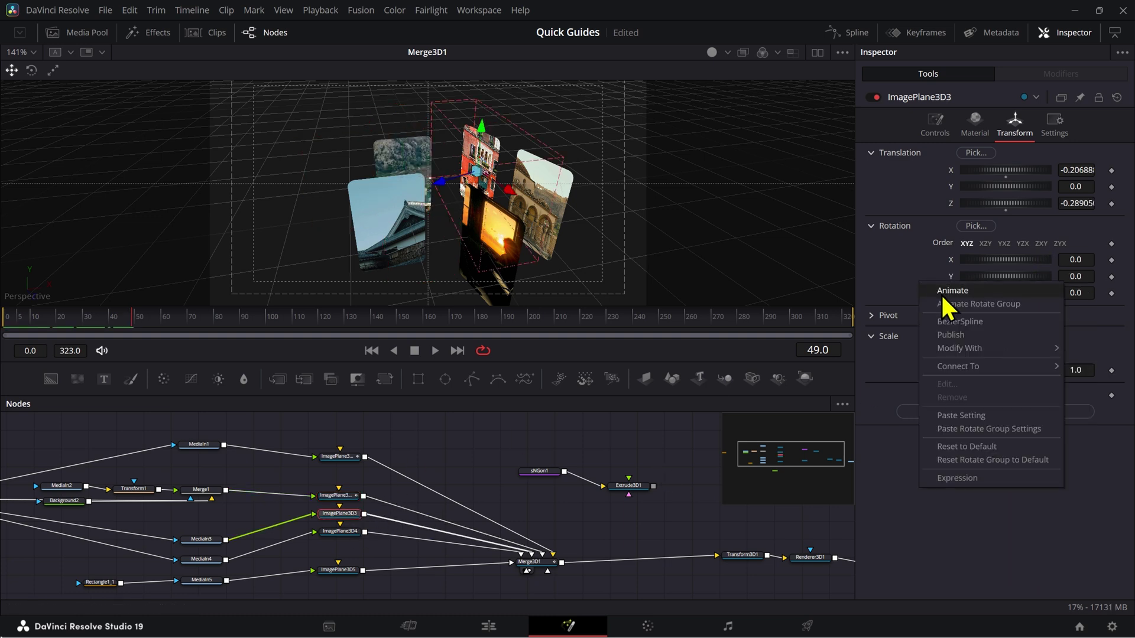
{"action": "left_click", "coordinate": [969, 429]}
Paste the same animated rotation settings onto ImagePlane3D4 and ImagePlane3D5
{"action": "left_click", "coordinate": [358, 532]}
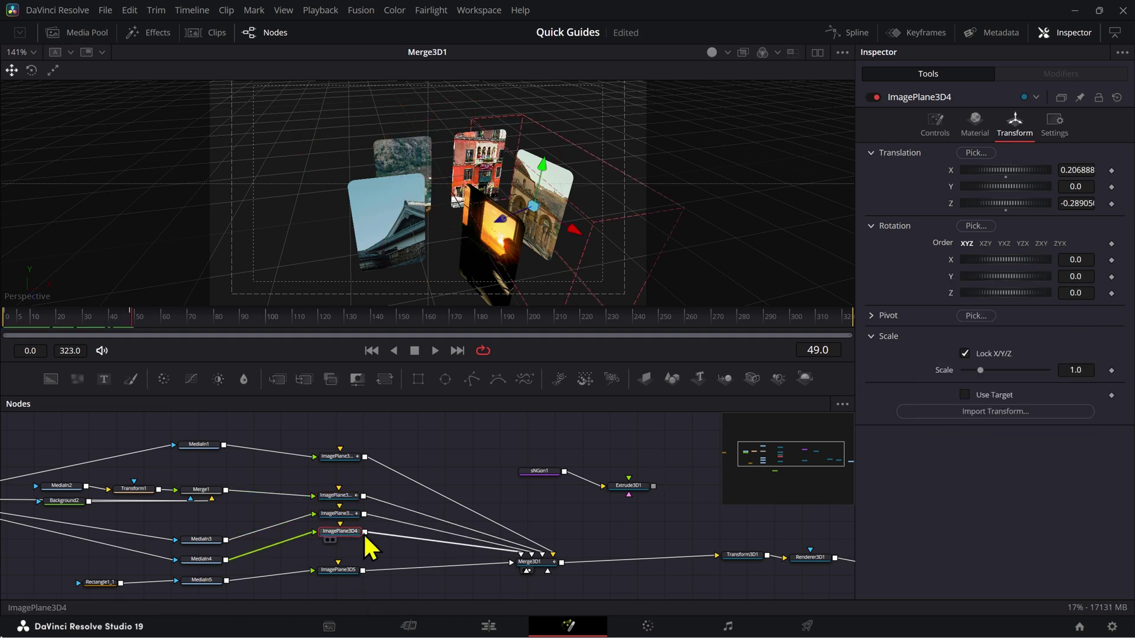
{"action": "right_click", "coordinate": [964, 281]}
{"action": "left_click", "coordinate": [973, 425]}
{"action": "left_click", "coordinate": [353, 570]}
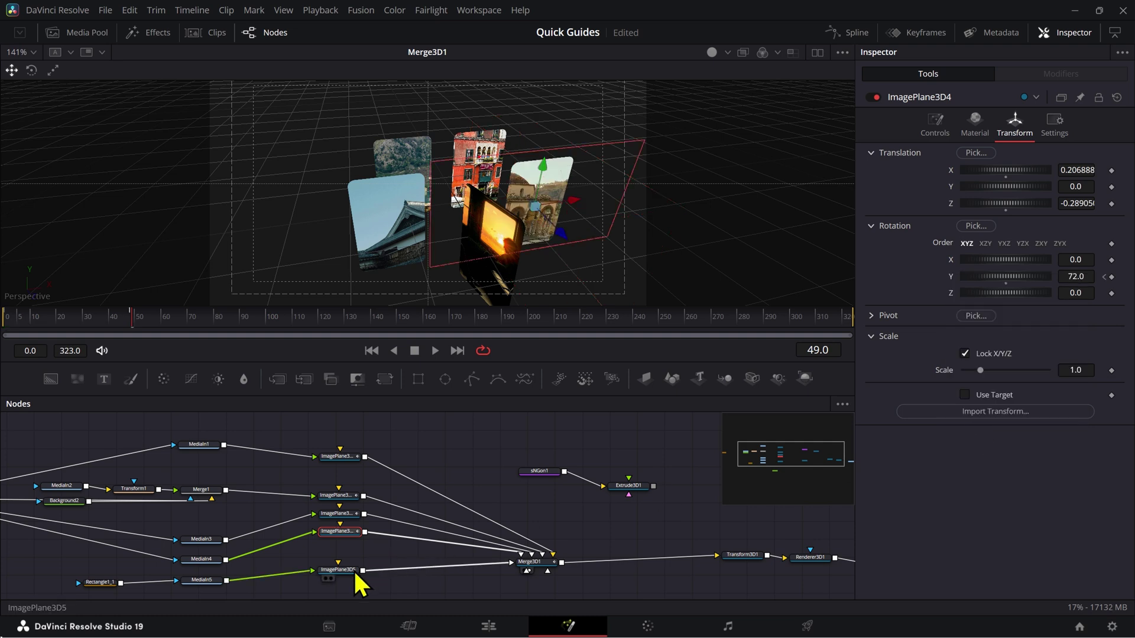
{"action": "right_click", "coordinate": [940, 285]}
{"action": "left_click", "coordinate": [981, 422]}
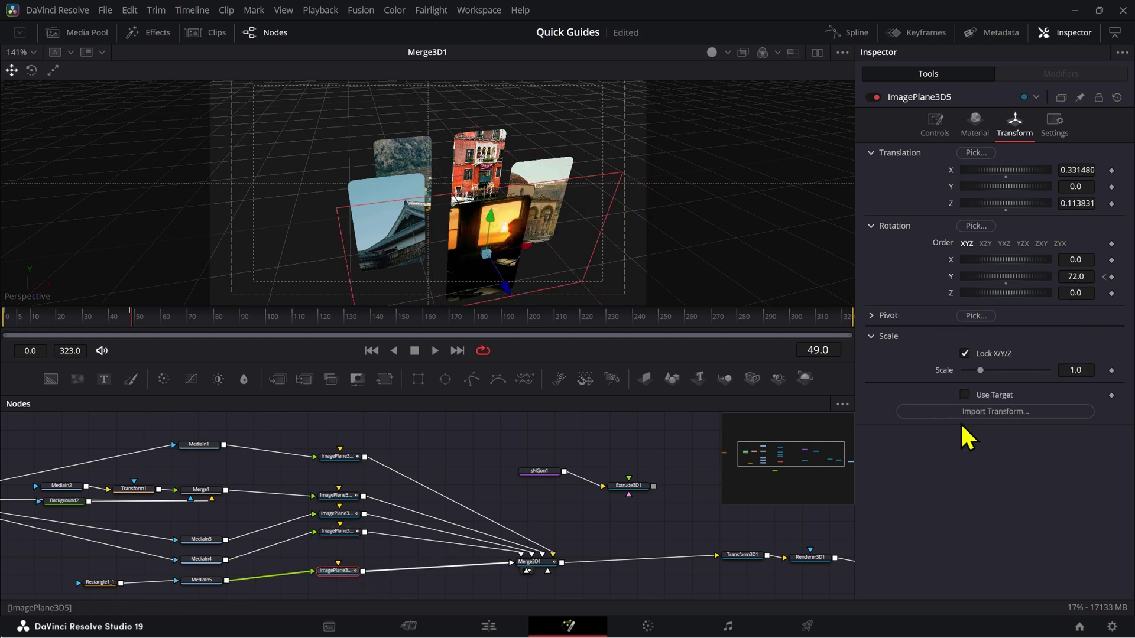
Play the animation from the start to check how the planes turn during the first carousel rotation
{"action": "left_click_drag", "start_coordinate": [13, 331], "coordinate": [3, 332]}
{"action": "key", "text": "space"}
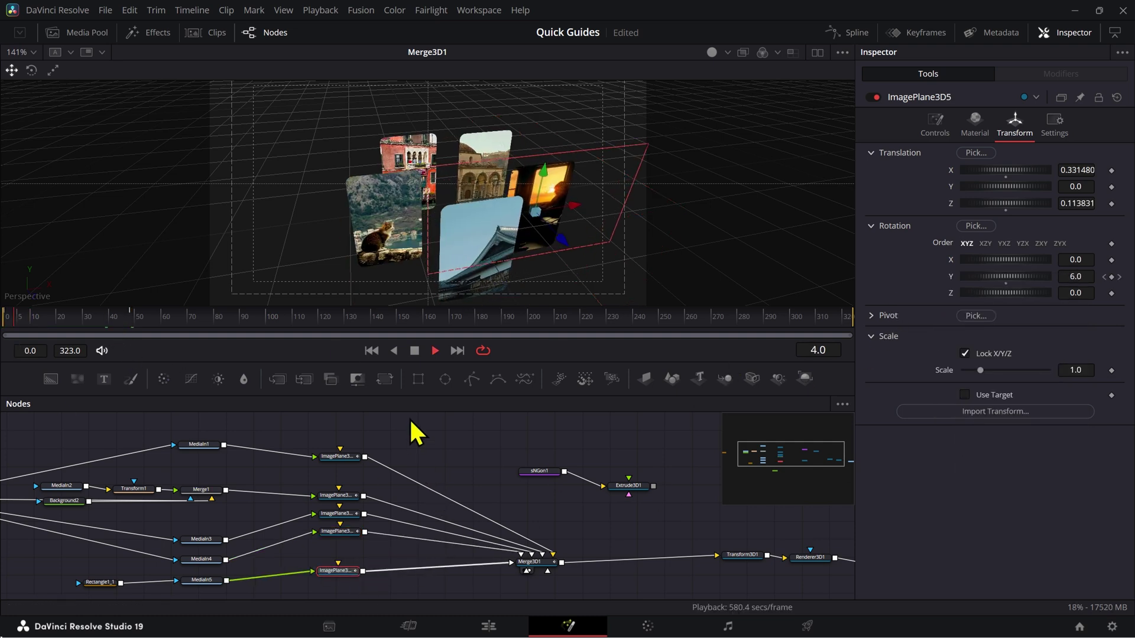
{"action": "key", "text": "space"}
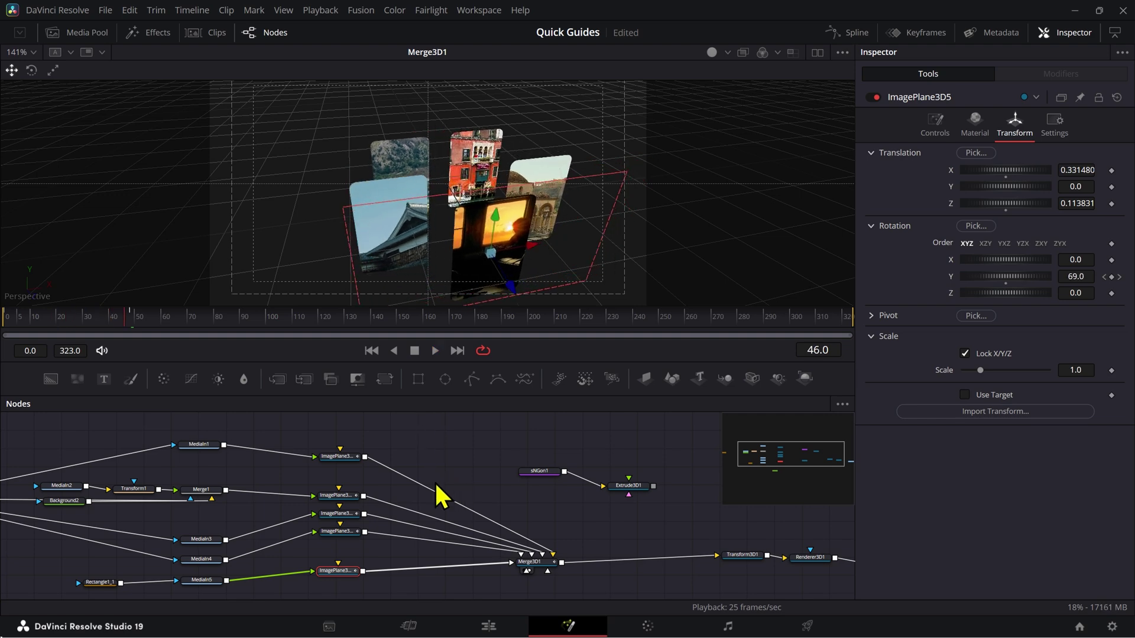
Display Renderer3D1's output in the viewer
{"action": "left_click_drag", "start_coordinate": [350, 480], "coordinate": [241, 459]}
{"action": "left_click_drag", "start_coordinate": [185, 429], "coordinate": [320, 563]}
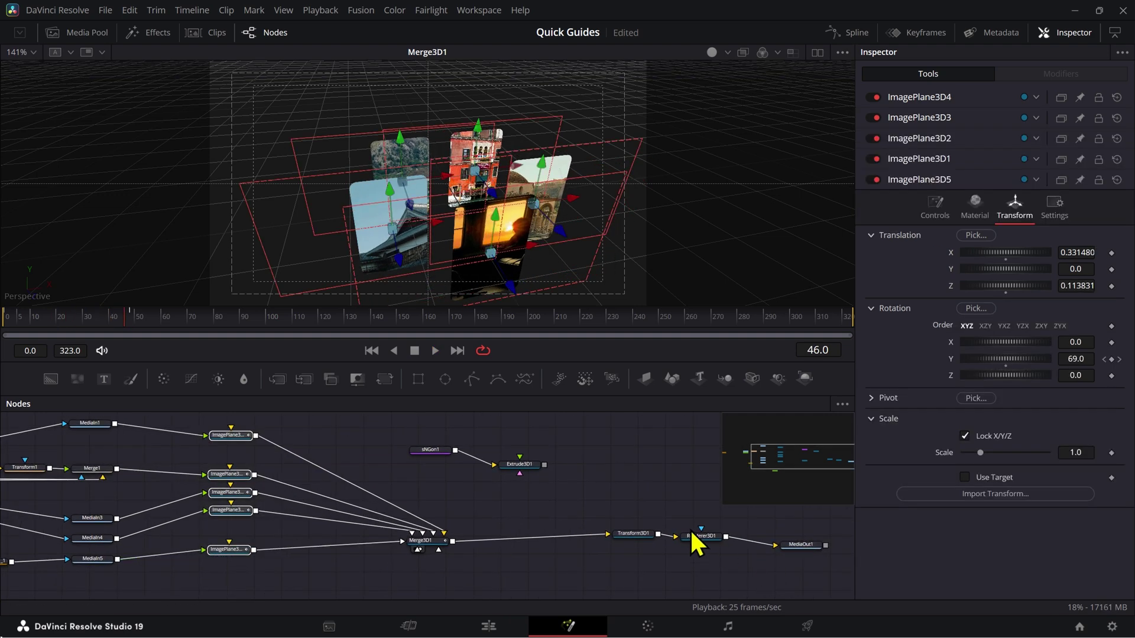
{"action": "left_click", "coordinate": [701, 536]}
{"action": "key", "text": "1"}
Move the sNGon1 node aside beside Extrude3D1 and select the five ImagePlane3D nodes together with Merge3D1
{"action": "left_click_drag", "start_coordinate": [197, 424], "coordinate": [408, 564]}
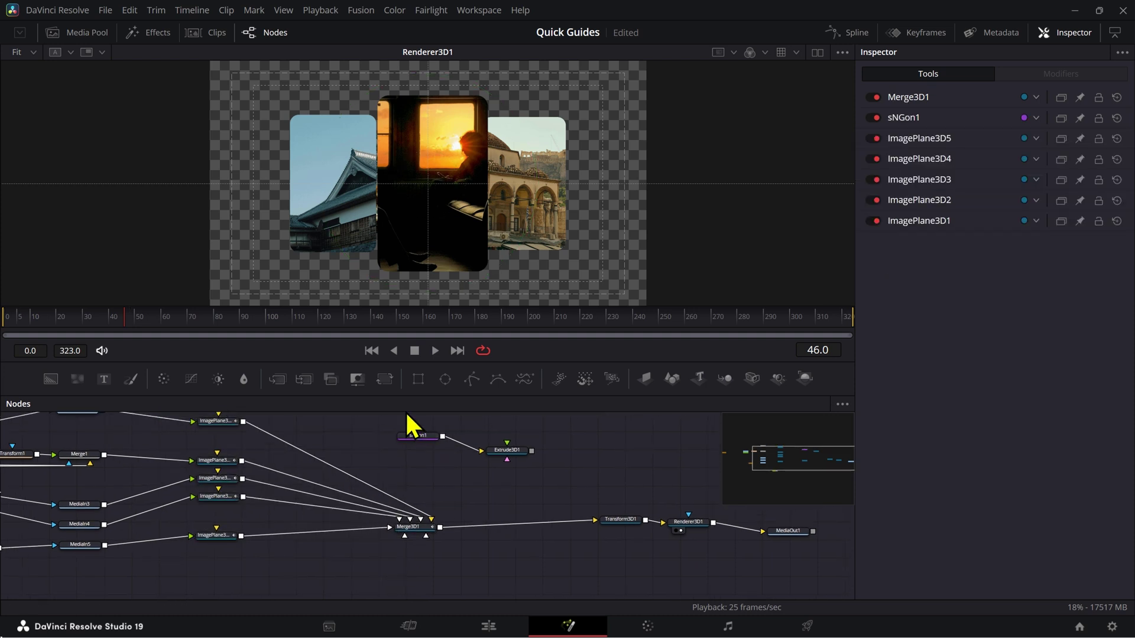
{"action": "left_click_drag", "start_coordinate": [435, 438], "coordinate": [505, 434]}
{"action": "left_click_drag", "start_coordinate": [335, 524], "coordinate": [367, 523]}
{"action": "scroll", "coordinate": [334, 482], "scroll_direction": "up", "scroll_amount": 2}
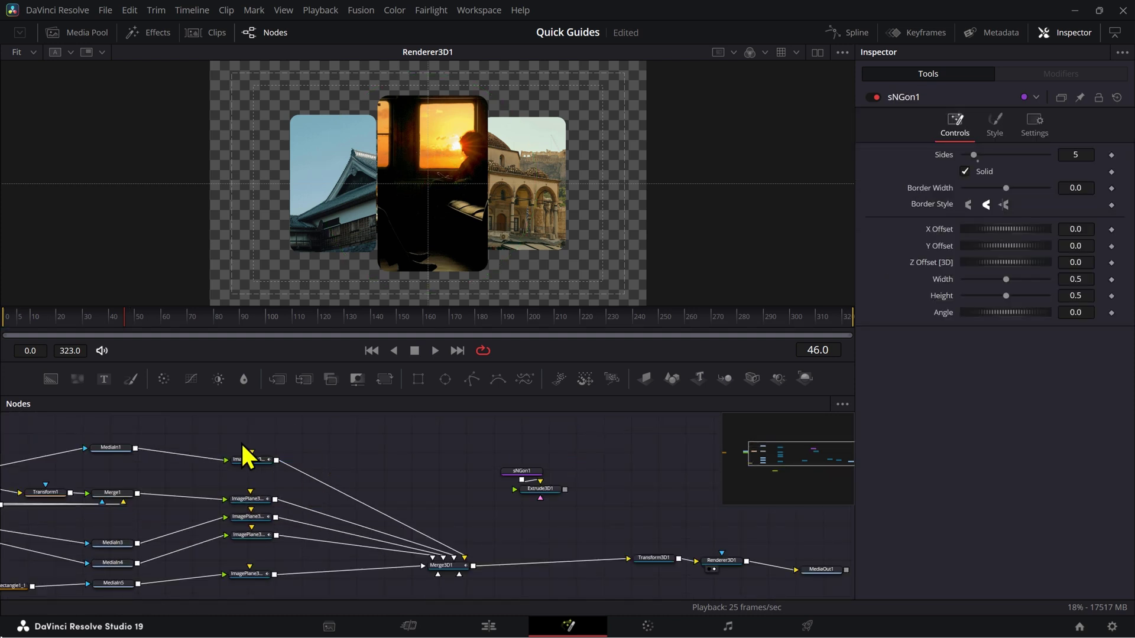
{"action": "left_click_drag", "start_coordinate": [222, 432], "coordinate": [487, 582]}
Open the Spline editor, enable the curves of all selected tools and fit them in the graph
{"action": "left_click", "coordinate": [866, 36]}
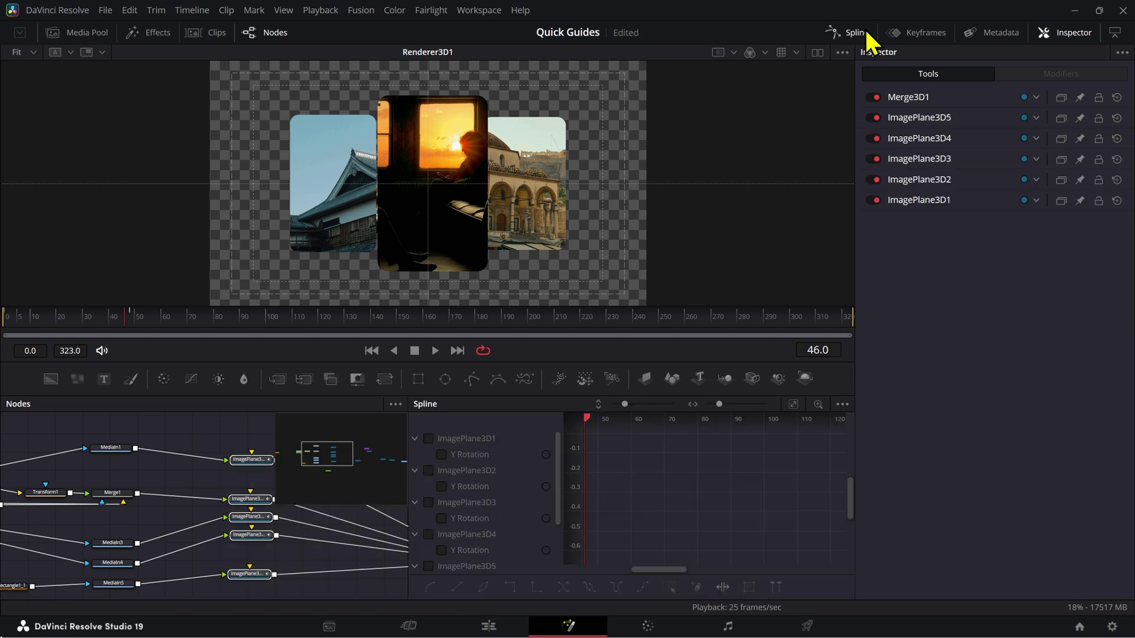
{"action": "left_click", "coordinate": [844, 405]}
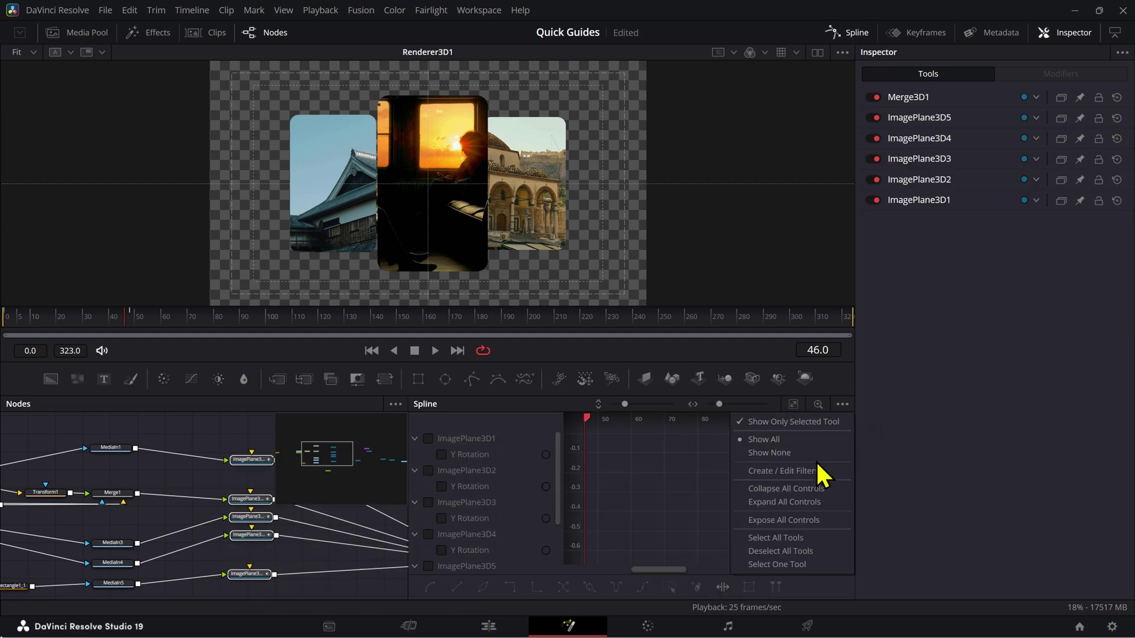
{"action": "left_click", "coordinate": [792, 538]}
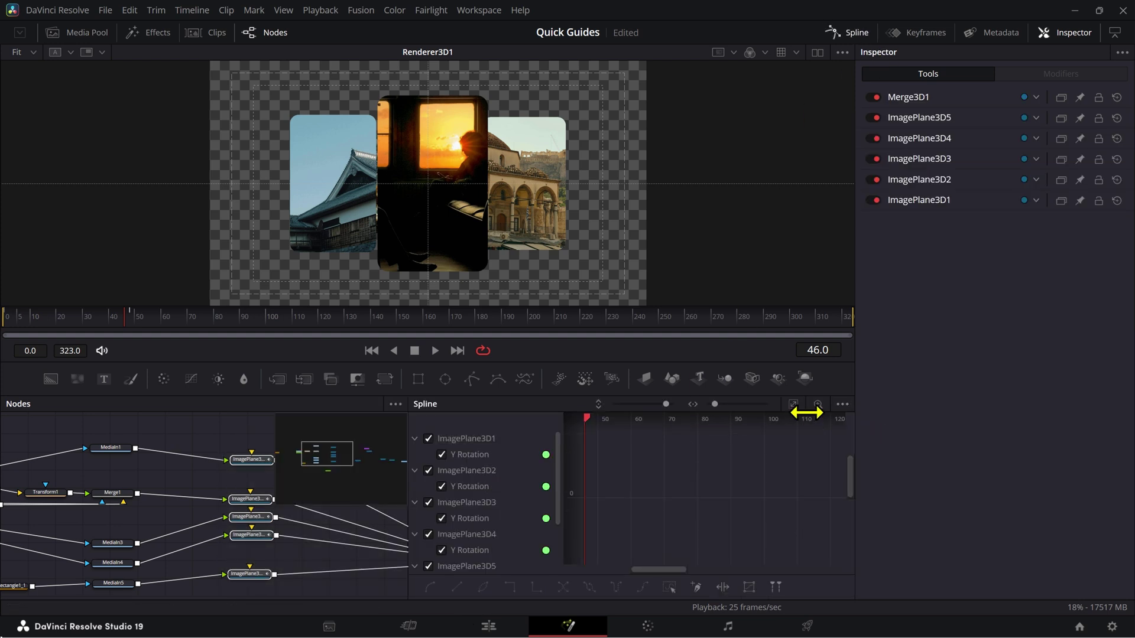
{"action": "left_click", "coordinate": [793, 404]}
Flatten all Y Rotation keyframes and ease them with an Ease In of 72.9 and an Ease Out of 68.1
{"action": "left_click_drag", "start_coordinate": [593, 438], "coordinate": [824, 565]}
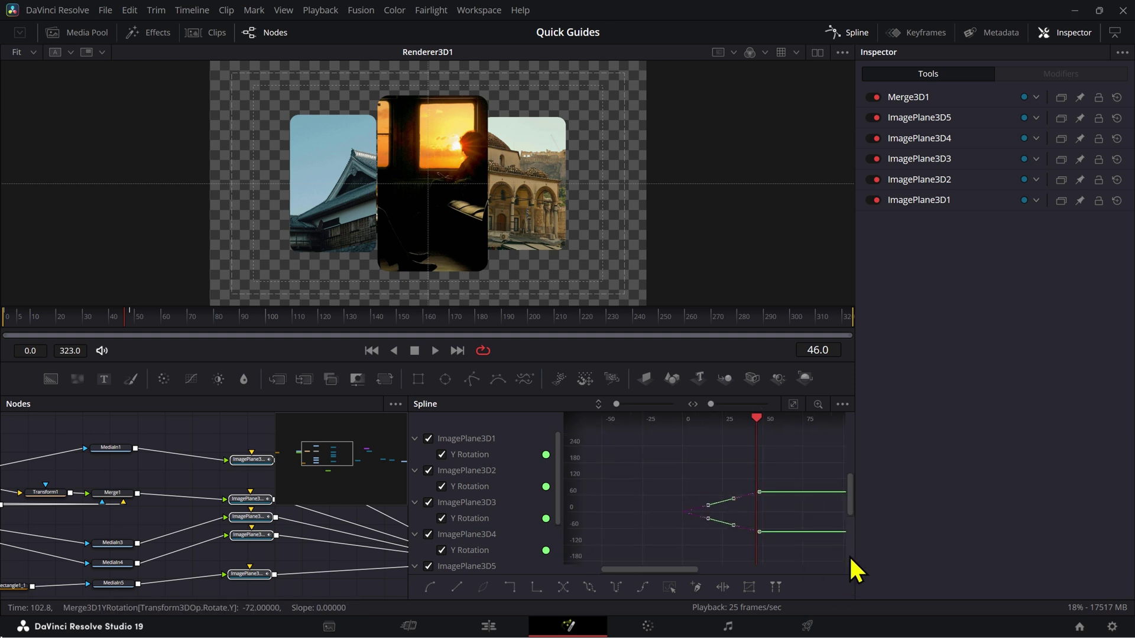
{"action": "key", "text": "f"}
{"action": "key", "text": "t"}
{"action": "left_click_drag", "start_coordinate": [722, 421], "coordinate": [771, 421]}
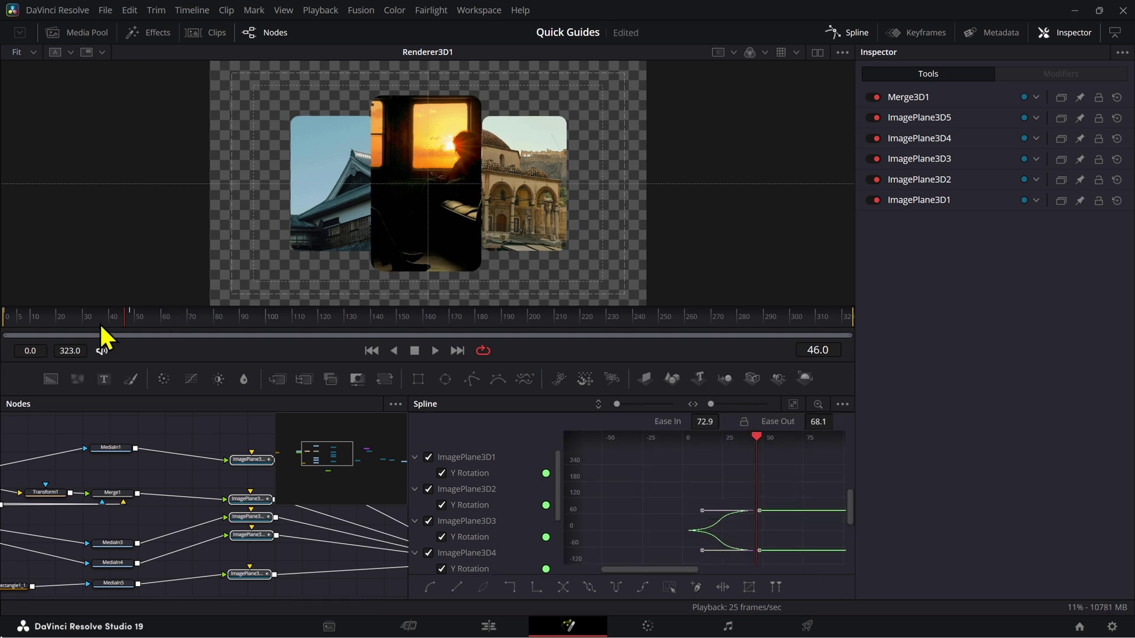
Play the eased carousel rotation from the start and check the frames around its end keyframe
{"action": "left_click_drag", "start_coordinate": [101, 325], "coordinate": [3, 325]}
{"action": "key", "text": "space"}
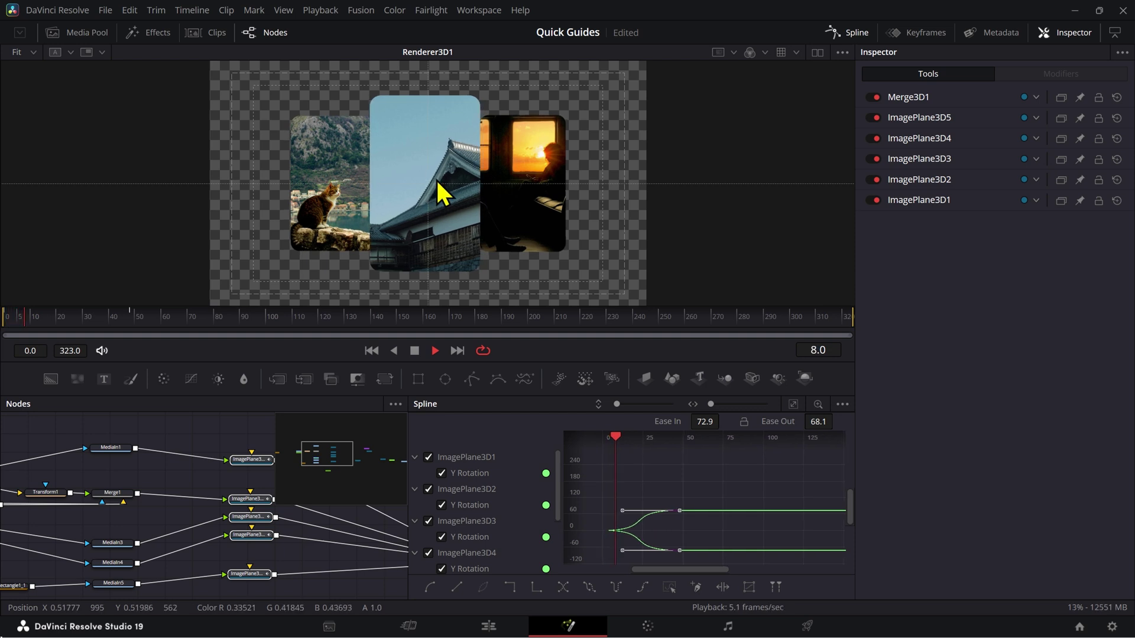
{"action": "key", "text": "space"}
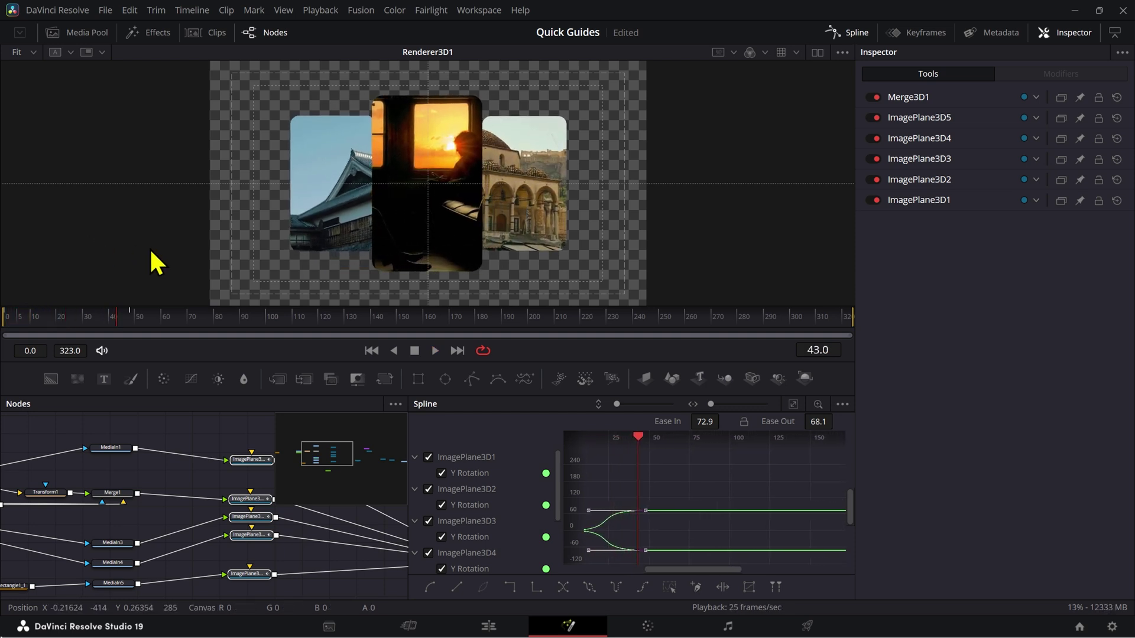
{"action": "left_click", "coordinate": [136, 319]}
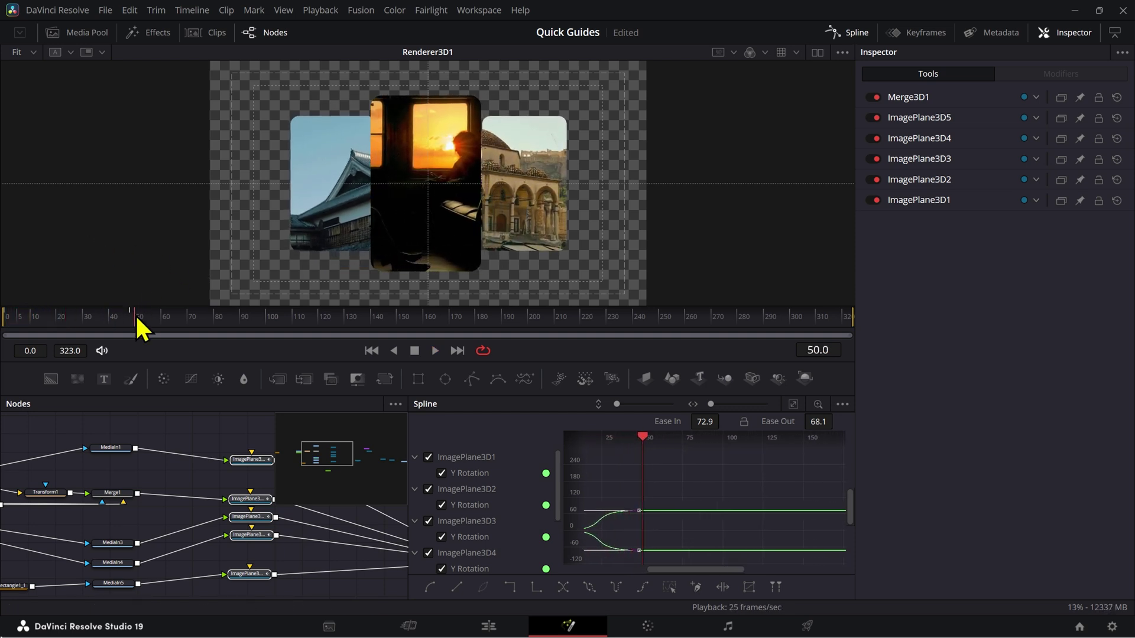
{"action": "mouse_move", "coordinate": [144, 320]}
{"action": "left_mouse_down"}
{"action": "mouse_move", "coordinate": [192, 324]}
{"action": "mouse_move", "coordinate": [243, 349]}
{"action": "mouse_move", "coordinate": [144, 330]}
{"action": "left_mouse_up"}
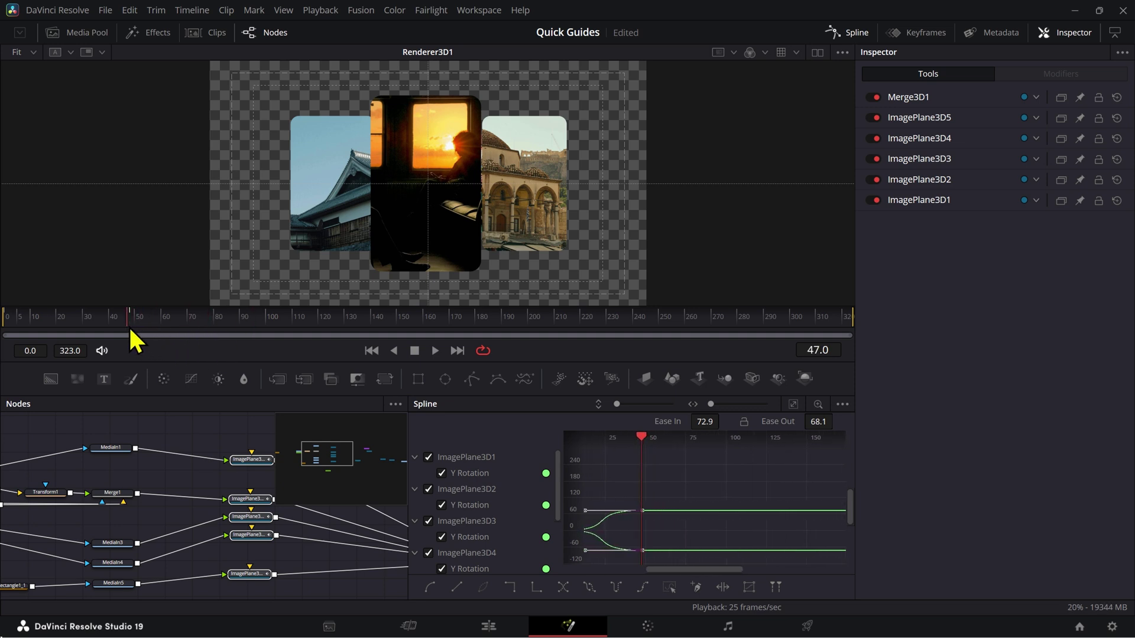
Set the selected Y Rotation curves to repeat relatively and check how they continue beyond the last keyframe
{"action": "left_click", "coordinate": [643, 587]}
{"action": "scroll", "coordinate": [669, 494], "scroll_direction": "down", "scroll_amount": 2}
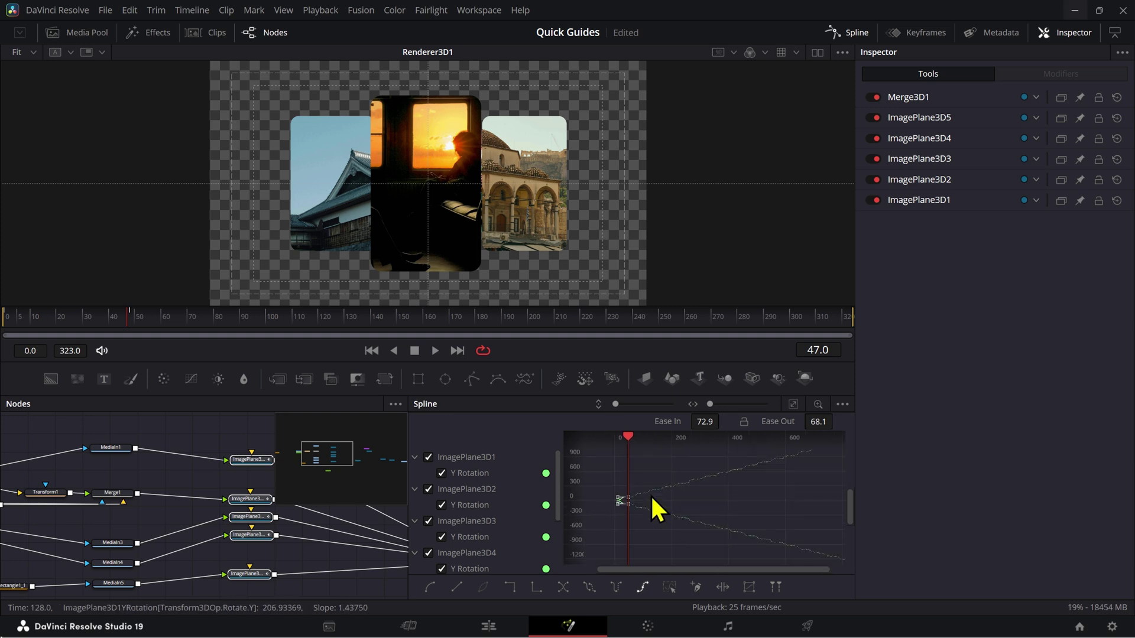
{"action": "scroll", "coordinate": [682, 495], "scroll_direction": "down", "scroll_amount": 6}
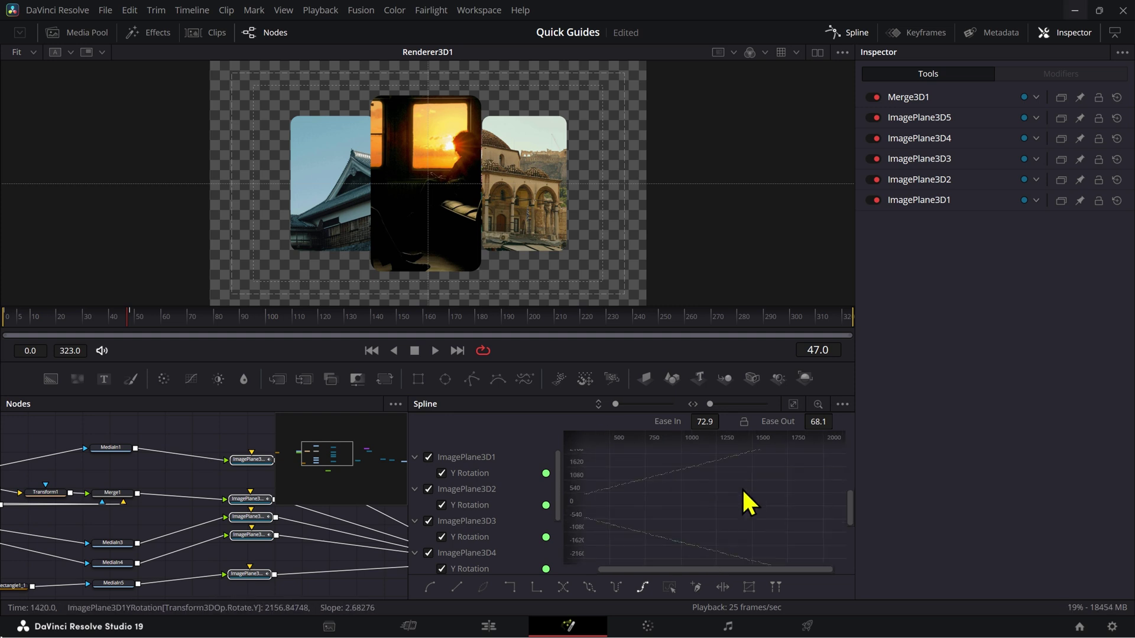
{"action": "scroll", "coordinate": [616, 507], "scroll_direction": "up", "scroll_amount": 4}
{"action": "scroll", "coordinate": [610, 508], "scroll_direction": "up", "scroll_amount": 3}
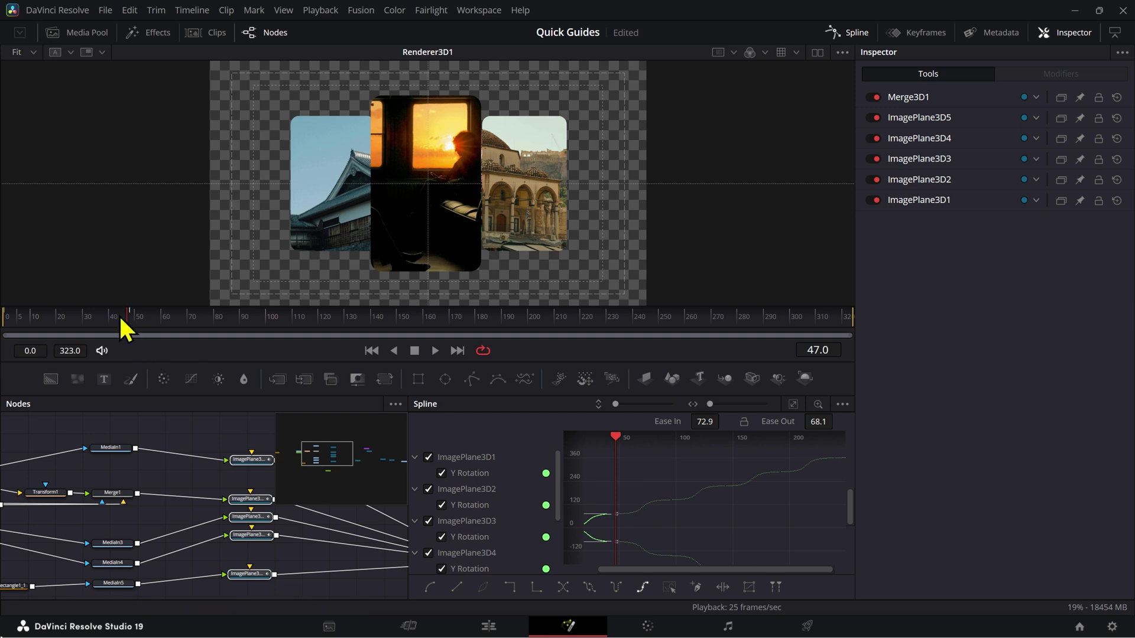
Scrub from frame 48 to about frame 217 to check the repeating carousel rotation, and return to frame 48
{"action": "left_click_drag", "start_coordinate": [131, 319], "coordinate": [131, 349]}
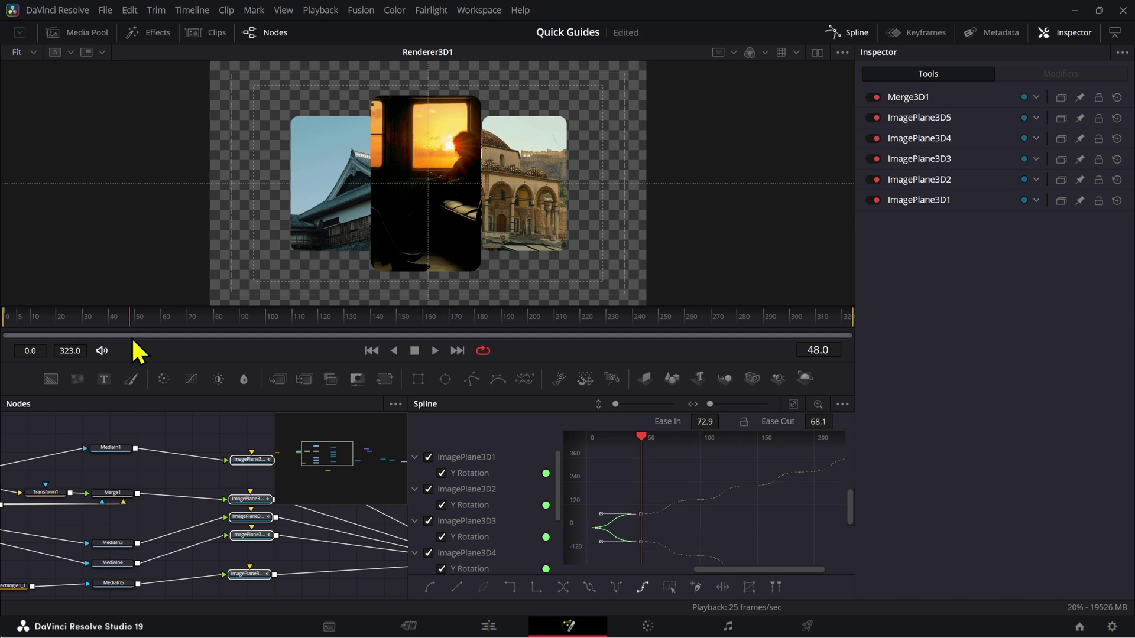
{"action": "left_click_drag", "start_coordinate": [132, 340], "coordinate": [576, 372]}
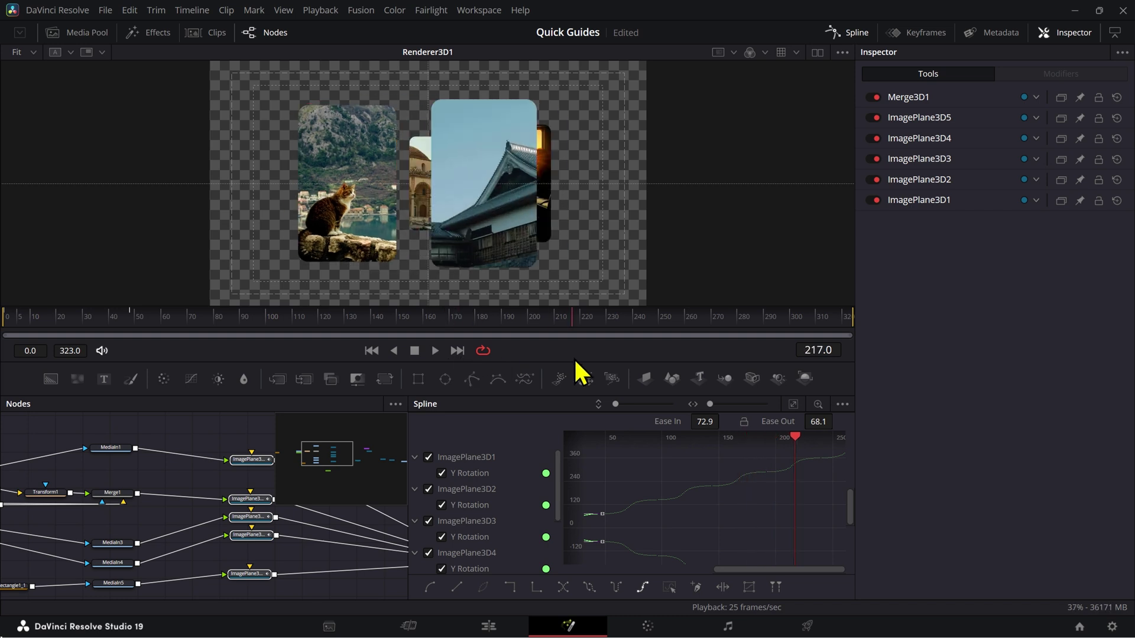
{"action": "left_click", "coordinate": [129, 319]}
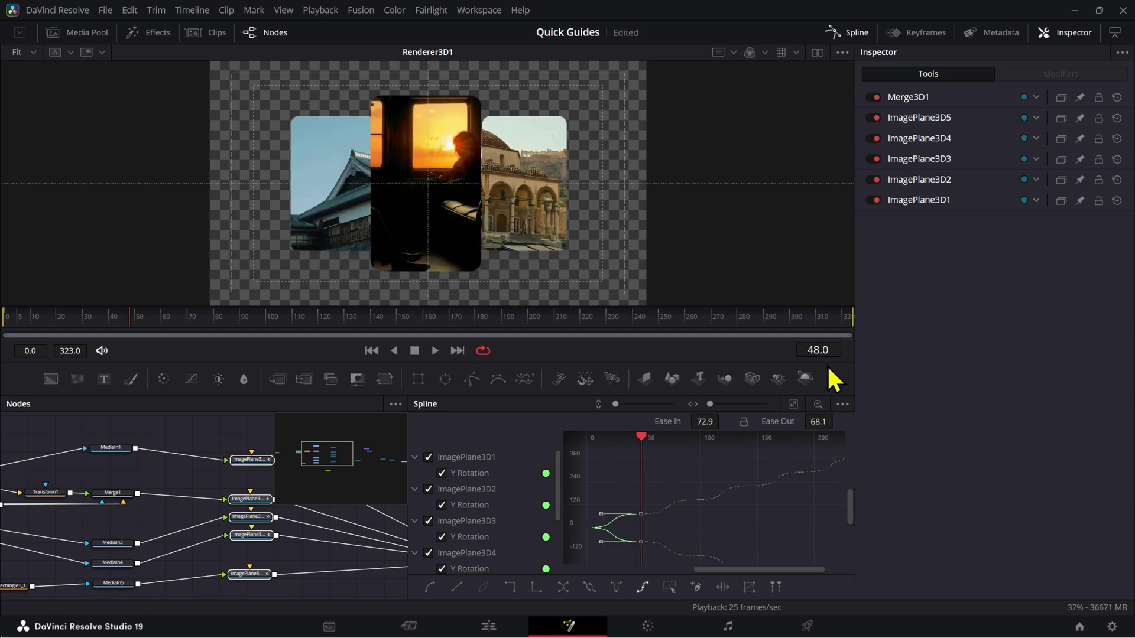
Jump to frame 240 on the timeline
{"action": "key", "text": "BackSpace"}
{"action": "key", "text": "BackSpace"}
{"action": "key", "text": "BackSpace"}
{"action": "key", "text": "BackSpace"}
{"action": "type", "text": "240"}
{"action": "key", "text": "Return"}
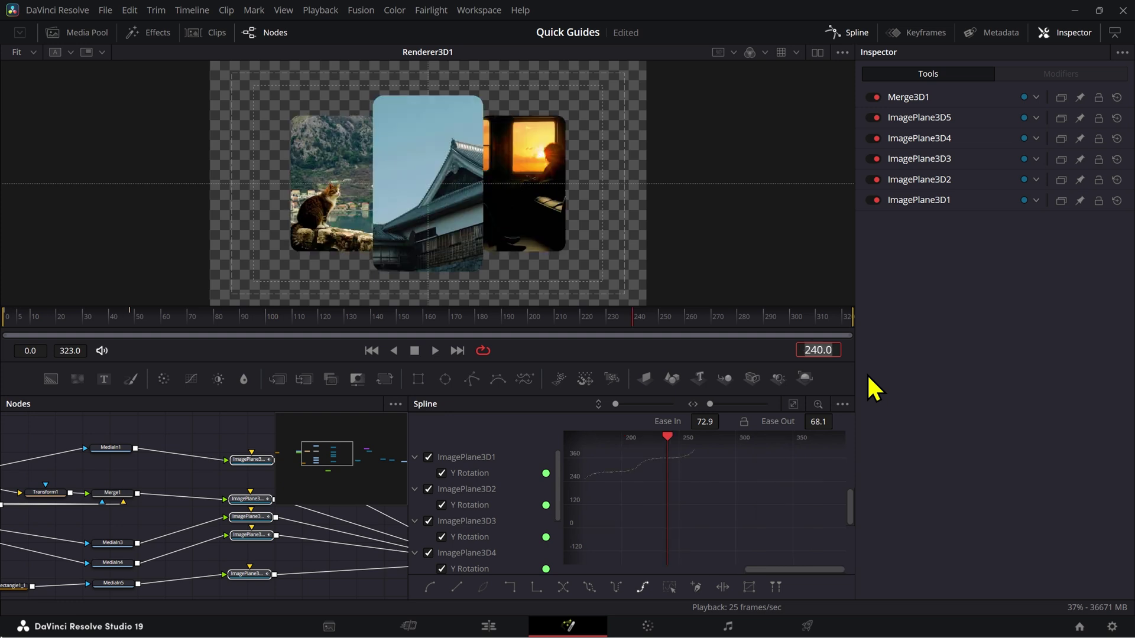
{"action": "left_click", "coordinate": [940, 443]}
Toggle relative repetition off and on for the rotation curves and examine their course around frame 240
{"action": "scroll", "coordinate": [709, 488], "scroll_direction": "down", "scroll_amount": 4}
{"action": "scroll", "coordinate": [713, 501], "scroll_direction": "up", "scroll_amount": 3}
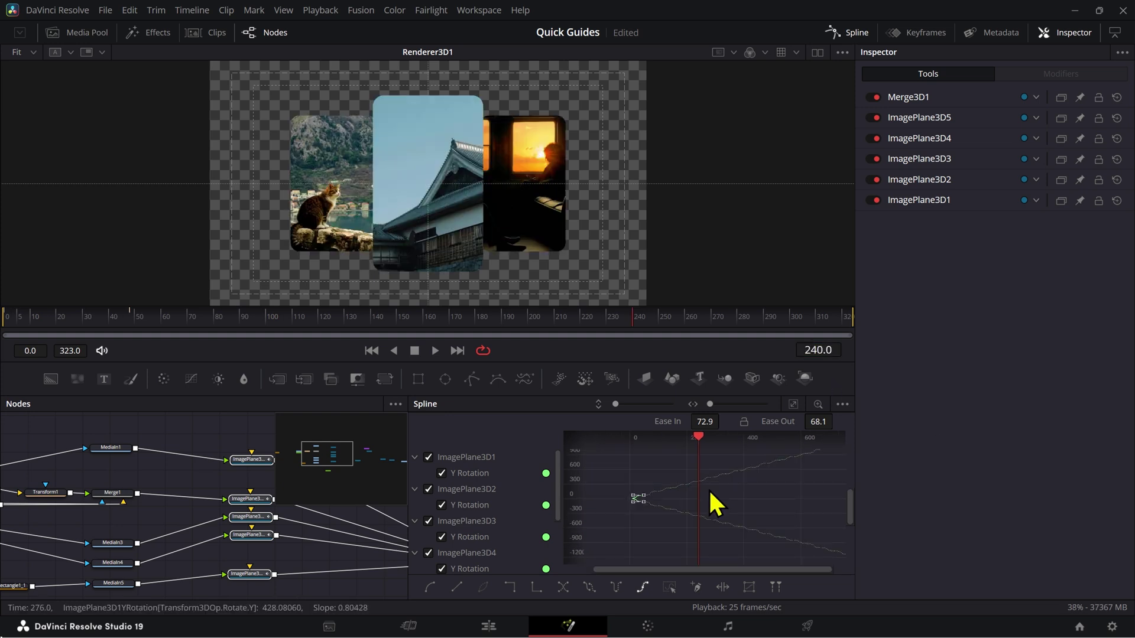
{"action": "left_click", "coordinate": [643, 590]}
{"action": "left_click", "coordinate": [643, 590]}
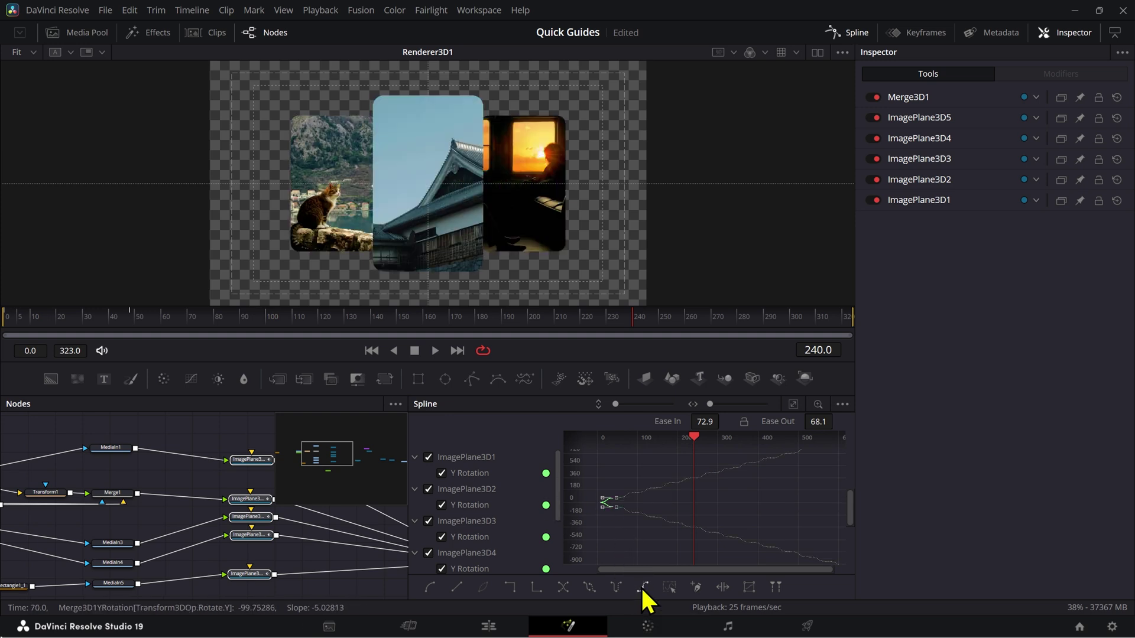
{"action": "left_click_drag", "start_coordinate": [634, 468], "coordinate": [691, 467]}
{"action": "mouse_move", "coordinate": [690, 472]}
{"action": "left_mouse_down"}
{"action": "mouse_move", "coordinate": [671, 522]}
{"action": "mouse_move", "coordinate": [654, 478]}
{"action": "mouse_move", "coordinate": [640, 526]}
{"action": "mouse_move", "coordinate": [760, 515]}
{"action": "mouse_move", "coordinate": [646, 526]}
{"action": "left_mouse_up"}
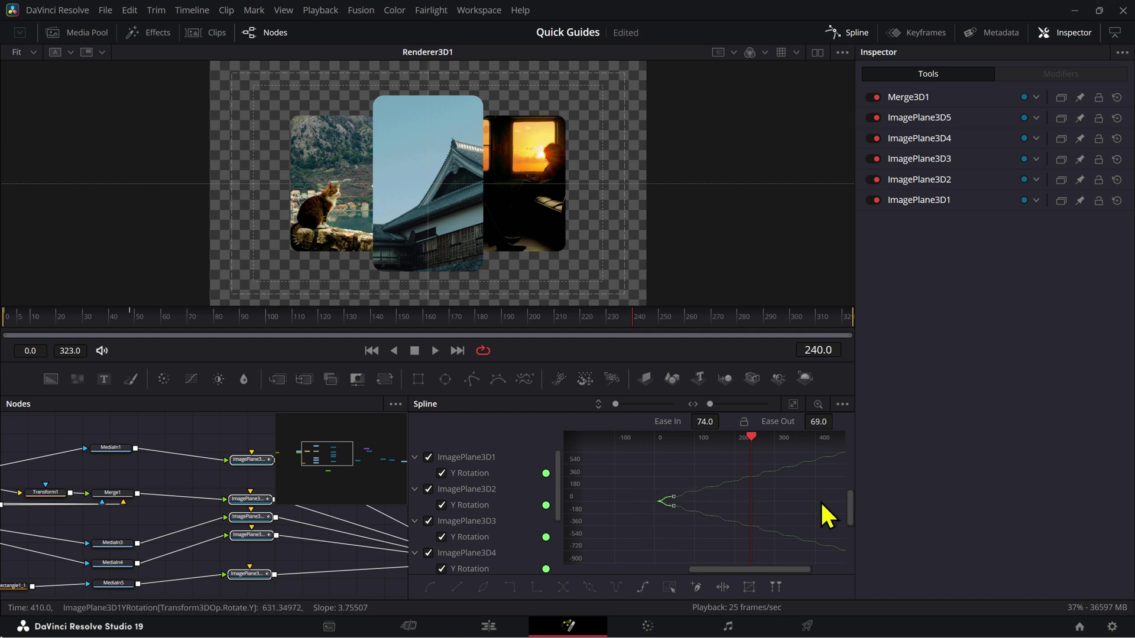
{"action": "key", "text": "ctrl+v"}
{"action": "key", "text": "Return"}
{"action": "scroll", "coordinate": [736, 515], "scroll_direction": "up", "scroll_amount": 2}
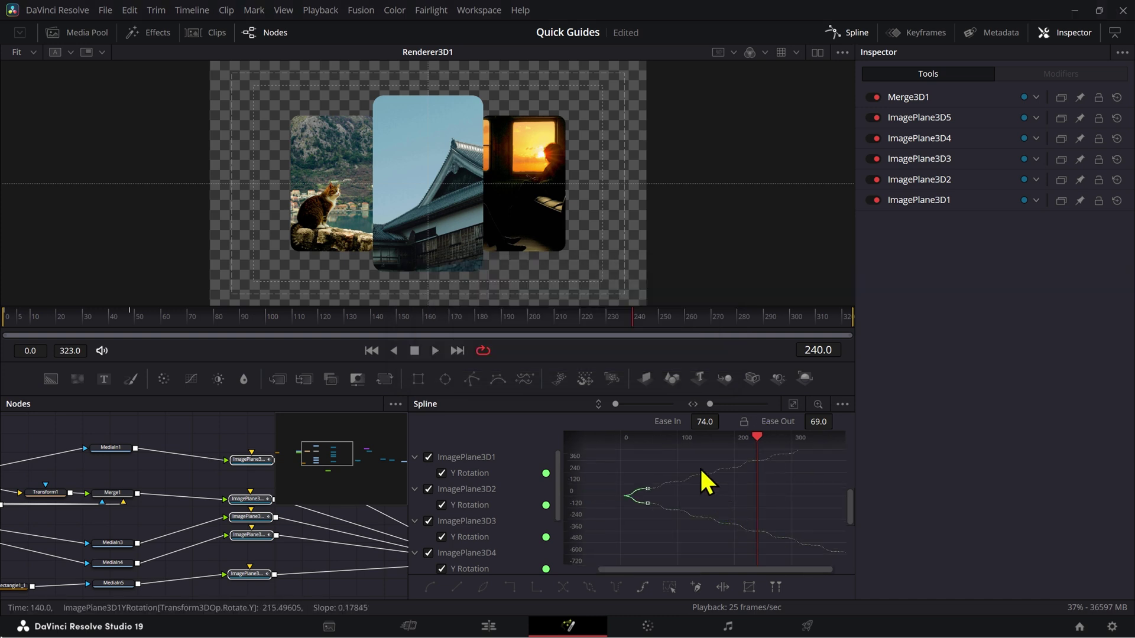
Try to keyframe ImagePlane3D1's Y rotation at frame 240 and check its effect on the repeating curve
{"action": "left_click", "coordinate": [932, 201]}
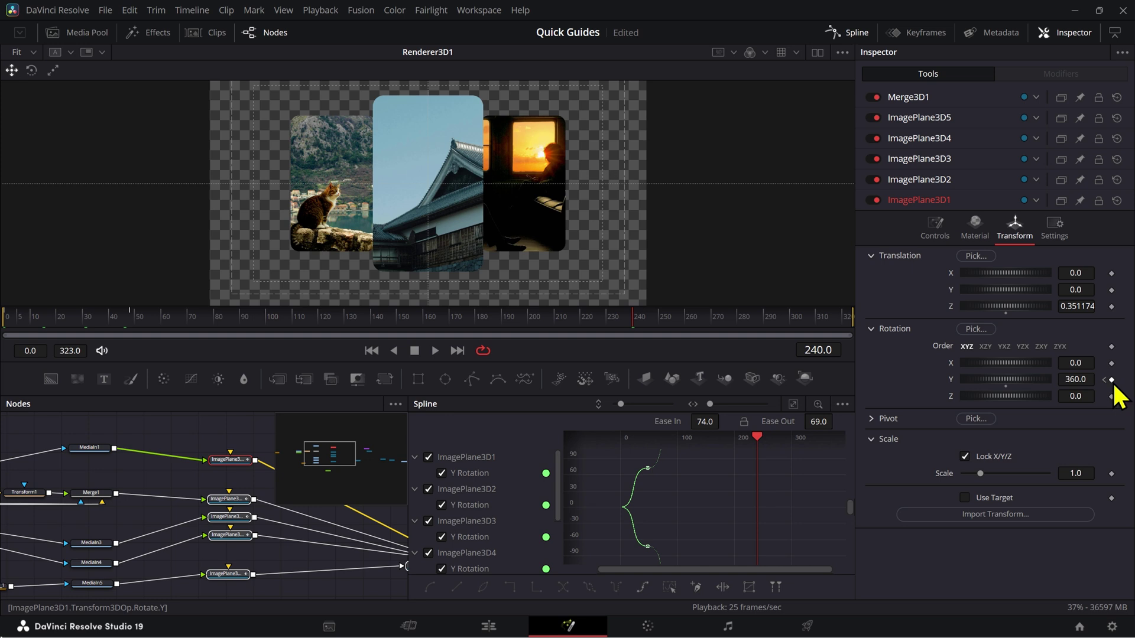
{"action": "scroll", "coordinate": [740, 498], "scroll_direction": "down", "scroll_amount": 5}
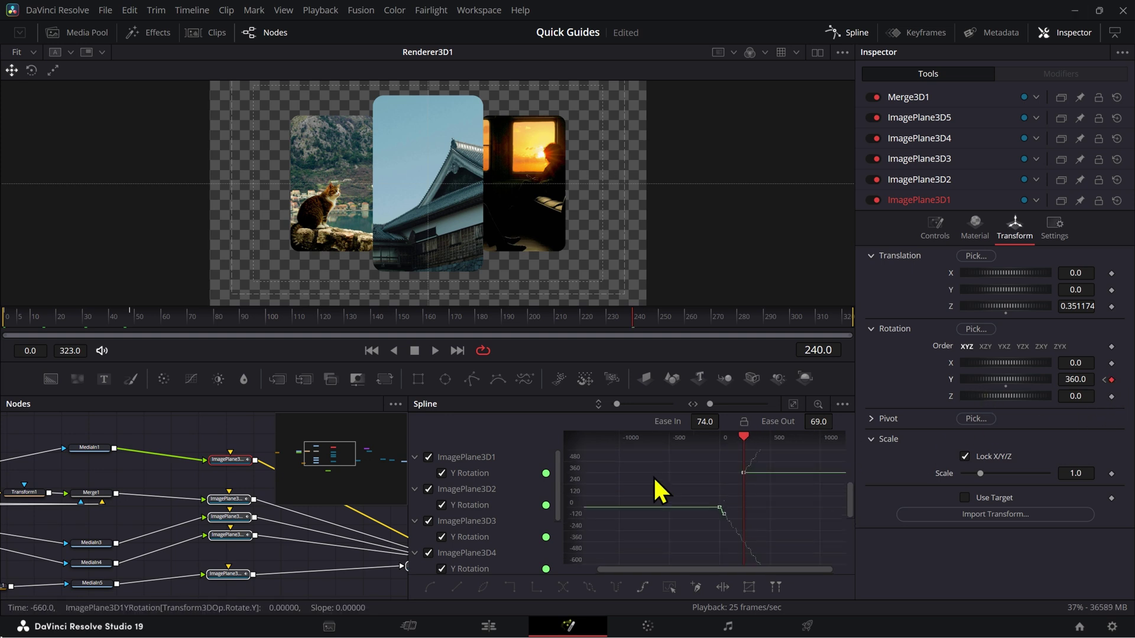
{"action": "left_click", "coordinate": [974, 183]}
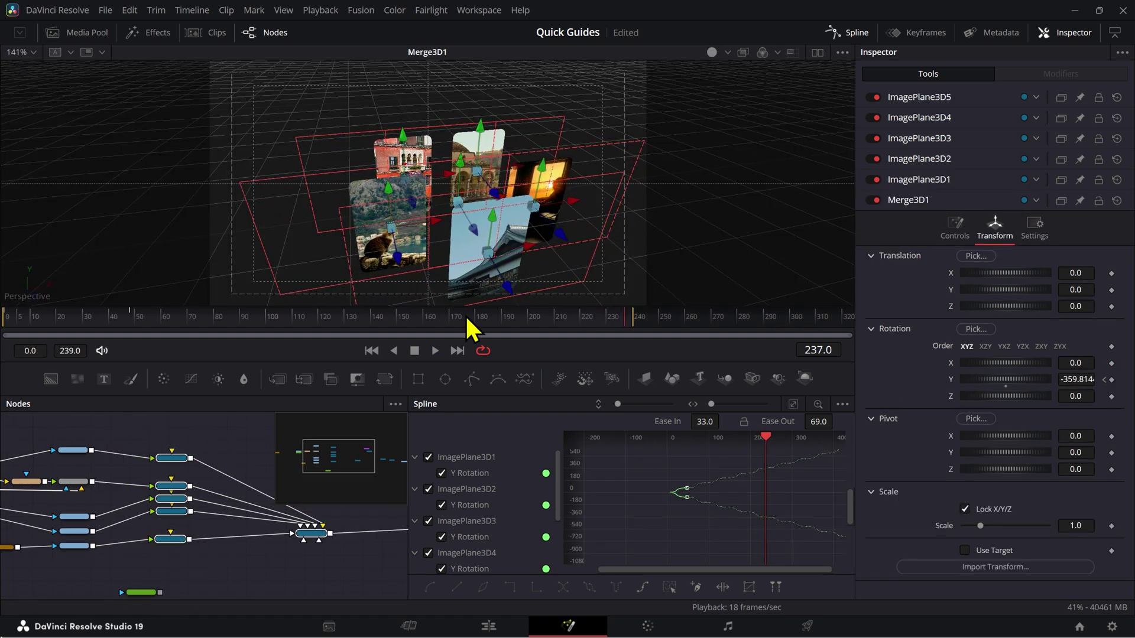
Scrub and play the looping carousel in the Merge3D1 perspective view to check how the planes turn
{"action": "left_click_drag", "start_coordinate": [467, 317], "coordinate": [332, 358]}
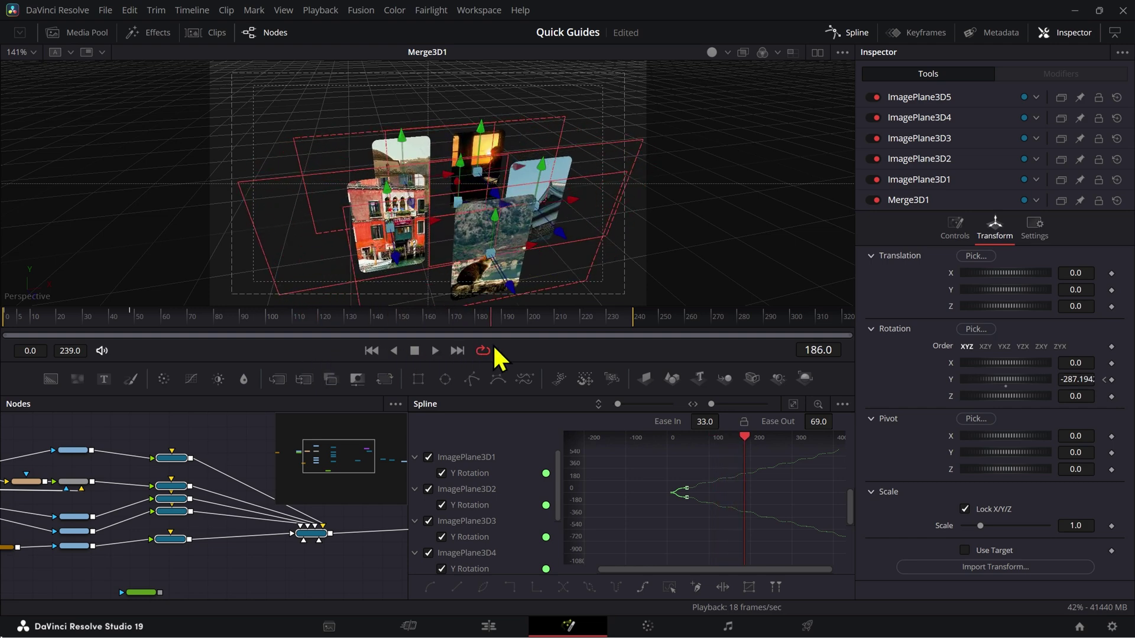
{"action": "left_click_drag", "start_coordinate": [569, 342], "coordinate": [262, 323]}
{"action": "left_click", "coordinate": [580, 319]}
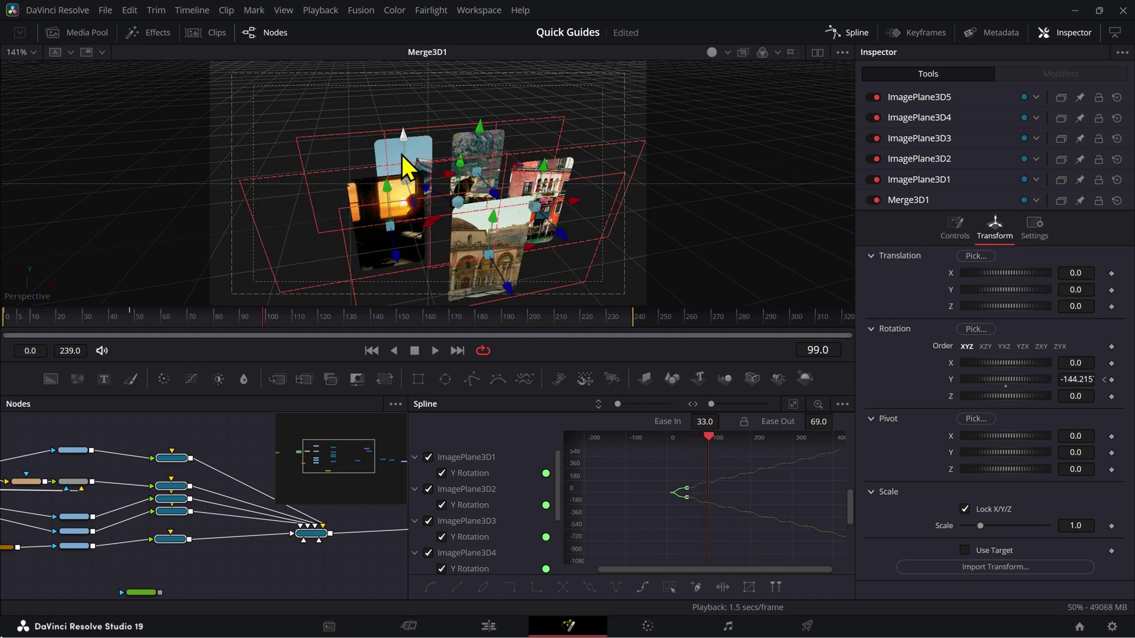
{"action": "key", "text": "space"}
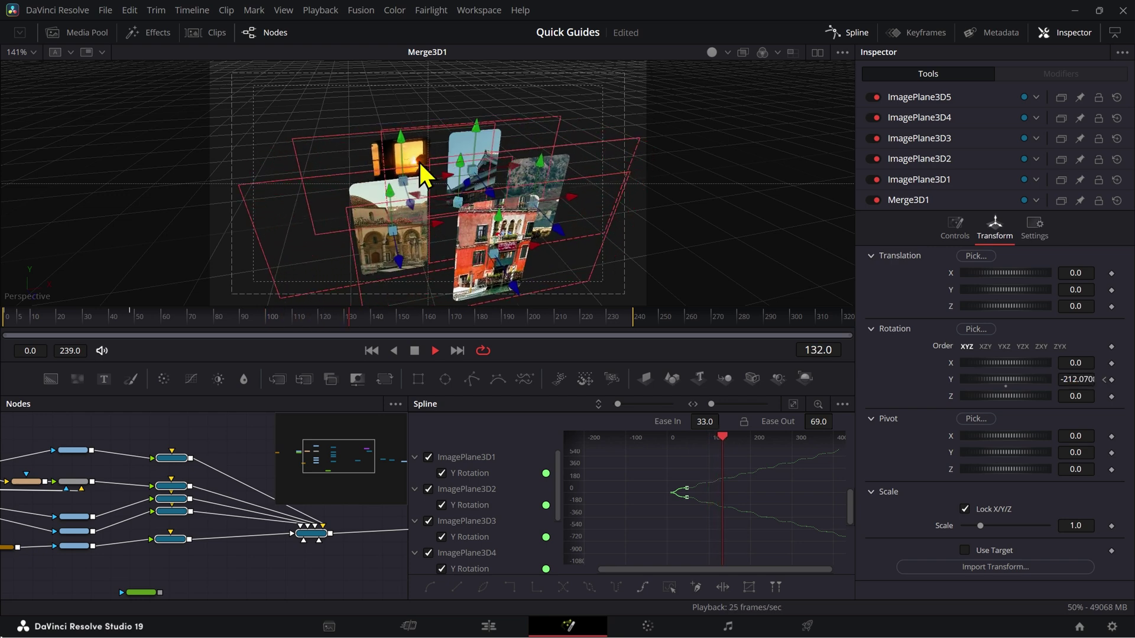
{"action": "key", "text": "space"}
Display MediaOut1 in the viewer and scrub back to about frame 49 to check the final image
{"action": "left_click_drag", "start_coordinate": [379, 586], "coordinate": [122, 537]}
{"action": "left_click_drag", "start_coordinate": [346, 548], "coordinate": [187, 556]}
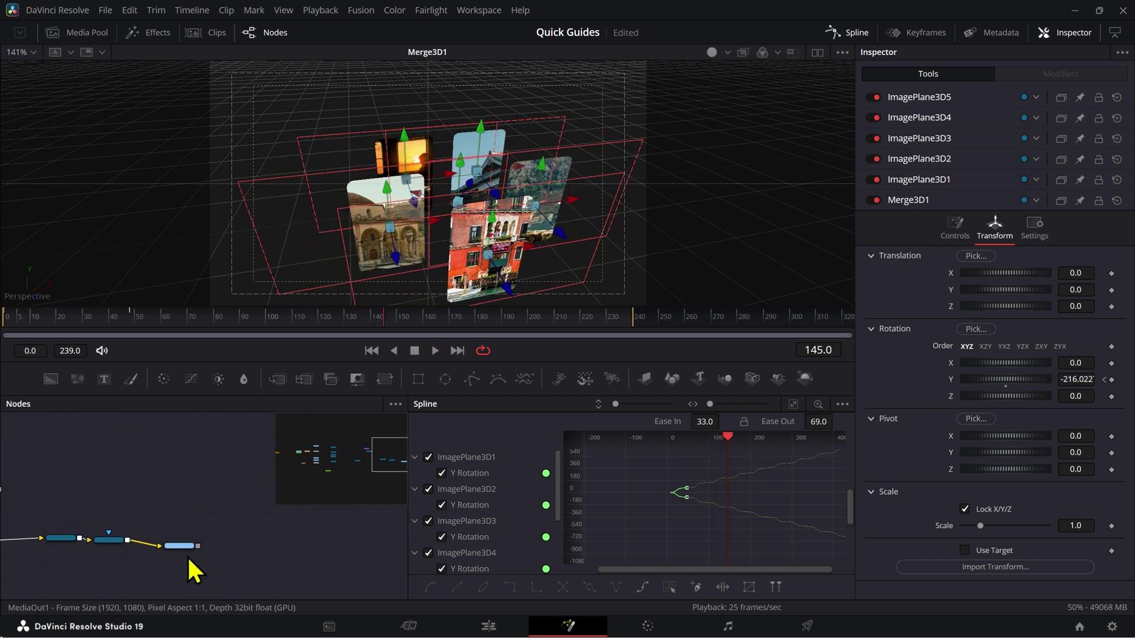
{"action": "left_click", "coordinate": [188, 548]}
{"action": "key", "text": "1"}
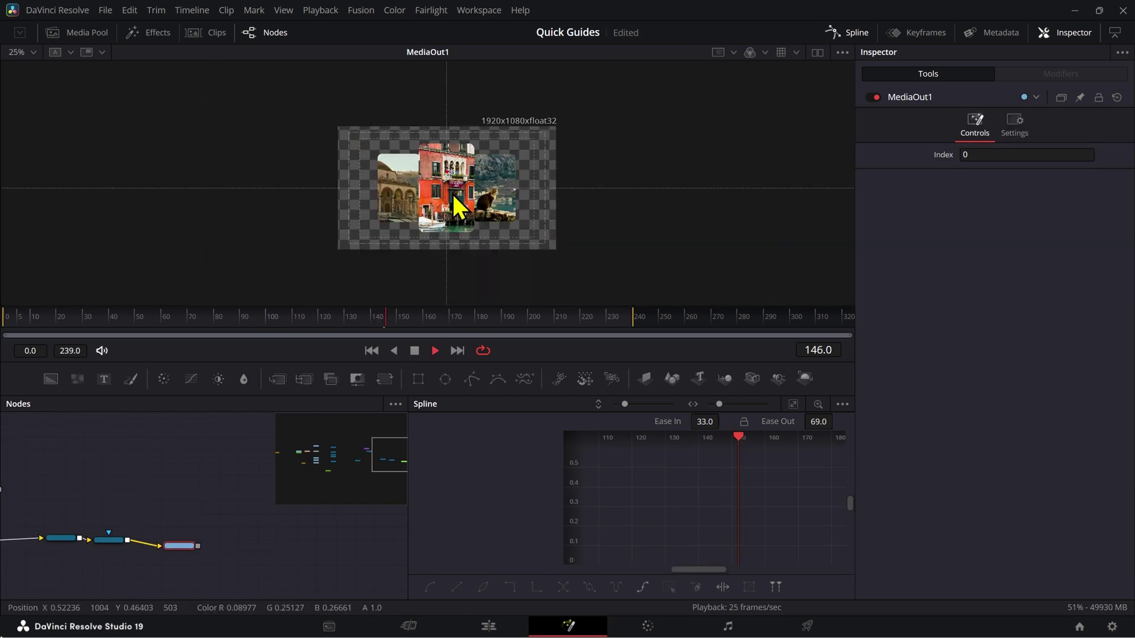
{"action": "left_click_drag", "start_coordinate": [268, 323], "coordinate": [131, 324]}
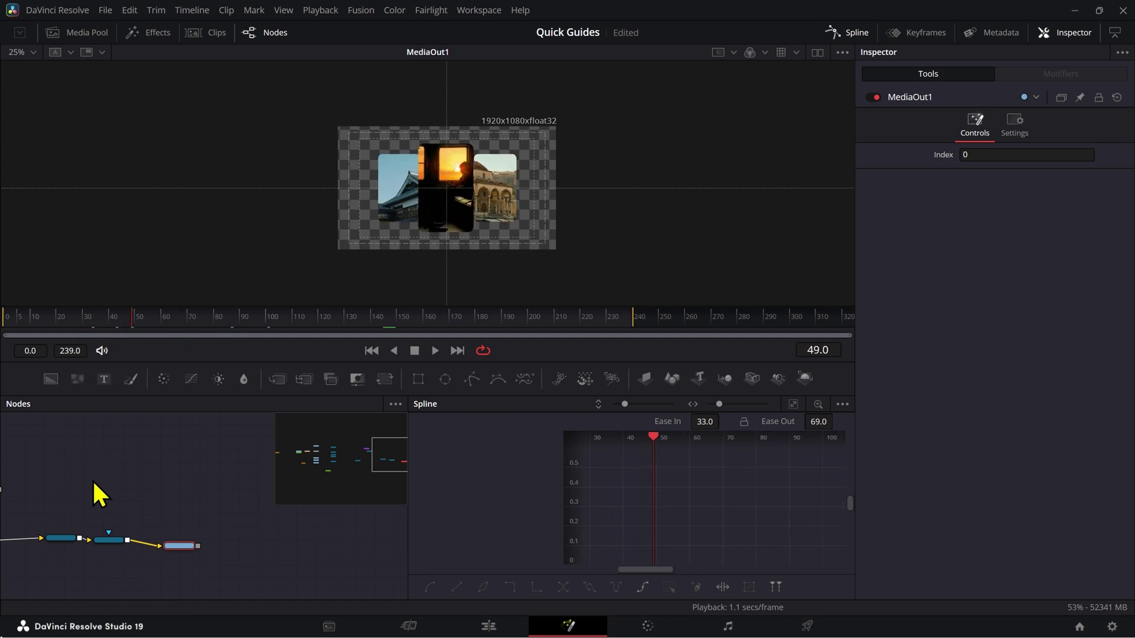
Move Transform3D1 slightly away from Renderer3D1 and set its Z translation to 0.7
{"action": "left_click_drag", "start_coordinate": [92, 480], "coordinate": [302, 479]}
{"action": "scroll", "coordinate": [288, 567], "scroll_direction": "up", "scroll_amount": 2}
{"action": "scroll", "coordinate": [292, 555], "scroll_direction": "down", "scroll_amount": 2}
{"action": "scroll", "coordinate": [289, 555], "scroll_direction": "up", "scroll_amount": 3}
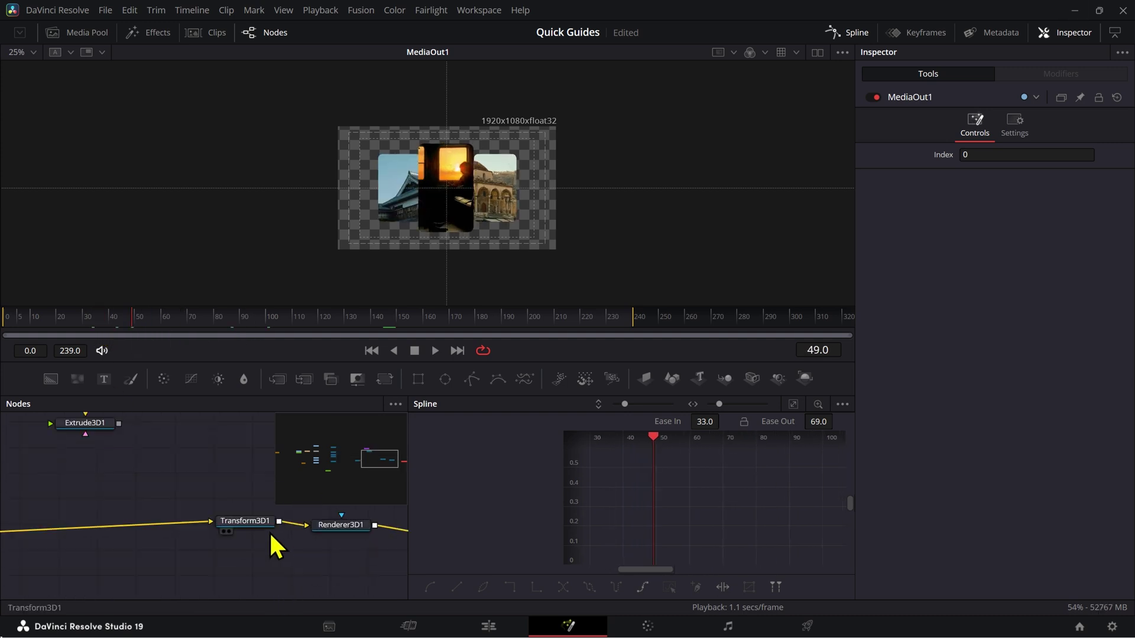
{"action": "left_click_drag", "start_coordinate": [259, 525], "coordinate": [231, 537]}
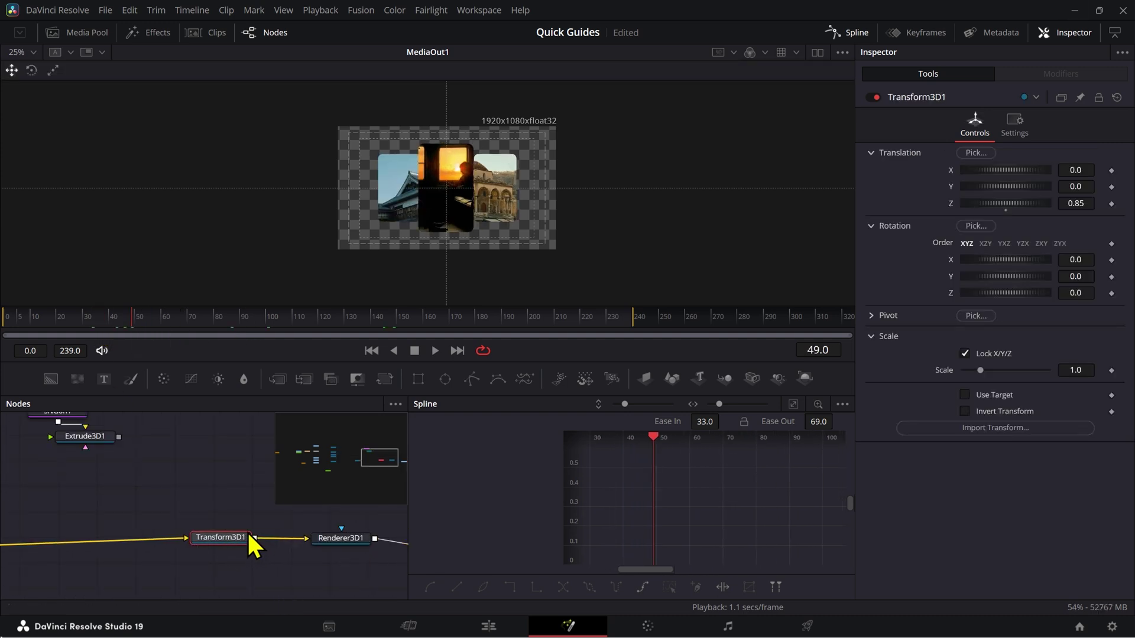
{"action": "left_click_drag", "start_coordinate": [1075, 202], "coordinate": [1068, 203]}
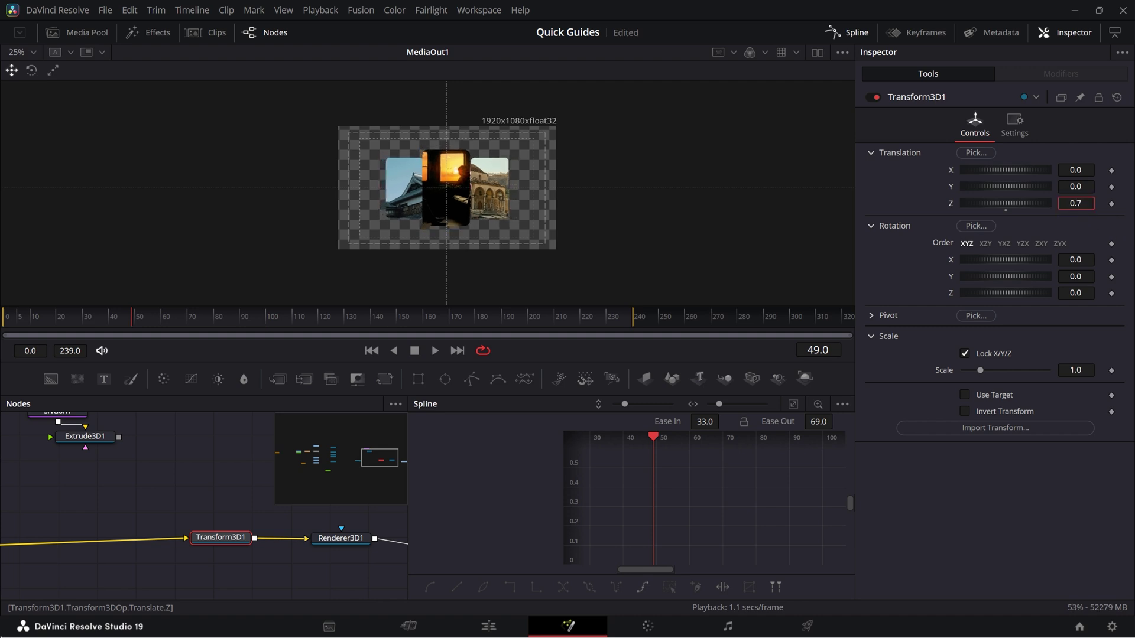
Set Transform3D1's X rotation to 23, its Y translation to 0.065 and its Z translation to 0.42
{"action": "left_click_drag", "start_coordinate": [1082, 278], "coordinate": [1112, 259]}
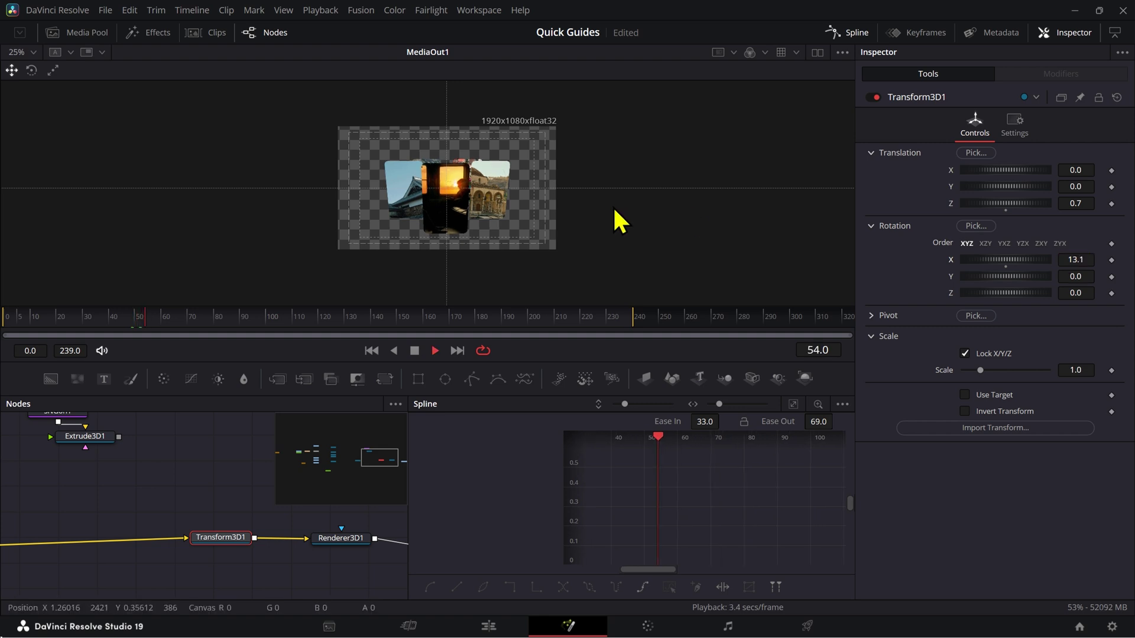
{"action": "mouse_move", "coordinate": [1079, 186]}
{"action": "left_mouse_down"}
{"action": "mouse_move", "coordinate": [1089, 186]}
{"action": "mouse_move", "coordinate": [1063, 202]}
{"action": "left_mouse_up"}
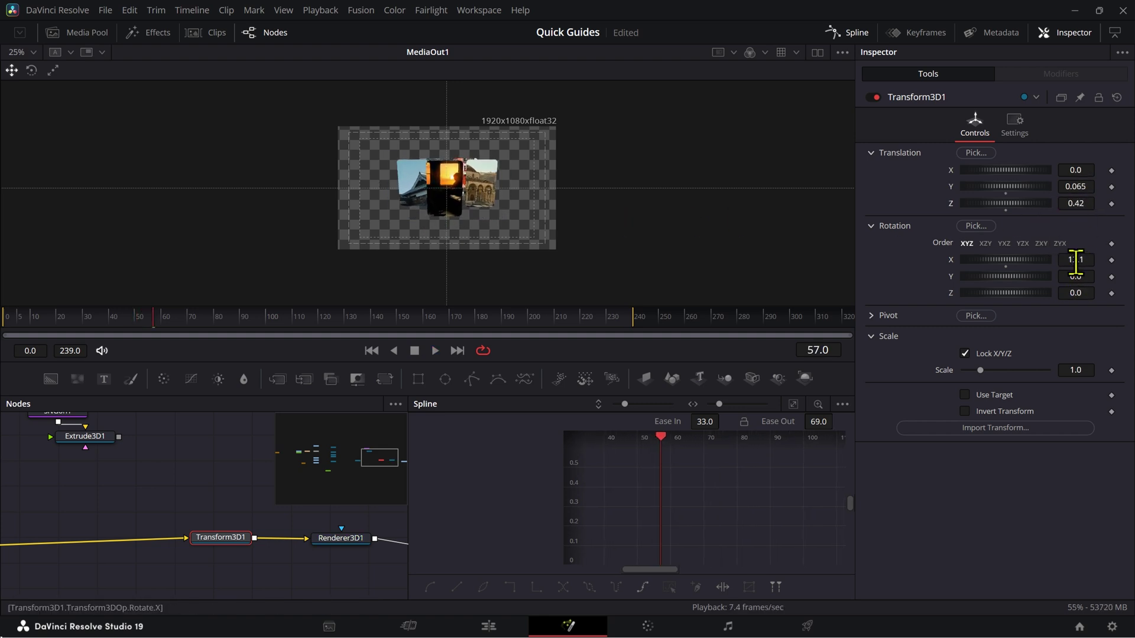
{"action": "mouse_move", "coordinate": [1076, 264]}
{"action": "left_mouse_down"}
{"action": "mouse_move", "coordinate": [1097, 264]}
{"action": "mouse_move", "coordinate": [1075, 264]}
{"action": "left_mouse_up"}
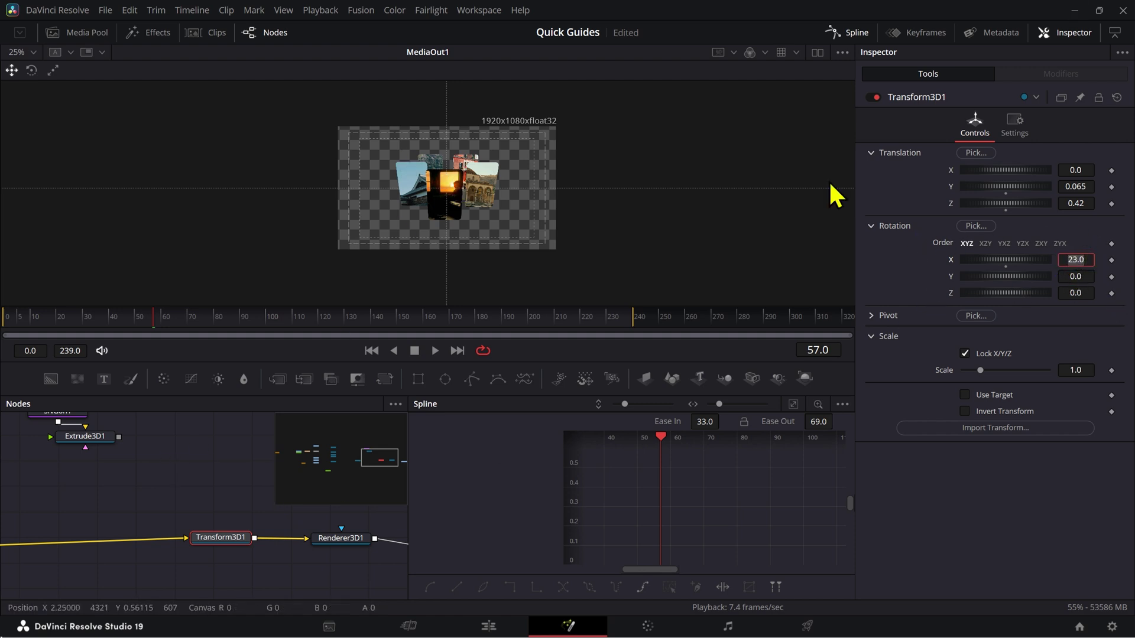
Counter the tilt on ImagePlane3D1 and ImagePlane3D2 by setting their X rotation to -23
{"action": "left_click_drag", "start_coordinate": [144, 488], "coordinate": [338, 500]}
{"action": "scroll", "coordinate": [140, 477], "scroll_direction": "down", "scroll_amount": 2}
{"action": "left_click", "coordinate": [187, 447]}
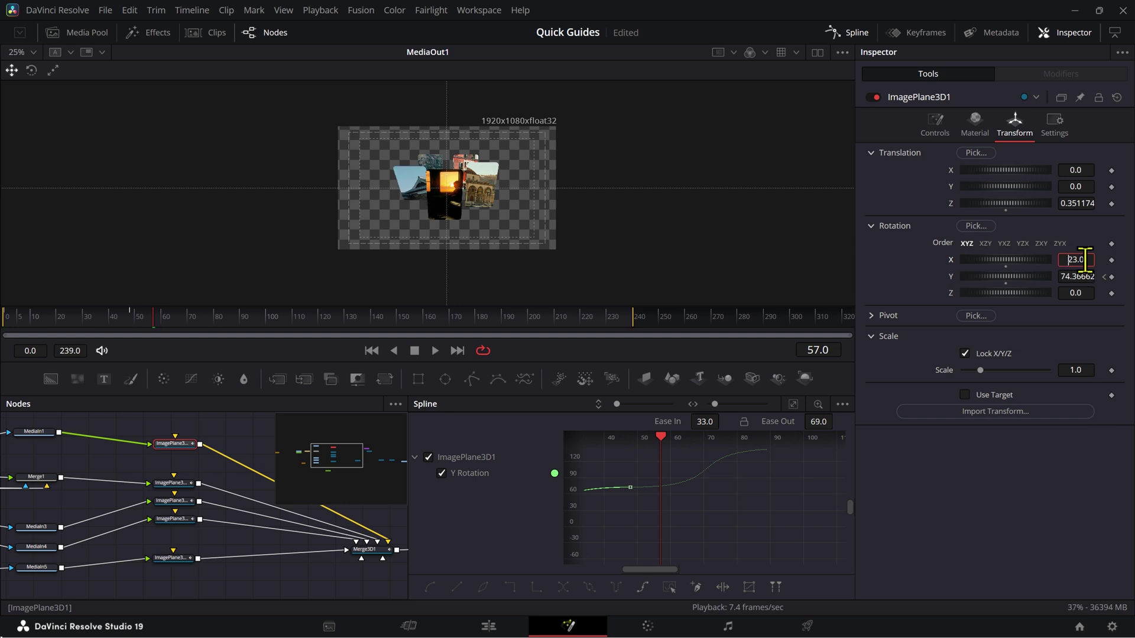
{"action": "key", "text": "Tab"}
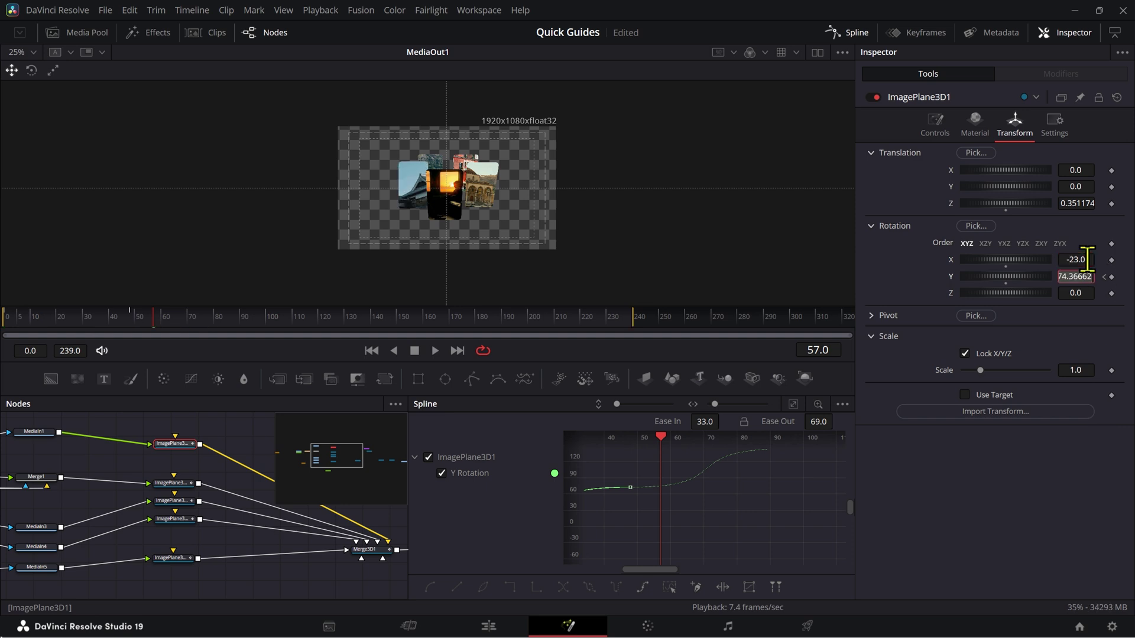
{"action": "left_click", "coordinate": [174, 484]}
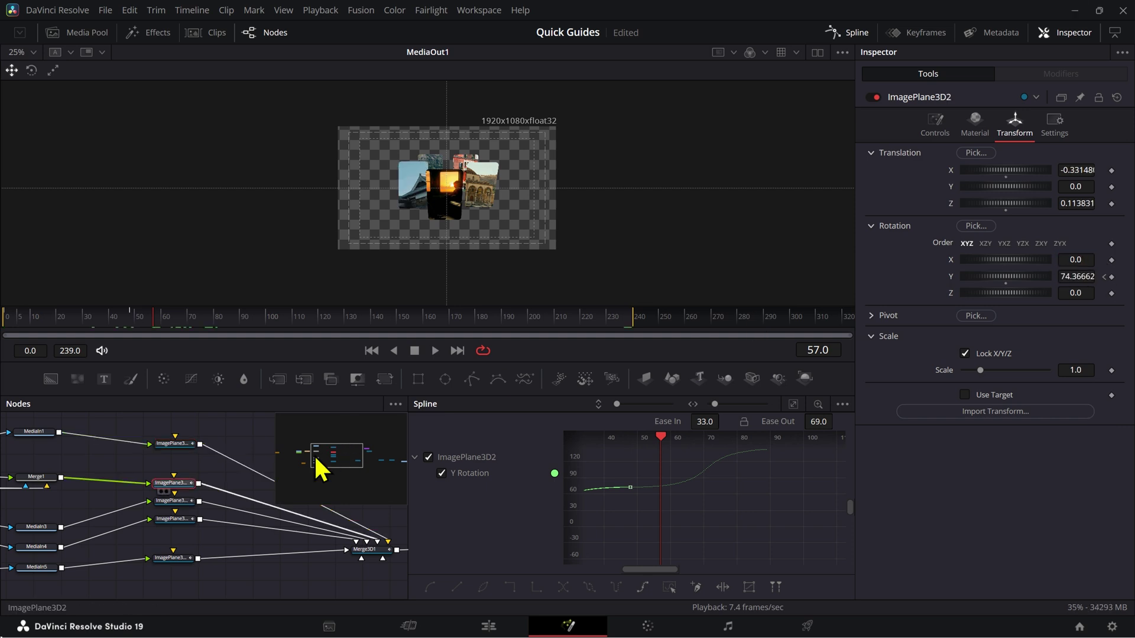
{"action": "double_click", "coordinate": [1088, 260]}
{"action": "type", "text": "-23.0"}
Set the X rotation of ImagePlane3D3, ImagePlane3D4 and ImagePlane3D5 to -23 as well
{"action": "left_click", "coordinate": [167, 502]}
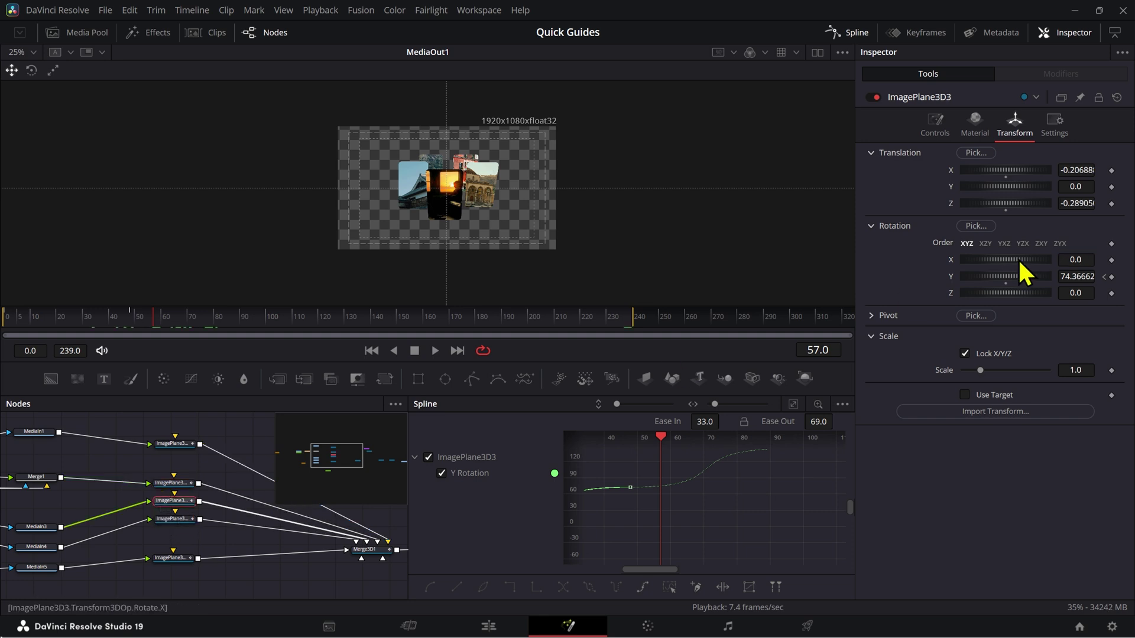
{"action": "left_click", "coordinate": [1065, 260]}
{"action": "type", "text": "-23.0"}
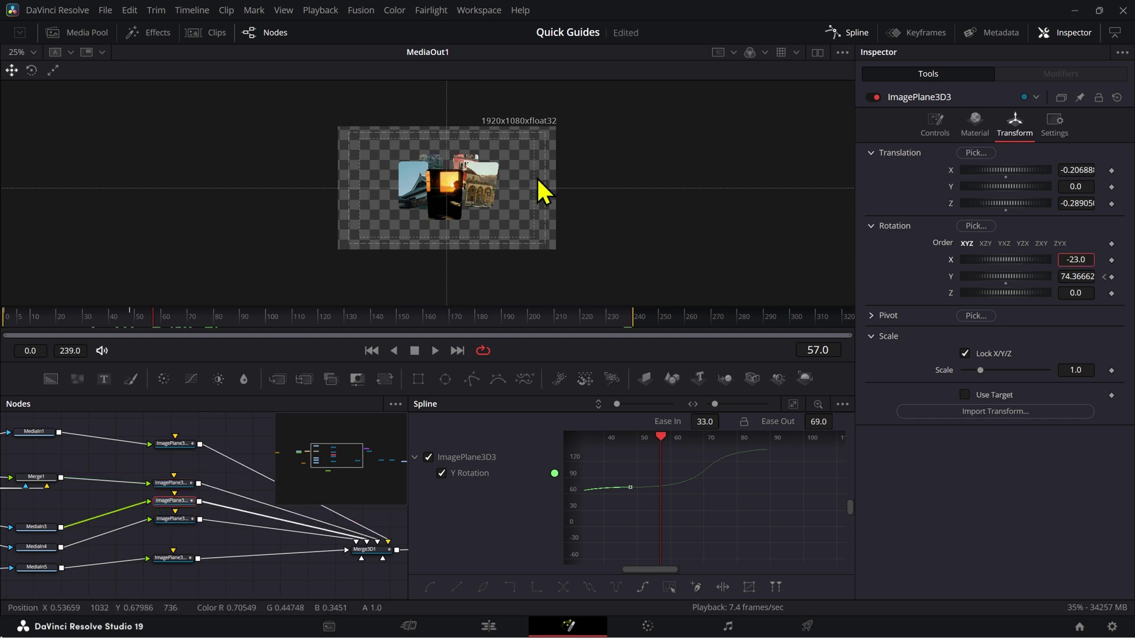
{"action": "left_click", "coordinate": [177, 520]}
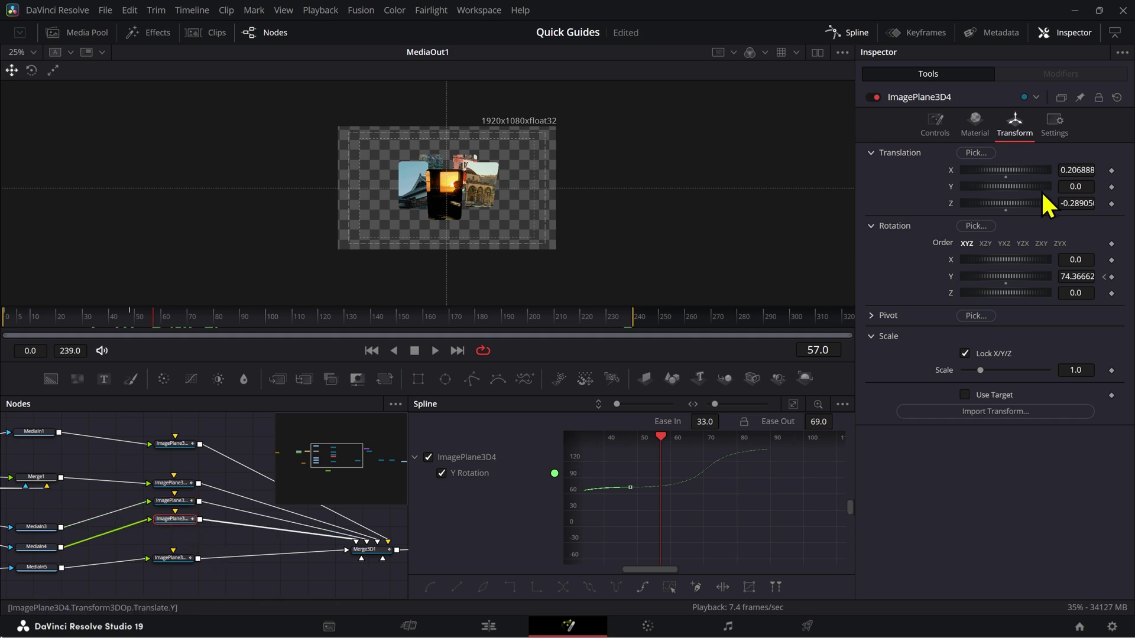
{"action": "left_click", "coordinate": [177, 558]}
{"action": "double_click", "coordinate": [1075, 259]}
{"action": "type", "text": "-23.0"}
{"action": "key", "text": "Return"}
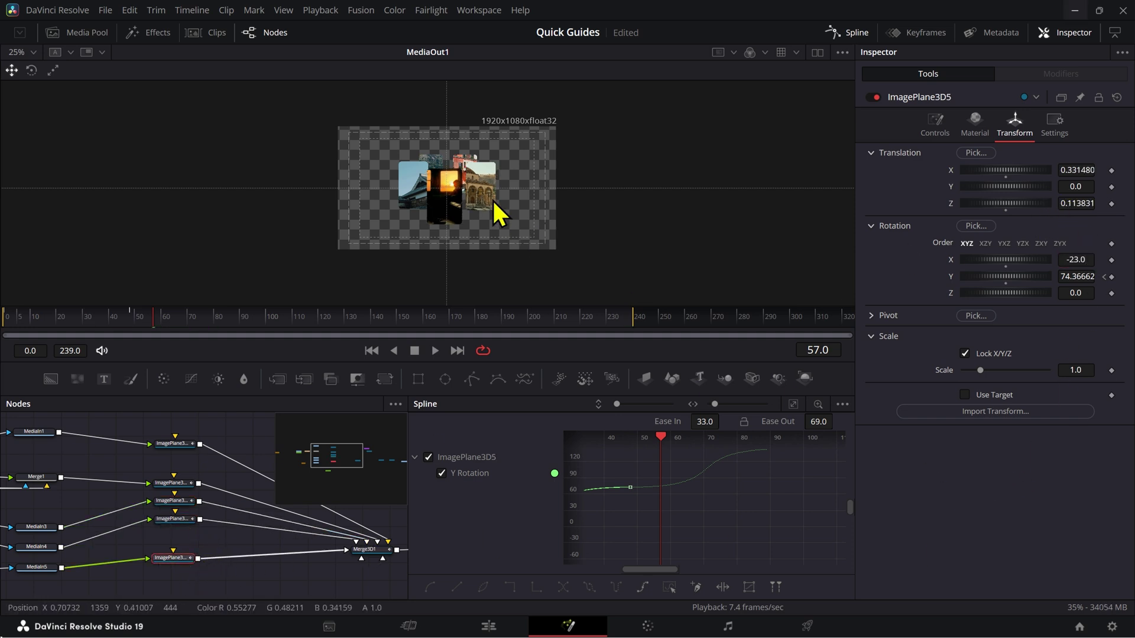
Play and scrub the tilted carousel in the MediaOut1 view to check that the planes stay upright
{"action": "scroll", "coordinate": [491, 195], "scroll_direction": "up", "scroll_amount": 3}
{"action": "key", "text": "space"}
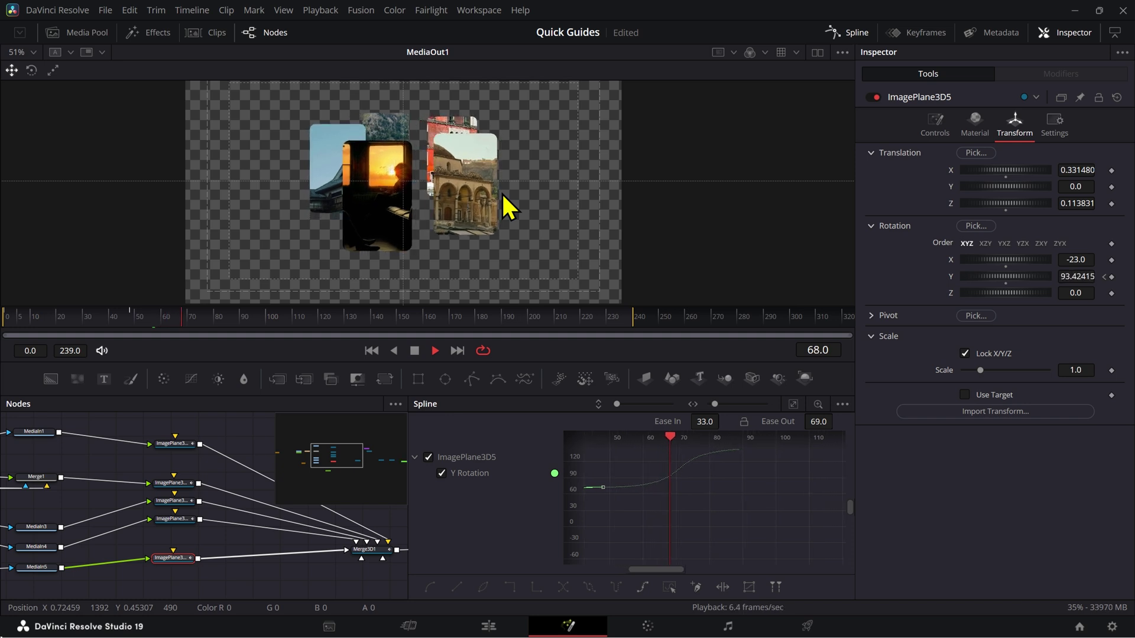
{"action": "scroll", "coordinate": [502, 194], "scroll_direction": "down", "scroll_amount": 2}
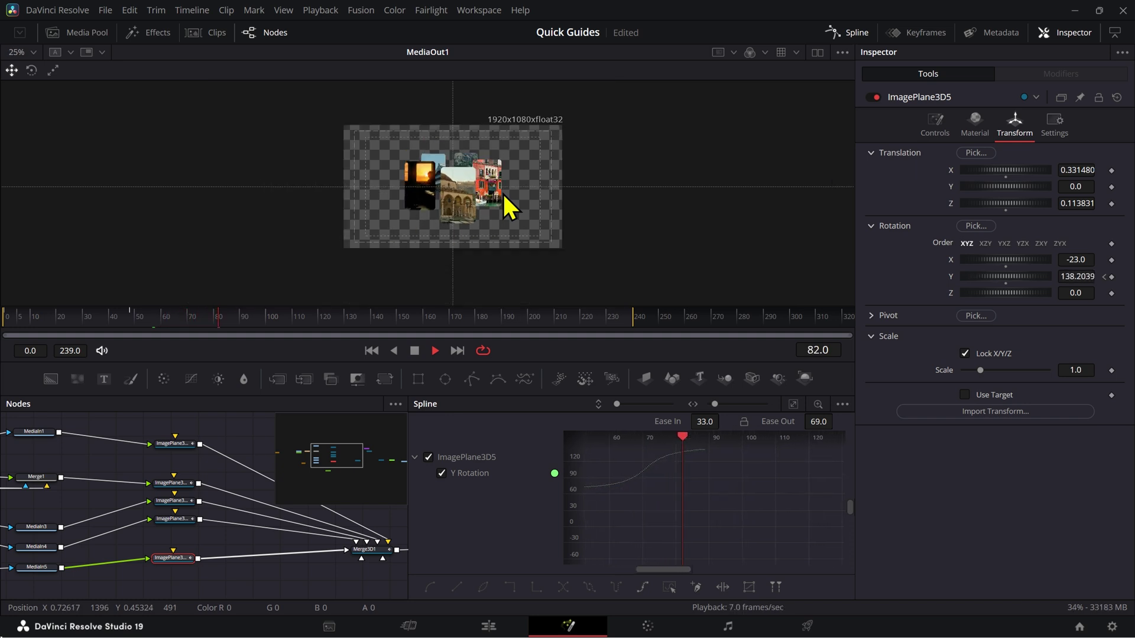
{"action": "left_click", "coordinate": [345, 317]}
{"action": "left_click_drag", "start_coordinate": [345, 317], "coordinate": [172, 352]}
{"action": "key", "text": "space"}
Add a Drop Shadow after Renderer3D1 and set its drop angle to 33.8 and drop distance to 0.0312
{"action": "left_click_drag", "start_coordinate": [292, 522], "coordinate": [79, 499]}
{"action": "left_click_drag", "start_coordinate": [353, 553], "coordinate": [138, 544]}
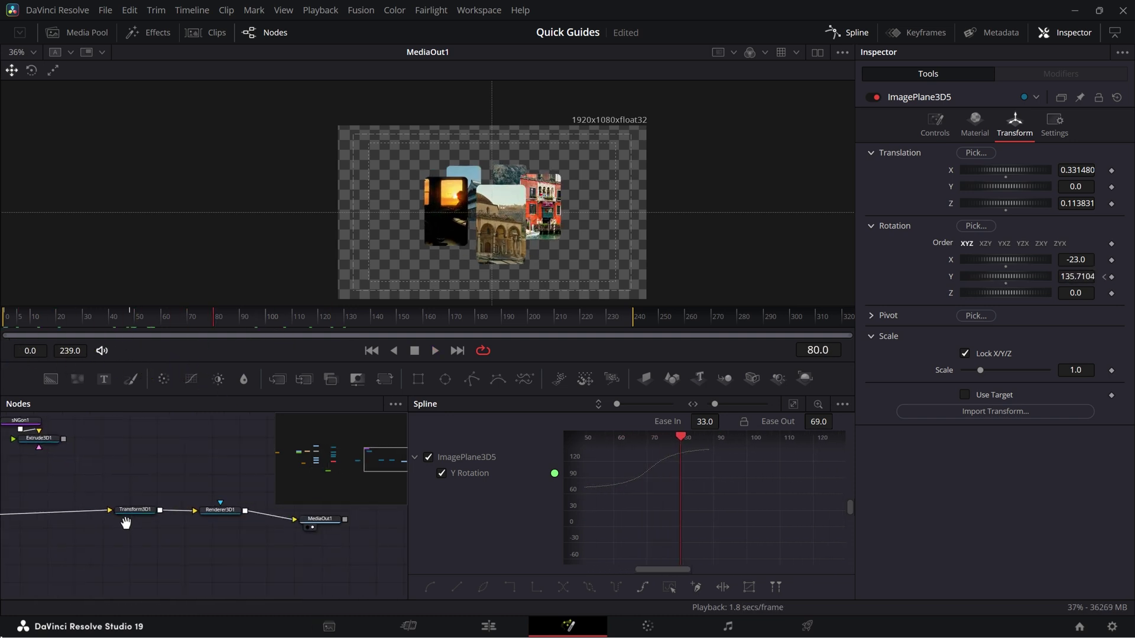
{"action": "left_click", "coordinate": [236, 513]}
{"action": "key", "text": "shift+space"}
{"action": "type", "text": "DROP"}
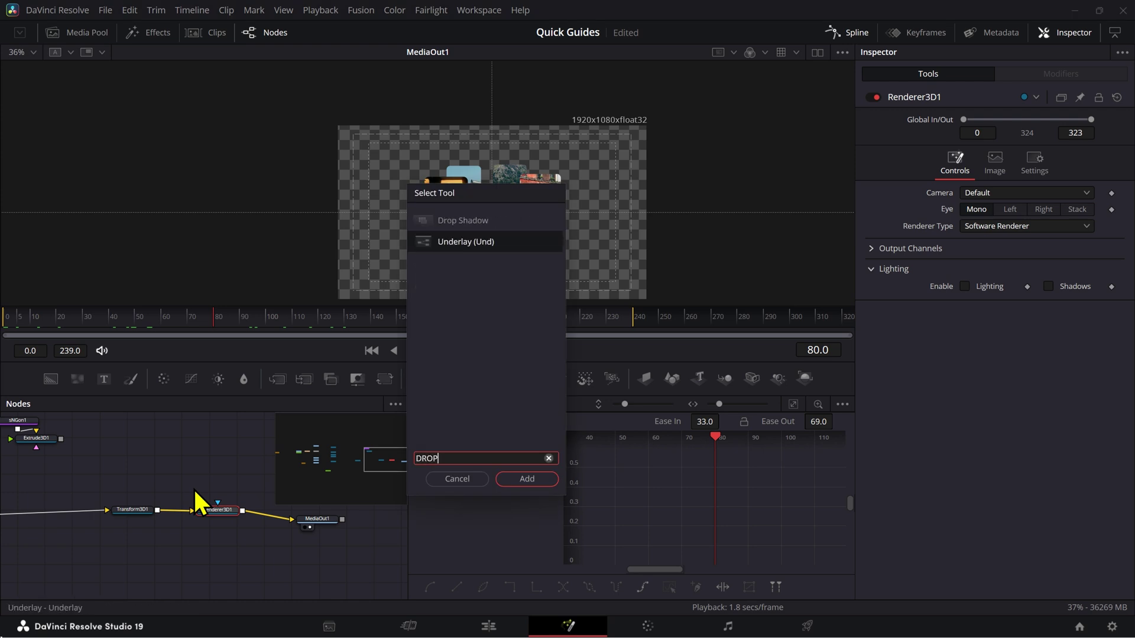
{"action": "key", "text": "Up"}
{"action": "key", "text": "Return"}
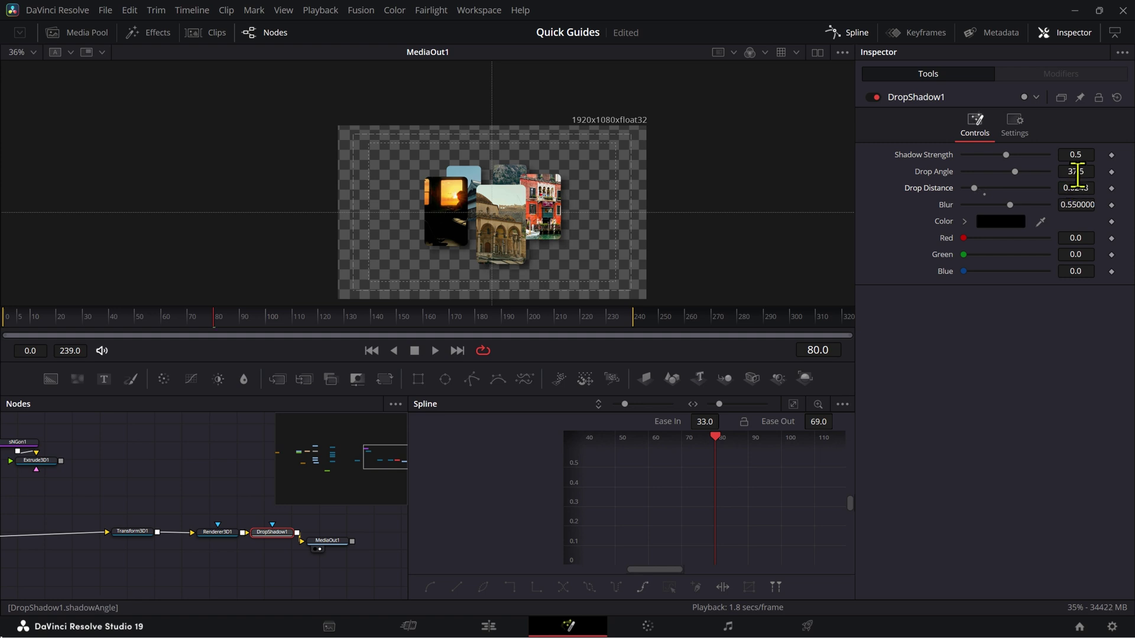
{"action": "left_click_drag", "start_coordinate": [1015, 171], "coordinate": [1013, 171]}
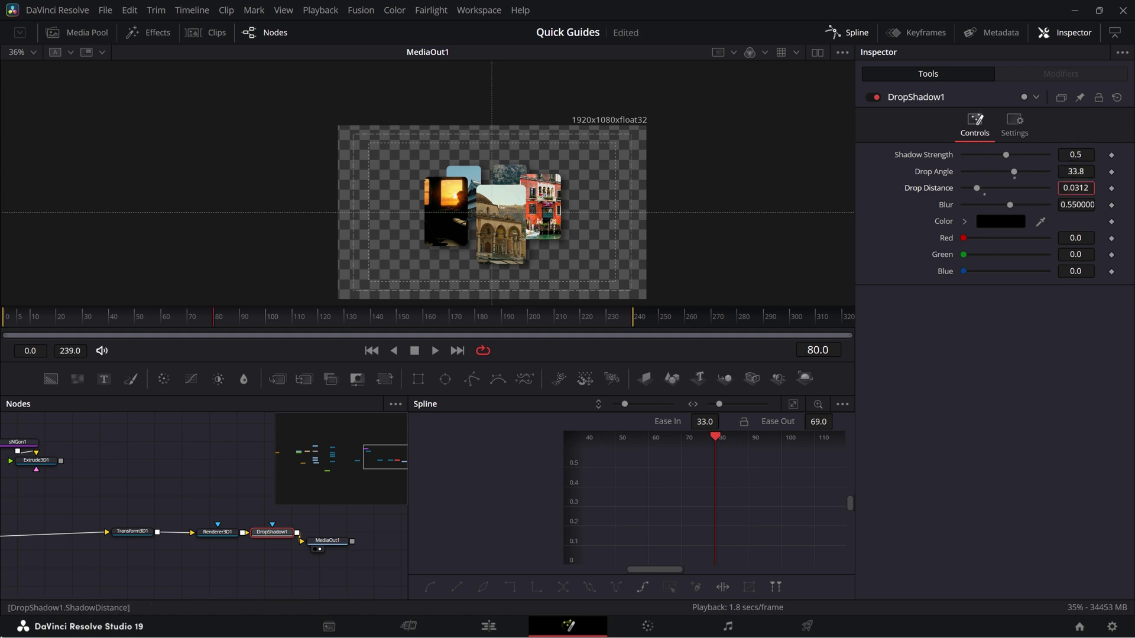
{"action": "left_click_drag", "start_coordinate": [1074, 188], "coordinate": [1061, 207]}
Switch to the Edit page and place a copy of the Paper generator on Video 1 beneath the CARROUSELL clip
{"action": "left_click", "coordinate": [490, 634]}
{"action": "scroll", "coordinate": [558, 392], "scroll_direction": "down", "scroll_amount": 3}
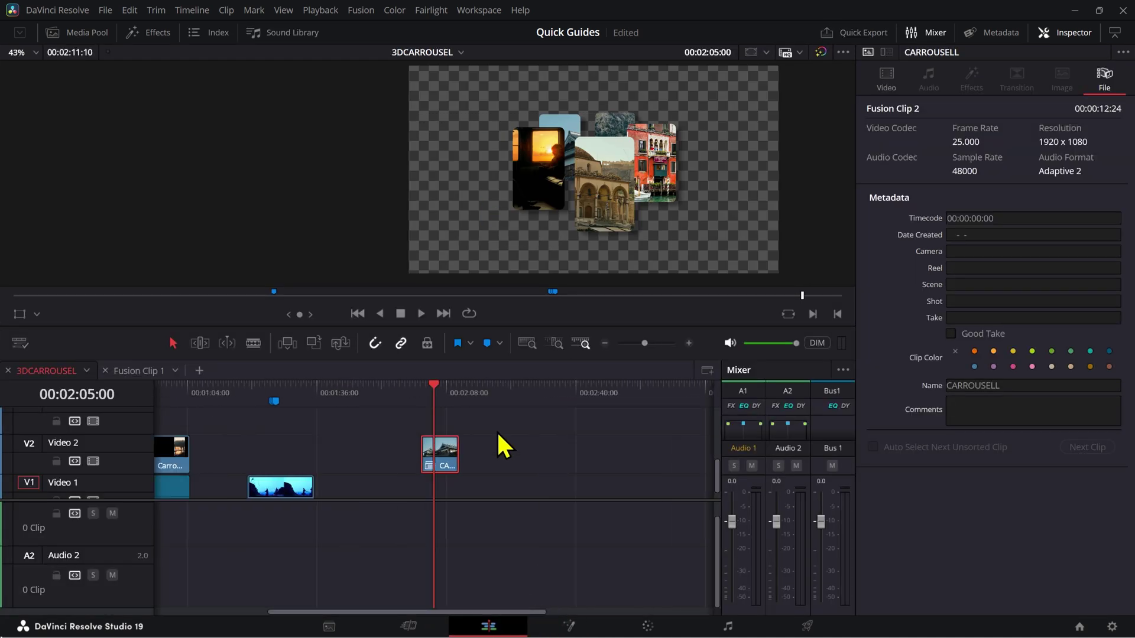
{"action": "scroll", "coordinate": [334, 491], "scroll_direction": "left", "scroll_amount": 3}
{"action": "left_click_drag", "start_coordinate": [226, 482], "coordinate": [582, 481]}
{"action": "scroll", "coordinate": [623, 437], "scroll_direction": "left", "scroll_amount": 4}
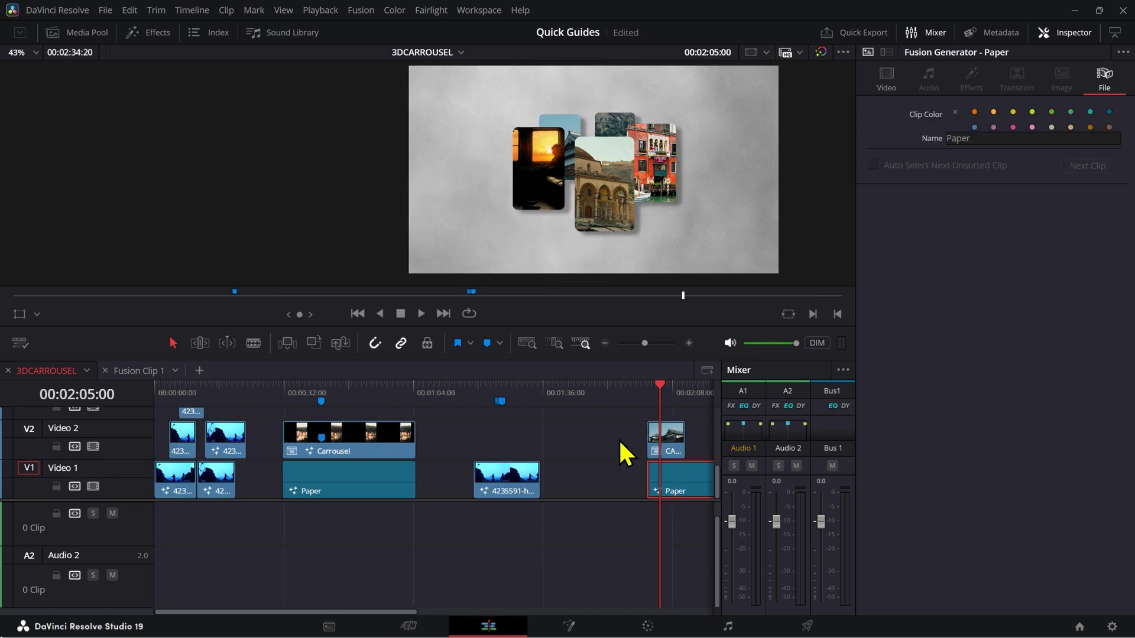
Play the CARROUSELL clip from its start to review the rotation over the paper background
{"action": "left_click", "coordinate": [380, 393]}
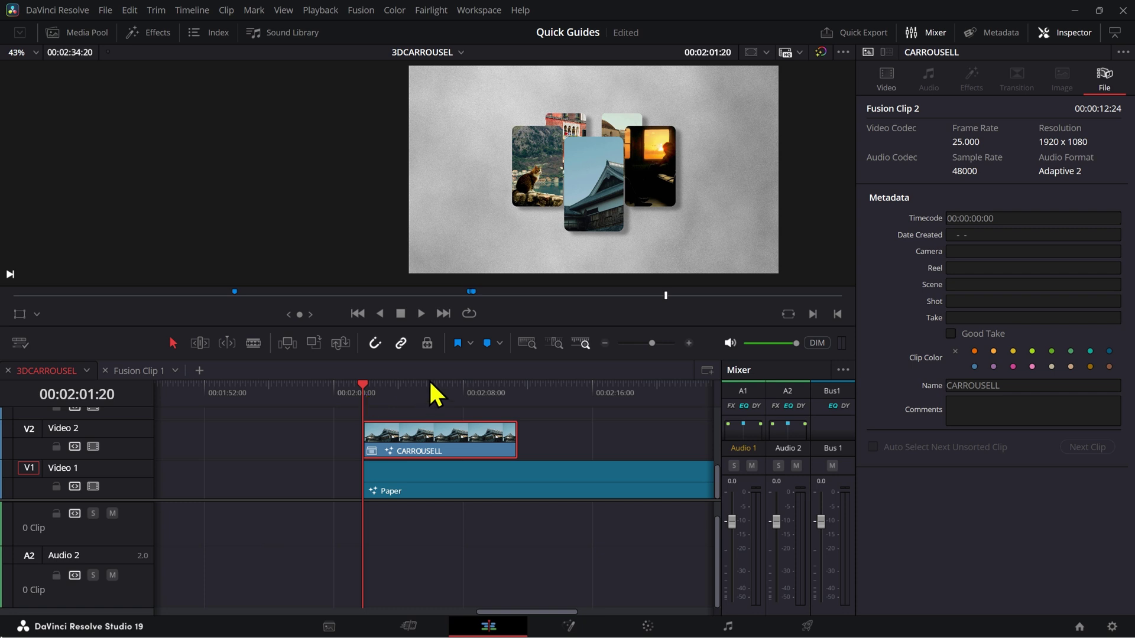
{"action": "key", "text": "space"}
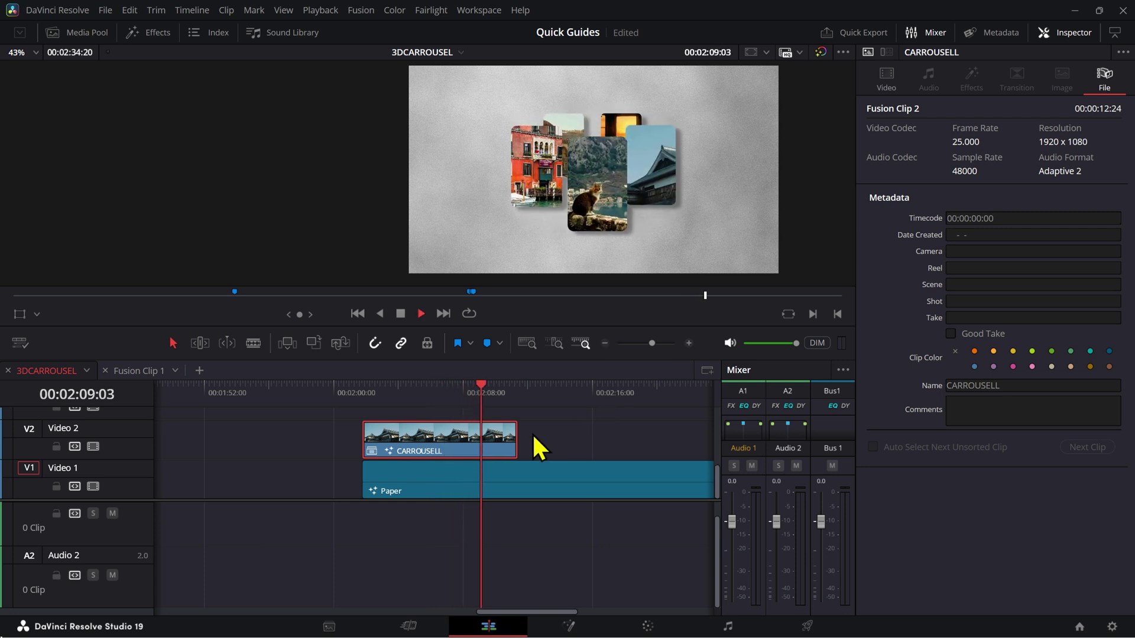
{"action": "key", "text": "space"}
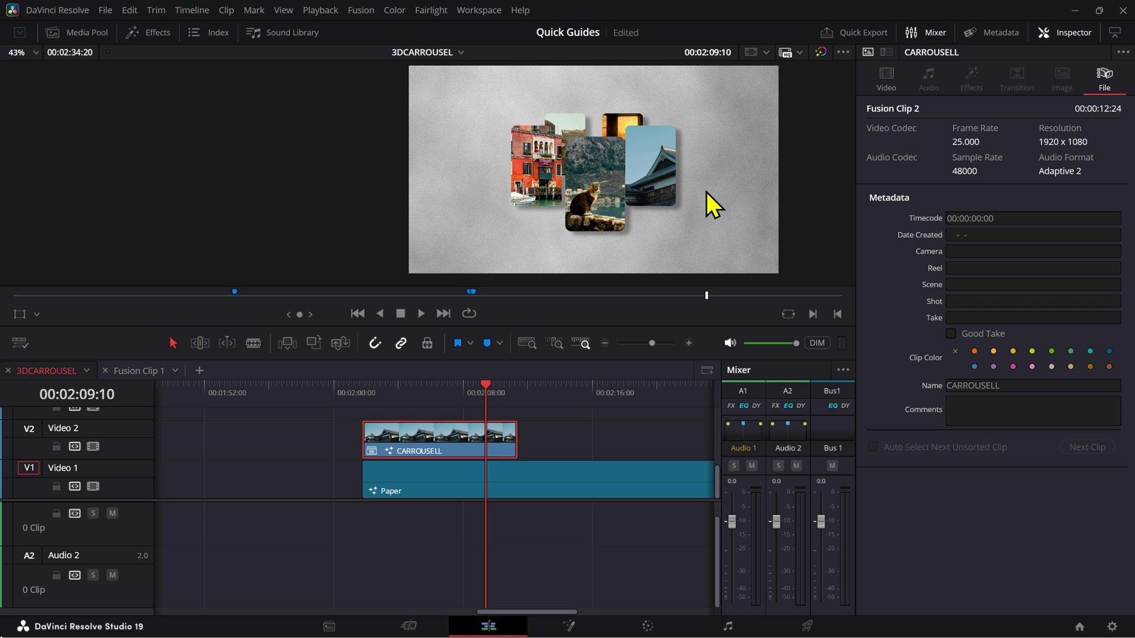
Compare the end of the CARROUSELL clip with its start and replay the last turn to check the loop
{"action": "left_click_drag", "start_coordinate": [481, 401], "coordinate": [505, 389]}
{"action": "left_click", "coordinate": [368, 402]}
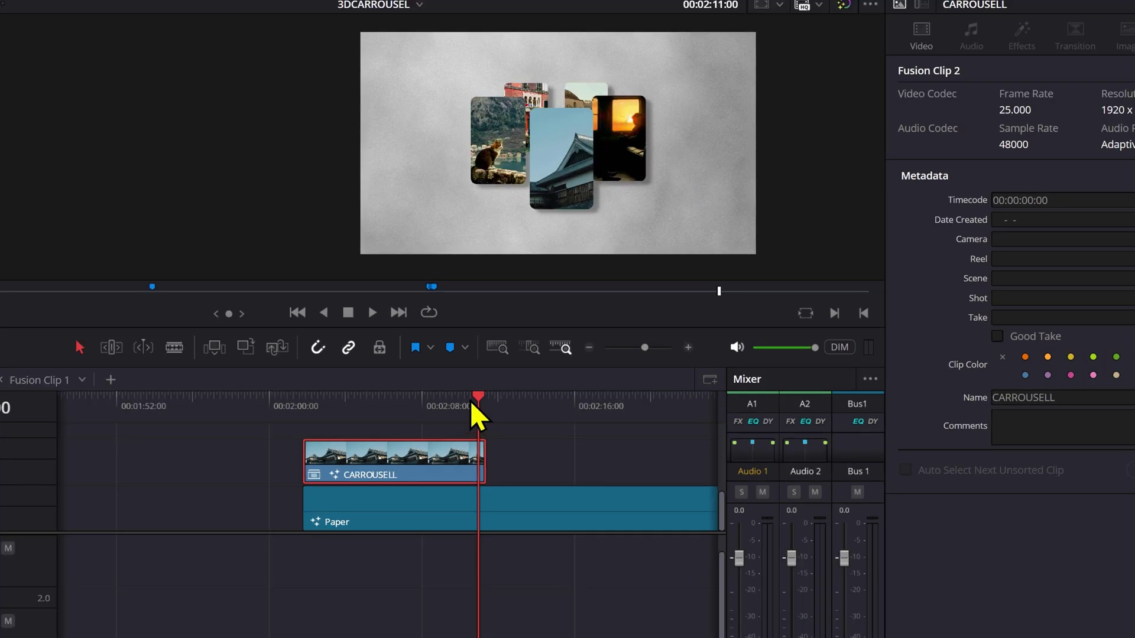
{"action": "left_click", "coordinate": [470, 400]}
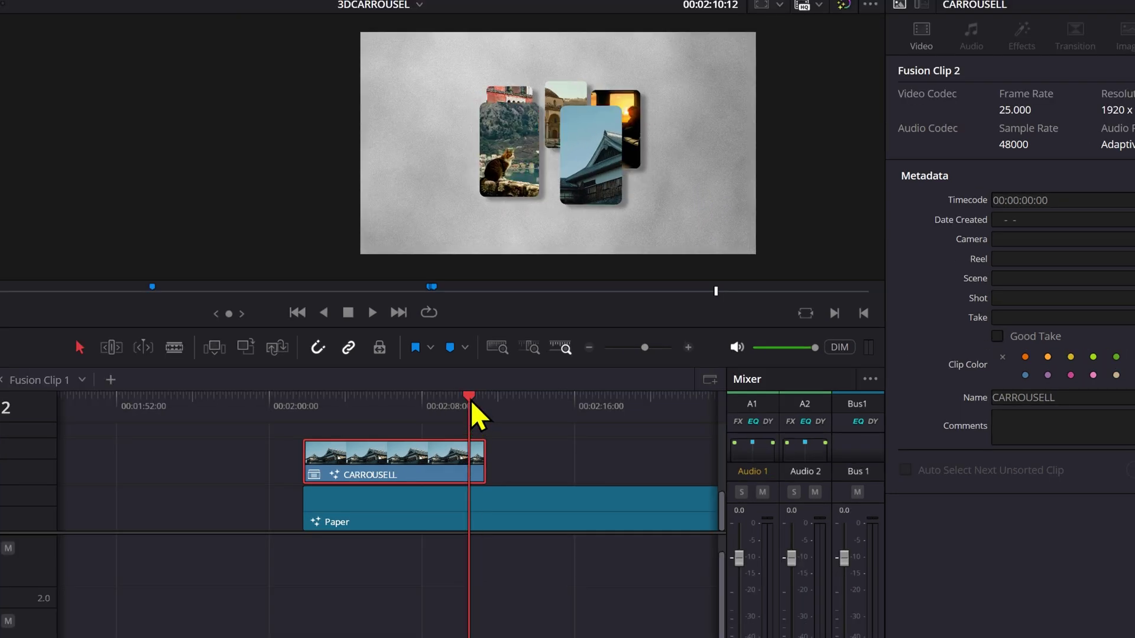
{"action": "key", "text": "space"}
{"action": "key", "text": "space"}
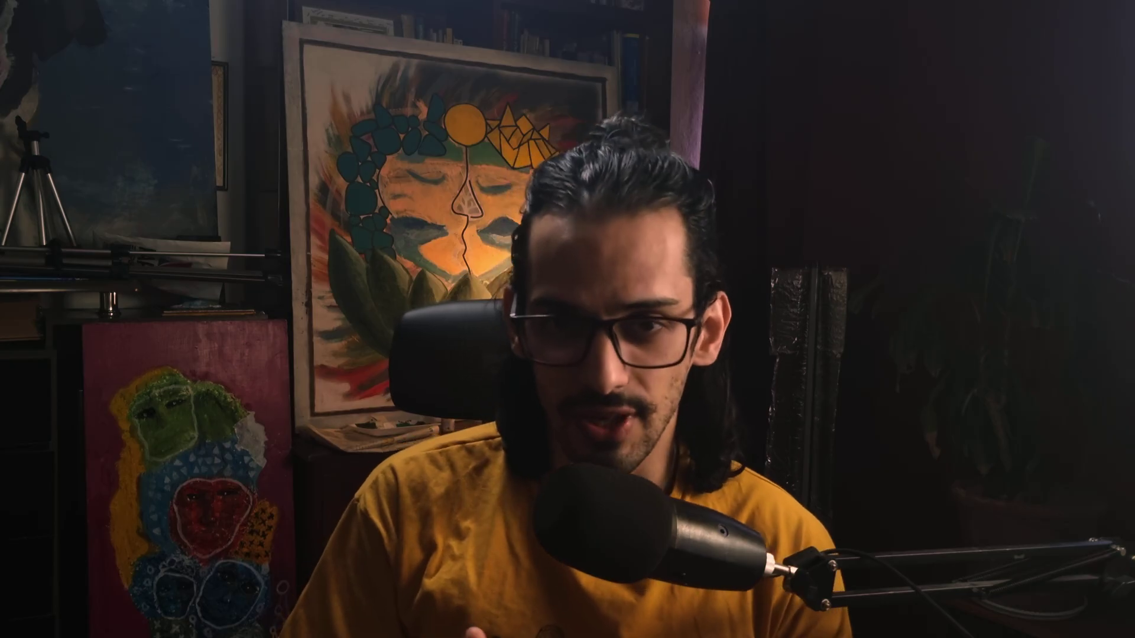